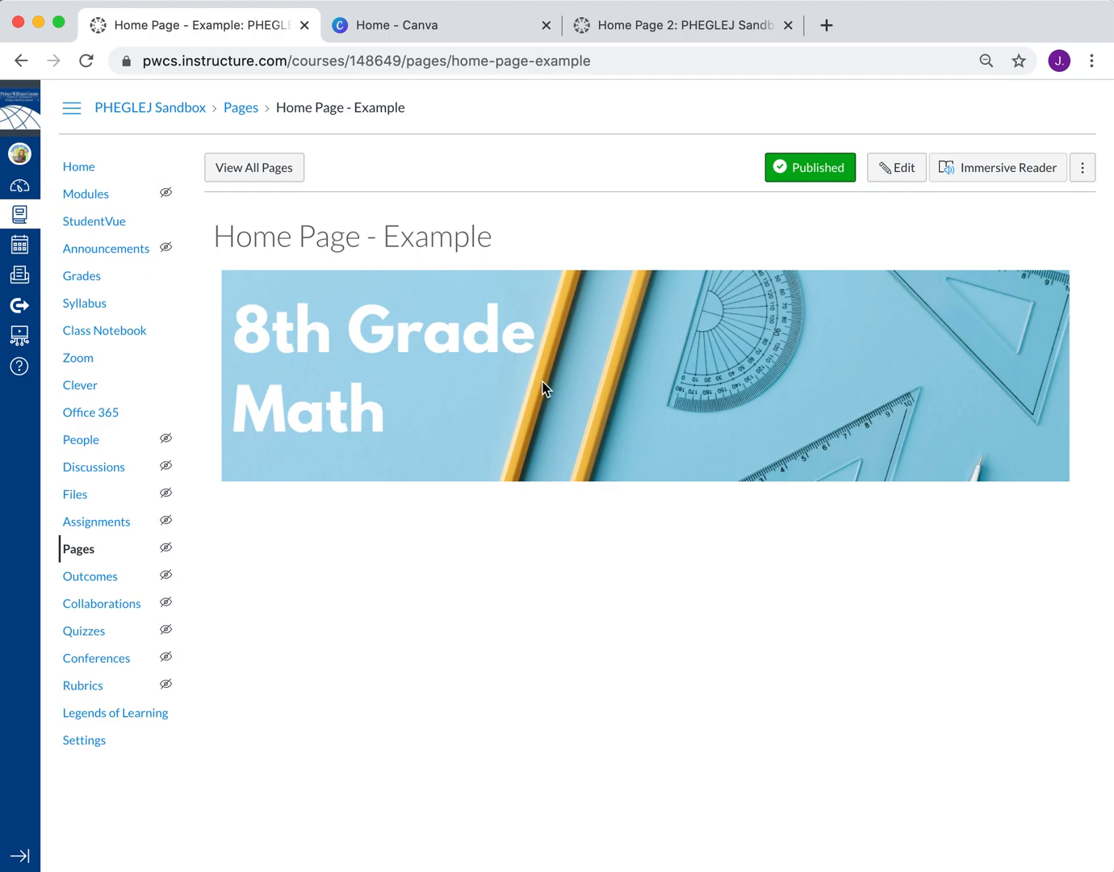
- View the Home Page 2 example in Canvas, switch to Canva and check the signed-in account
{"action": "left_click", "coordinate": [637, 22]}
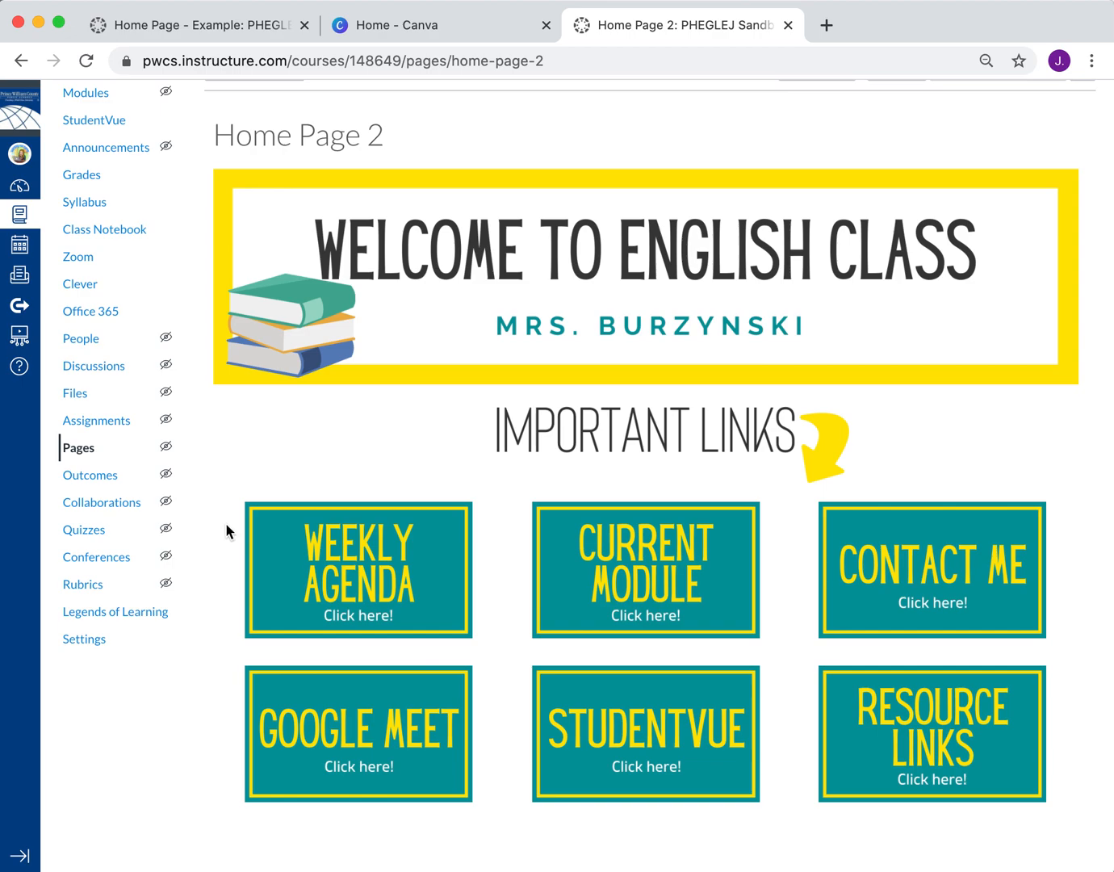
{"action": "left_click", "coordinate": [385, 31]}
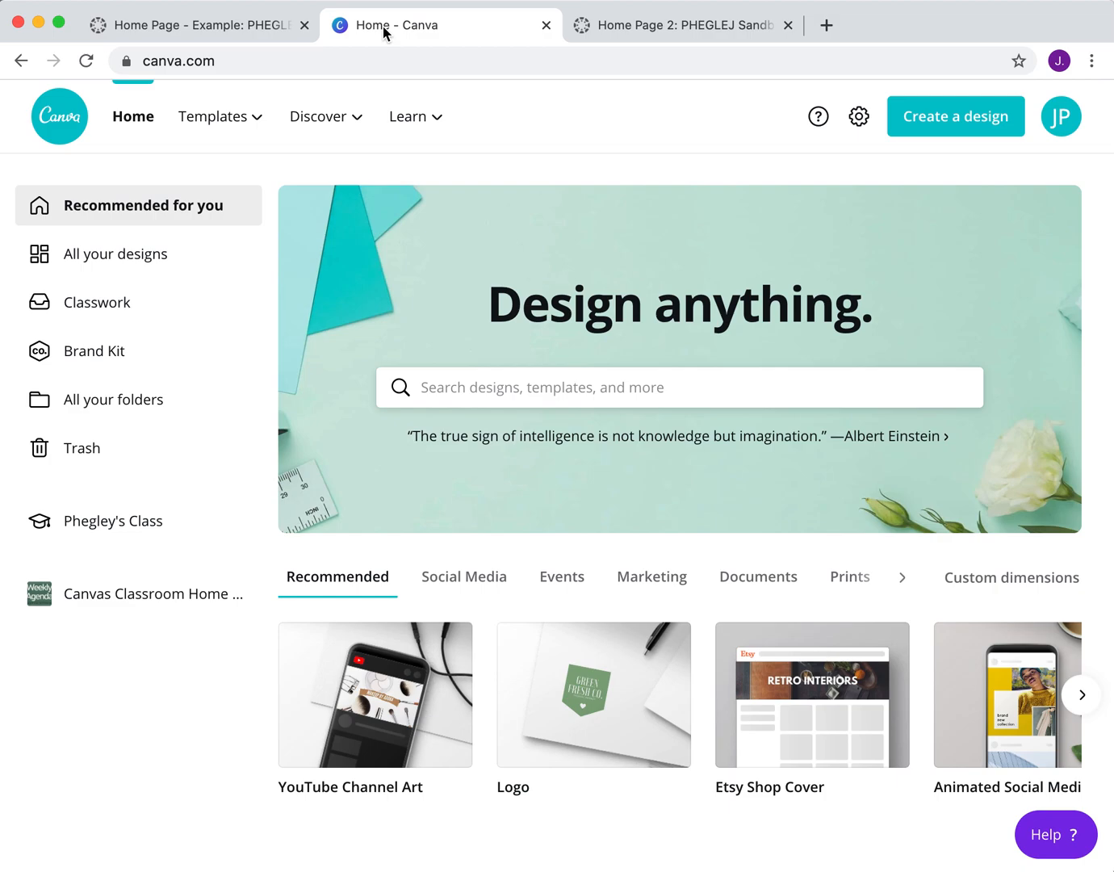
{"action": "left_click", "coordinate": [1061, 116]}
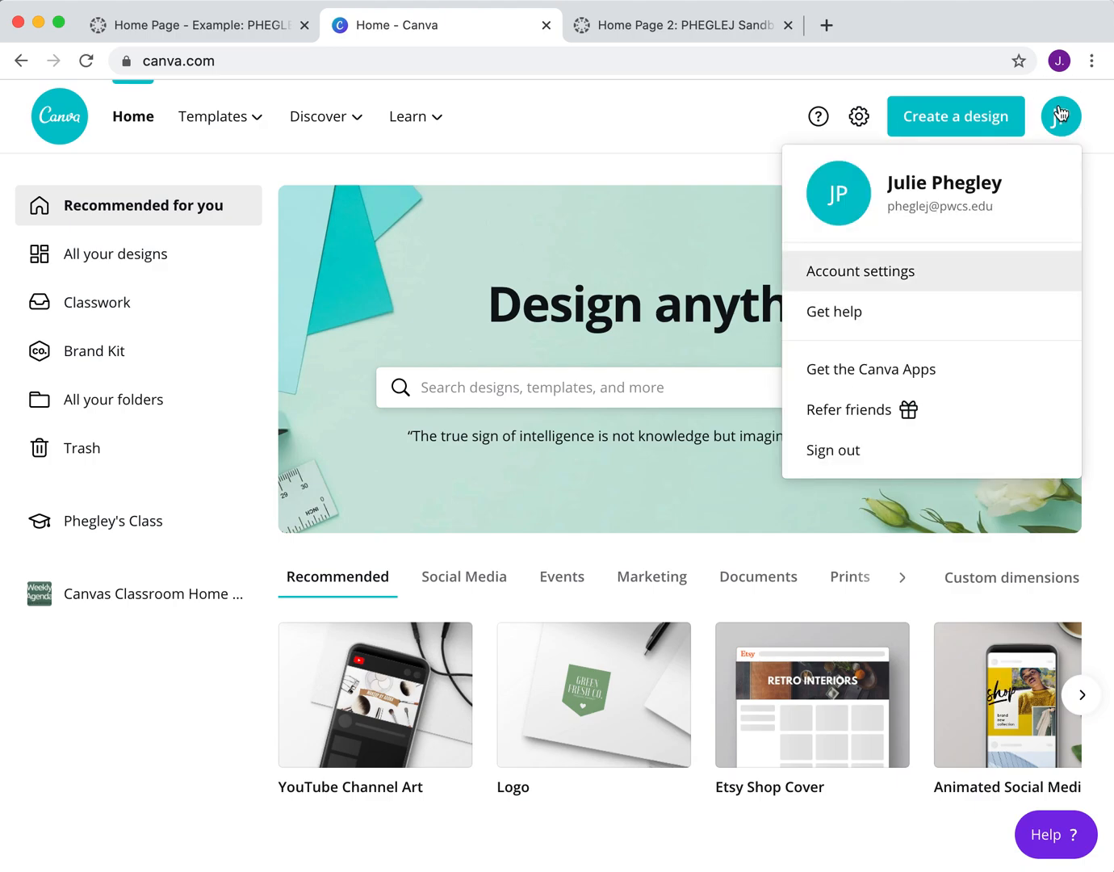
{"action": "left_click", "coordinate": [1062, 116]}
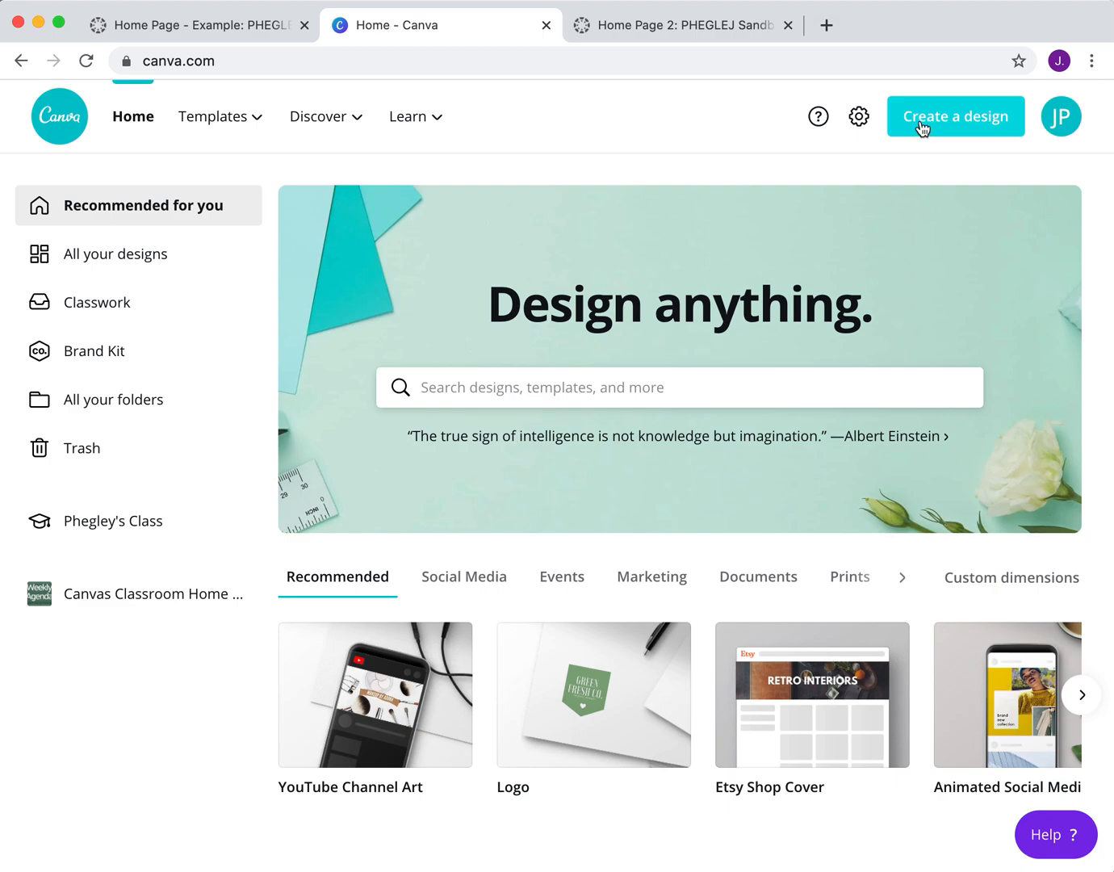
- Start a new design with custom dimensions and set its unit to inches
{"action": "left_click", "coordinate": [922, 128]}
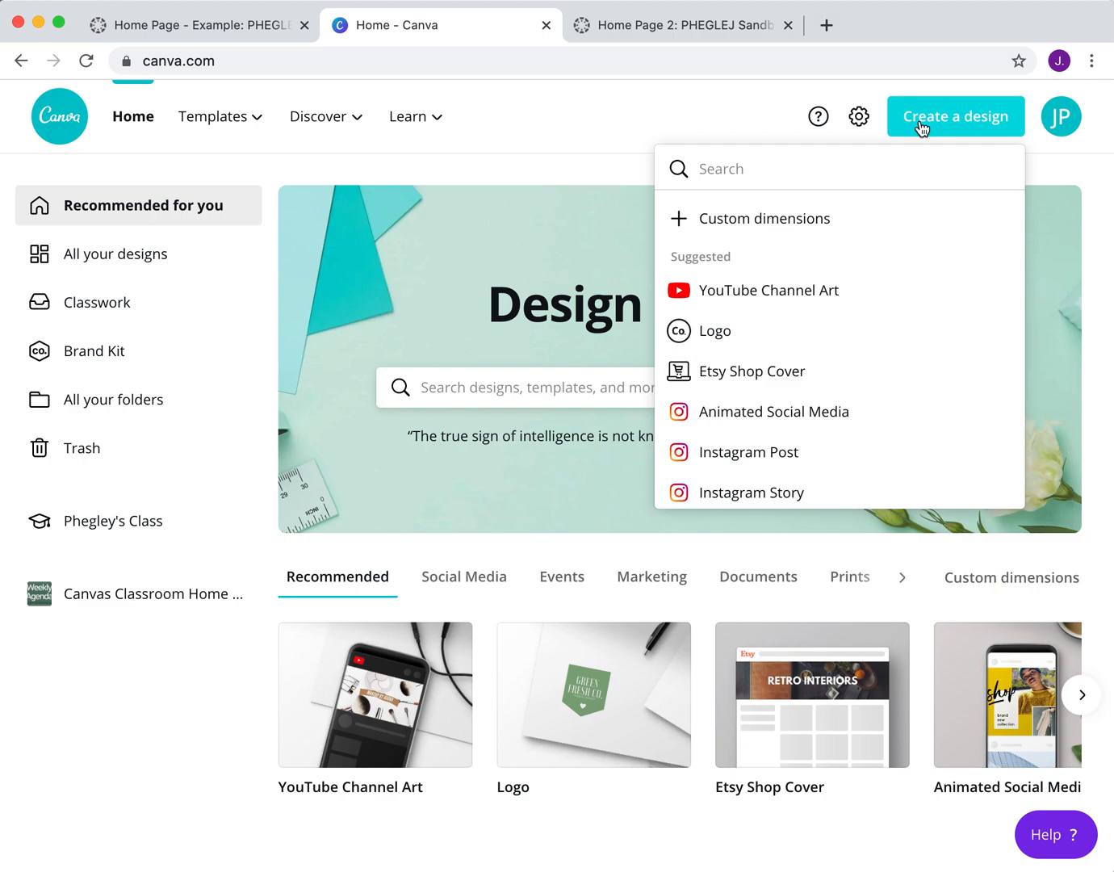
{"action": "left_click", "coordinate": [811, 215]}
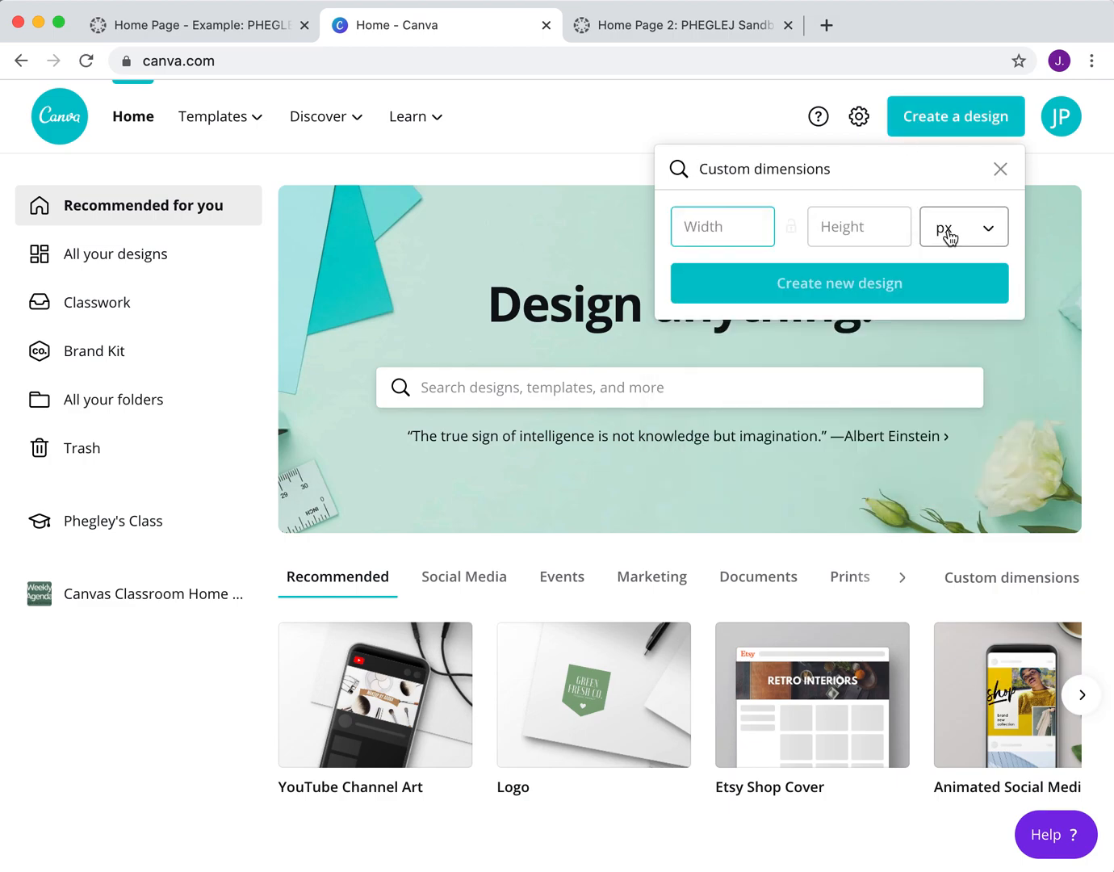
{"action": "left_click", "coordinate": [986, 234]}
{"action": "left_click", "coordinate": [996, 266]}
- Set the width to 5 in and the height to 3 in and create the new design
{"action": "left_click", "coordinate": [752, 234]}
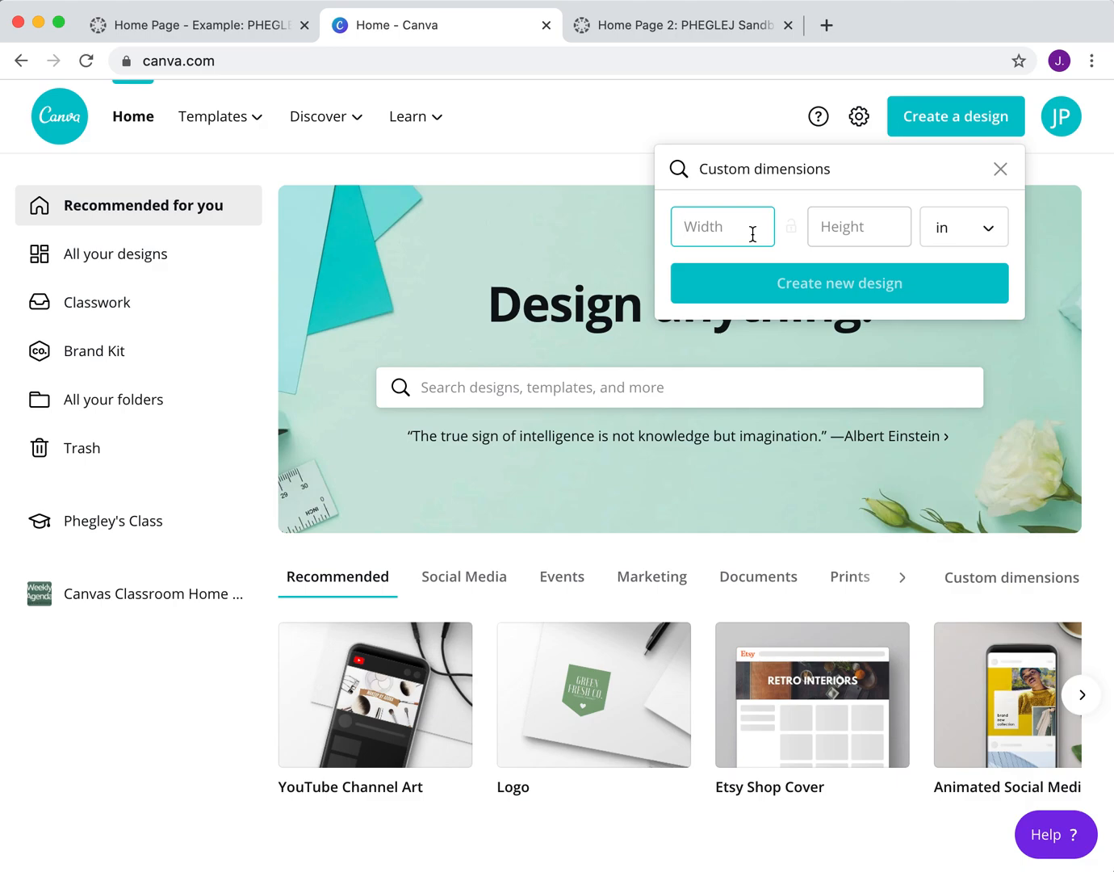
{"action": "type", "text": "5"}
{"action": "left_click", "coordinate": [828, 229]}
{"action": "type", "text": "3"}
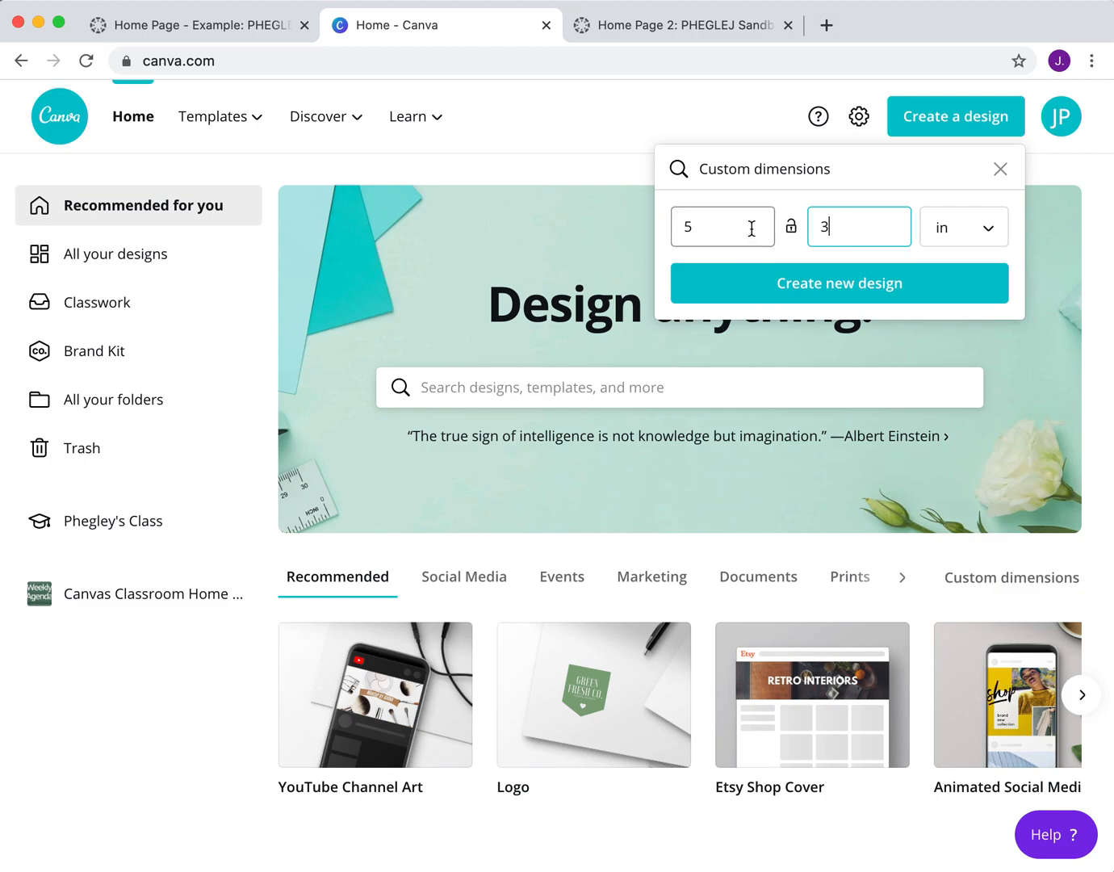
{"action": "key", "text": "BackSpace"}
{"action": "type", "text": "5"}
{"action": "key", "text": "BackSpace"}
{"action": "type", "text": "3"}
{"action": "left_click", "coordinate": [900, 289]}
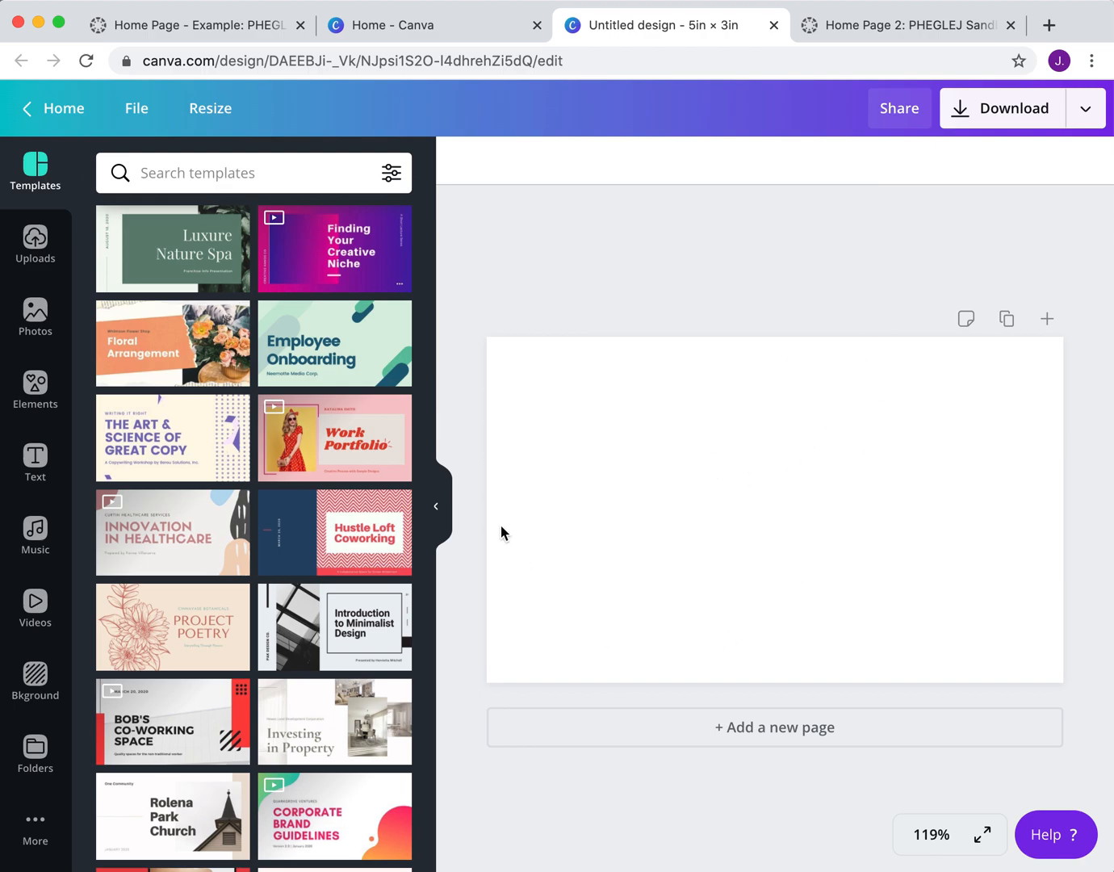
- Browse the templates offered for the new design
{"action": "scroll", "coordinate": [261, 462], "scroll_direction": "down", "scroll_amount": 2}
{"action": "scroll", "coordinate": [261, 465], "scroll_direction": "down", "scroll_amount": 20}
{"action": "scroll", "coordinate": [262, 464], "scroll_direction": "down", "scroll_amount": 18}
{"action": "scroll", "coordinate": [261, 462], "scroll_direction": "down", "scroll_amount": 6}
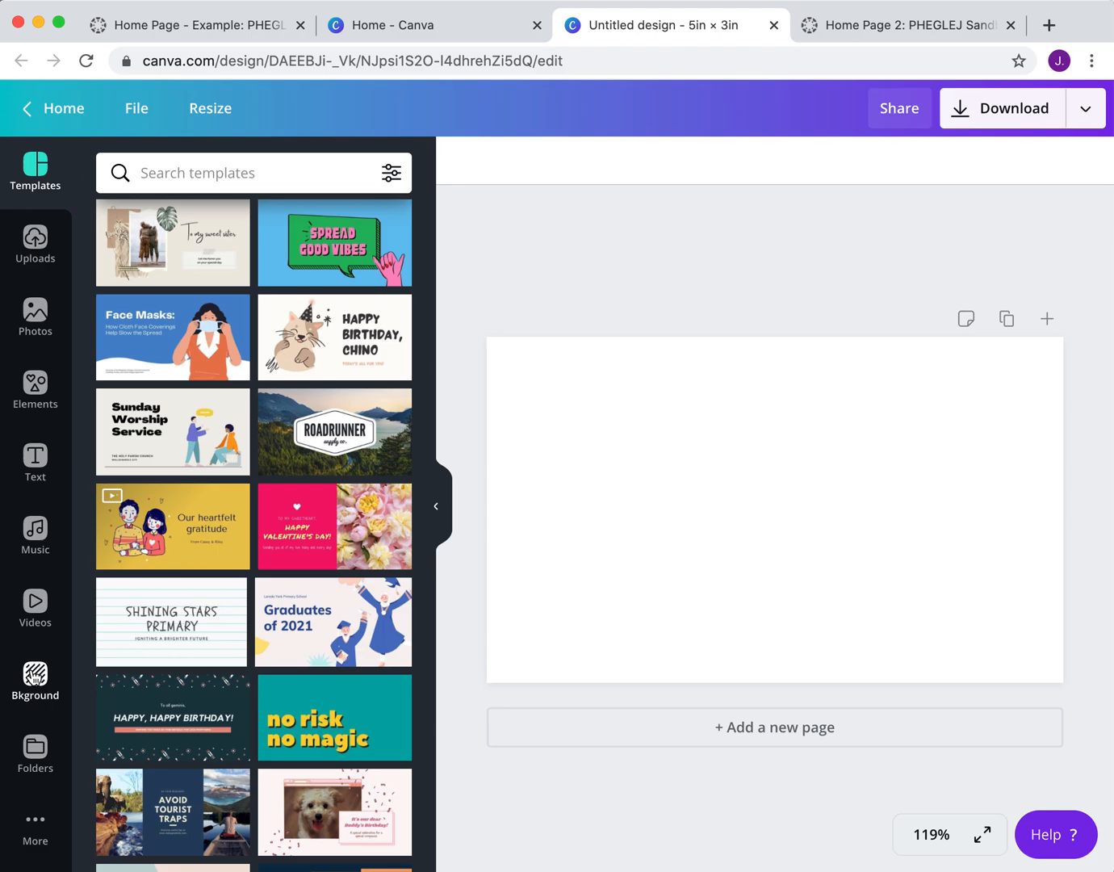
- Open the background options and check the 8th Grade Math banner on the Canvas example home page for reference
{"action": "left_click", "coordinate": [35, 677]}
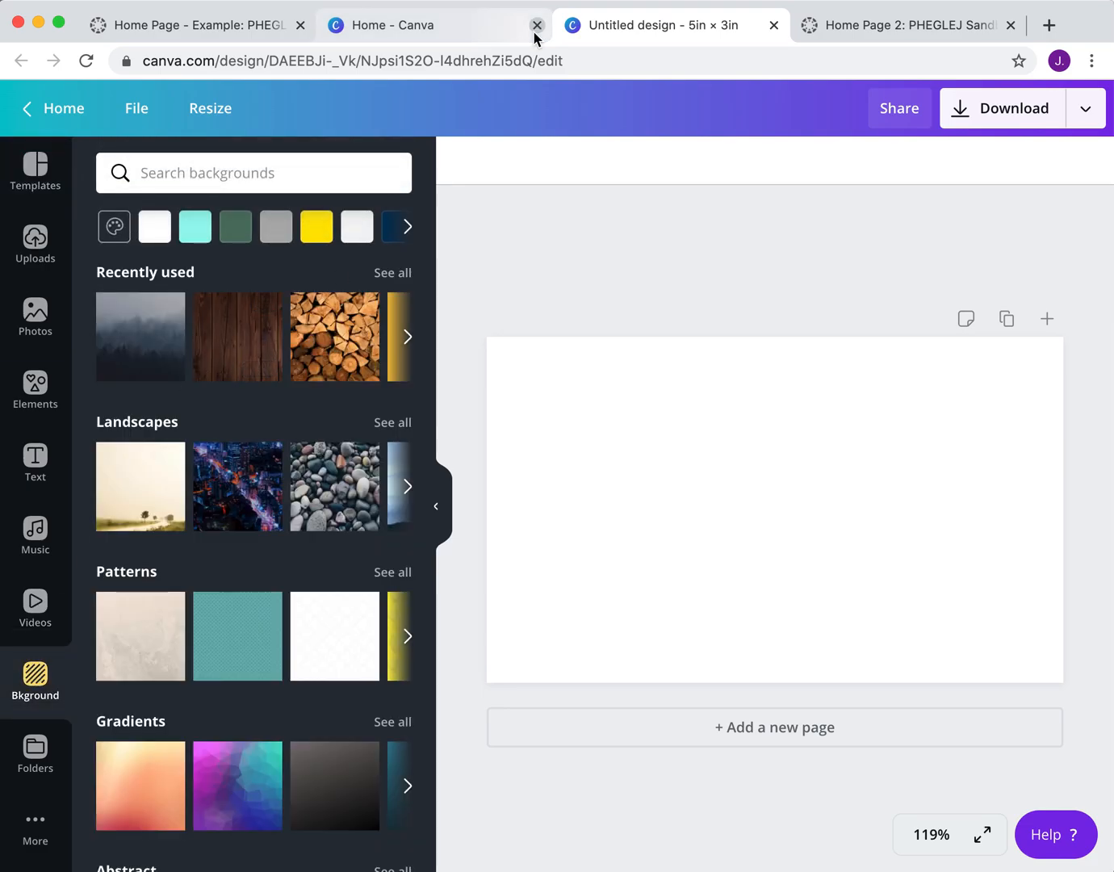
{"action": "left_click", "coordinate": [207, 32]}
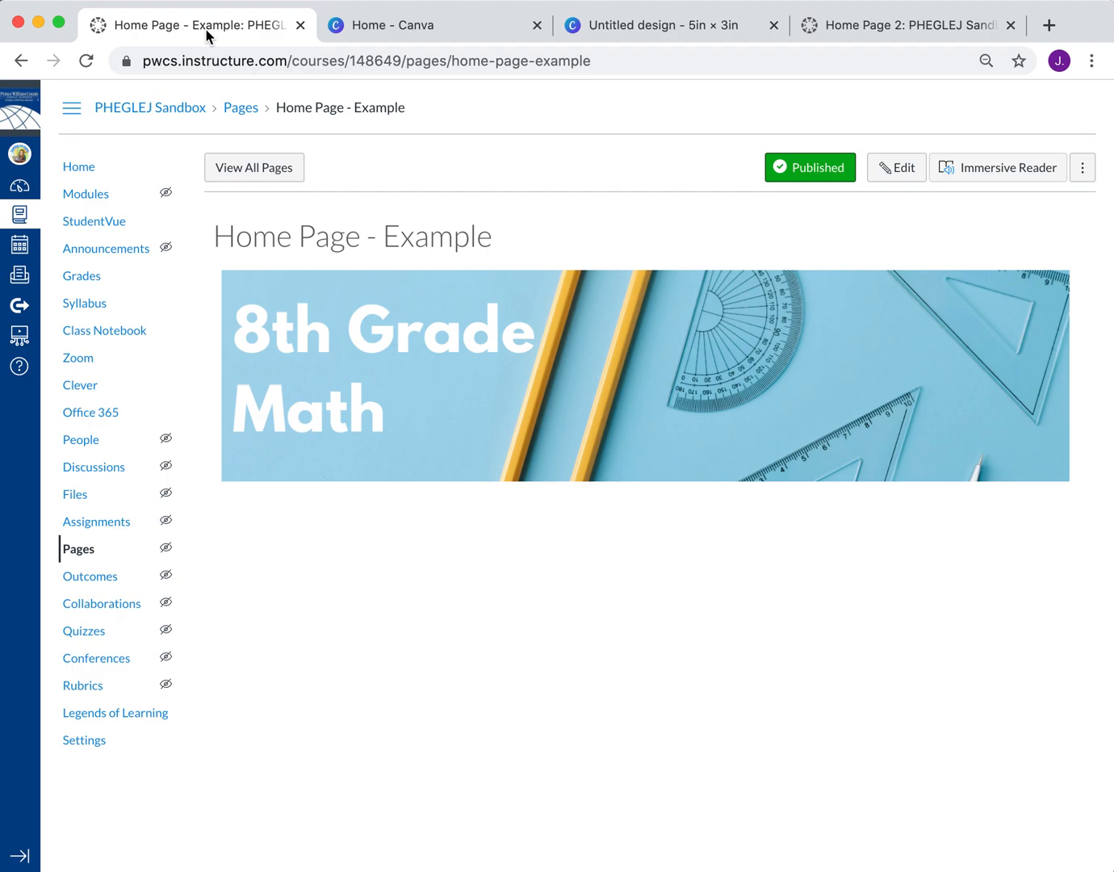
{"action": "left_click", "coordinate": [646, 27]}
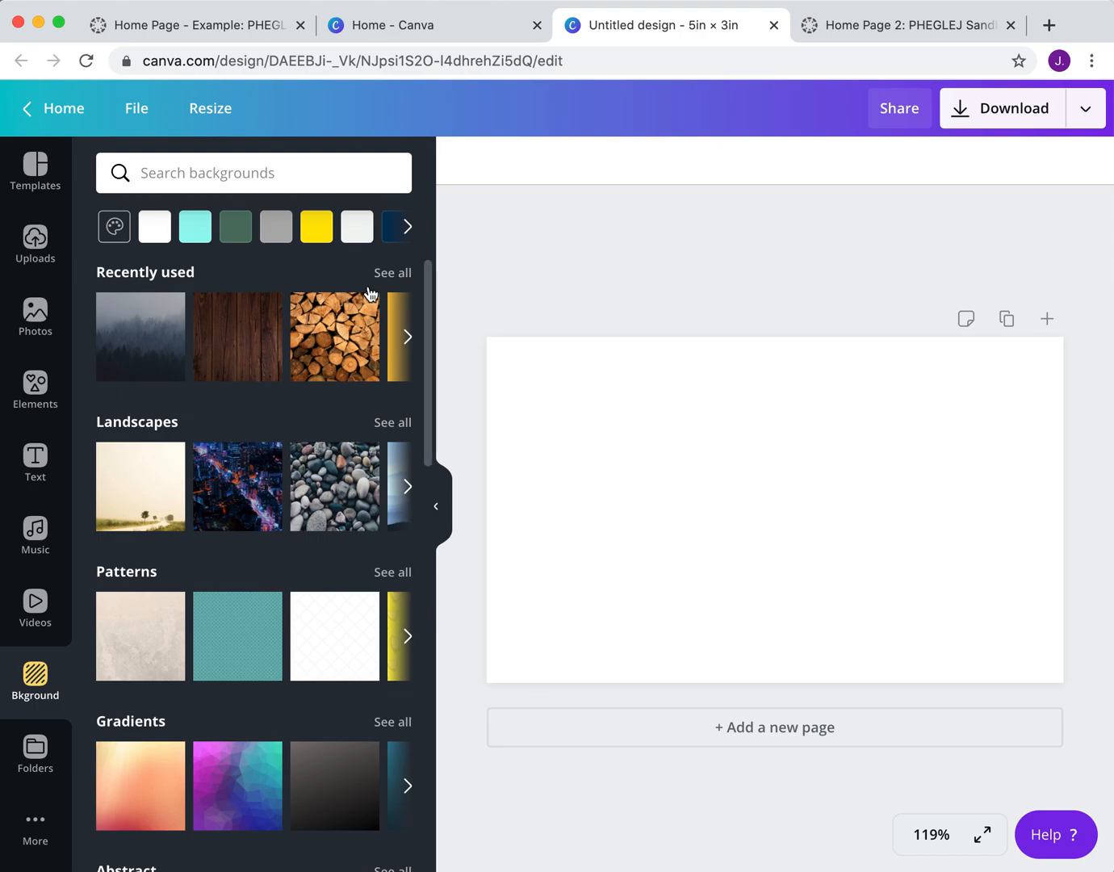
- Try the green from the Canvas Colors palette as the page background and settle on its dark navy
{"action": "left_click", "coordinate": [410, 226]}
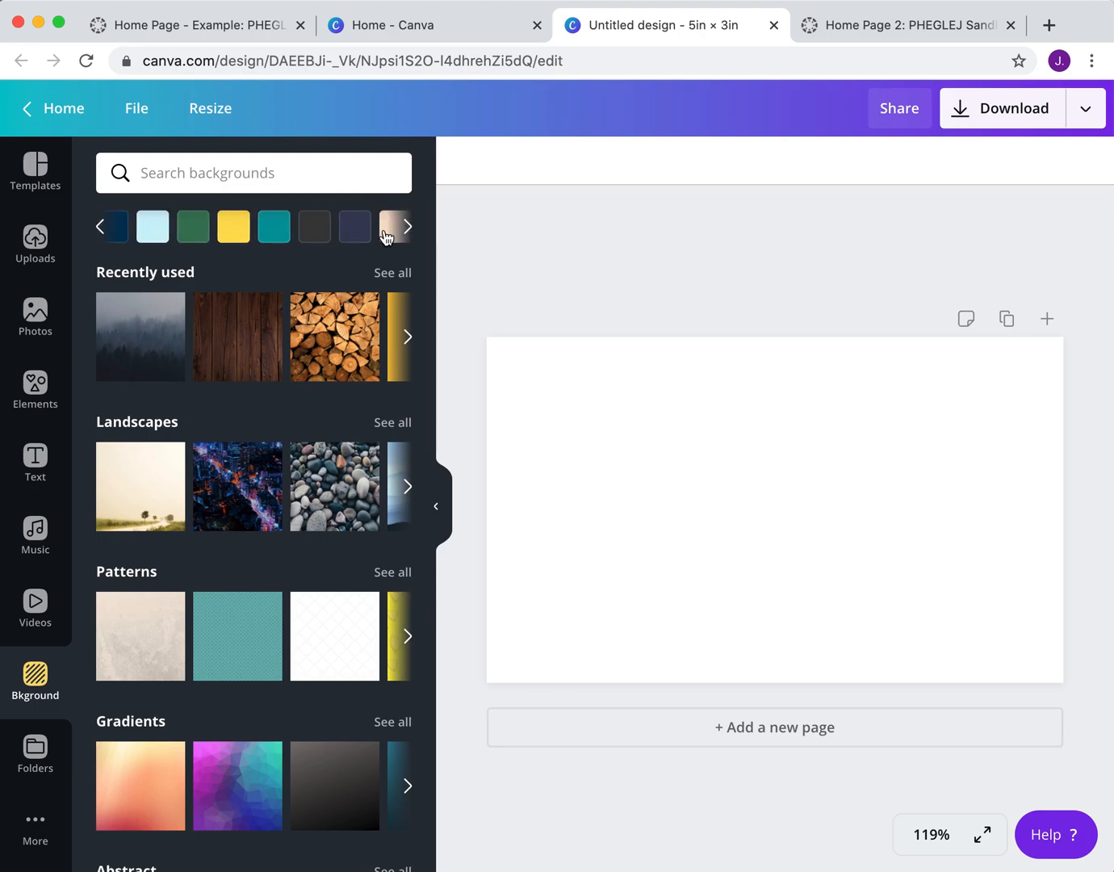
{"action": "left_click", "coordinate": [102, 227]}
{"action": "left_click", "coordinate": [112, 228]}
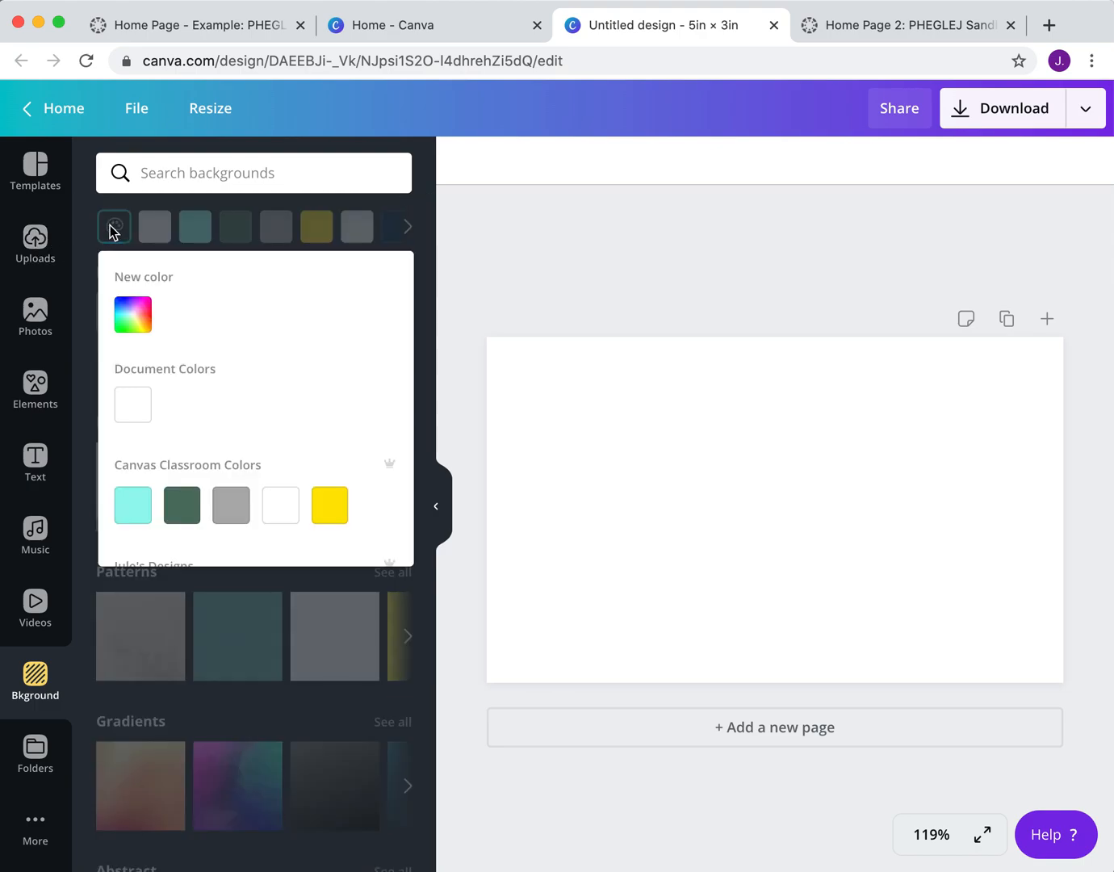
{"action": "scroll", "coordinate": [226, 382], "scroll_direction": "down", "scroll_amount": 6}
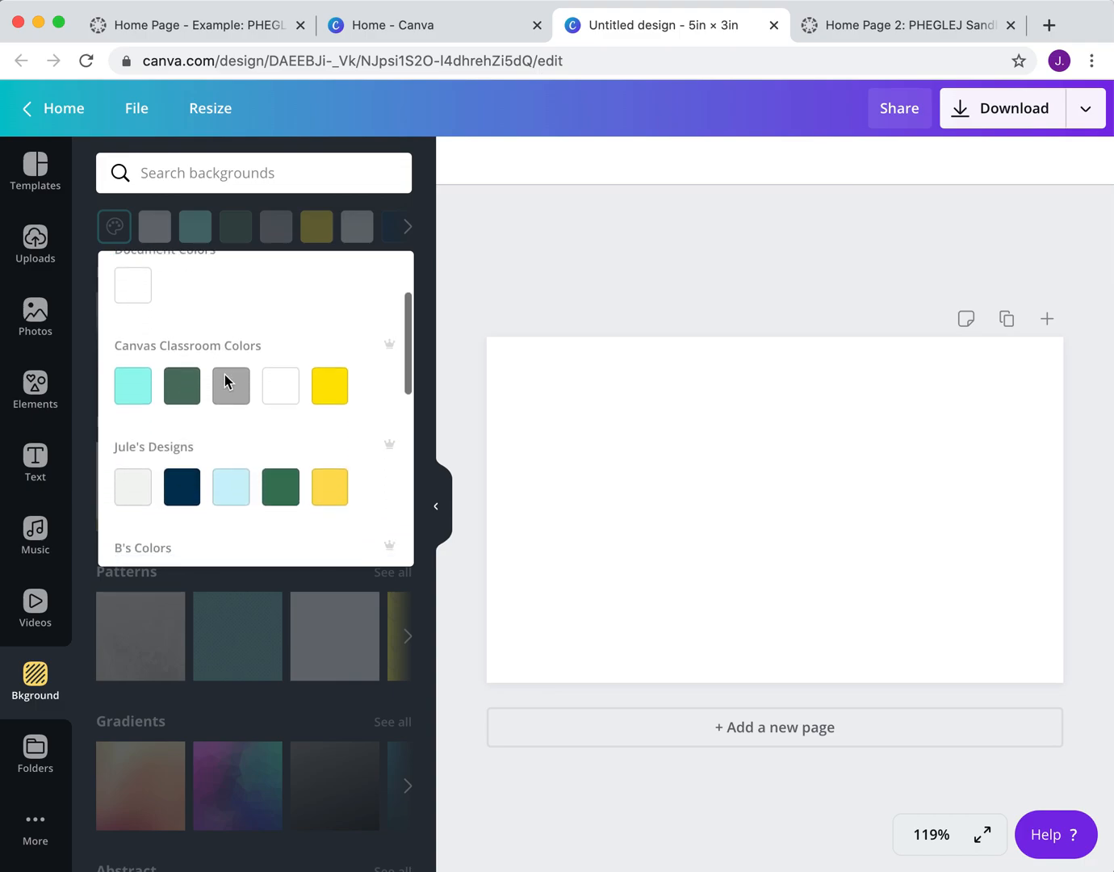
{"action": "scroll", "coordinate": [226, 382], "scroll_direction": "down", "scroll_amount": 2}
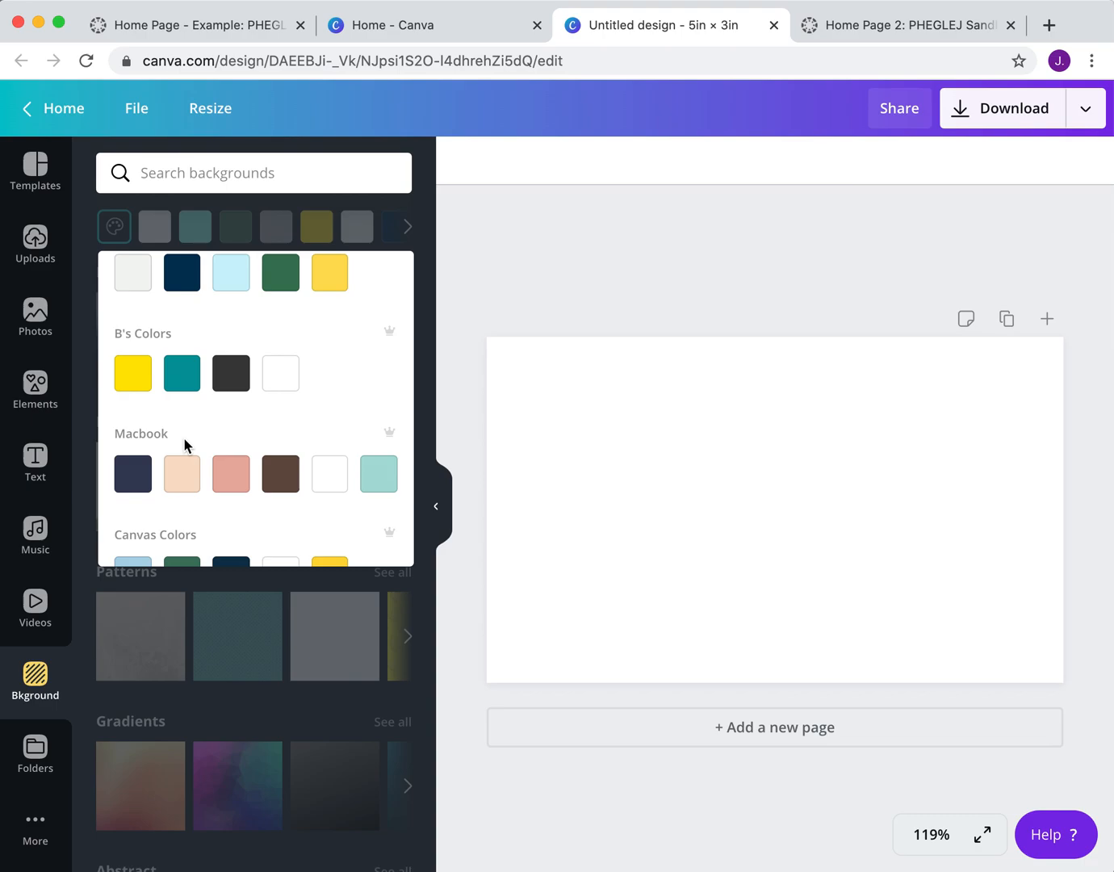
{"action": "scroll", "coordinate": [184, 441], "scroll_direction": "down", "scroll_amount": 4}
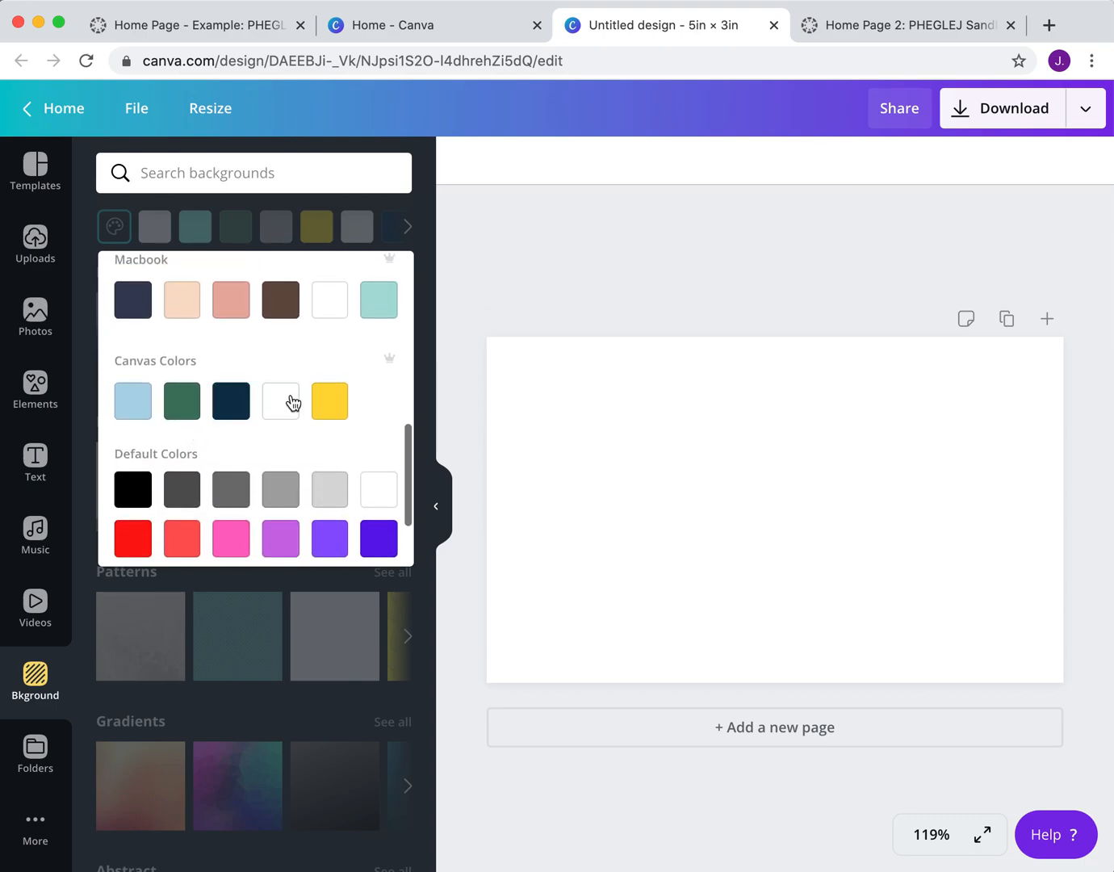
{"action": "scroll", "coordinate": [280, 412], "scroll_direction": "down", "scroll_amount": 2}
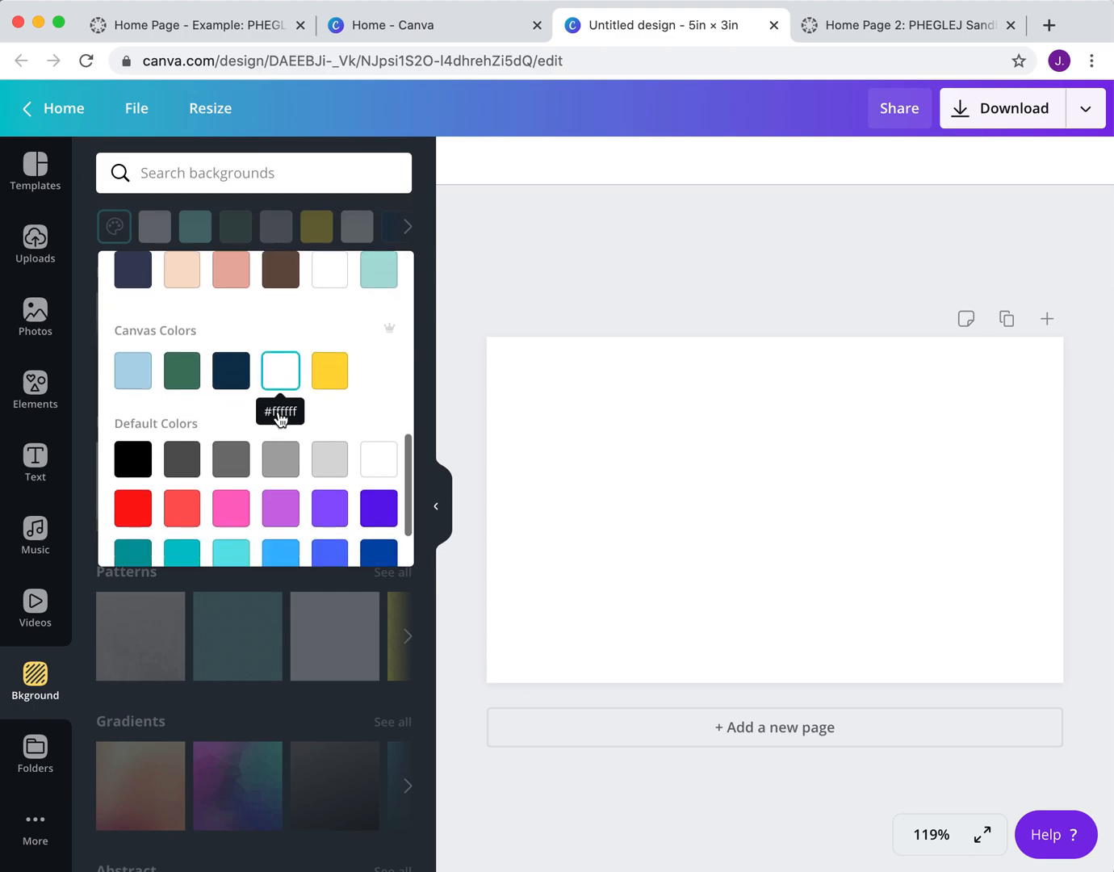
{"action": "scroll", "coordinate": [281, 418], "scroll_direction": "up", "scroll_amount": 2}
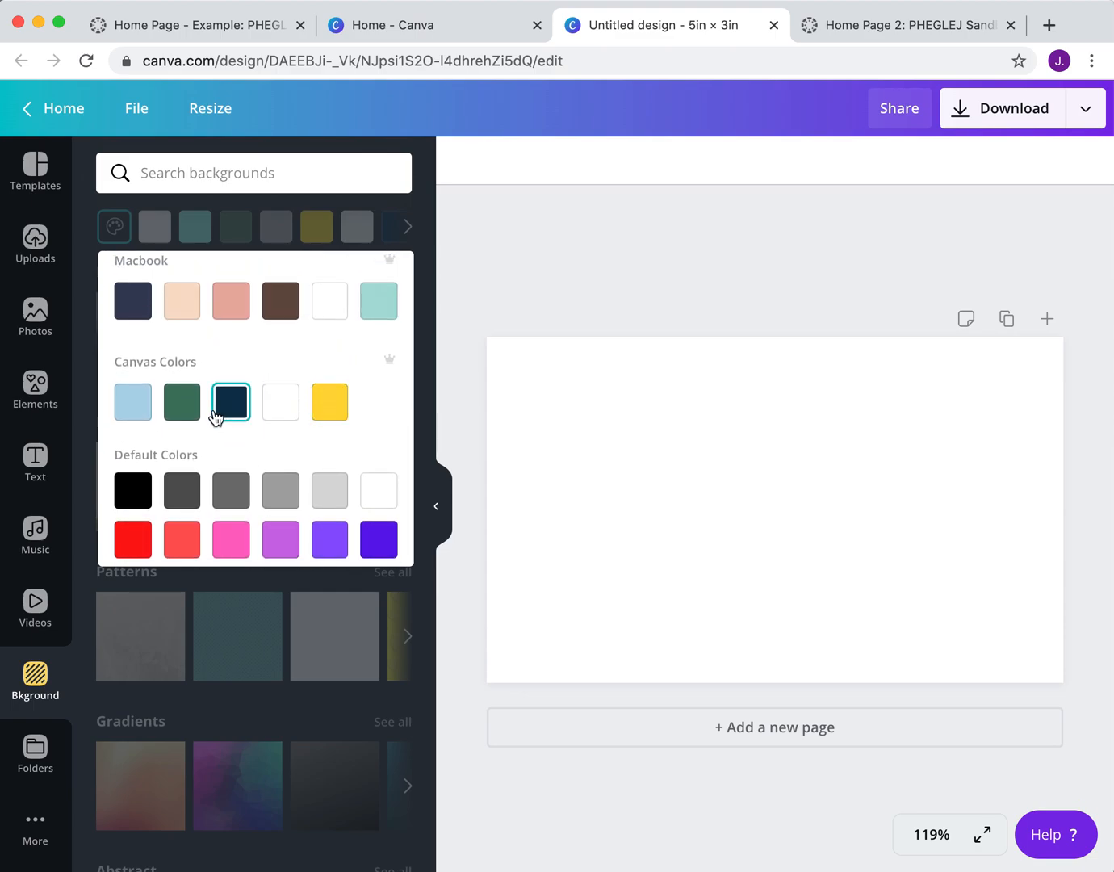
{"action": "left_click", "coordinate": [185, 416]}
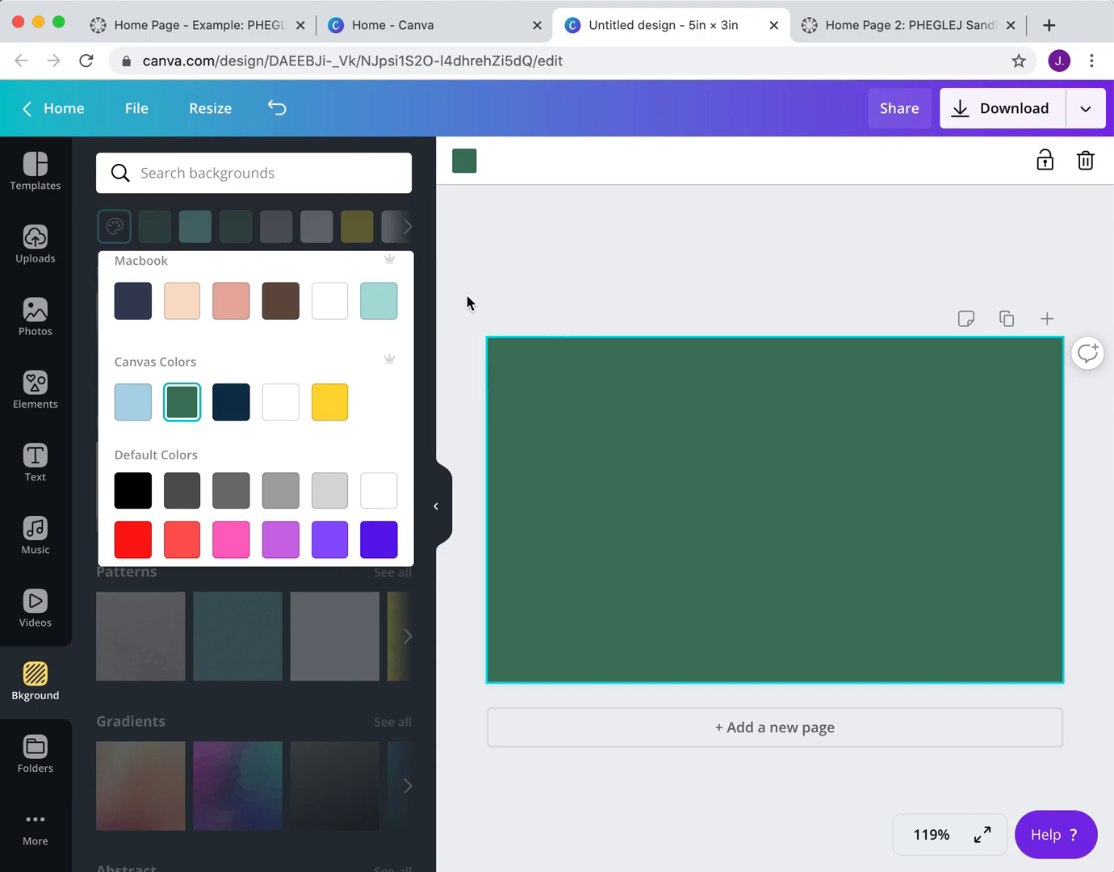
{"action": "left_click", "coordinate": [240, 401]}
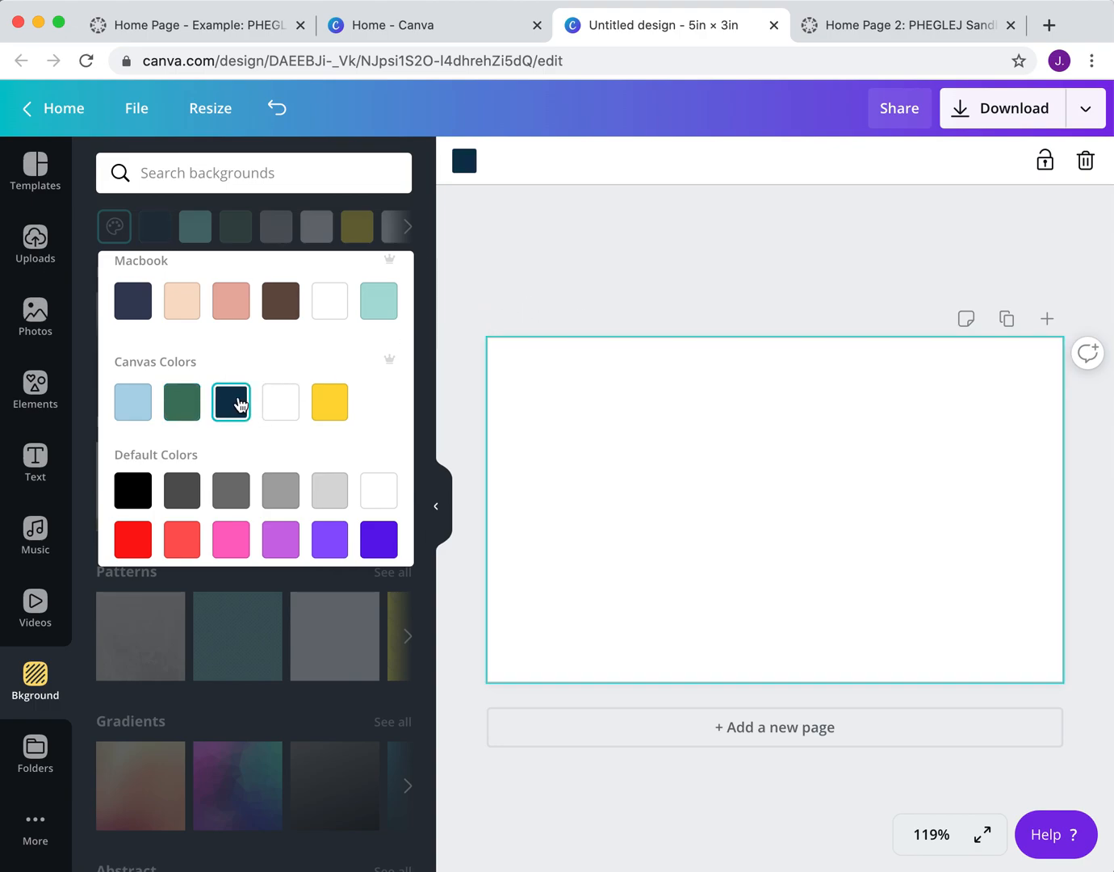
{"action": "left_click", "coordinate": [486, 287]}
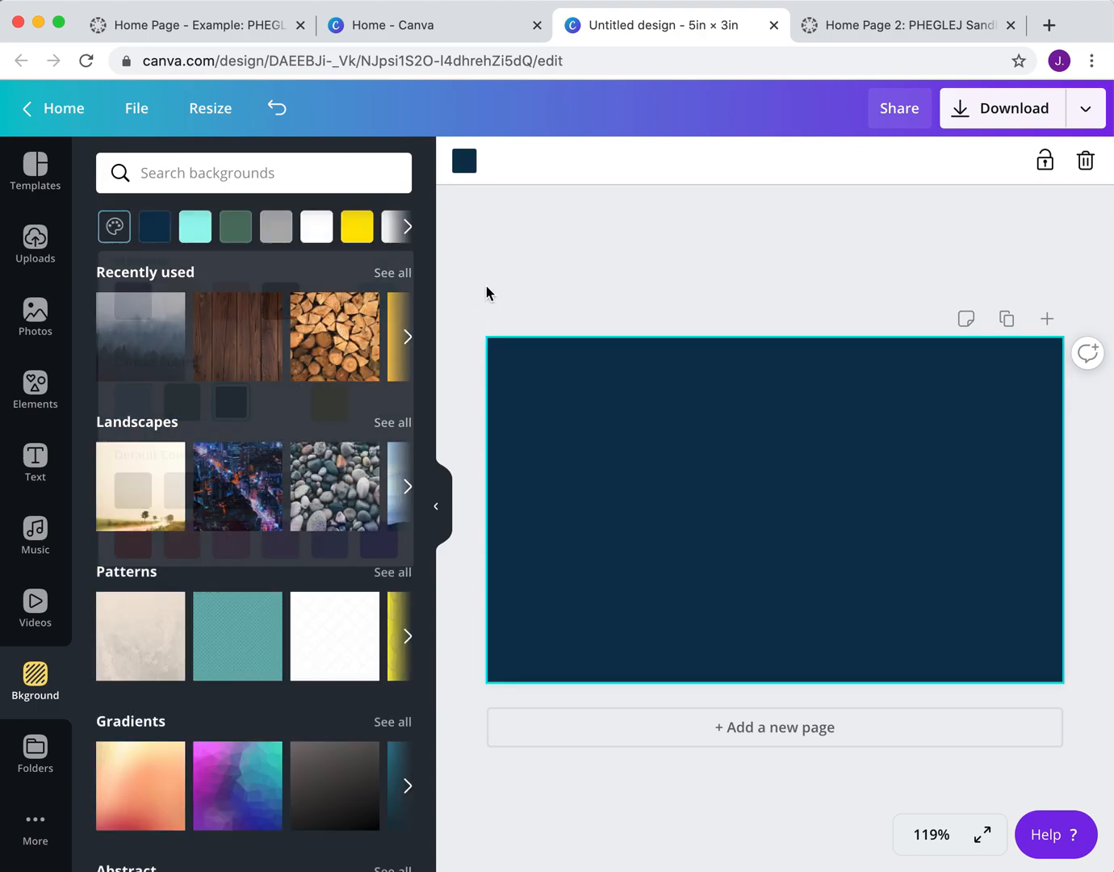
- Search the elements for "border" and look through the results for a suitable decoration
{"action": "left_click", "coordinate": [44, 390]}
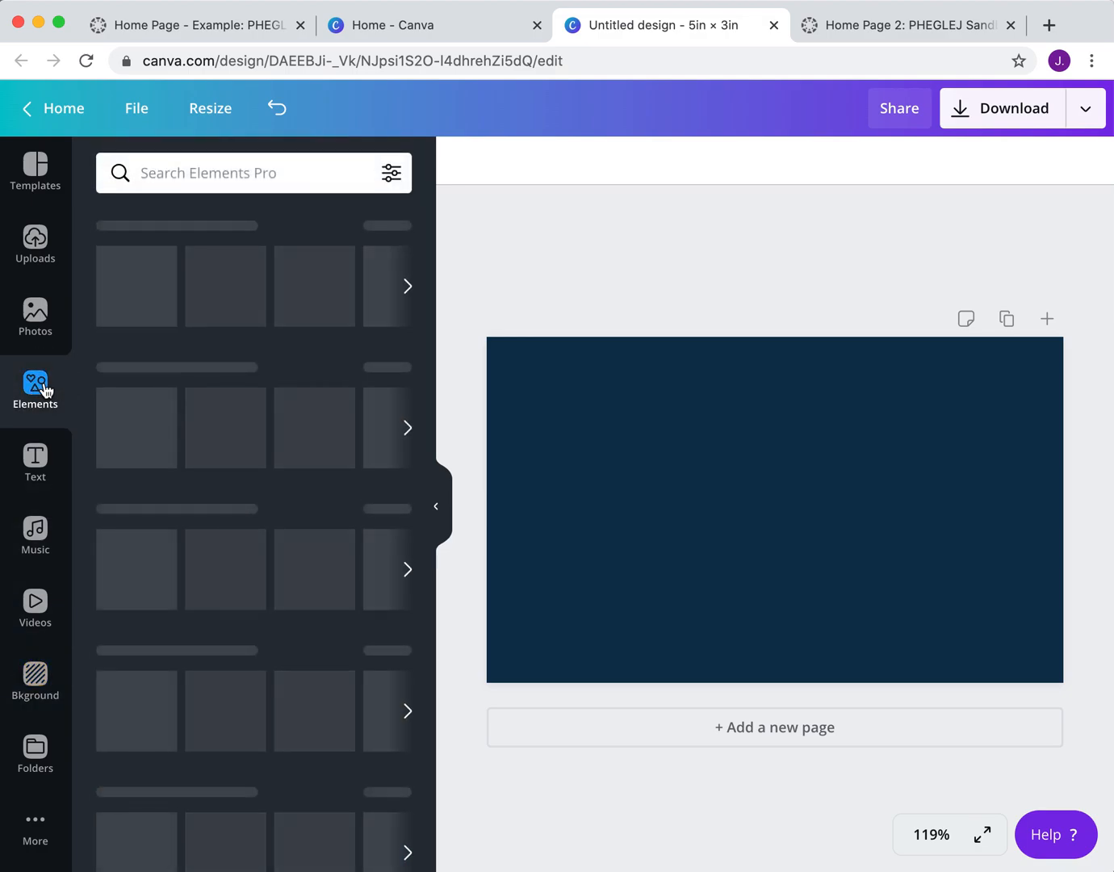
{"action": "left_click", "coordinate": [203, 183]}
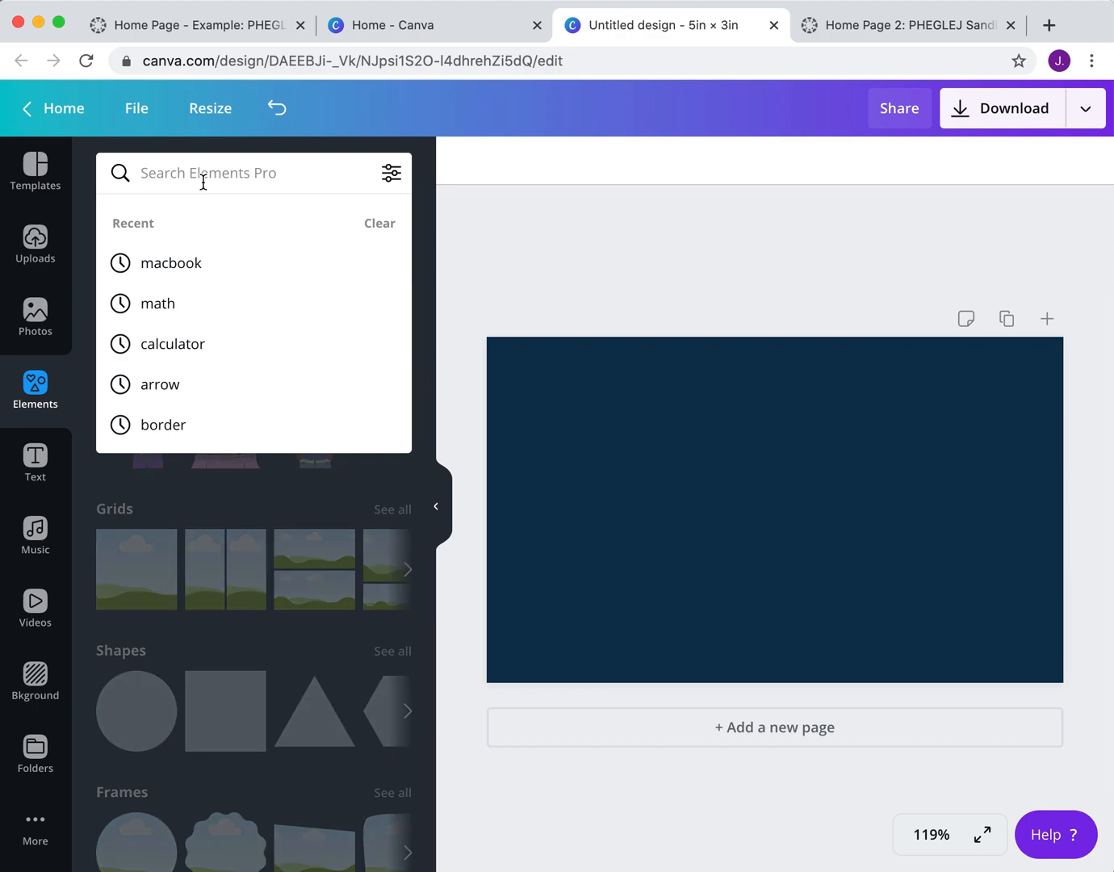
{"action": "type", "text": "border"}
{"action": "key", "text": "Return"}
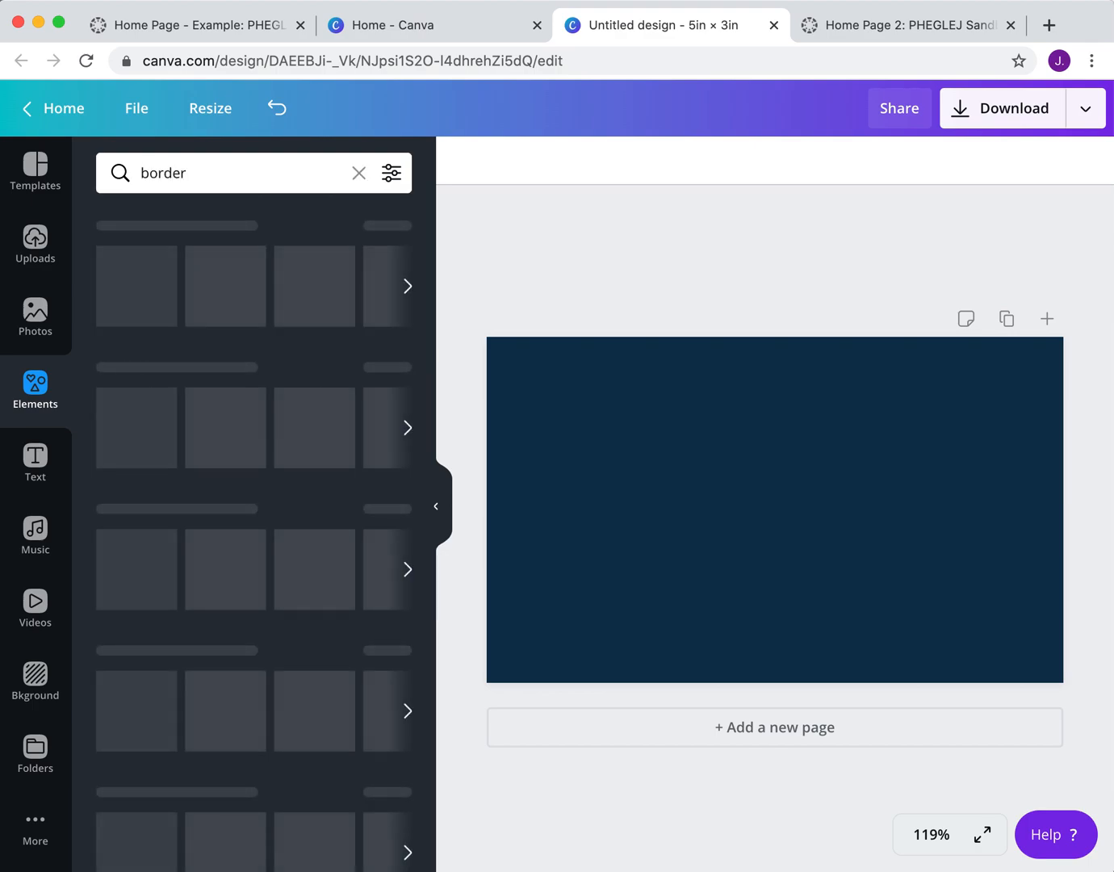
{"action": "scroll", "coordinate": [232, 424], "scroll_direction": "down", "scroll_amount": 3}
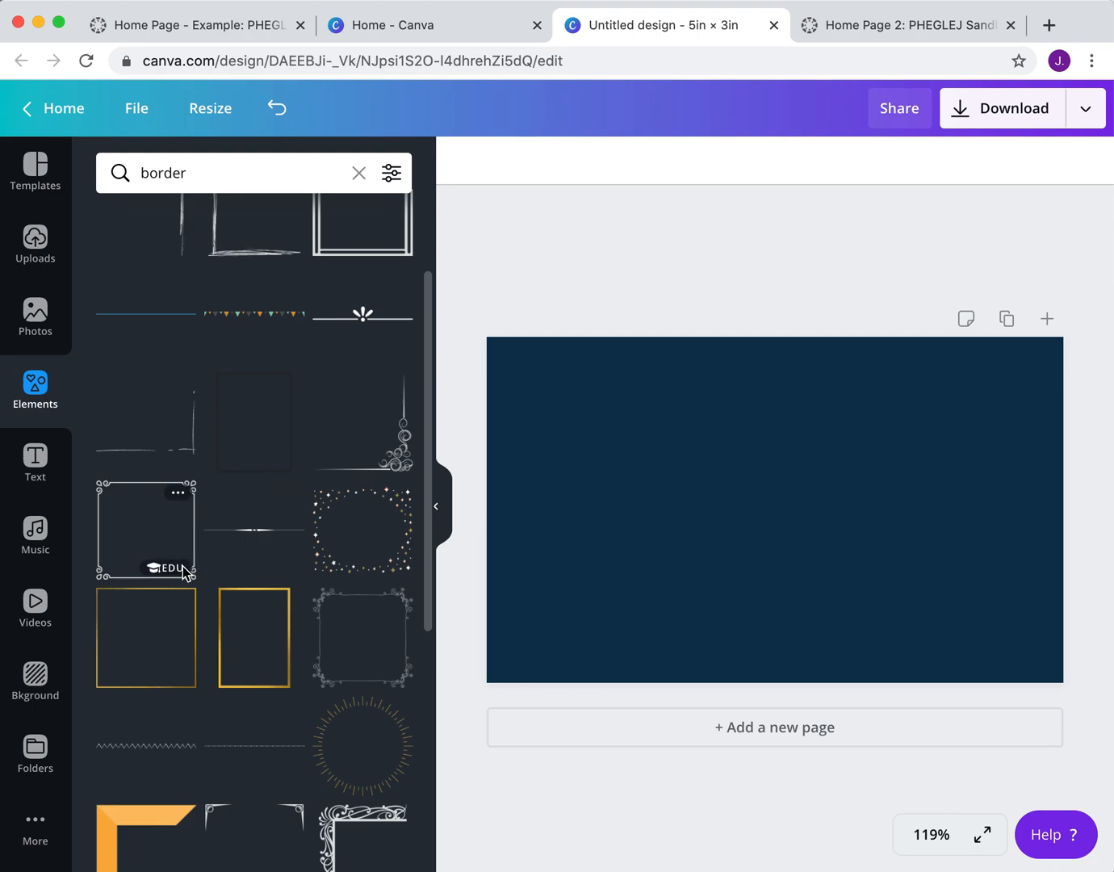
{"action": "mouse_move", "coordinate": [178, 574]}
{"action": "scroll", "coordinate": [279, 601], "scroll_direction": "down", "scroll_amount": 3}
{"action": "scroll", "coordinate": [278, 602], "scroll_direction": "down", "scroll_amount": 10}
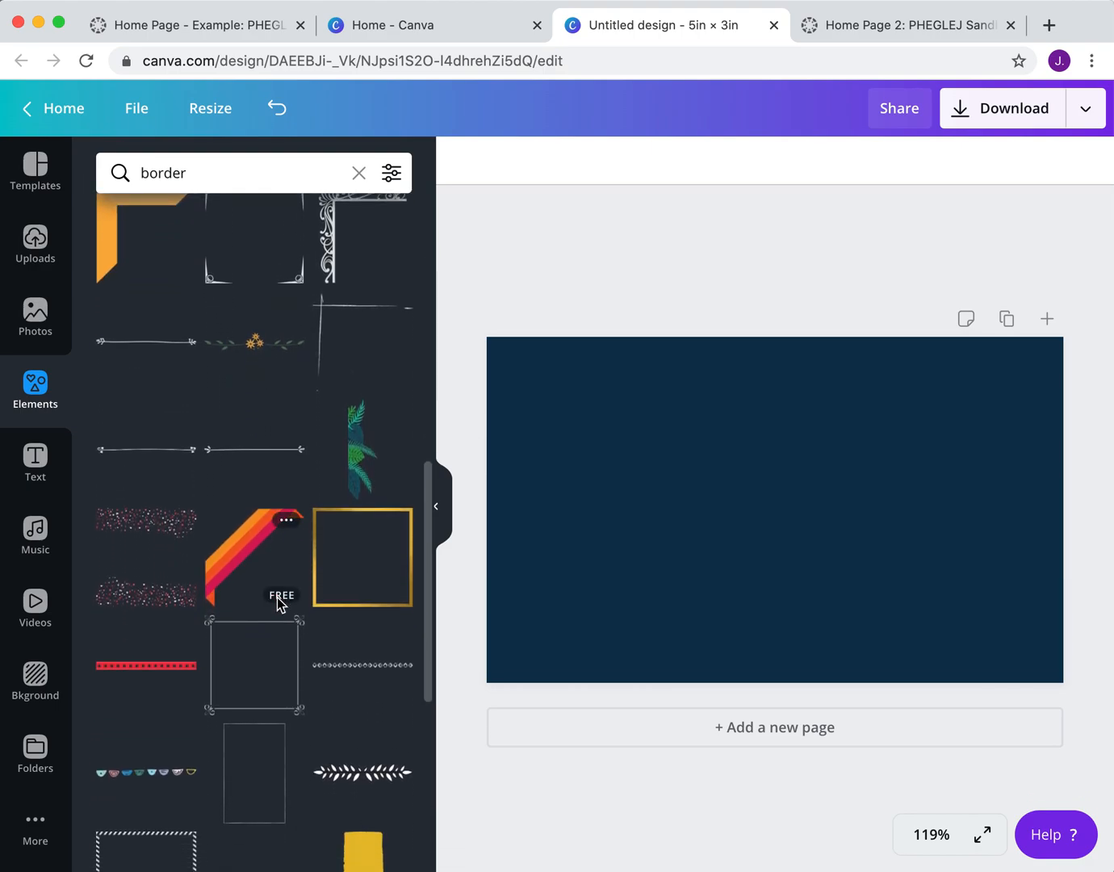
{"action": "scroll", "coordinate": [279, 605], "scroll_direction": "down", "scroll_amount": 5}
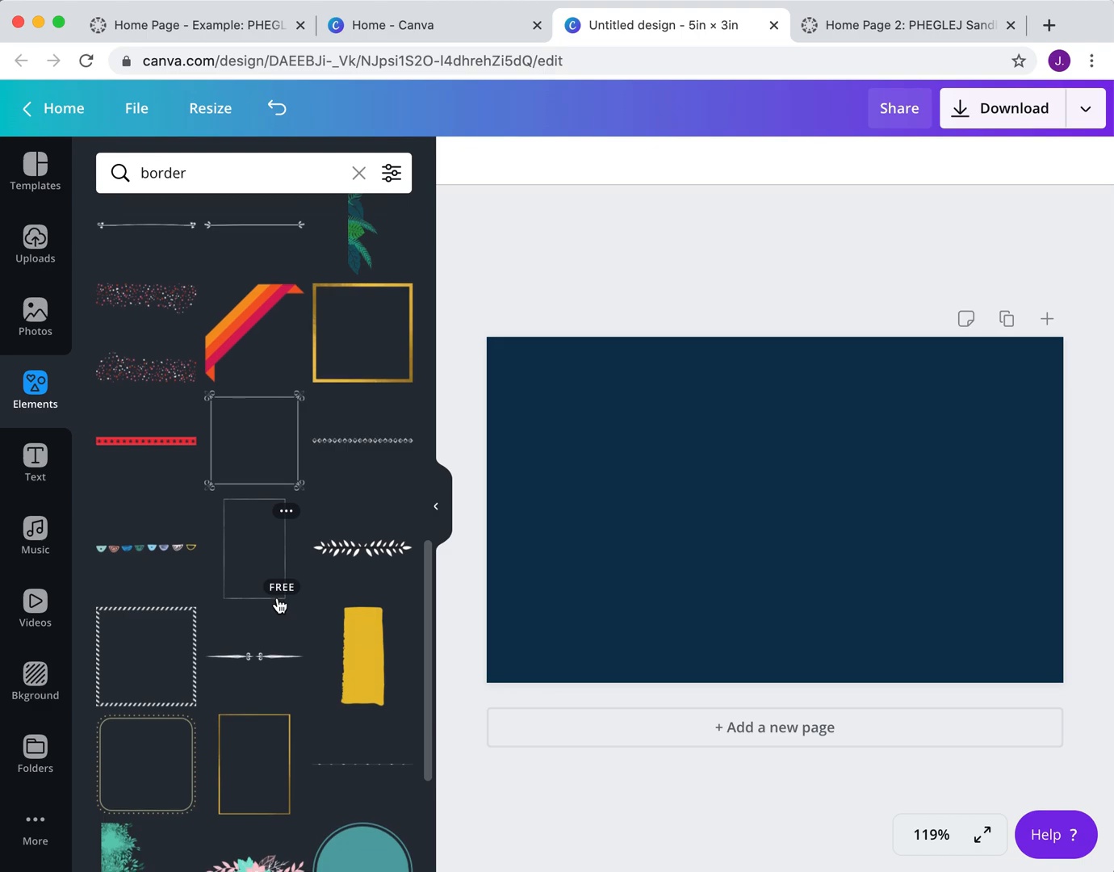
{"action": "scroll", "coordinate": [279, 604], "scroll_direction": "down", "scroll_amount": 2}
{"action": "scroll", "coordinate": [291, 474], "scroll_direction": "down", "scroll_amount": 5}
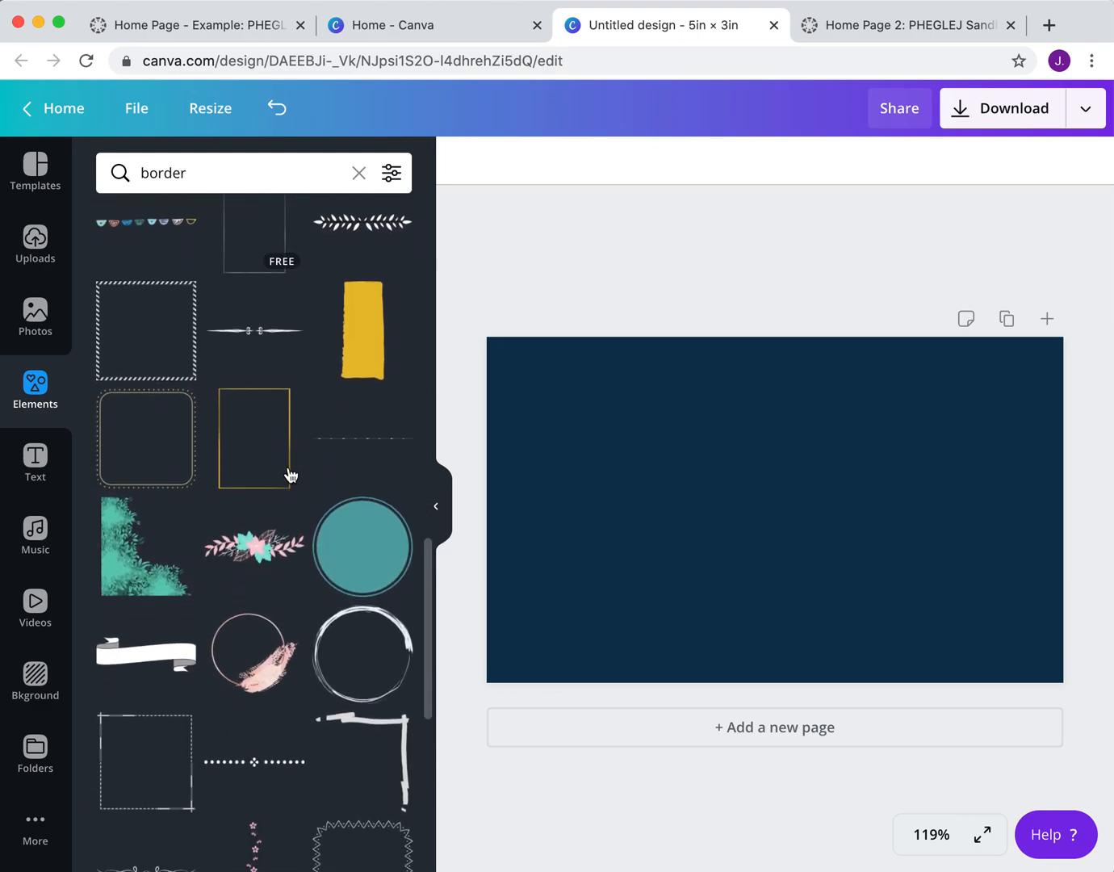
{"action": "scroll", "coordinate": [290, 475], "scroll_direction": "down", "scroll_amount": 5}
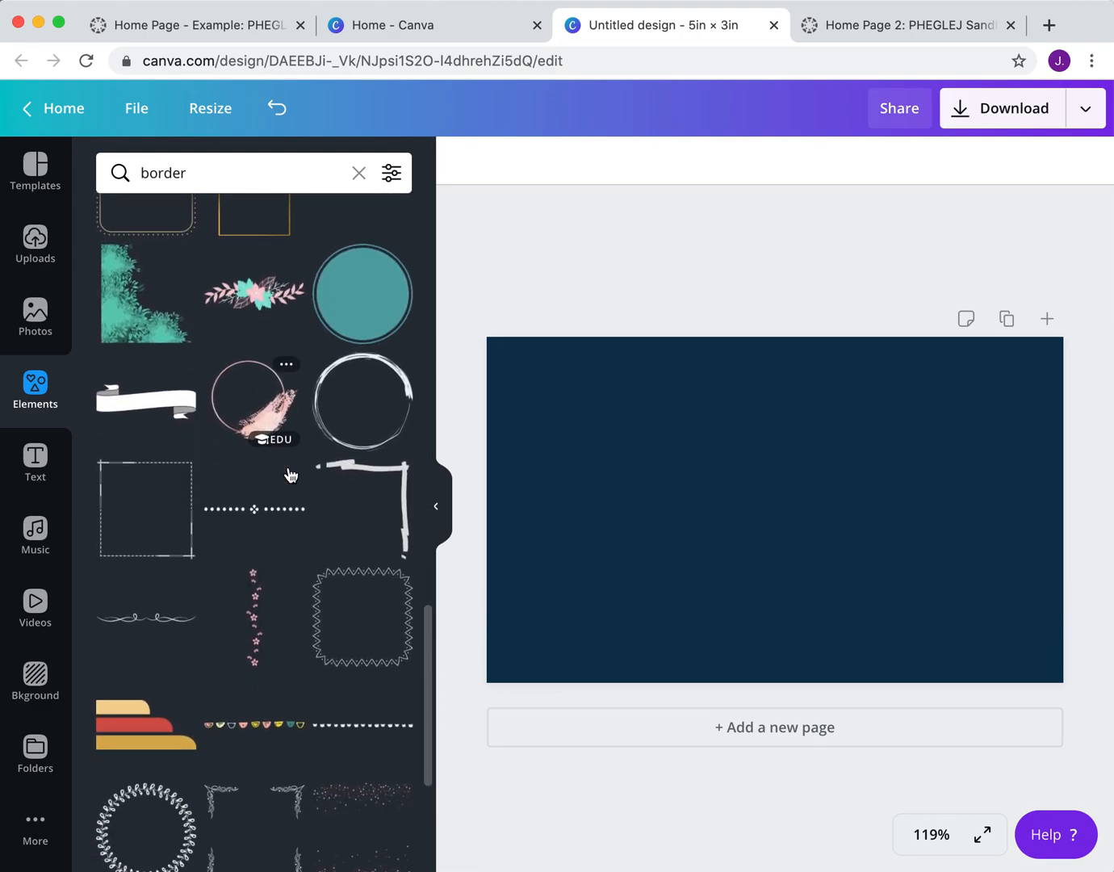
- Try the square zigzag border on the navy page and delete it
{"action": "left_click_drag", "start_coordinate": [365, 622], "coordinate": [670, 518]}
{"action": "left_click_drag", "start_coordinate": [756, 601], "coordinate": [867, 641]}
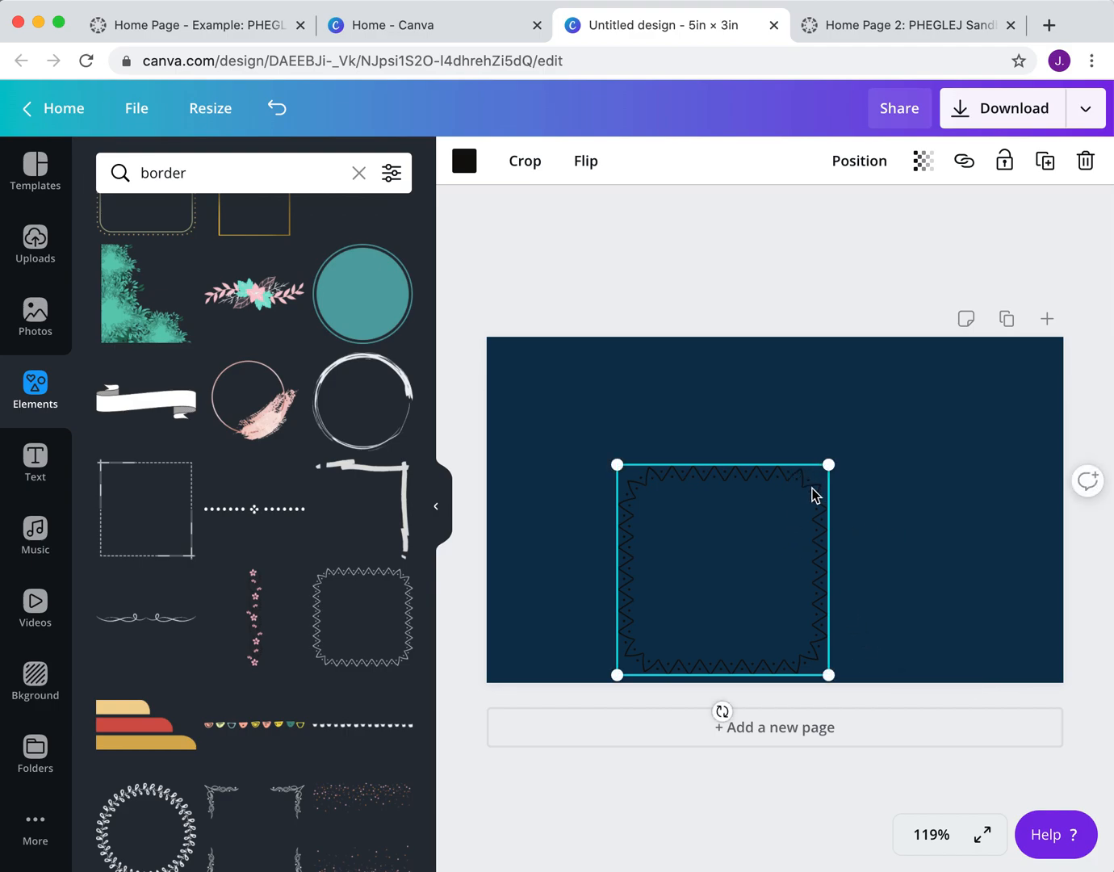
{"action": "left_click", "coordinate": [1090, 167]}
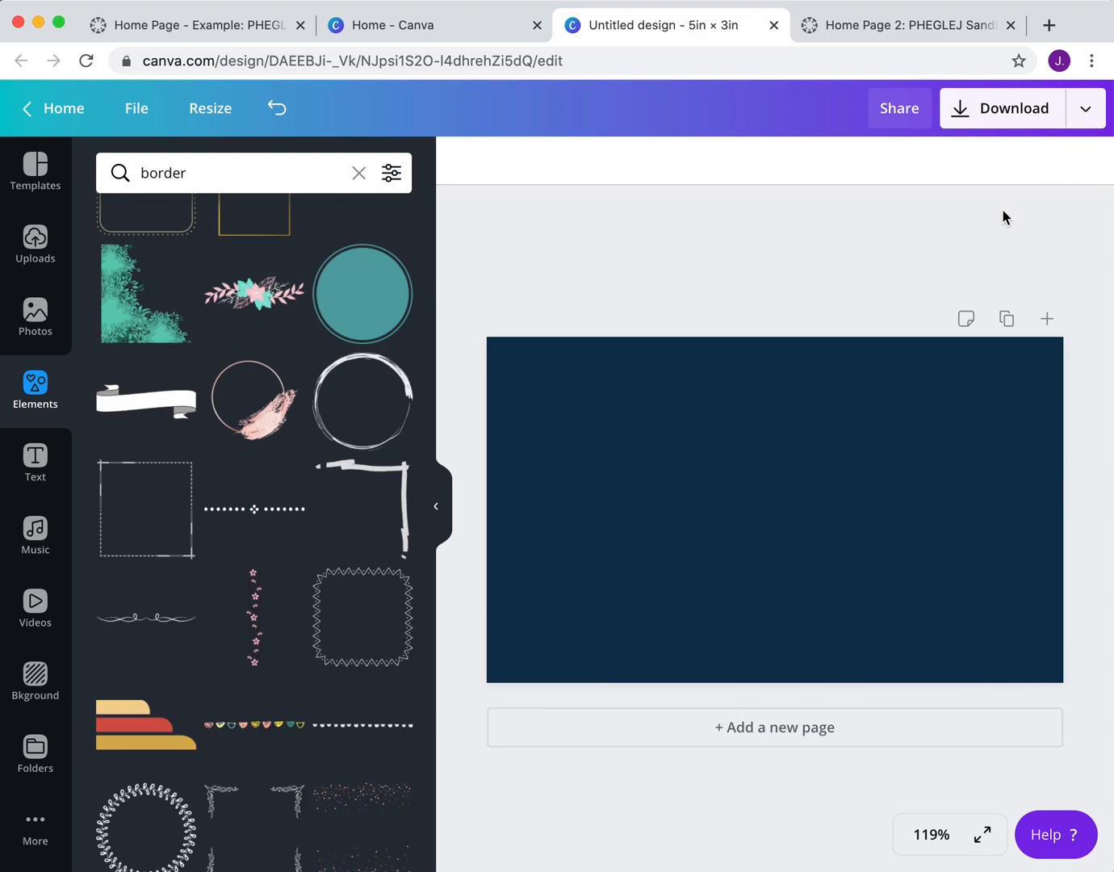
- Place the three stacked stripes element with rounded ends in the lower-left corner of the page
{"action": "scroll", "coordinate": [269, 647], "scroll_direction": "up", "scroll_amount": 2}
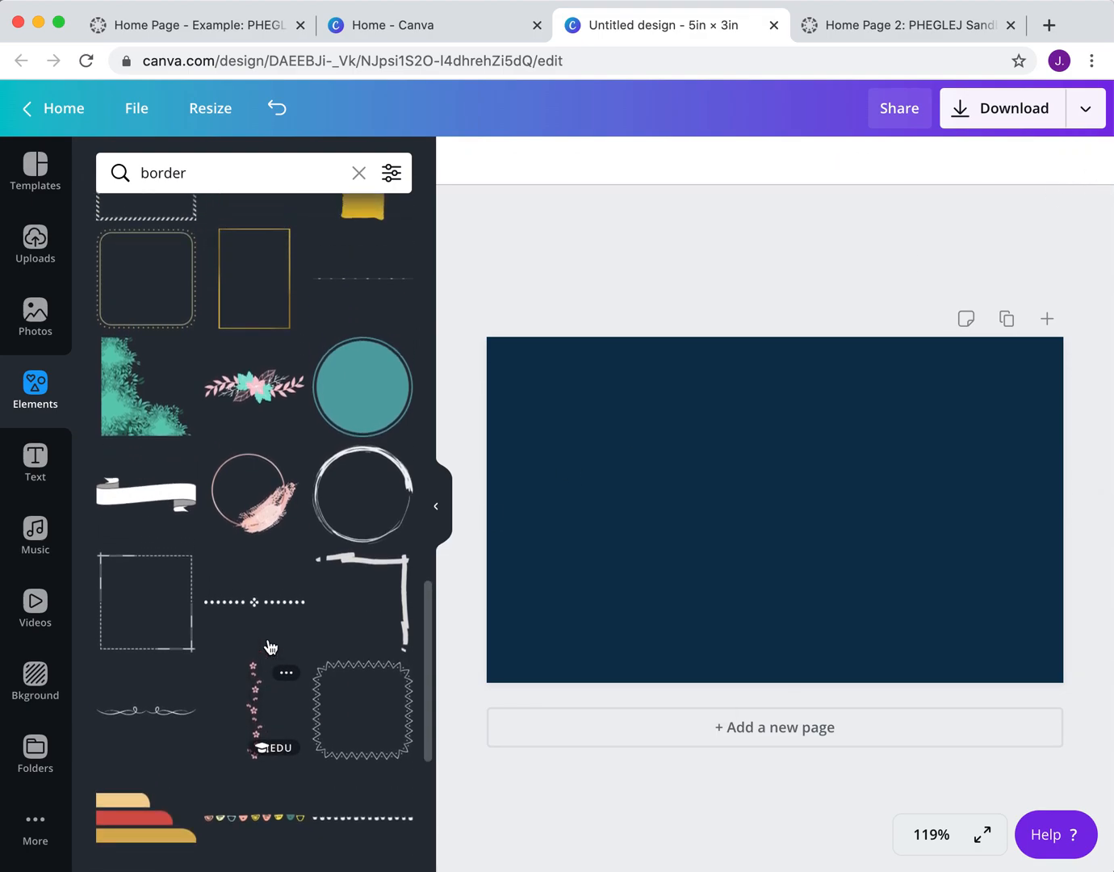
{"action": "scroll", "coordinate": [269, 646], "scroll_direction": "down", "scroll_amount": 1}
{"action": "left_click_drag", "start_coordinate": [113, 792], "coordinate": [520, 618]}
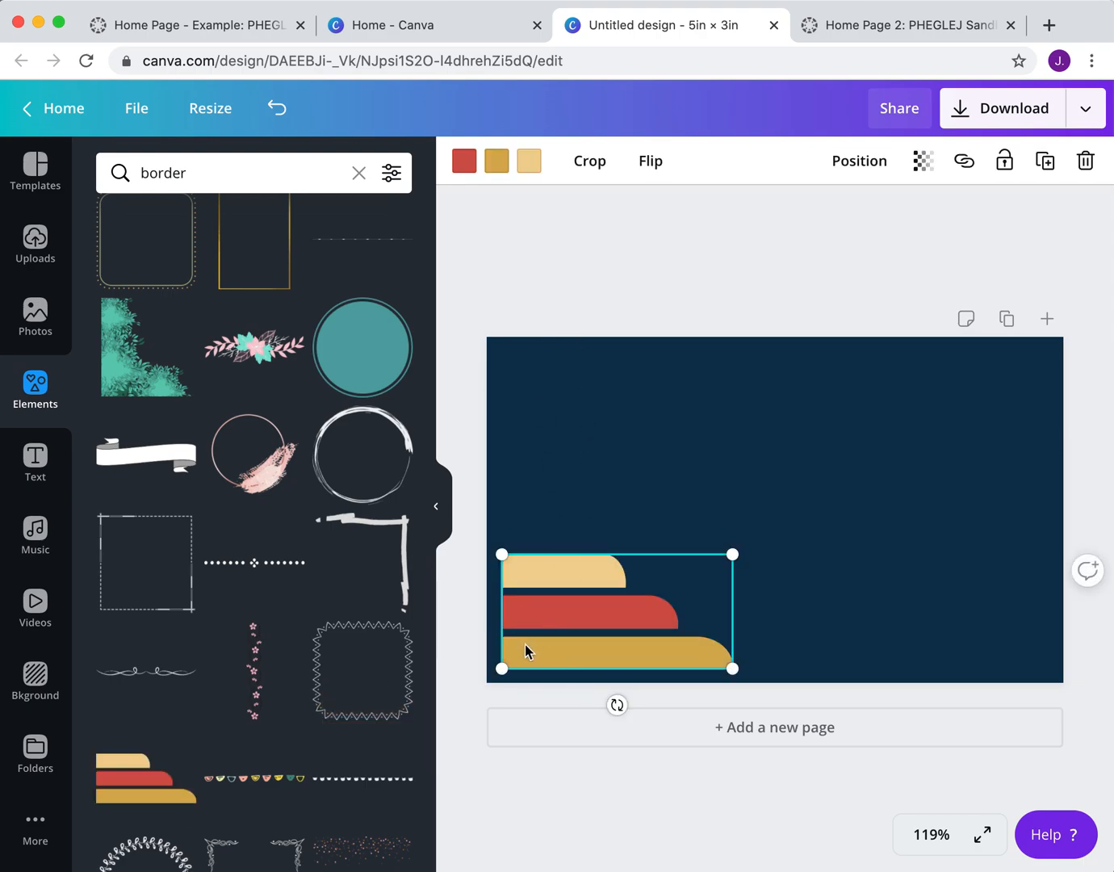
- Recolor the stripes with the Canvas Colors palette: green for the top one, yellow for the middle one and light blue for the bottom one
{"action": "left_click", "coordinate": [464, 164]}
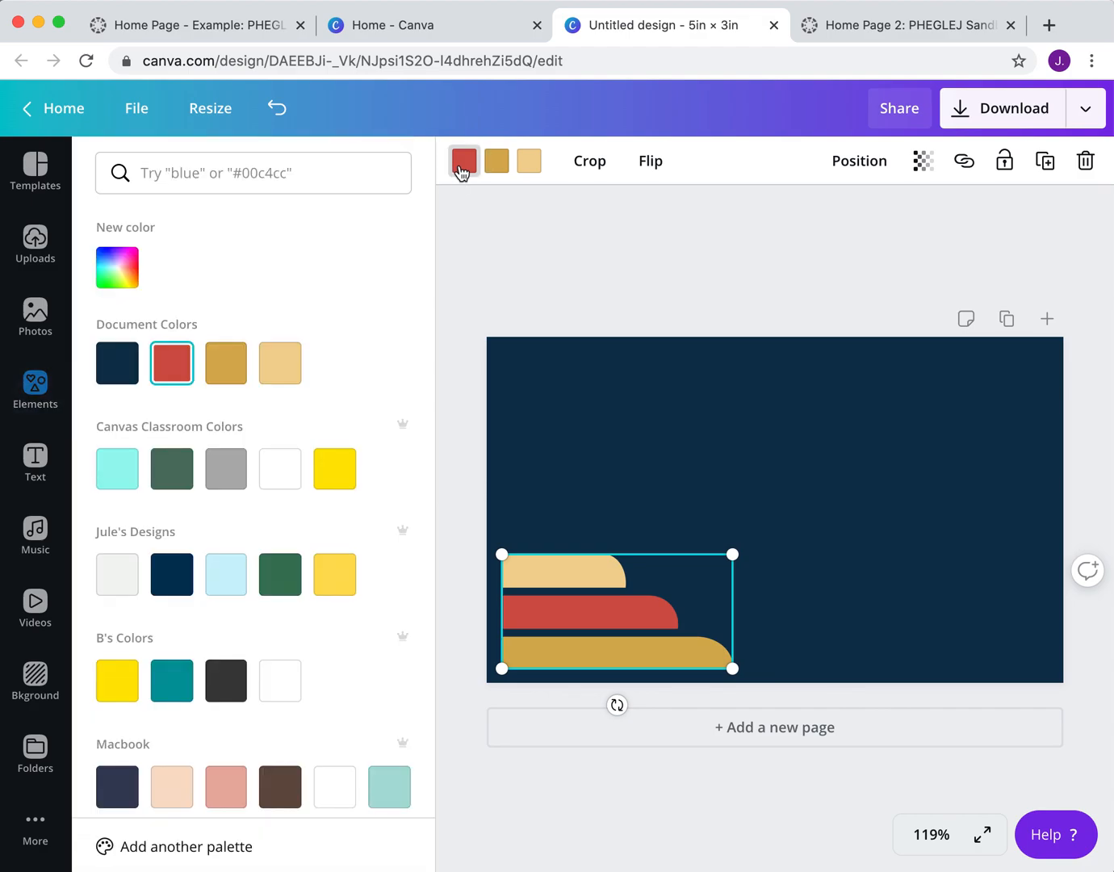
{"action": "scroll", "coordinate": [309, 428], "scroll_direction": "down", "scroll_amount": 5}
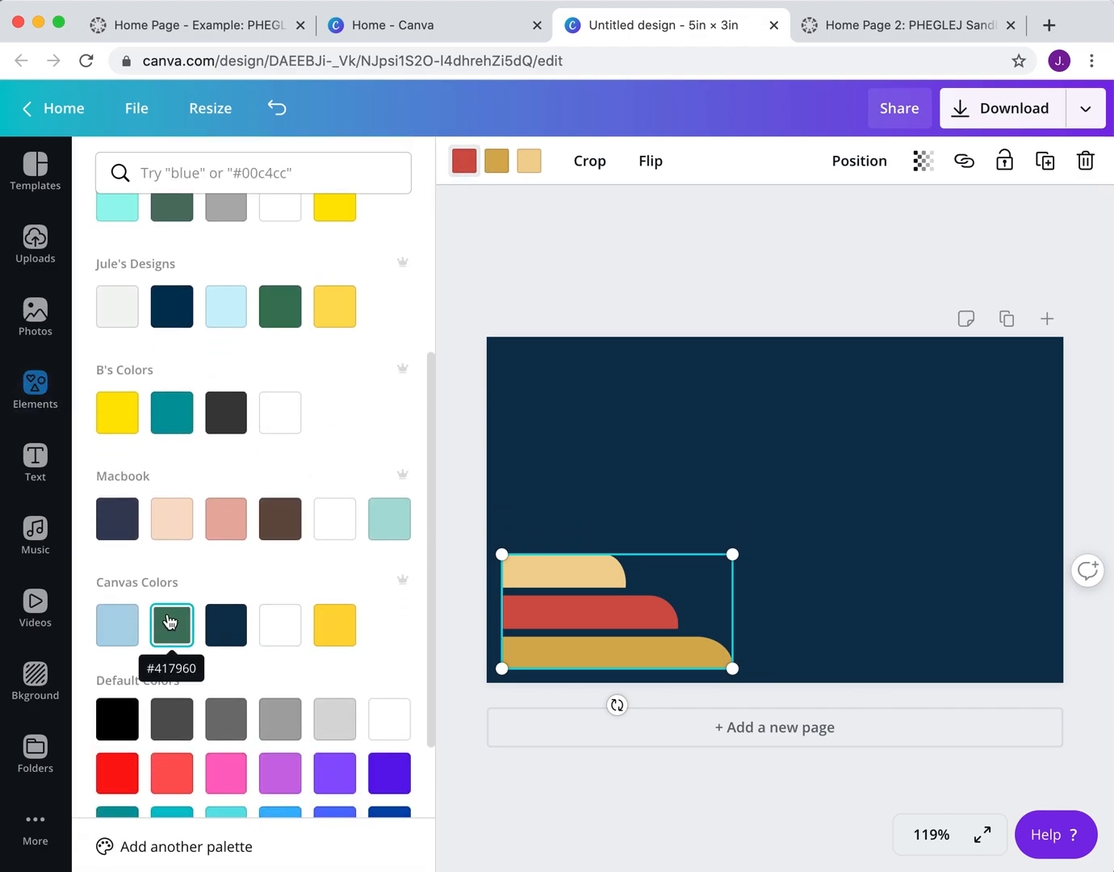
{"action": "left_click", "coordinate": [350, 626]}
{"action": "left_click", "coordinate": [544, 572]}
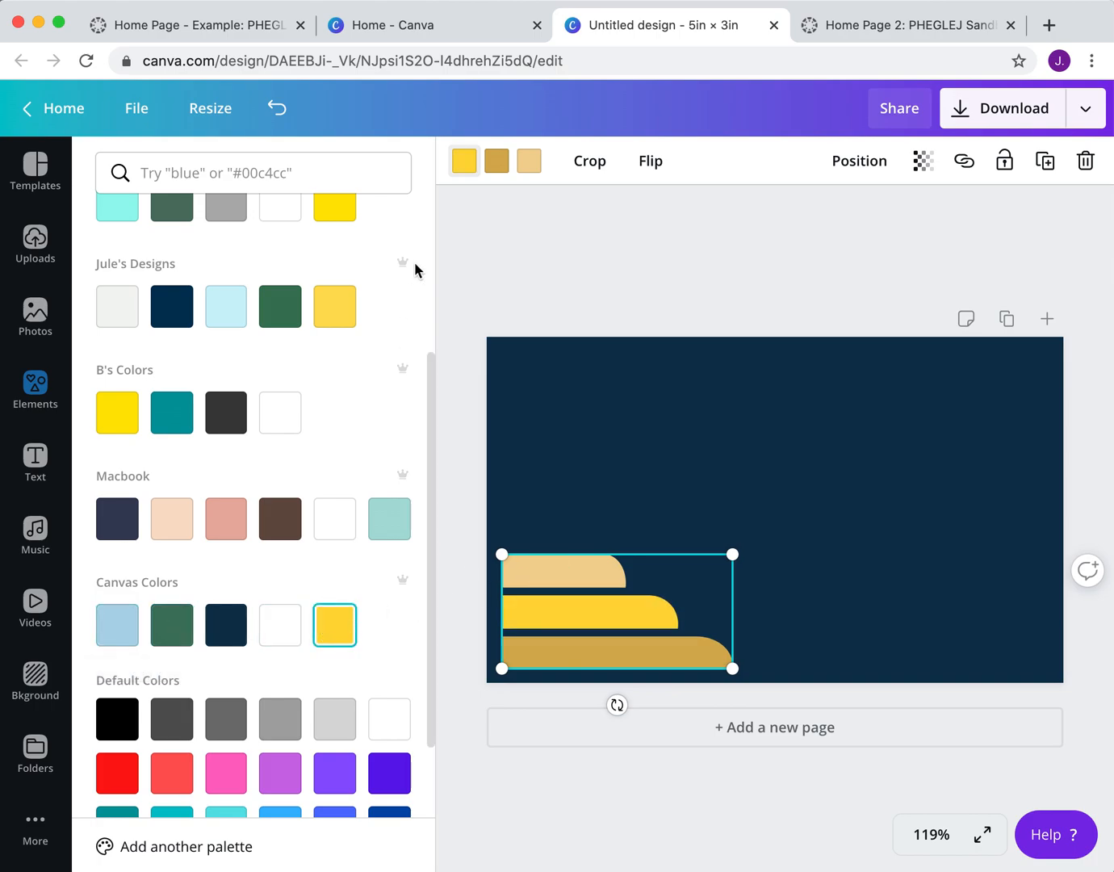
{"action": "left_click", "coordinate": [525, 164]}
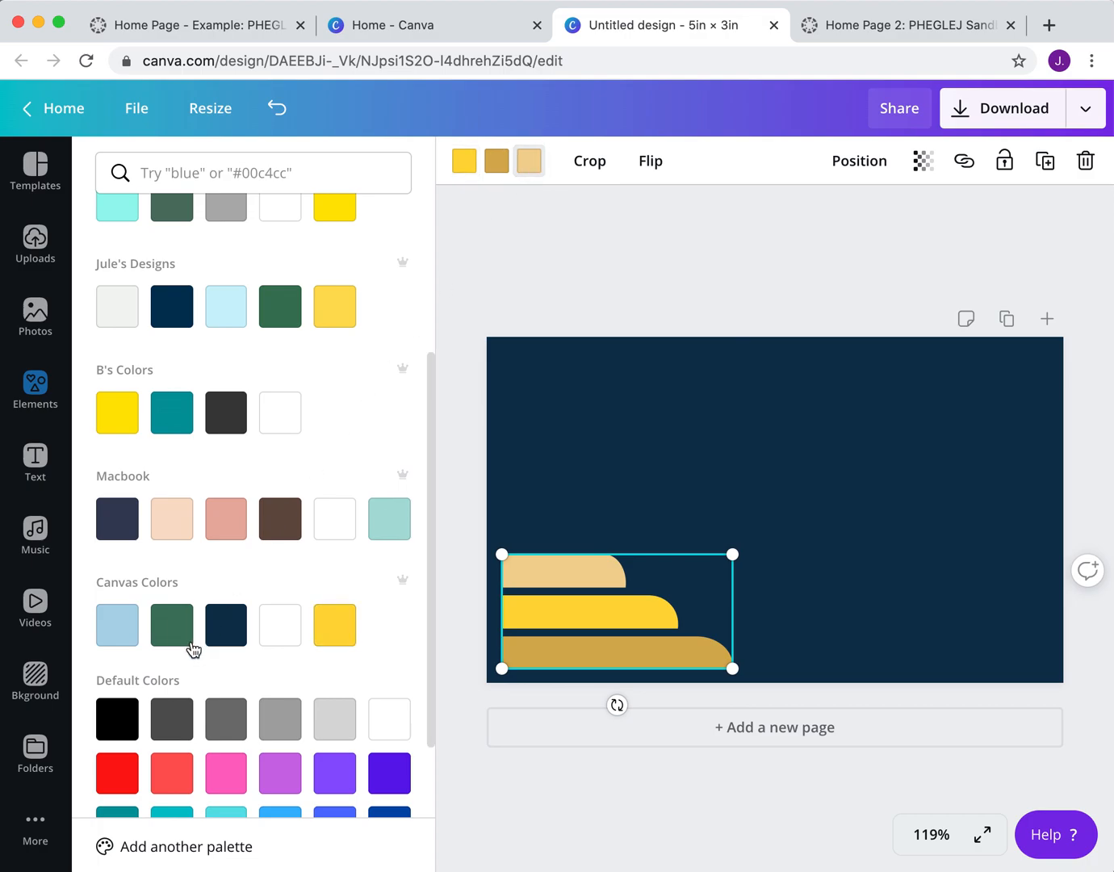
{"action": "left_click", "coordinate": [191, 638]}
{"action": "left_click", "coordinate": [495, 166]}
{"action": "left_click", "coordinate": [120, 617]}
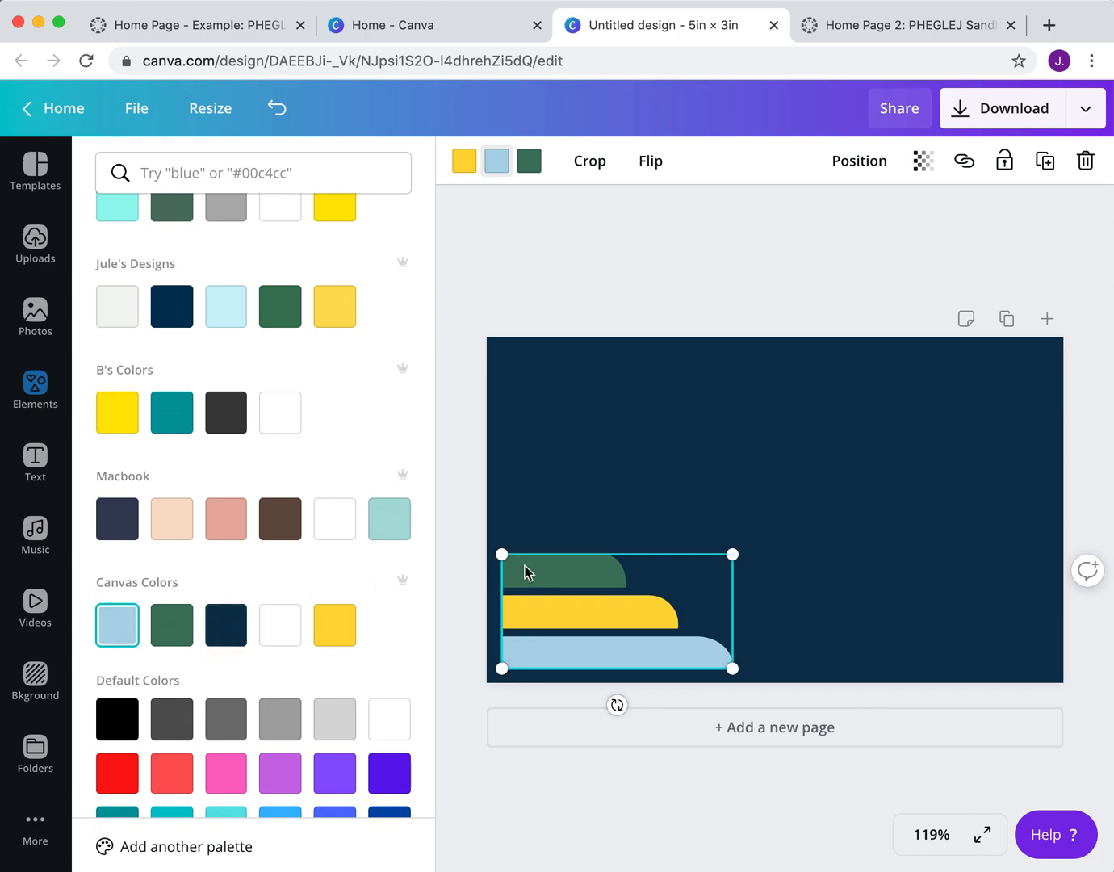
{"action": "key", "text": "Escape"}
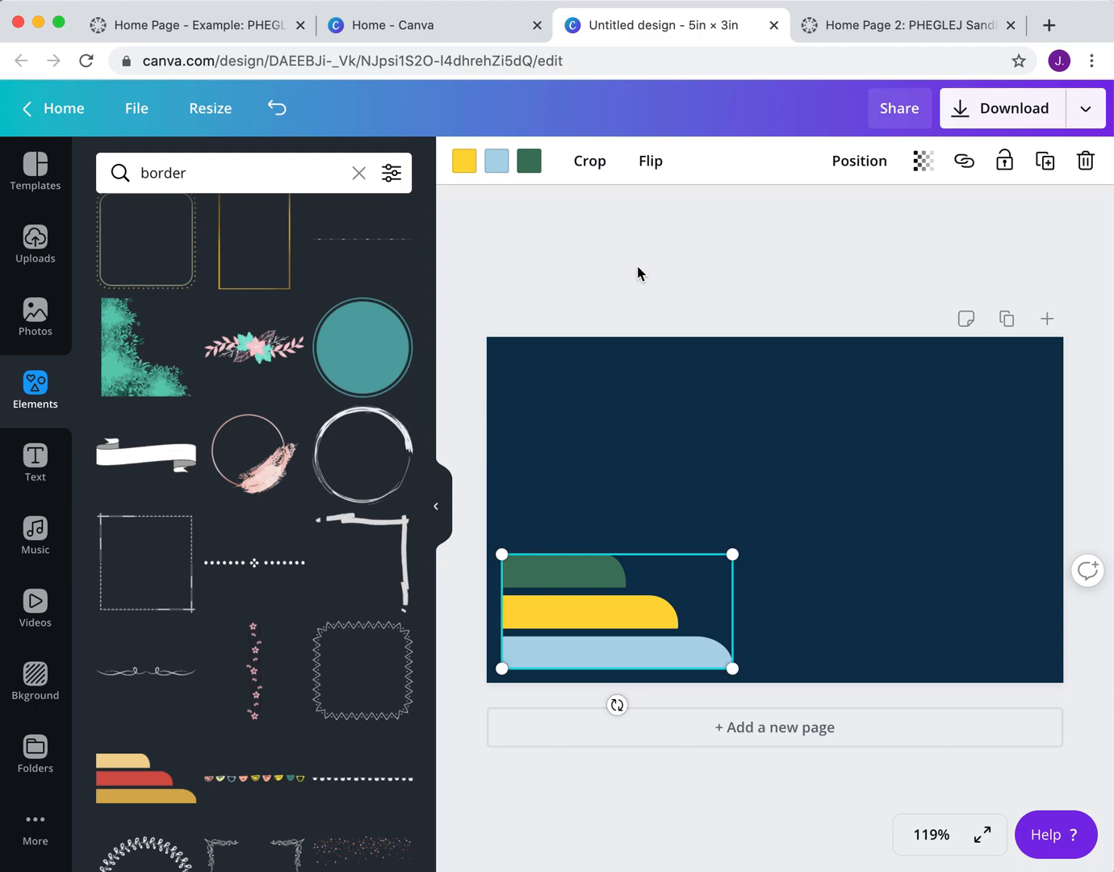
{"action": "left_click", "coordinate": [692, 274]}
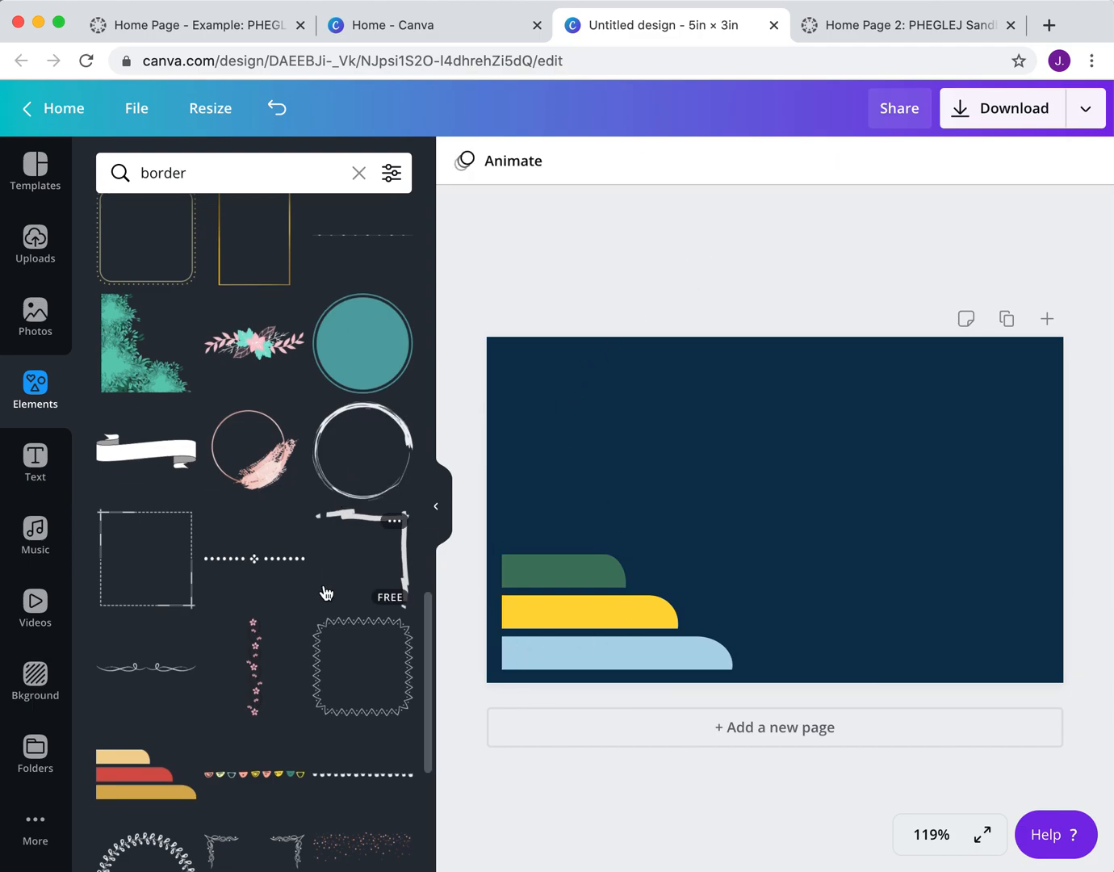
- Look through more of the border results for another decoration
{"action": "scroll", "coordinate": [327, 592], "scroll_direction": "down", "scroll_amount": 3}
{"action": "scroll", "coordinate": [323, 594], "scroll_direction": "up", "scroll_amount": 5}
{"action": "scroll", "coordinate": [324, 592], "scroll_direction": "up", "scroll_amount": 4}
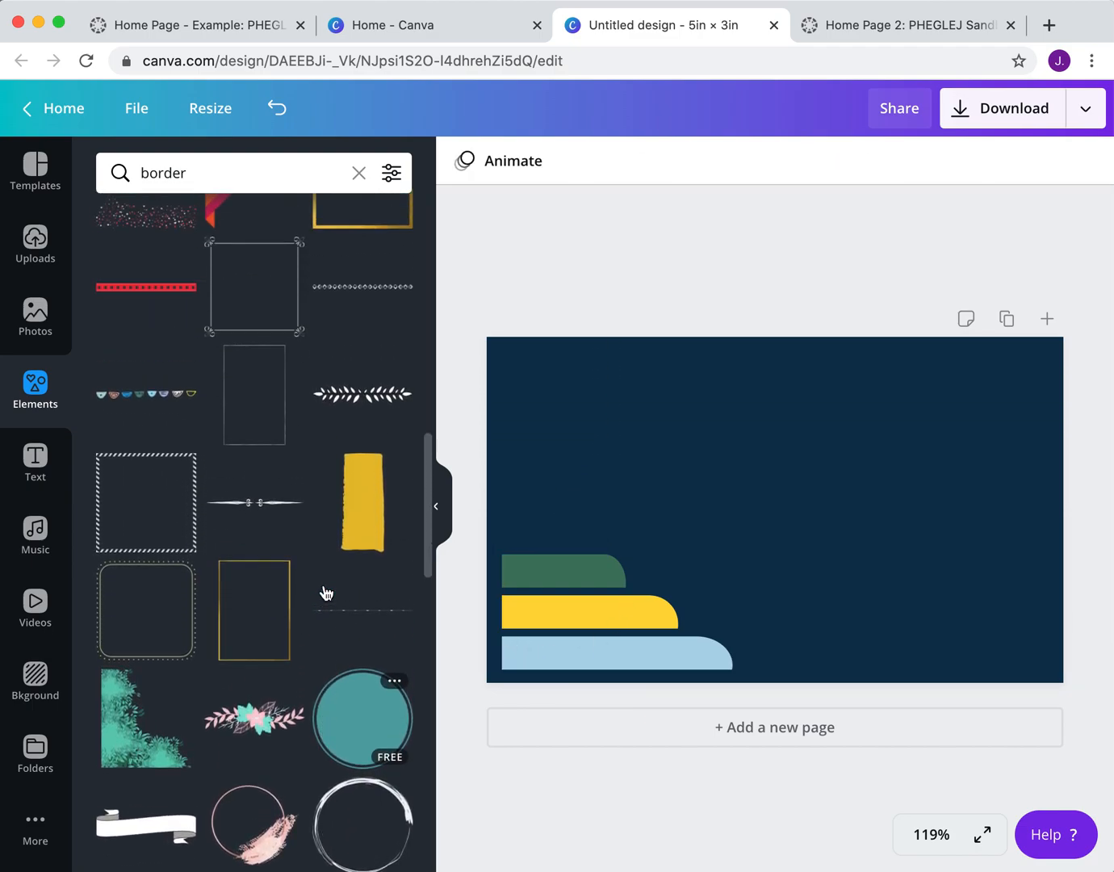
{"action": "left_click", "coordinate": [596, 584]}
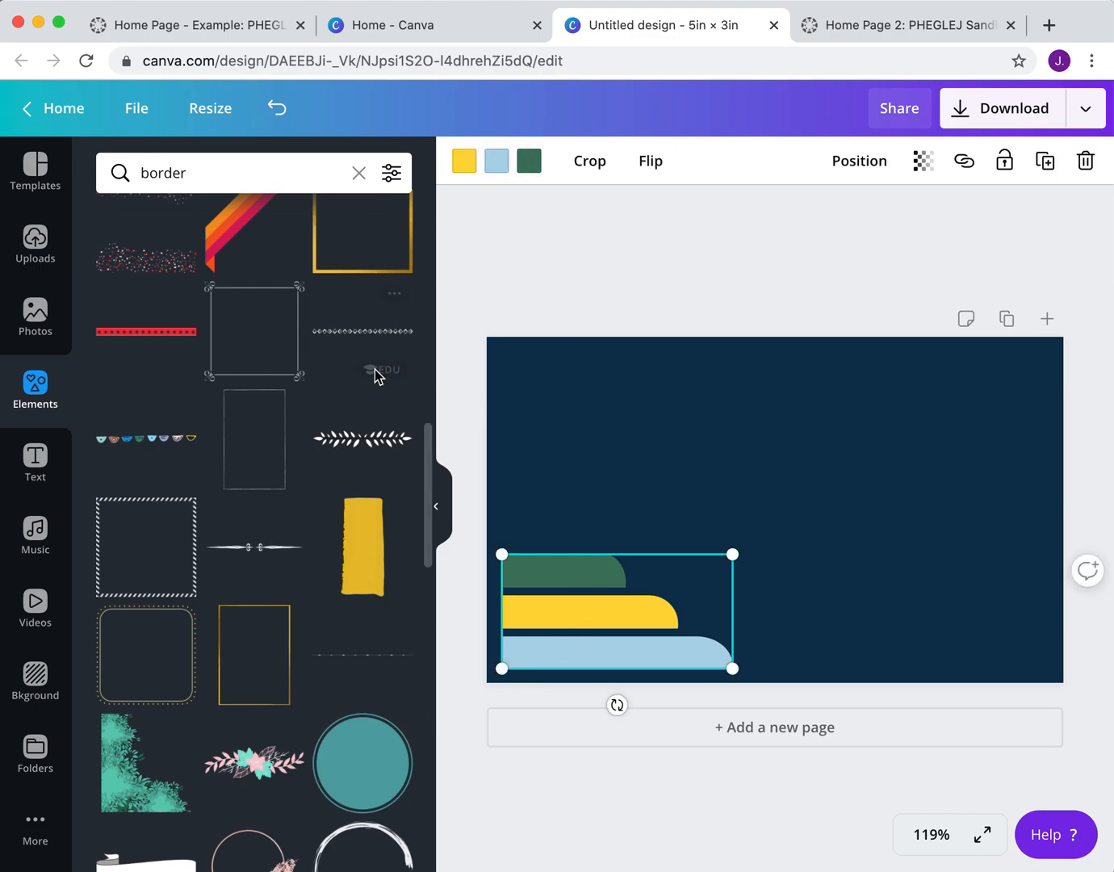
{"action": "scroll", "coordinate": [319, 426], "scroll_direction": "down", "scroll_amount": 5}
{"action": "scroll", "coordinate": [320, 425], "scroll_direction": "up", "scroll_amount": 3}
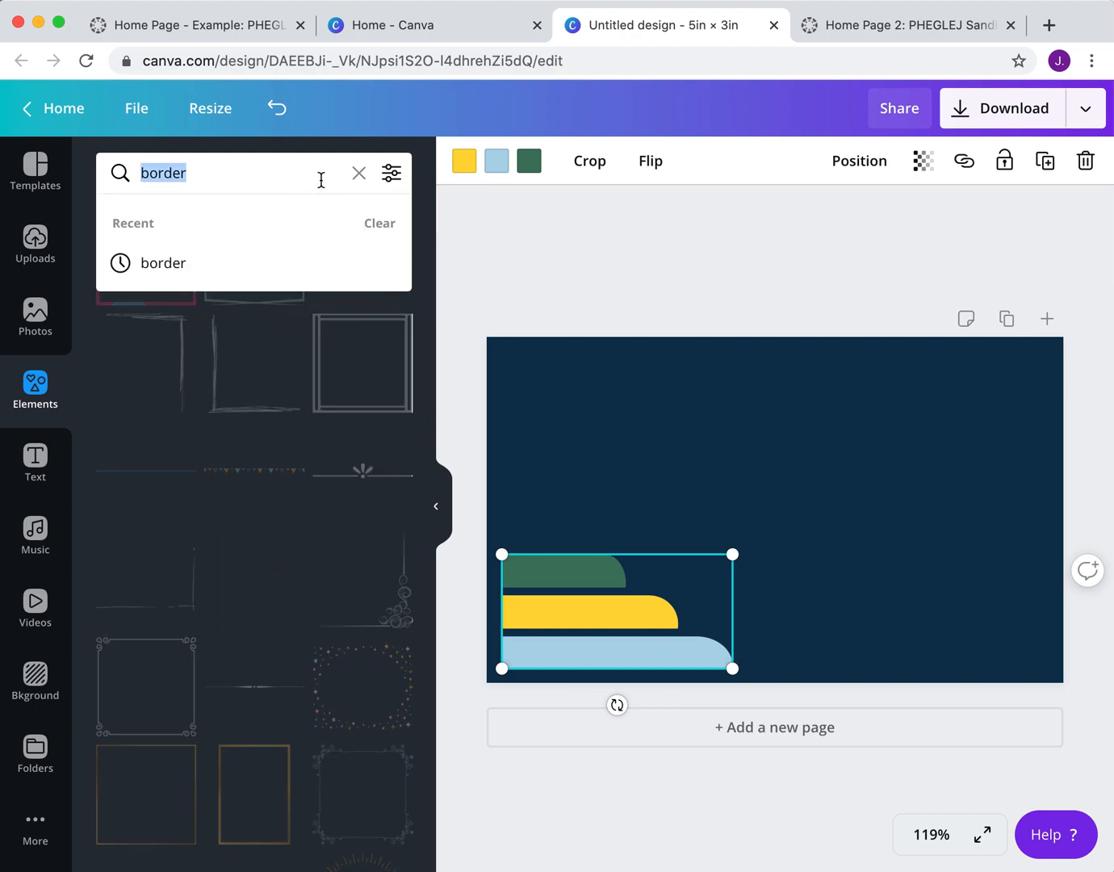
- Search the elements for "rectangle" and look through the results for a suitable outline
{"action": "type", "text": "rectange"}
{"action": "key", "text": "Return"}
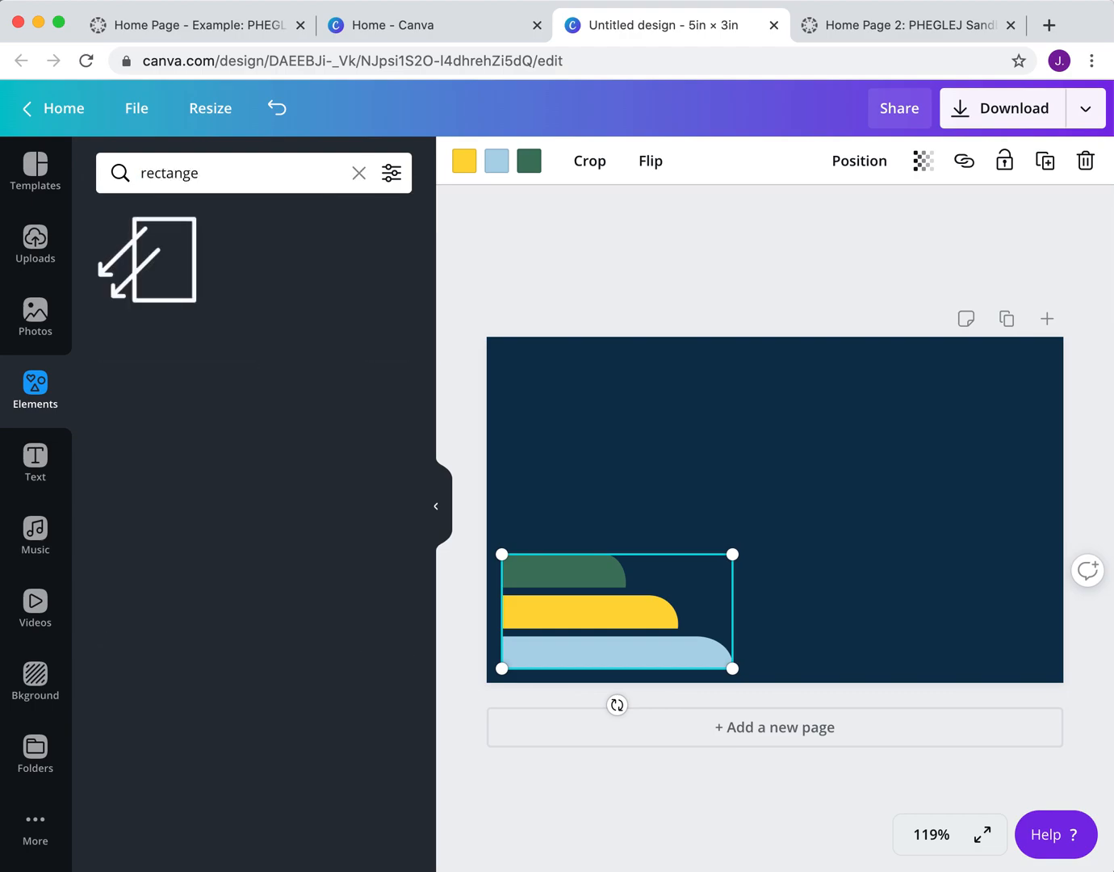
{"action": "left_click", "coordinate": [299, 172]}
{"action": "double_click", "coordinate": [298, 173]}
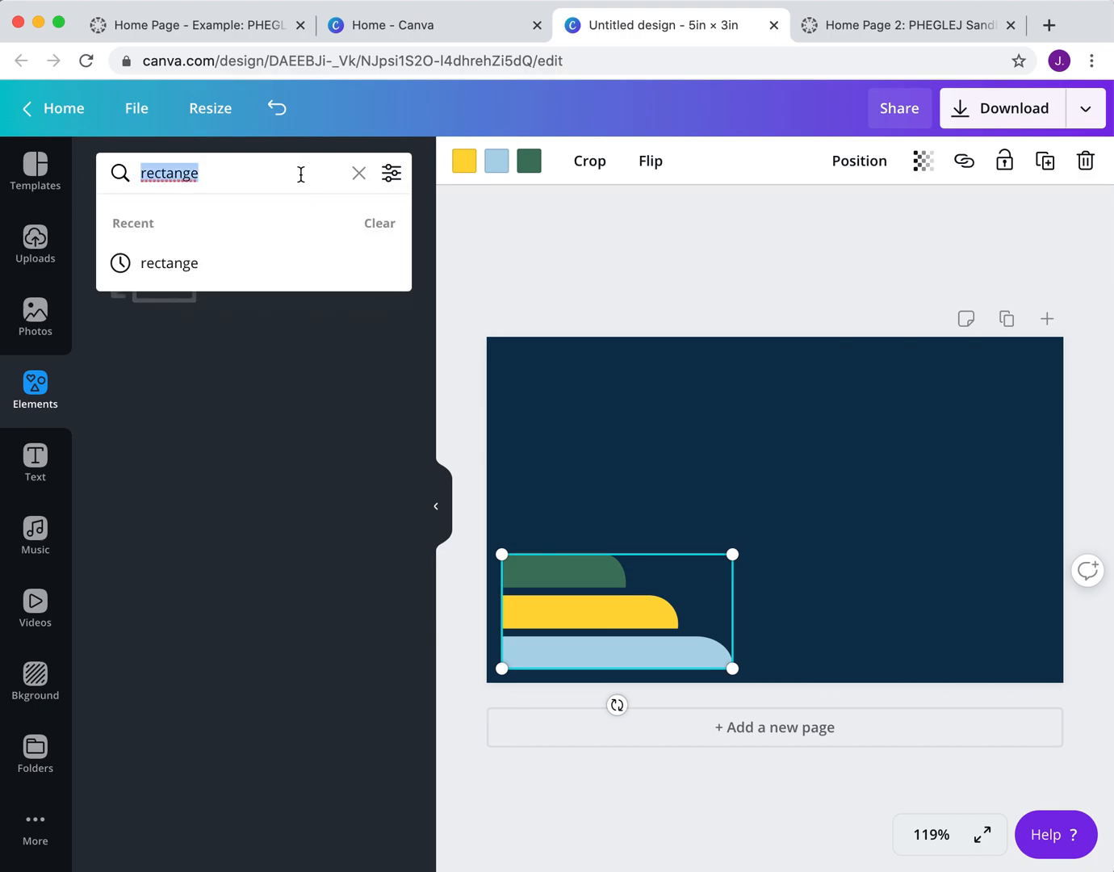
{"action": "type", "text": "rec"}
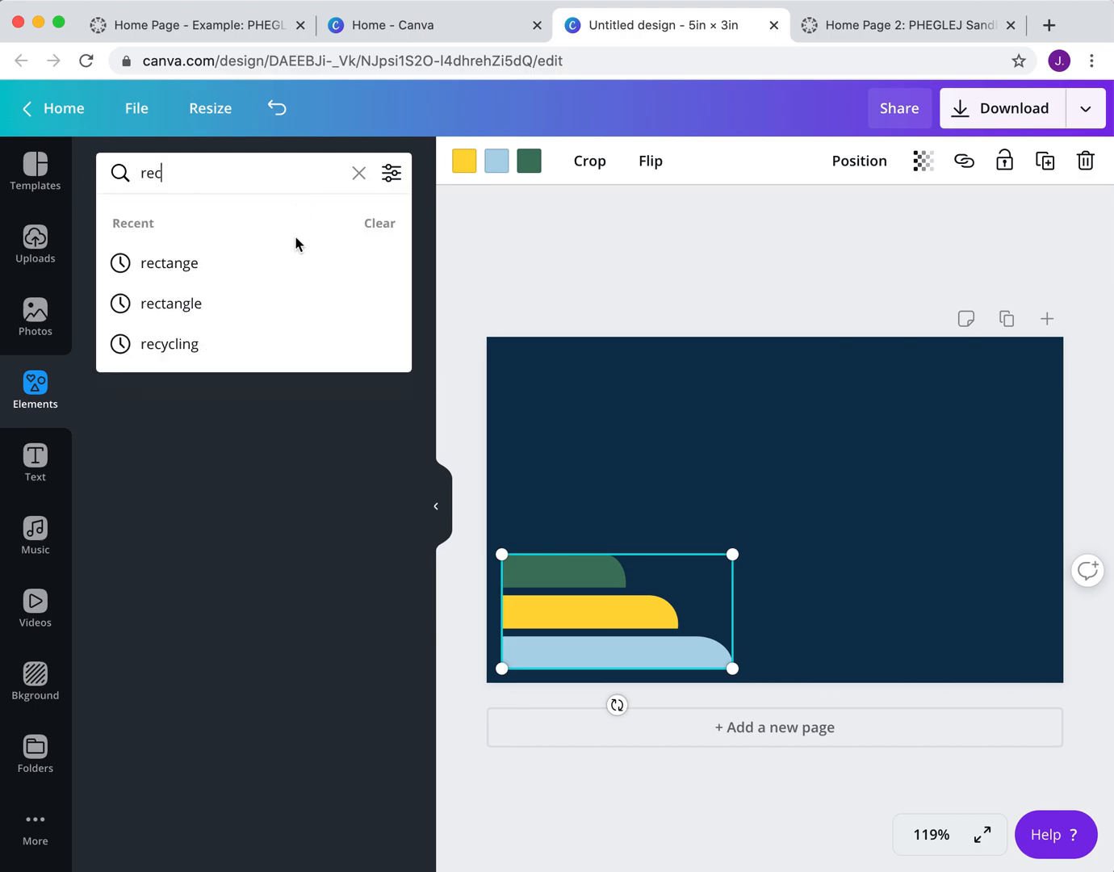
{"action": "left_click", "coordinate": [282, 304]}
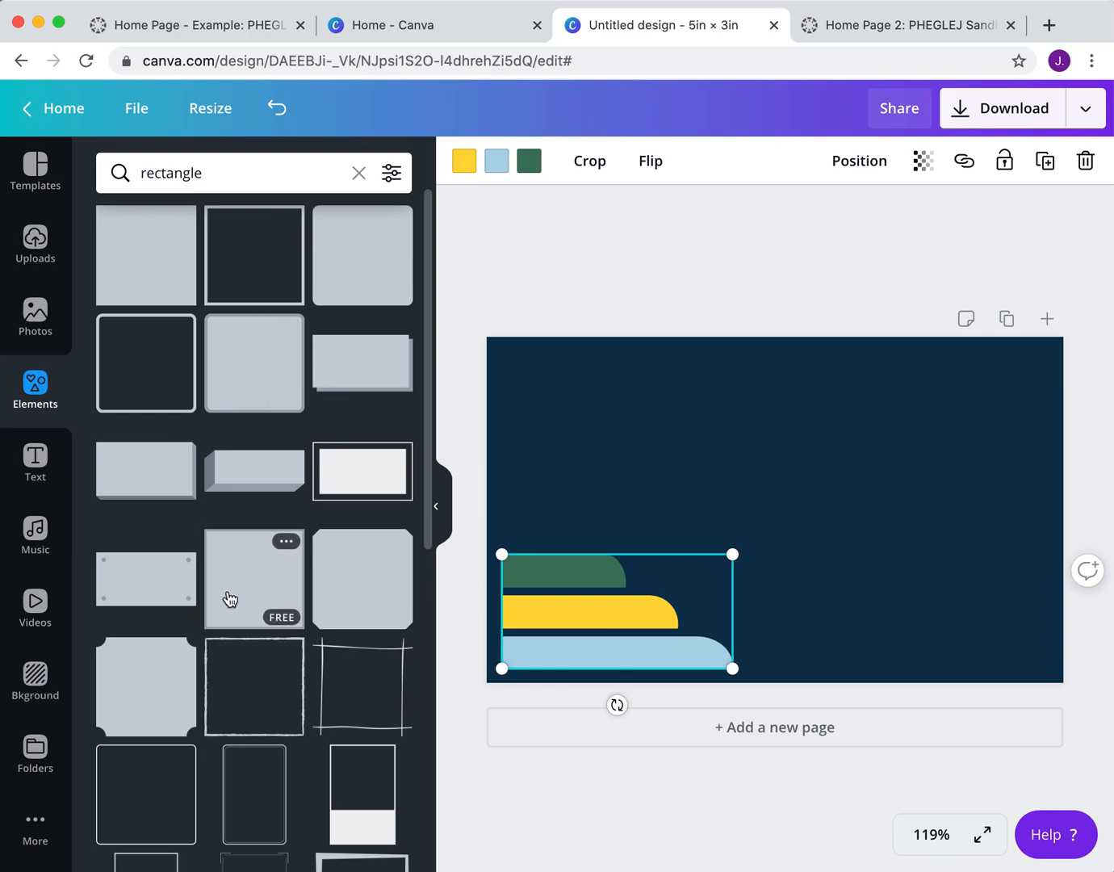
{"action": "scroll", "coordinate": [242, 613], "scroll_direction": "down", "scroll_amount": 2}
{"action": "scroll", "coordinate": [273, 634], "scroll_direction": "down", "scroll_amount": 2}
- Try a rounded square outline in the upper-right corner of the page, enlarge it and delete it
{"action": "mouse_move", "coordinate": [147, 677]}
{"action": "left_mouse_down"}
{"action": "mouse_move", "coordinate": [487, 644]}
{"action": "mouse_move", "coordinate": [845, 522]}
{"action": "mouse_move", "coordinate": [870, 493]}
{"action": "mouse_move", "coordinate": [964, 436]}
{"action": "mouse_move", "coordinate": [949, 437]}
{"action": "left_mouse_up"}
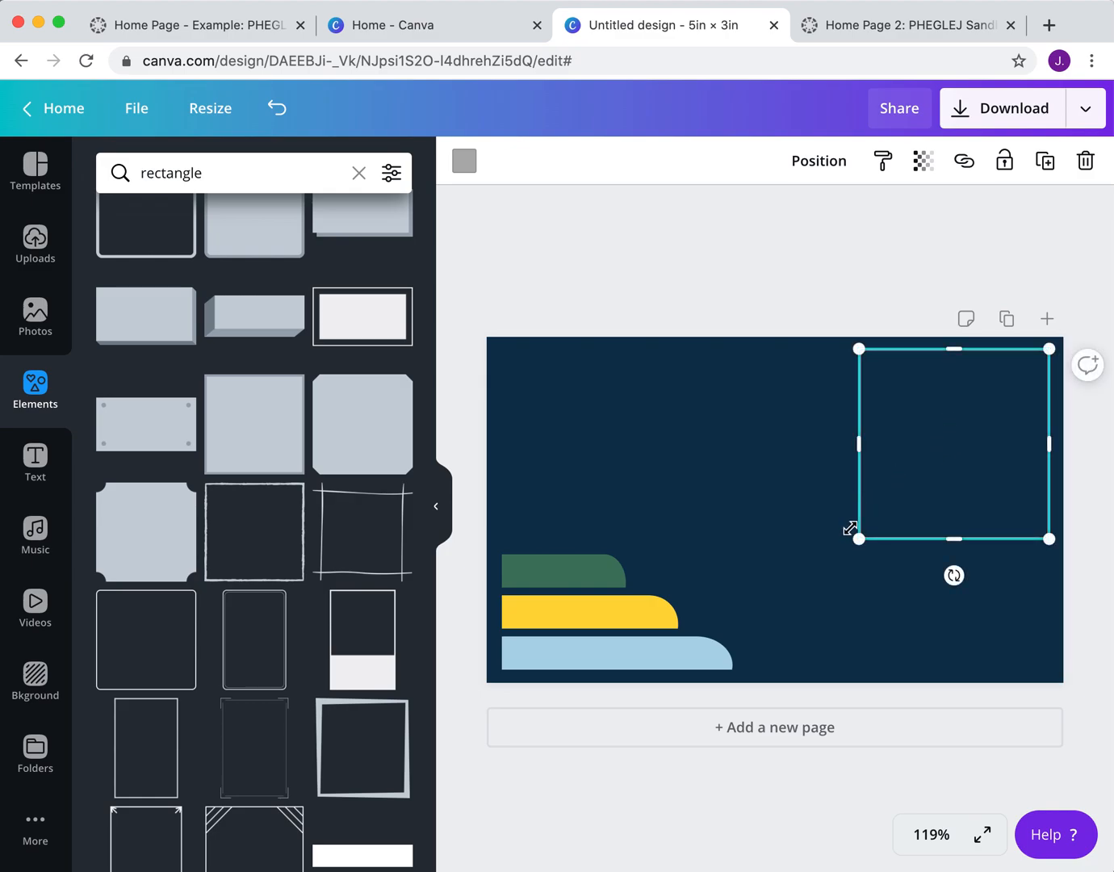
{"action": "left_click_drag", "start_coordinate": [855, 541], "coordinate": [796, 570]}
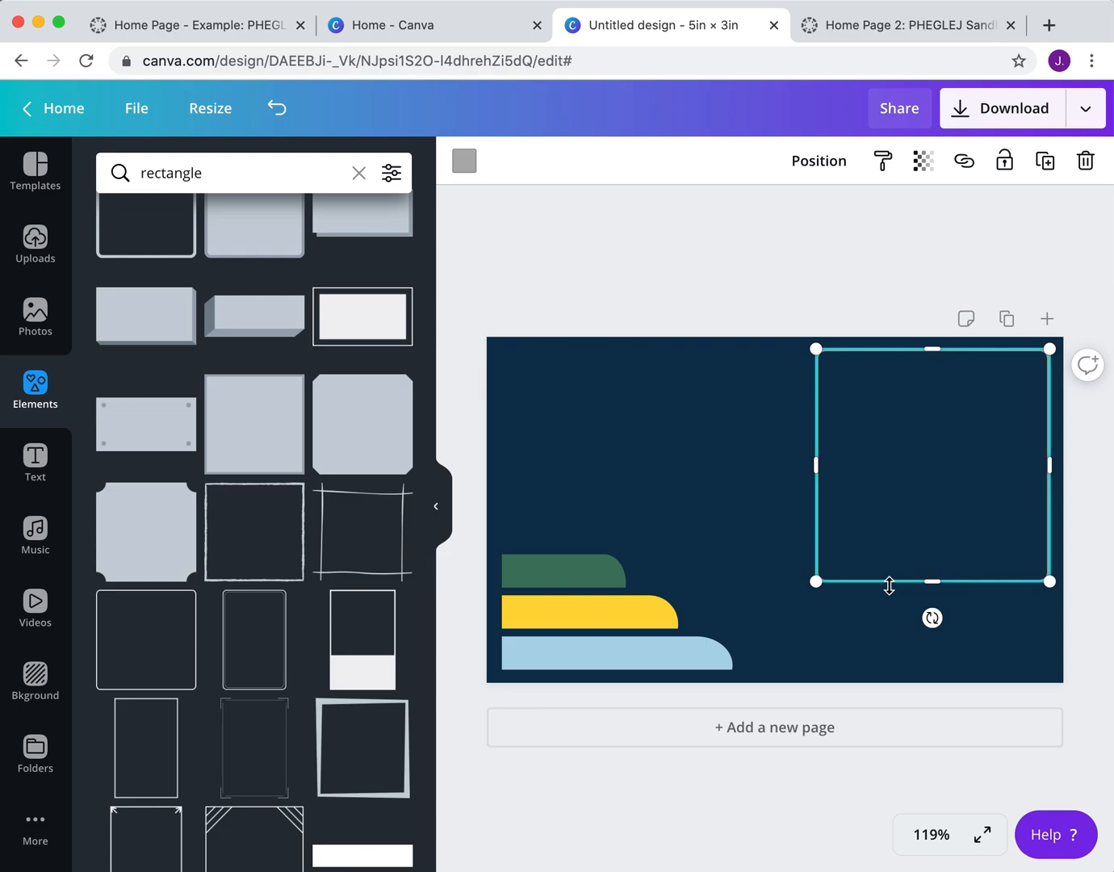
{"action": "key", "text": "Delete"}
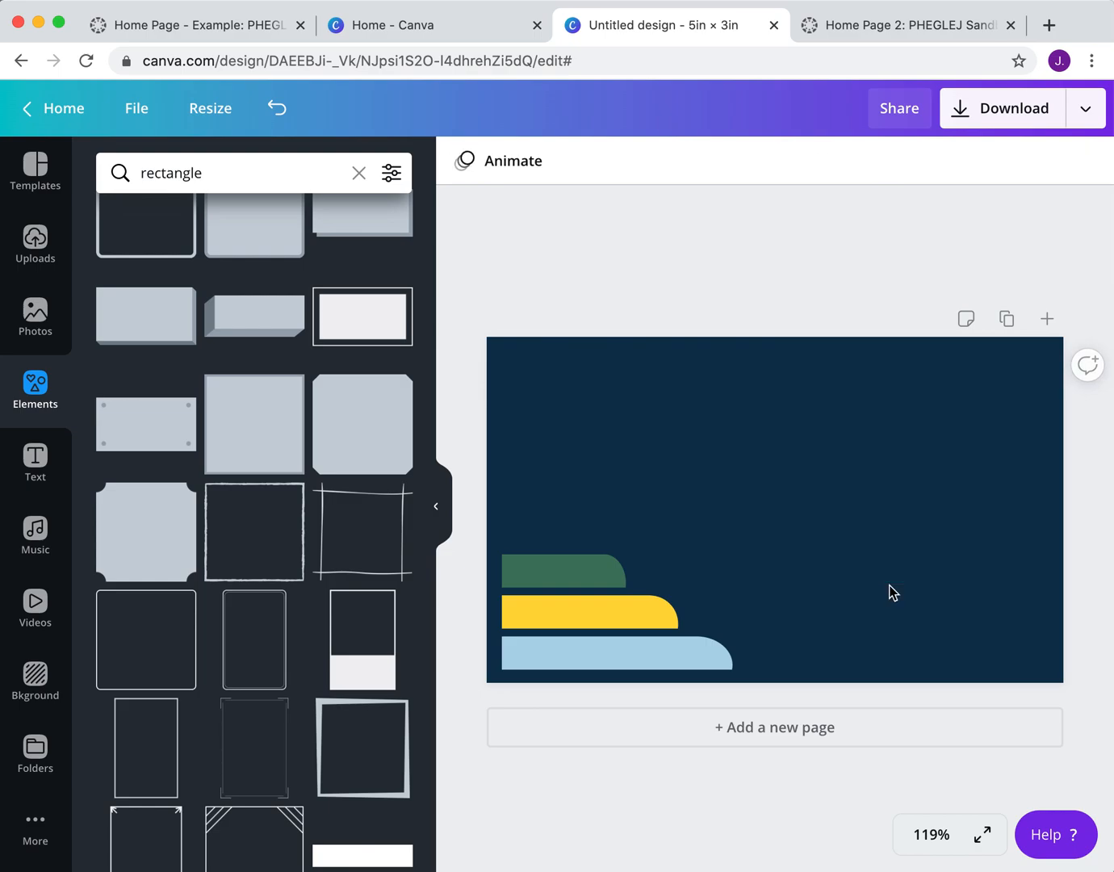
- Duplicate the page and delete the striped element from the copy
{"action": "left_click", "coordinate": [1009, 319]}
{"action": "left_click", "coordinate": [615, 763]}
{"action": "key", "text": "Delete"}
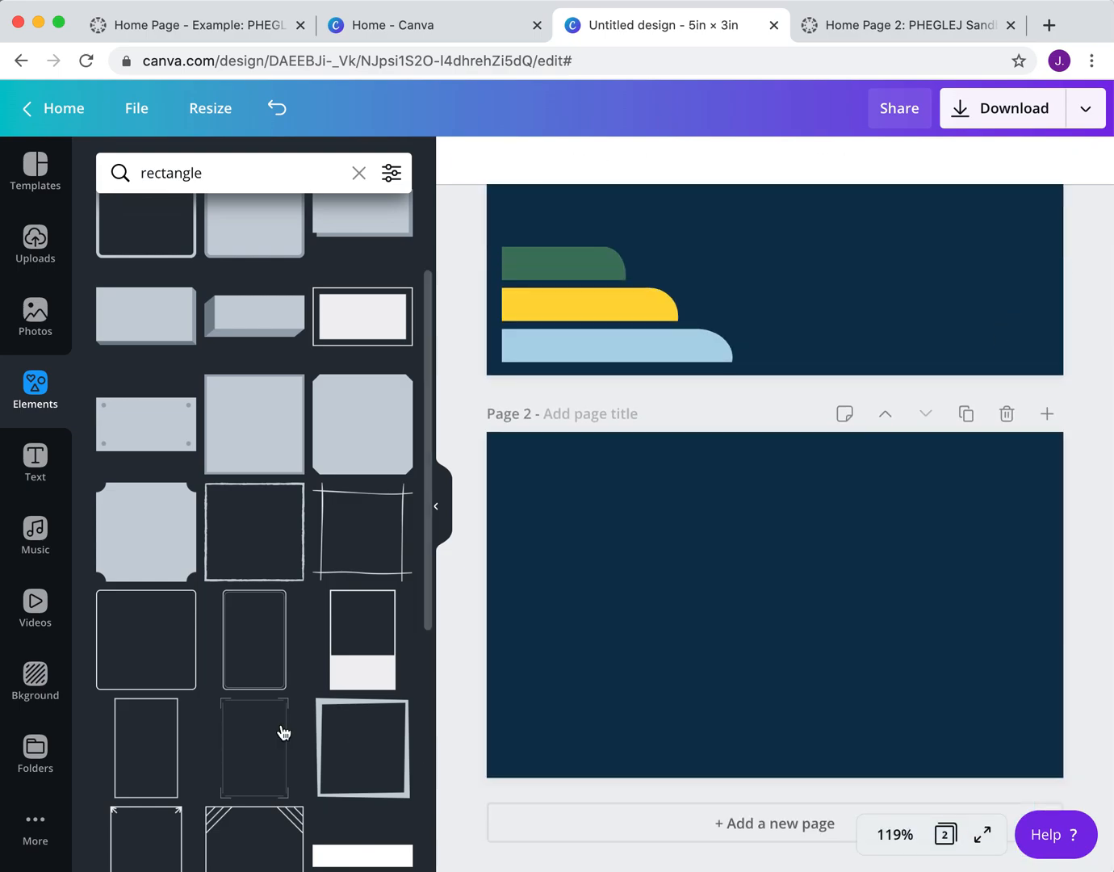
- Place the thin rounded rectangle outline on page 2 and stretch it to frame nearly the whole page
{"action": "left_click_drag", "start_coordinate": [137, 647], "coordinate": [544, 504]}
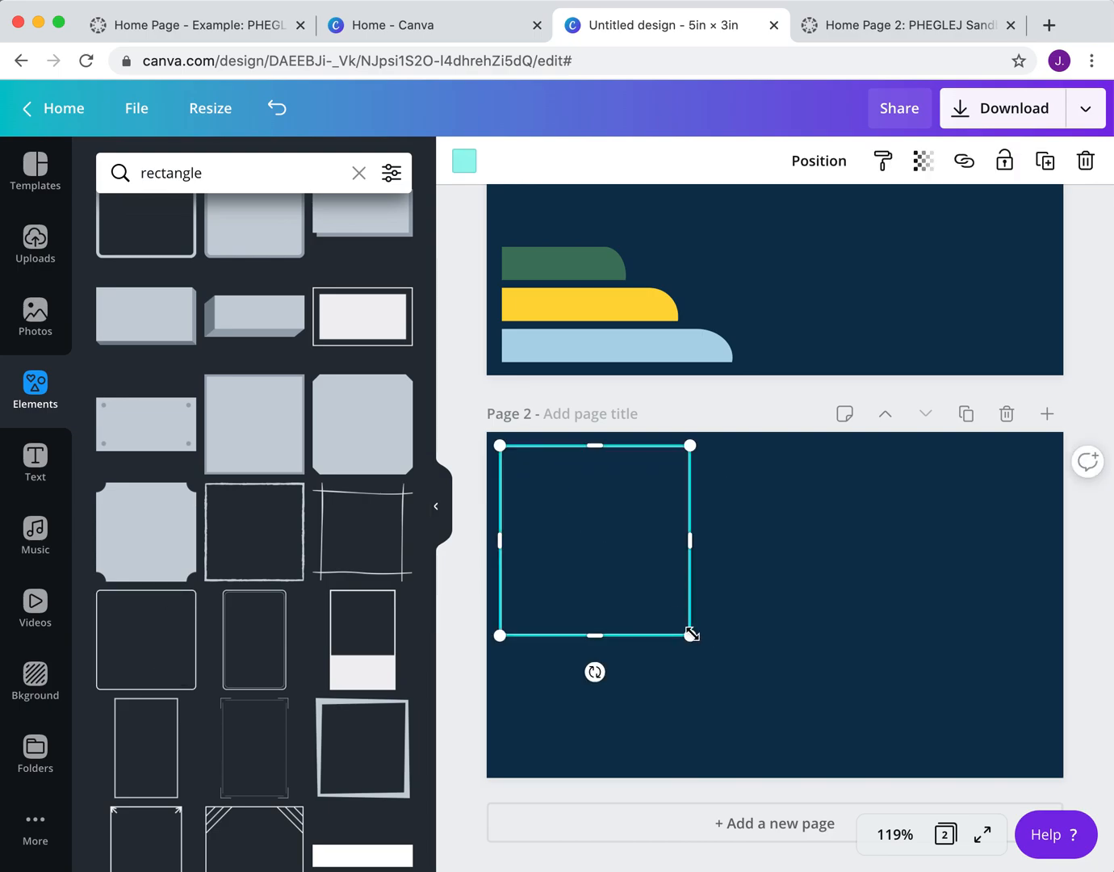
{"action": "left_click_drag", "start_coordinate": [692, 636], "coordinate": [810, 771]}
{"action": "left_click_drag", "start_coordinate": [820, 608], "coordinate": [1047, 610]}
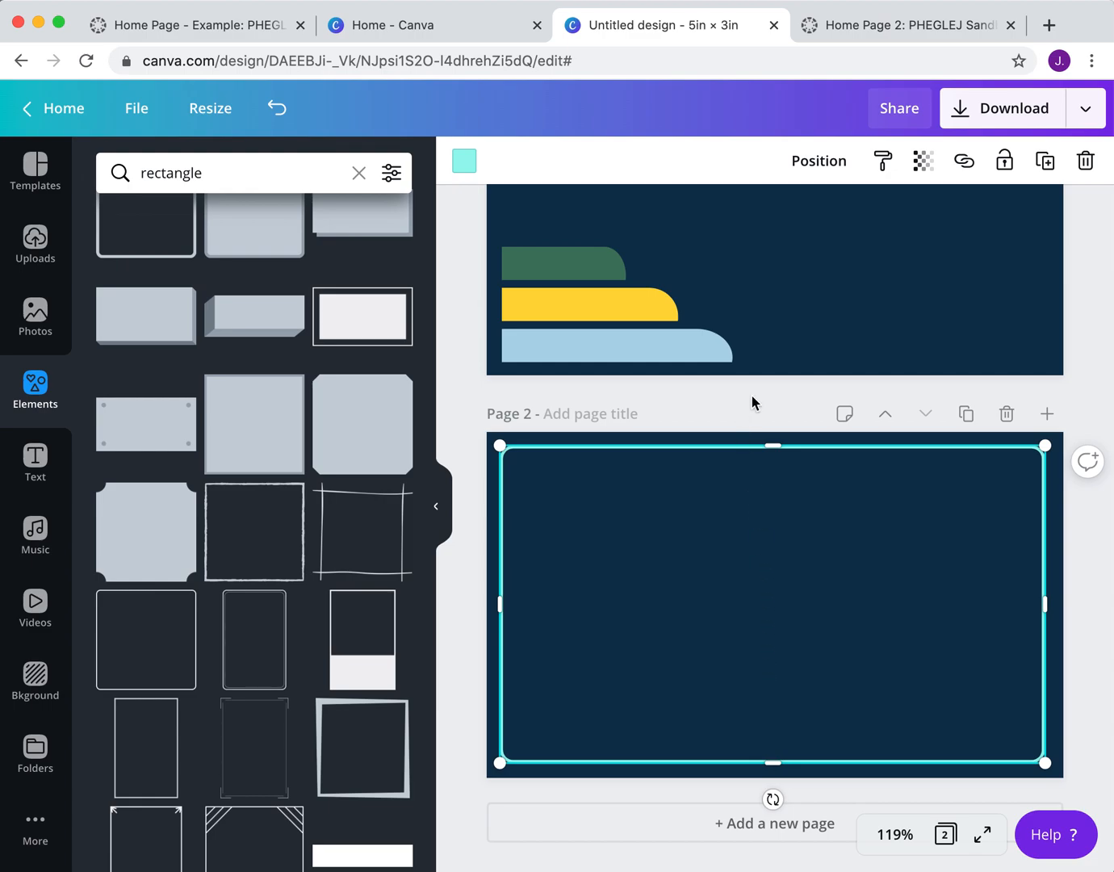
- Color the rounded outline on page 2 with the light blue of the Canvas Colors palette
{"action": "left_click", "coordinate": [466, 162]}
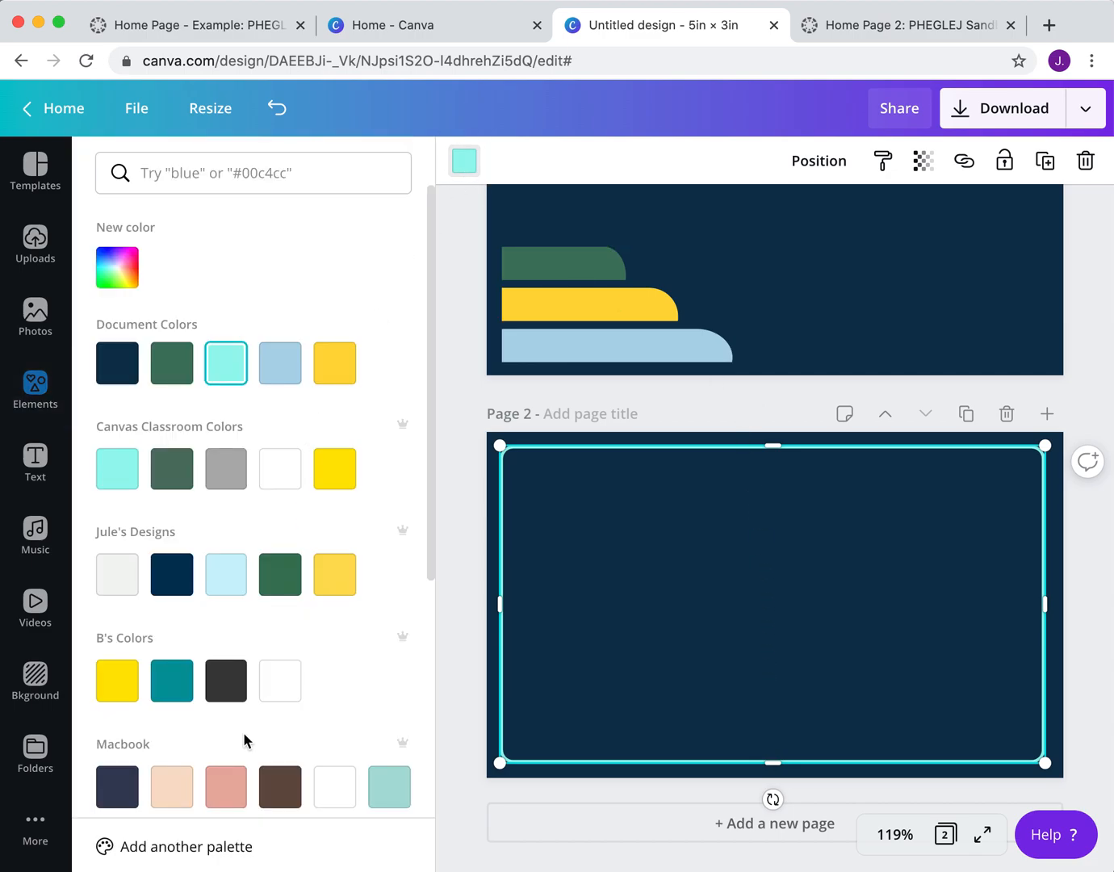
{"action": "scroll", "coordinate": [243, 732], "scroll_direction": "down", "scroll_amount": 3}
{"action": "left_click", "coordinate": [121, 728]}
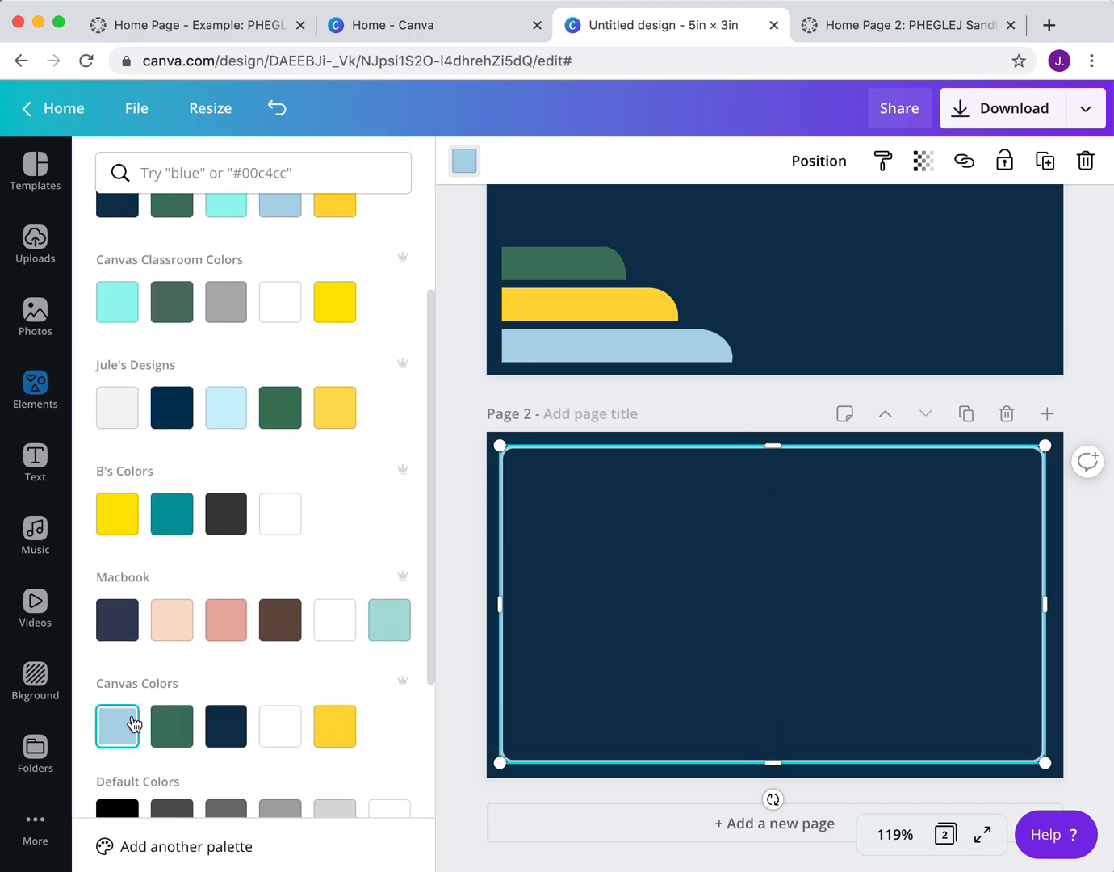
{"action": "left_click", "coordinate": [1081, 555]}
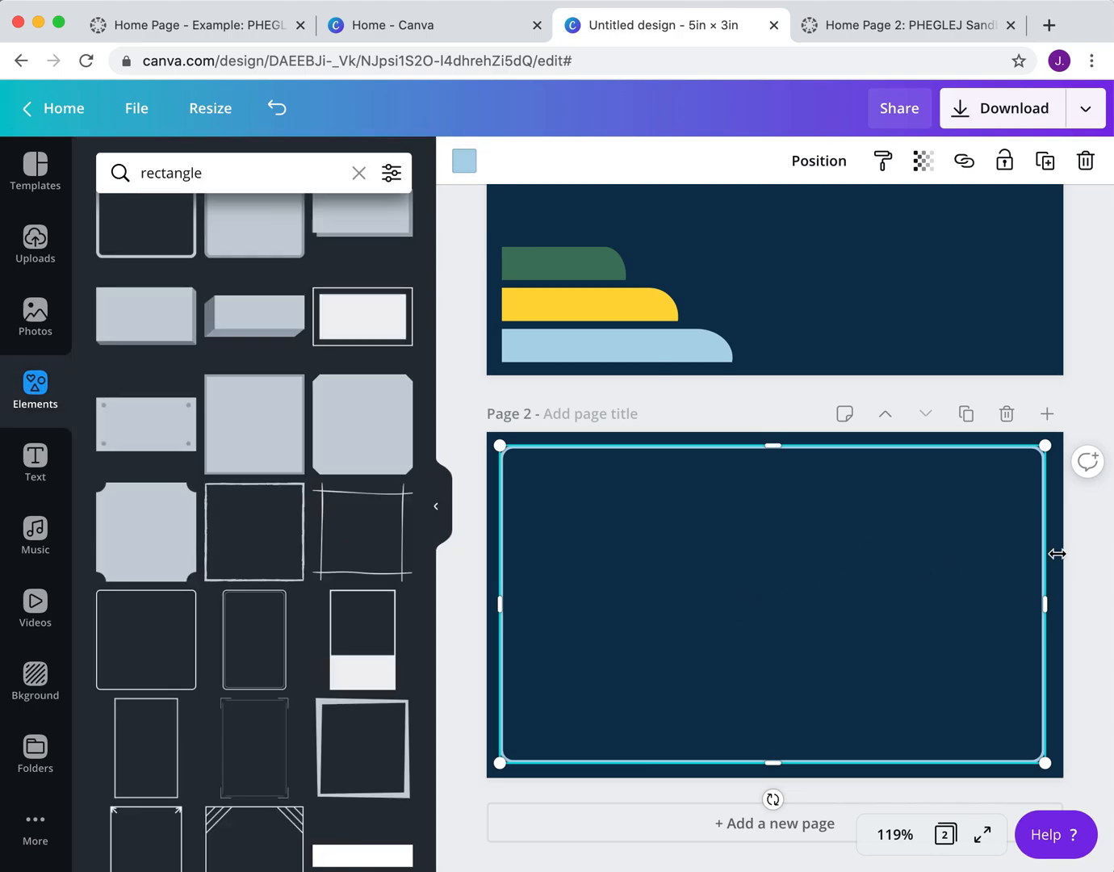
- Align the rounded outline to the middle and center of page 2
{"action": "left_click", "coordinate": [443, 507]}
{"action": "scroll", "coordinate": [443, 506], "scroll_direction": "down", "scroll_amount": 3}
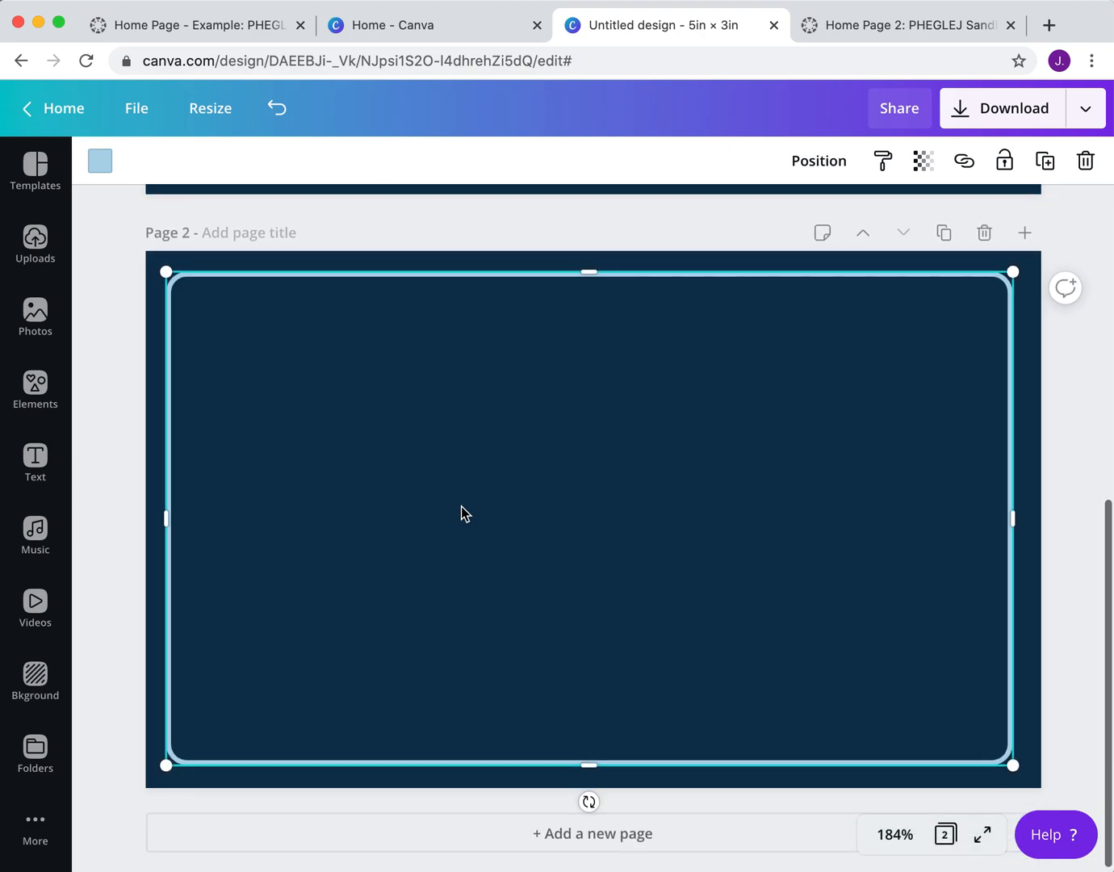
{"action": "left_click", "coordinate": [824, 164]}
{"action": "left_click", "coordinate": [619, 348]}
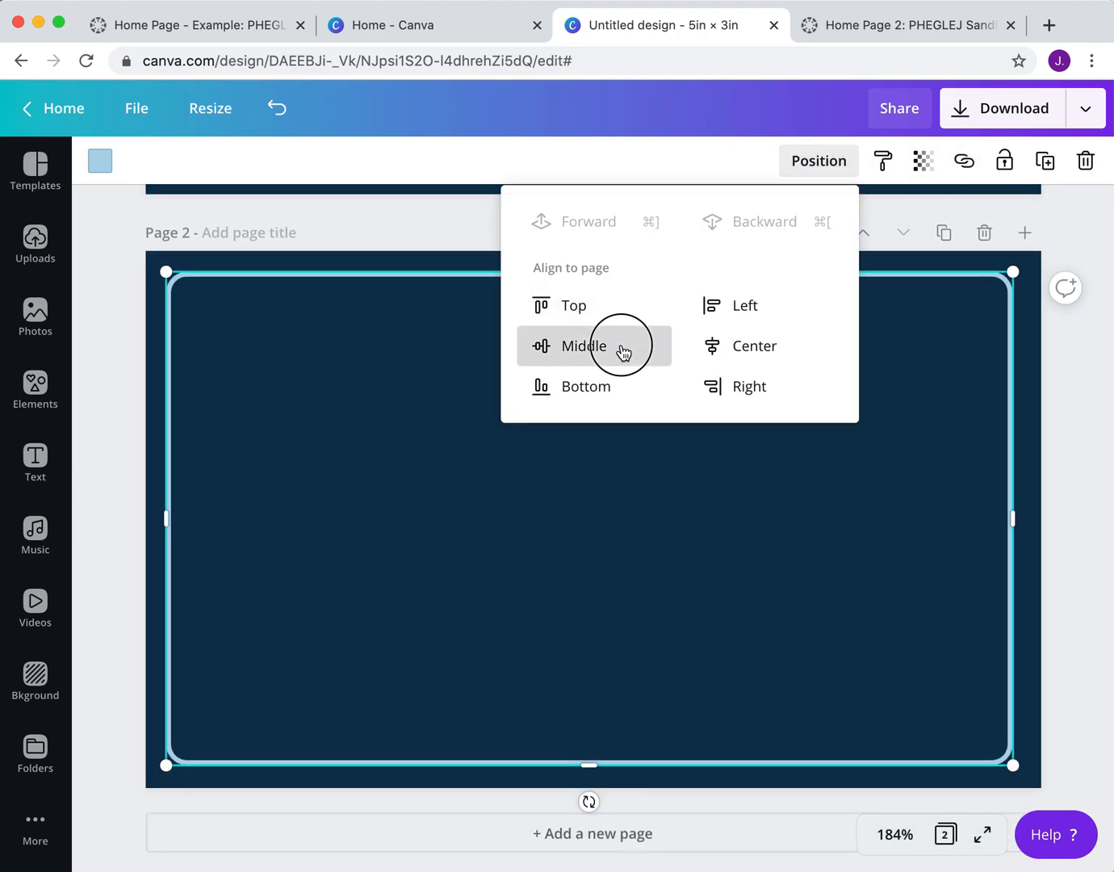
{"action": "left_click", "coordinate": [719, 348]}
{"action": "left_click", "coordinate": [834, 513]}
{"action": "left_click", "coordinate": [1071, 405]}
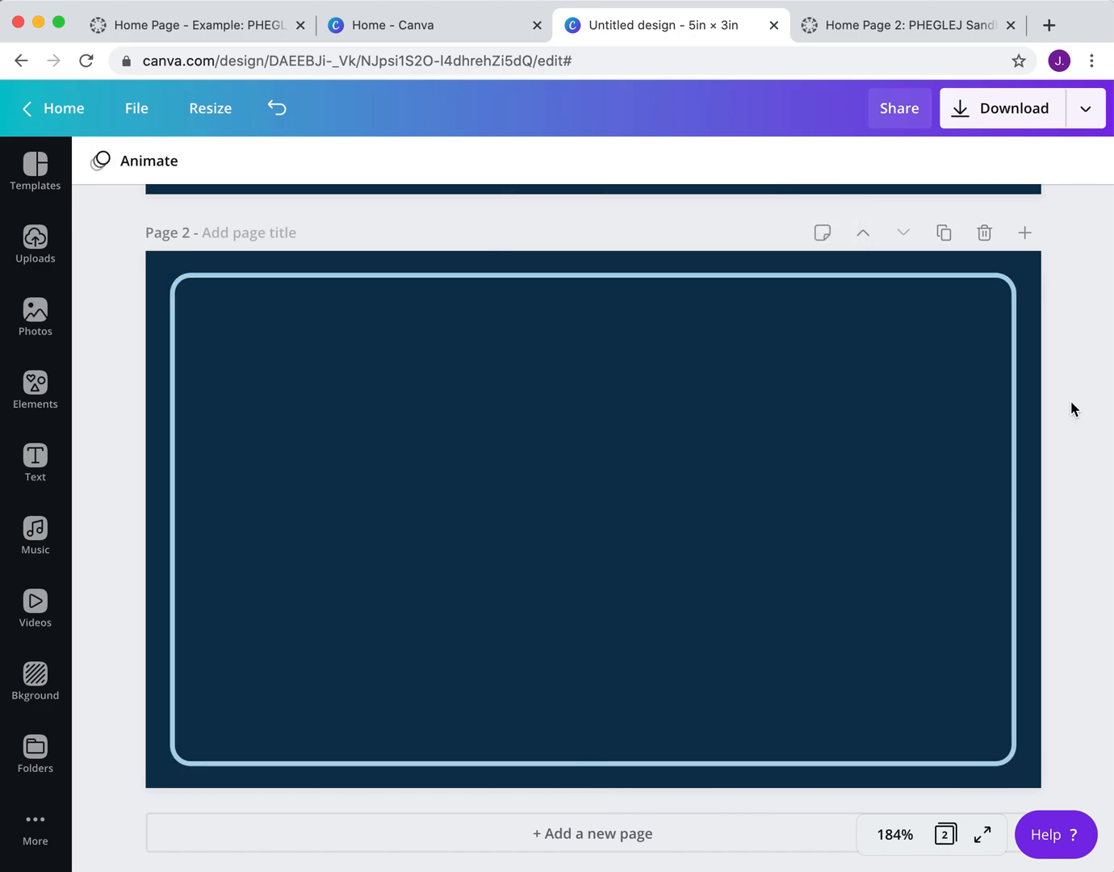
- Add a heading to page 1 and set its font to Lovelo
{"action": "scroll", "coordinate": [1070, 400], "scroll_direction": "up", "scroll_amount": 8}
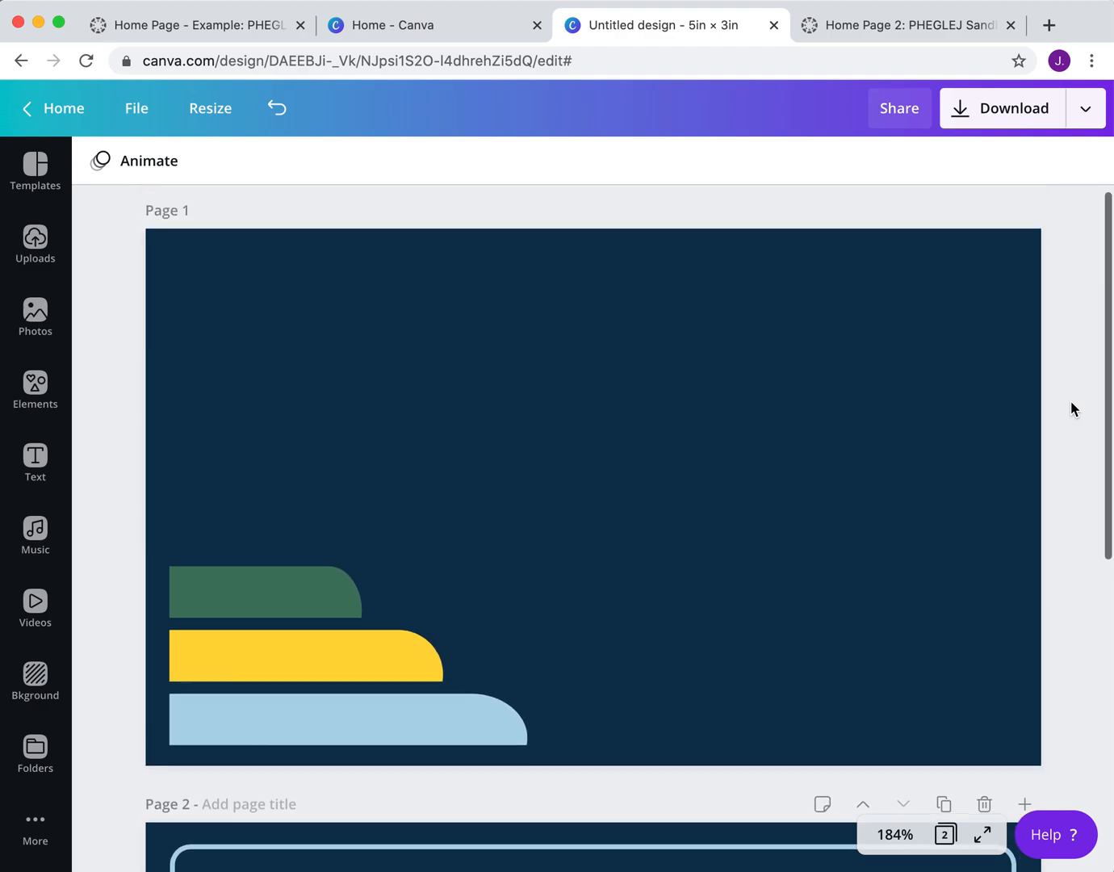
{"action": "left_click", "coordinate": [35, 460]}
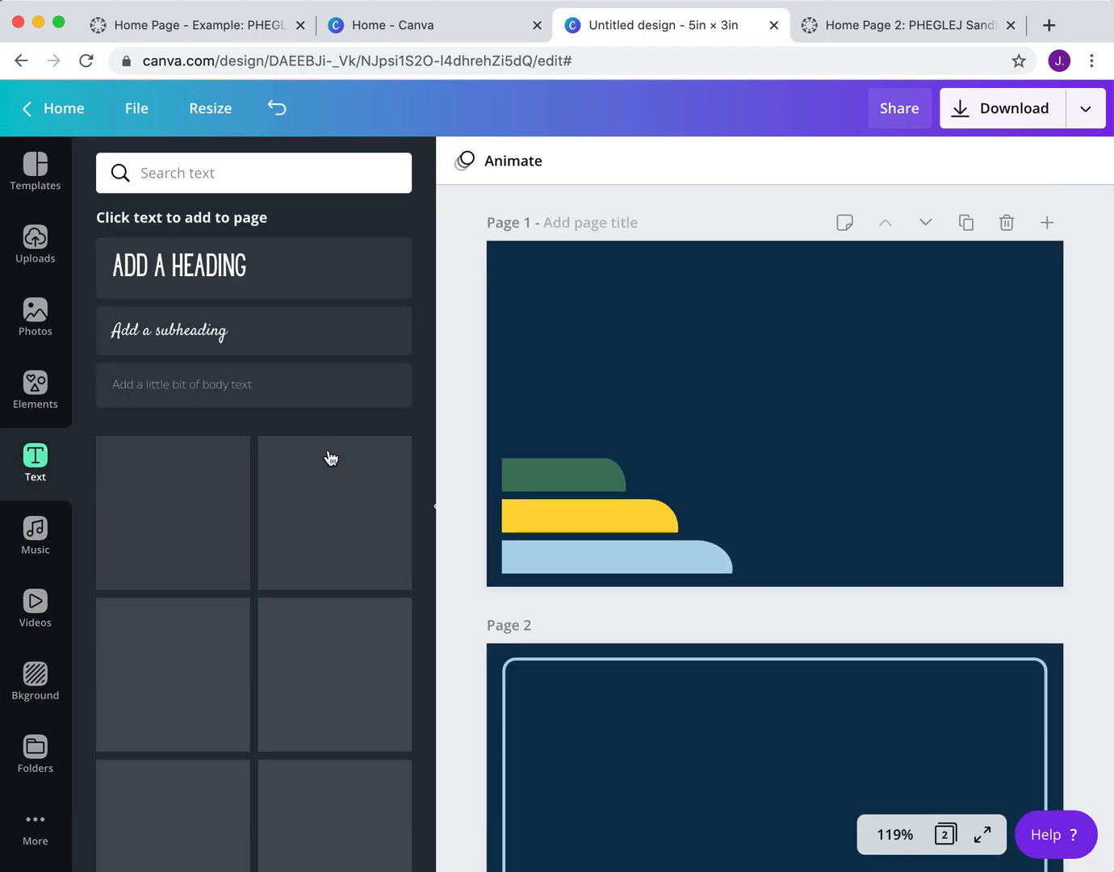
{"action": "left_click", "coordinate": [288, 288]}
{"action": "left_click", "coordinate": [779, 411]}
{"action": "double_click", "coordinate": [779, 412]}
{"action": "left_click", "coordinate": [779, 413]}
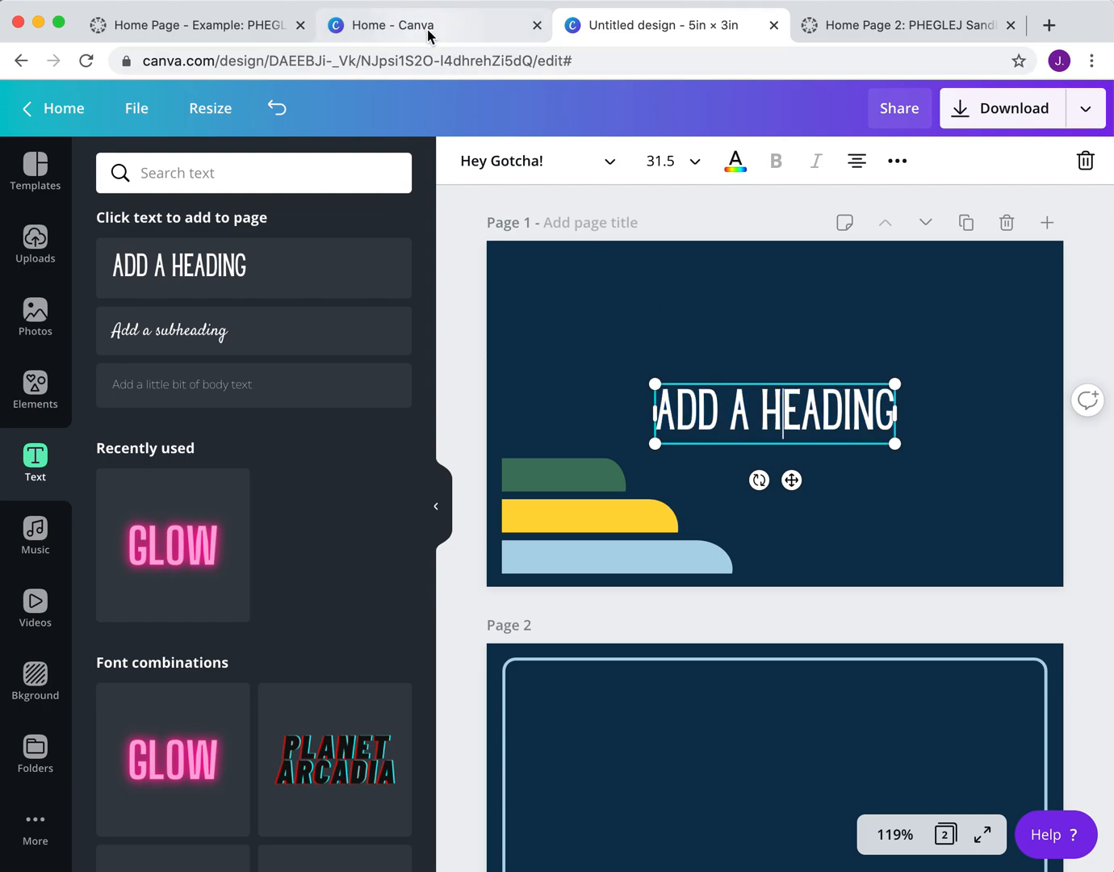
{"action": "triple_click", "coordinate": [751, 410]}
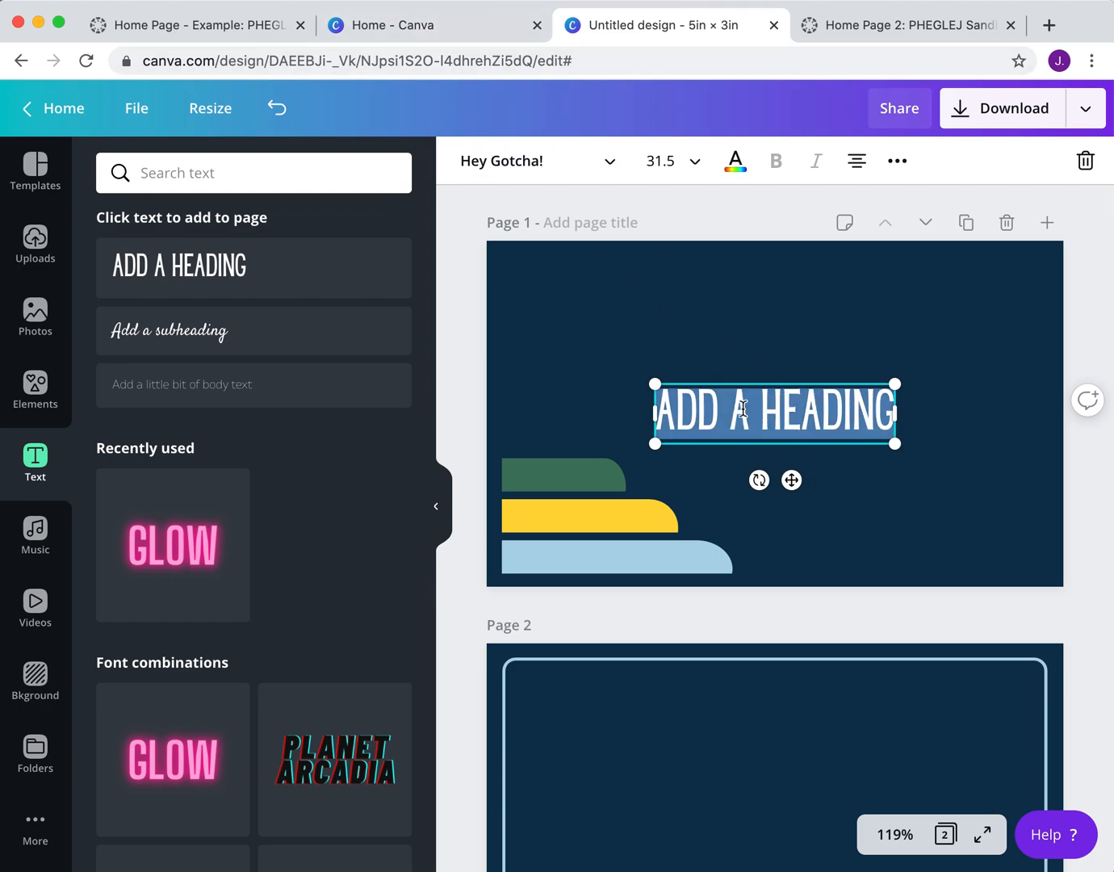
{"action": "left_click", "coordinate": [613, 160]}
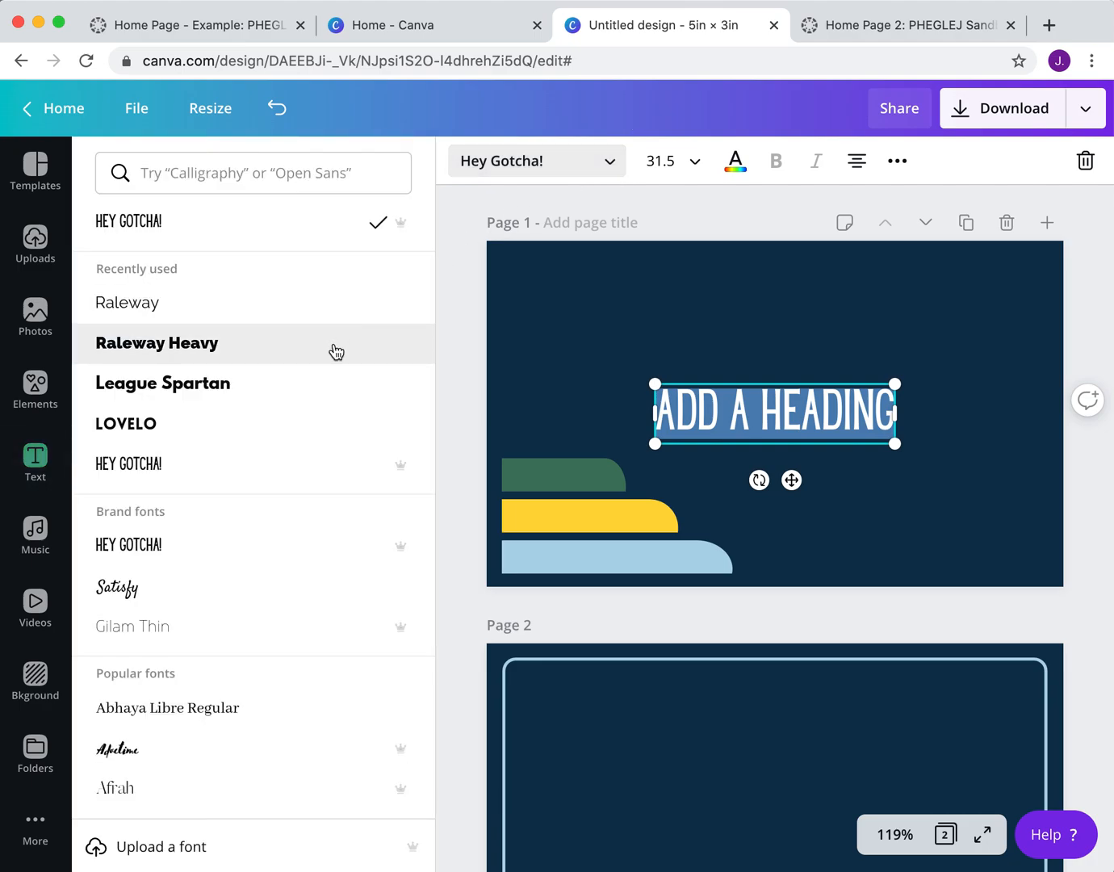
{"action": "left_click", "coordinate": [266, 434]}
- Replace the placeholder text of the heading on page 1 with "CURRENT MODULE"
{"action": "left_click", "coordinate": [773, 406]}
{"action": "triple_click", "coordinate": [772, 407]}
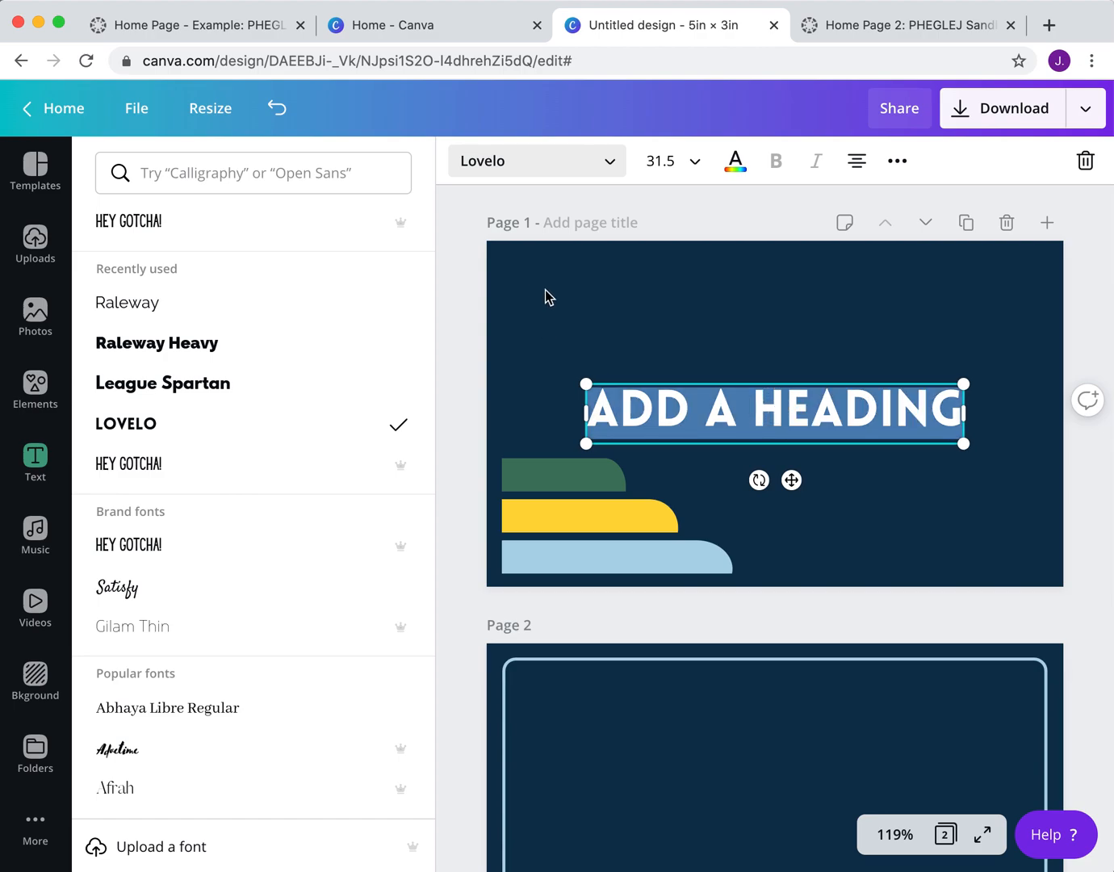
{"action": "type", "text": "CURRENT"}
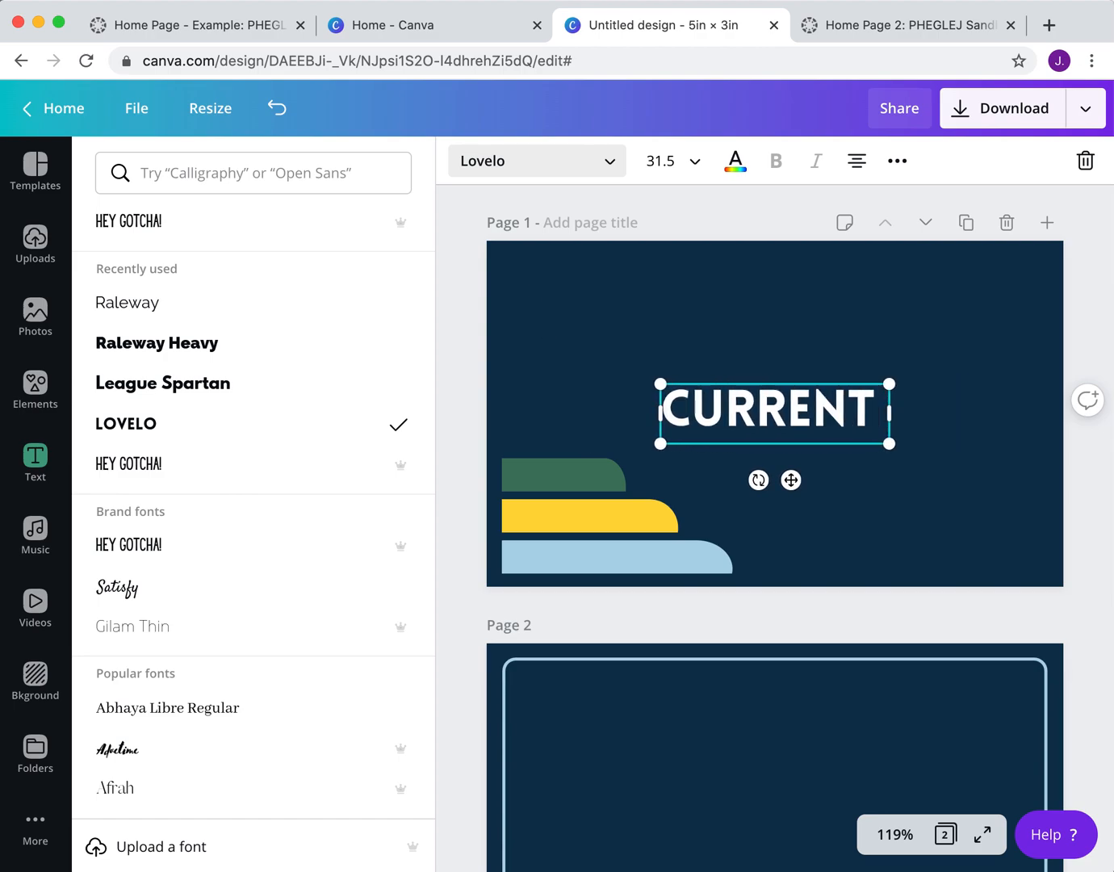
{"action": "type", "text": " MODULE"}
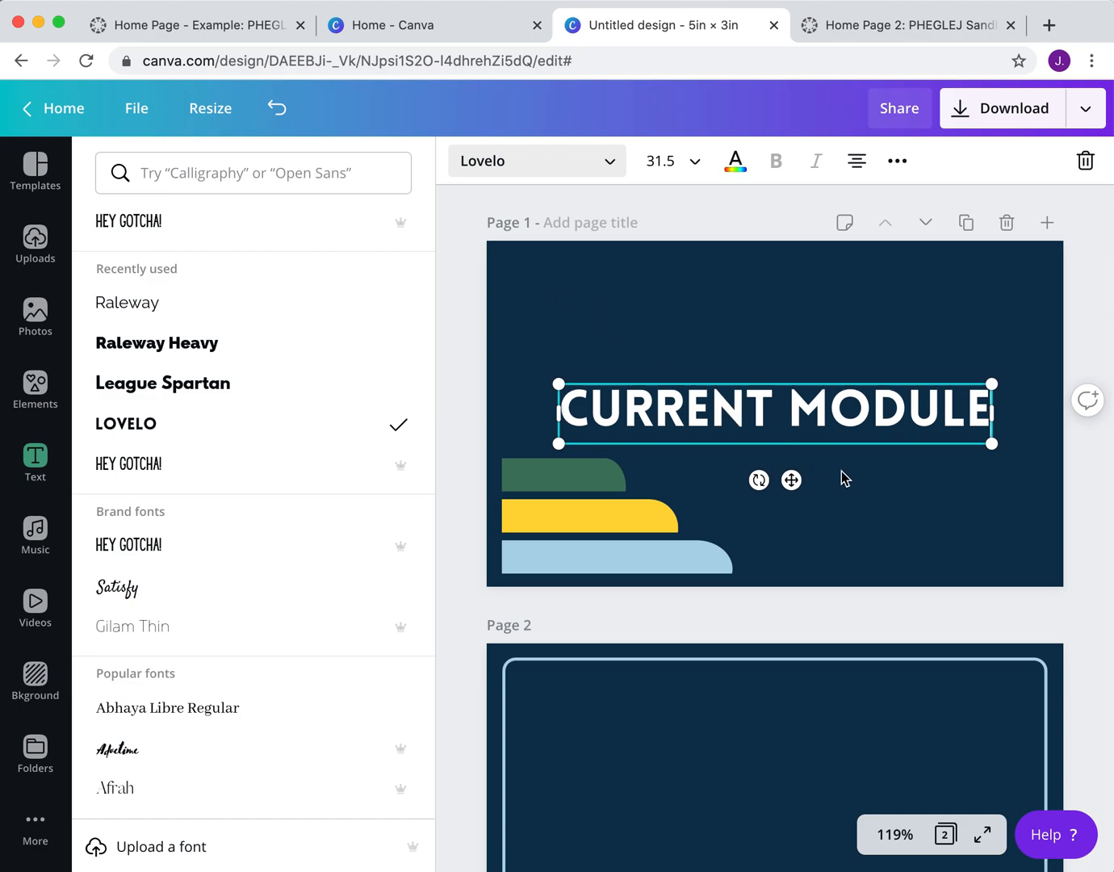
{"action": "left_click", "coordinate": [873, 480]}
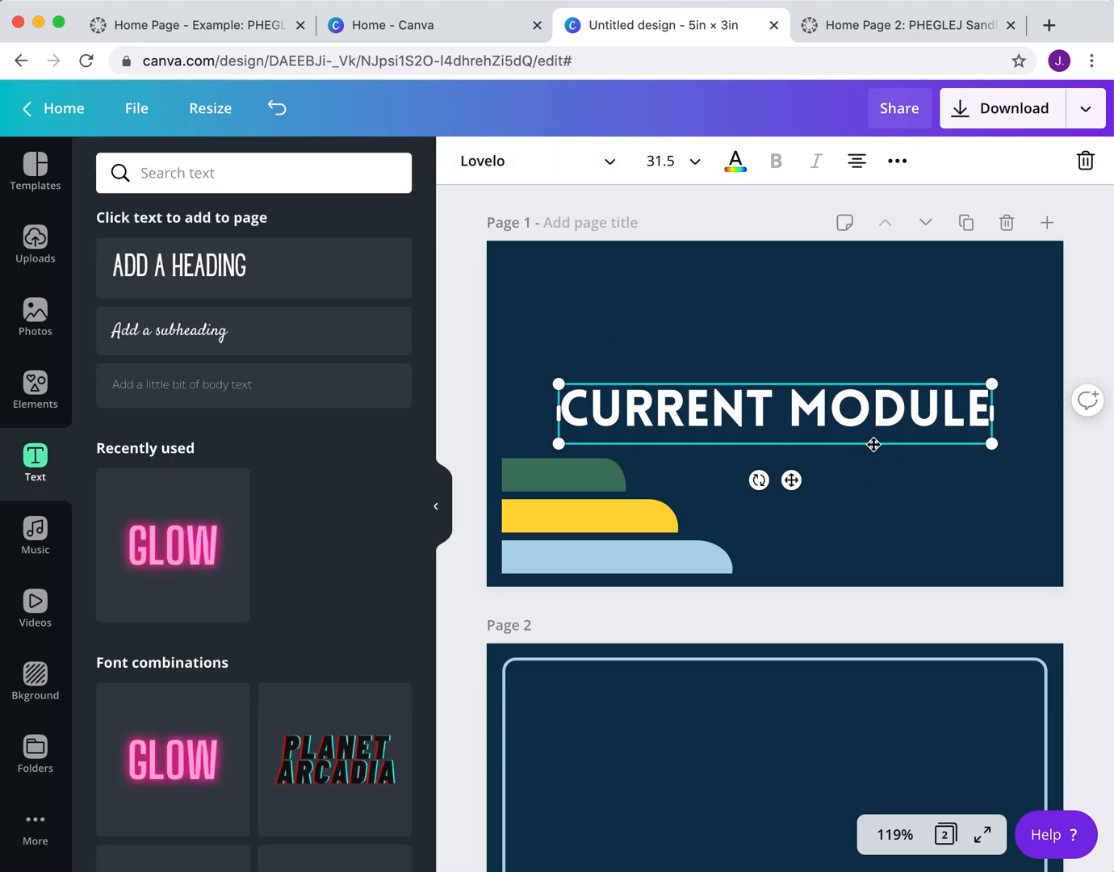
- Set the font size of the "CURRENT MODULE" heading on page 1 to 48
{"action": "left_click", "coordinate": [694, 161]}
{"action": "scroll", "coordinate": [690, 588], "scroll_direction": "down", "scroll_amount": 1}
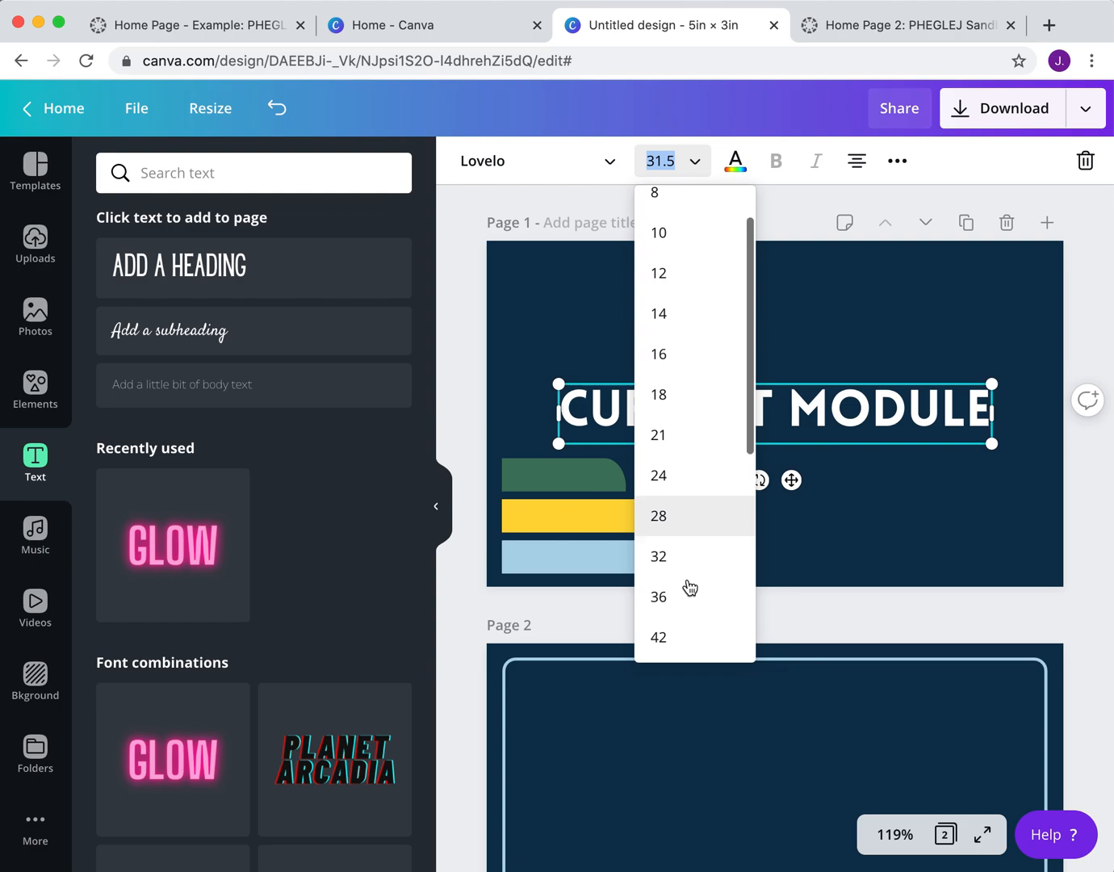
{"action": "scroll", "coordinate": [689, 589], "scroll_direction": "down", "scroll_amount": 2}
{"action": "left_click", "coordinate": [686, 596]}
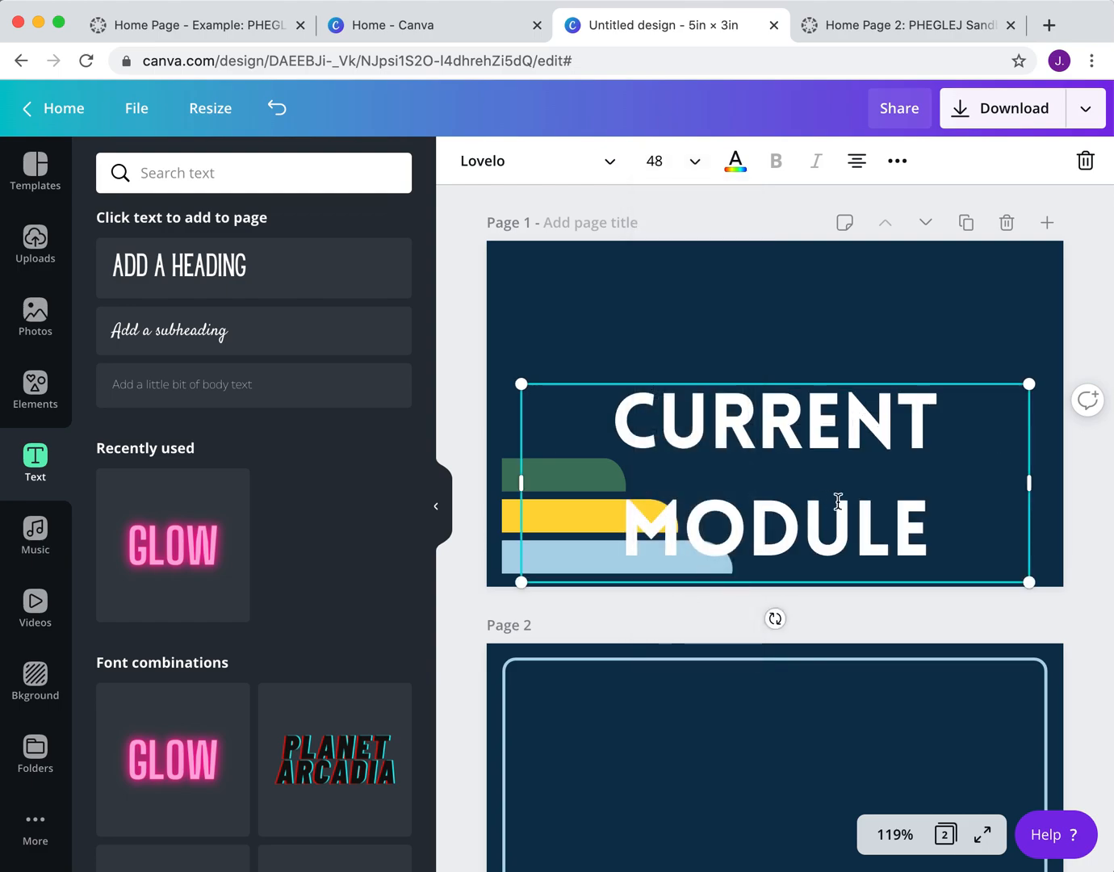
- Move the heading on page 1 up to the page's right edge and narrow its text box to clear the green stripe
{"action": "left_click", "coordinate": [847, 603]}
{"action": "left_click_drag", "start_coordinate": [851, 541], "coordinate": [880, 461]}
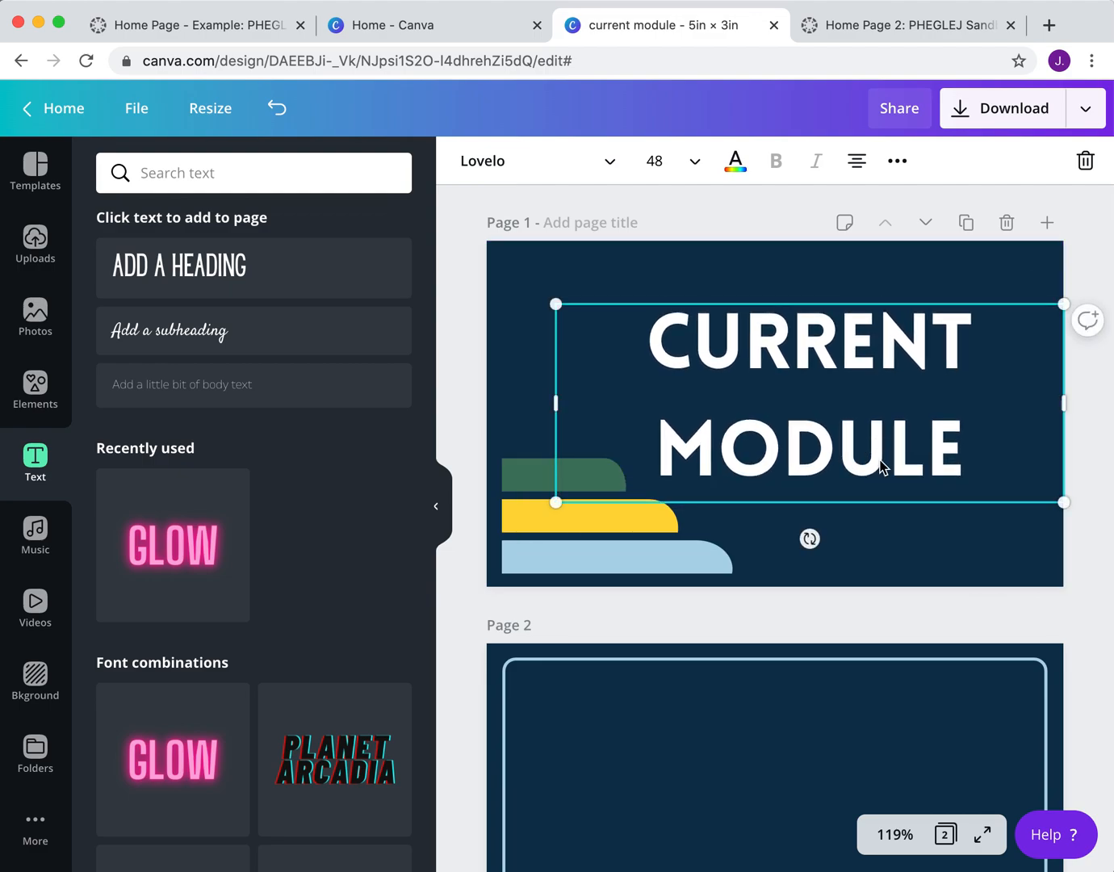
{"action": "left_click_drag", "start_coordinate": [569, 406], "coordinate": [627, 389]}
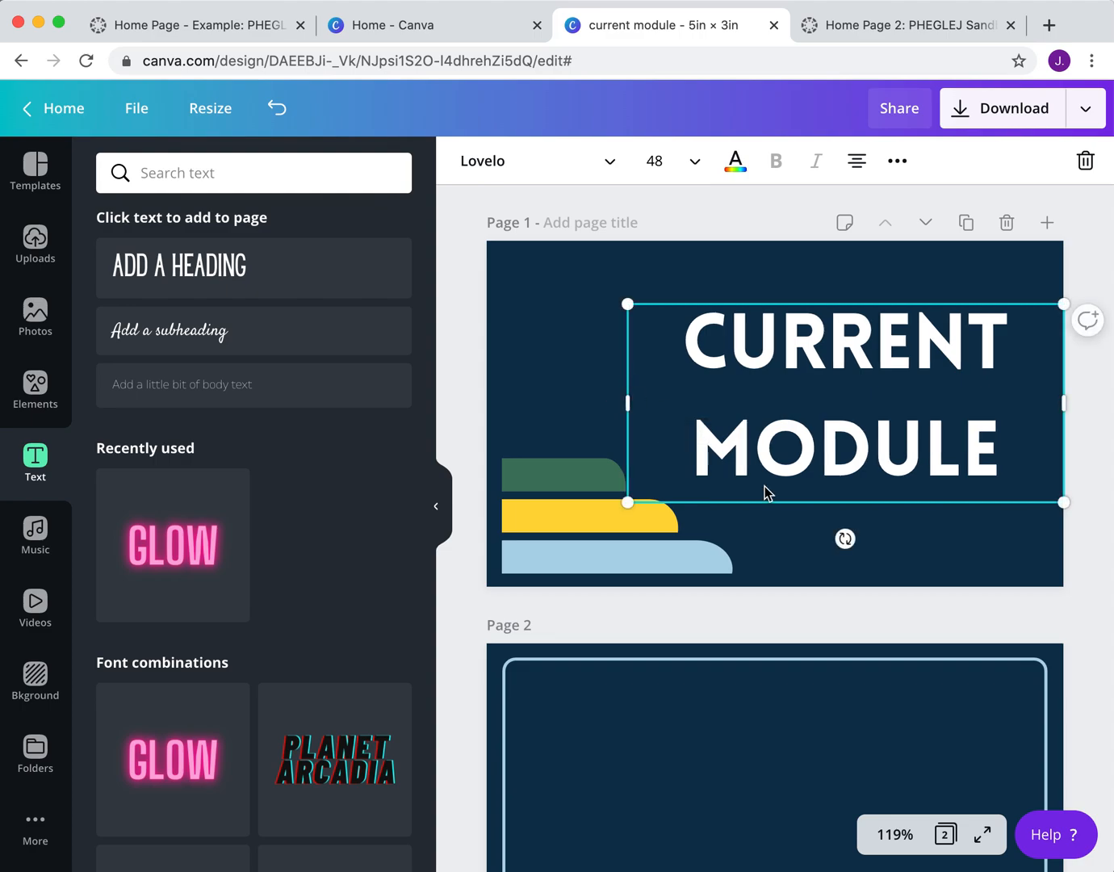
{"action": "left_click", "coordinate": [1091, 538]}
- Copy the "CURRENT MODULE" heading onto page 2 and widen its text box to span the rounded outline
{"action": "left_click", "coordinate": [932, 453]}
{"action": "scroll", "coordinate": [927, 447], "scroll_direction": "down", "scroll_amount": 3}
{"action": "left_click", "coordinate": [927, 448]}
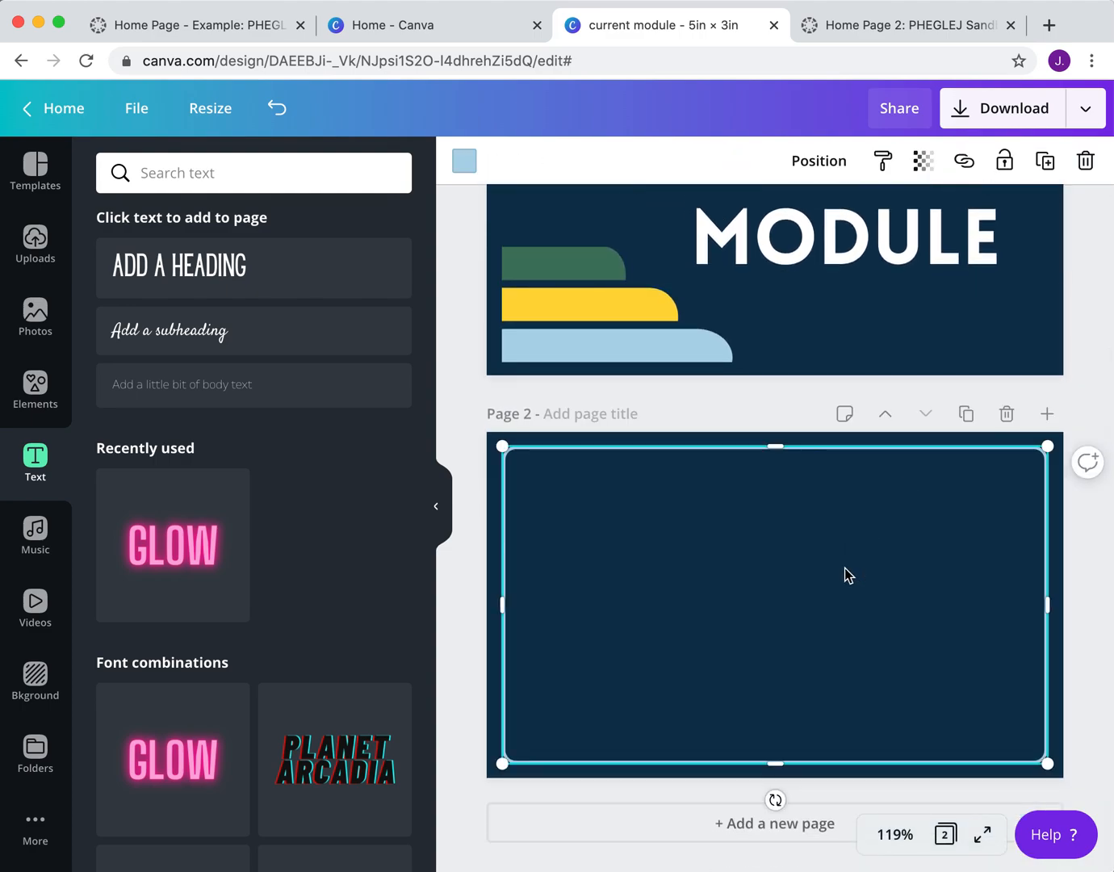
{"action": "key", "text": "ctrl+v"}
{"action": "left_click_drag", "start_coordinate": [753, 595], "coordinate": [699, 602]}
{"action": "left_click_drag", "start_coordinate": [938, 598], "coordinate": [1048, 598]}
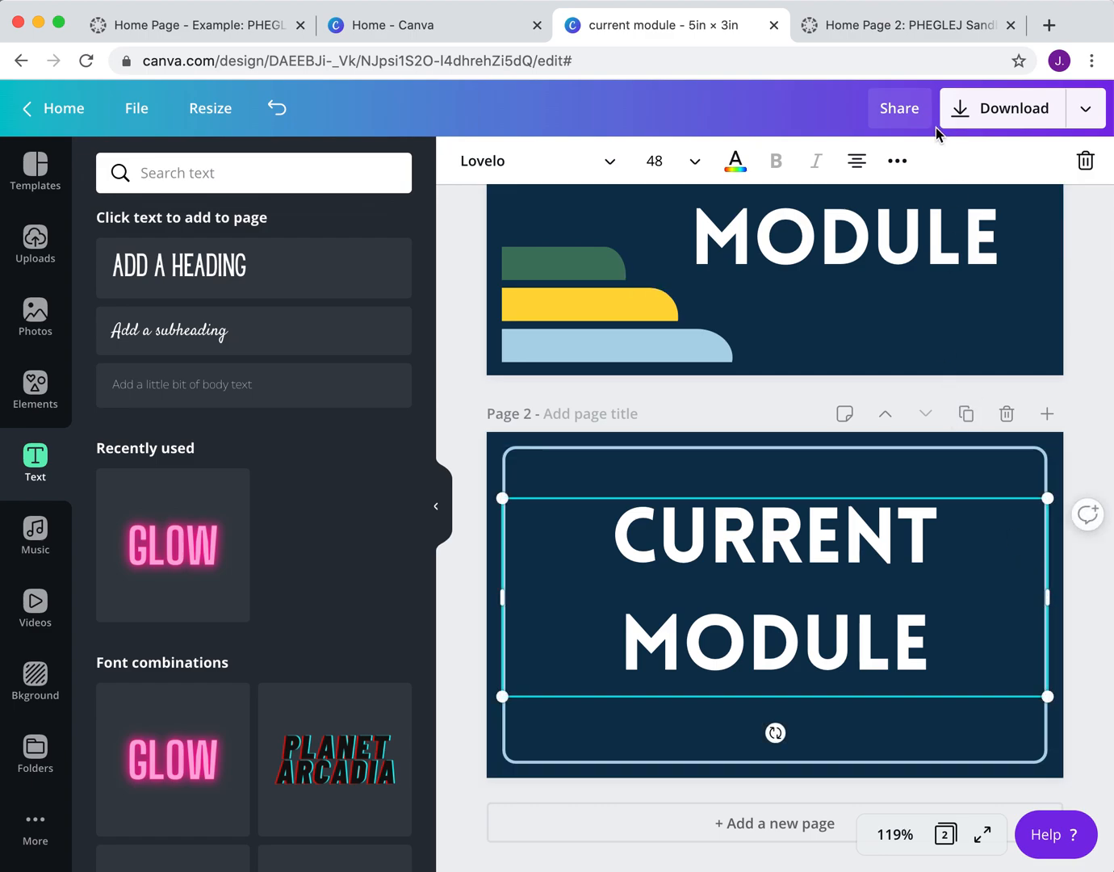
- Align the heading on page 2 to the vertical middle of the page
{"action": "left_click", "coordinate": [895, 163]}
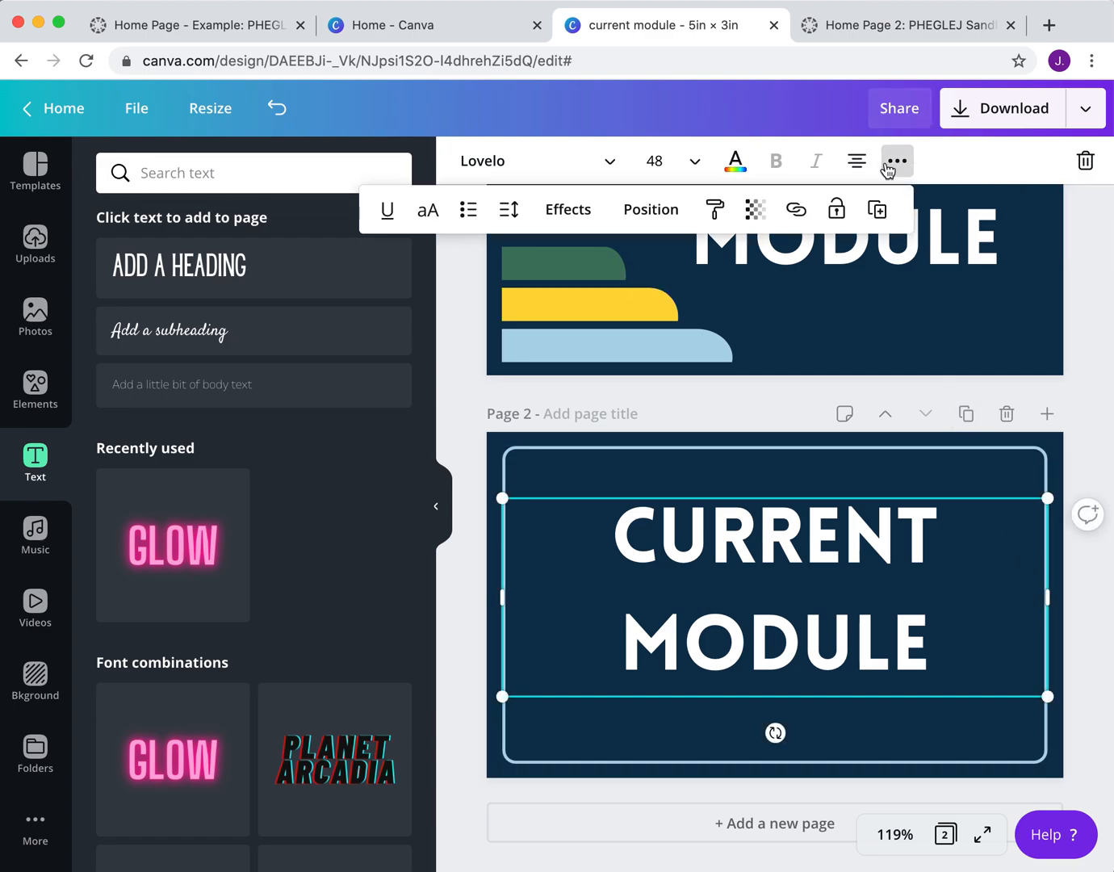
{"action": "left_click", "coordinate": [653, 210]}
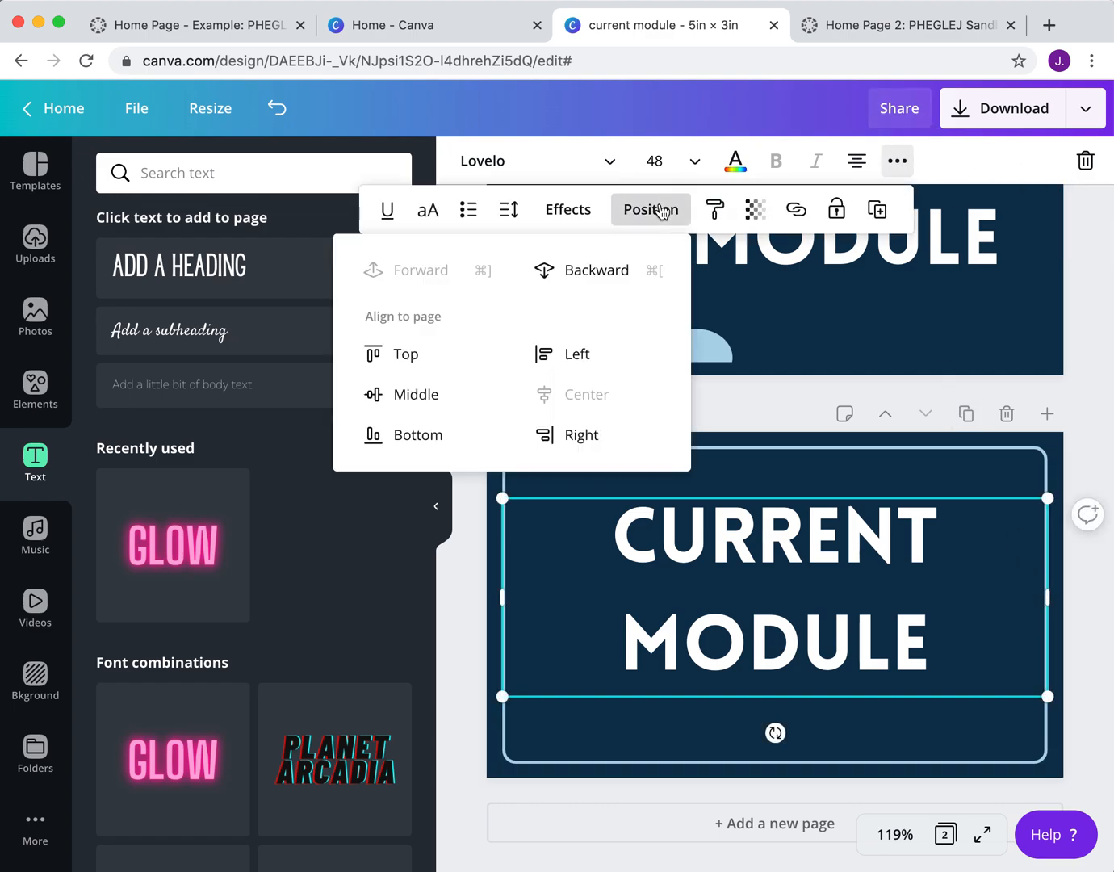
{"action": "left_click", "coordinate": [449, 405]}
{"action": "left_click", "coordinate": [1104, 602]}
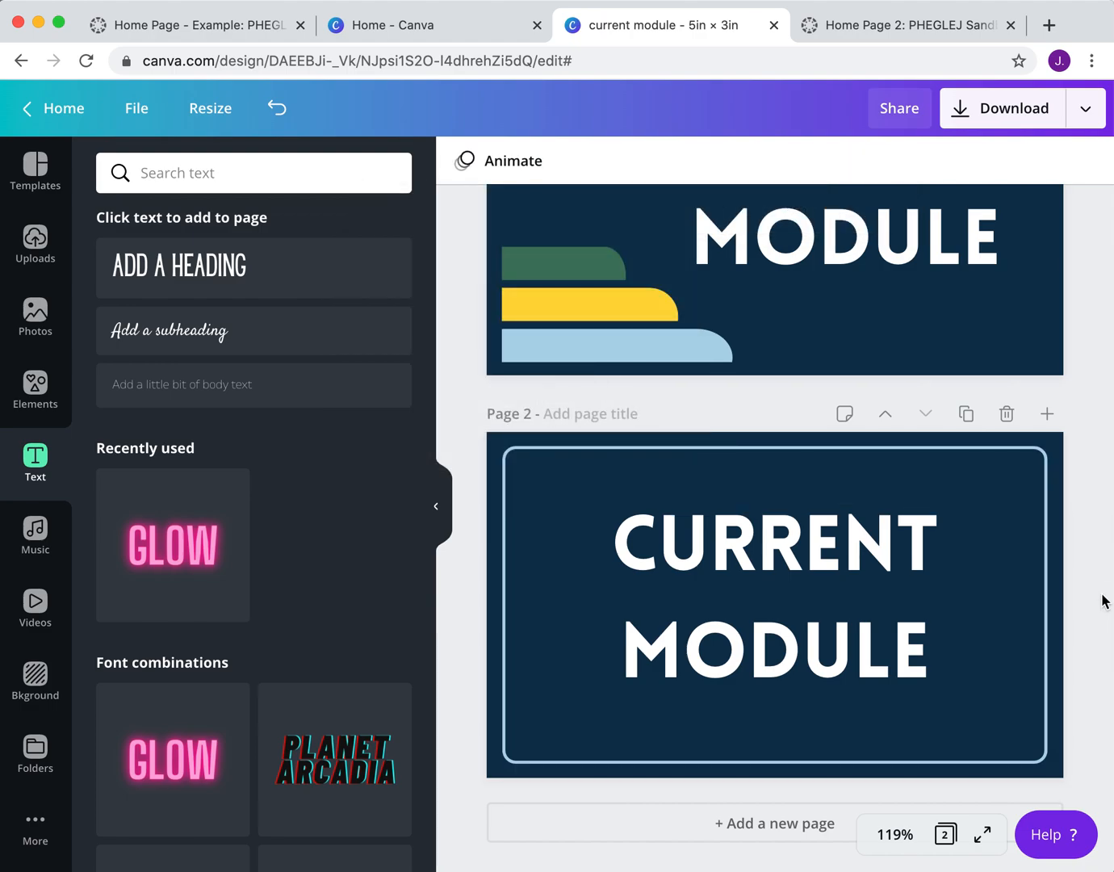
- Duplicate page 1 and change the heading on the copy to "PREVIOUS MODULES"
{"action": "scroll", "coordinate": [1103, 601], "scroll_direction": "up", "scroll_amount": 5}
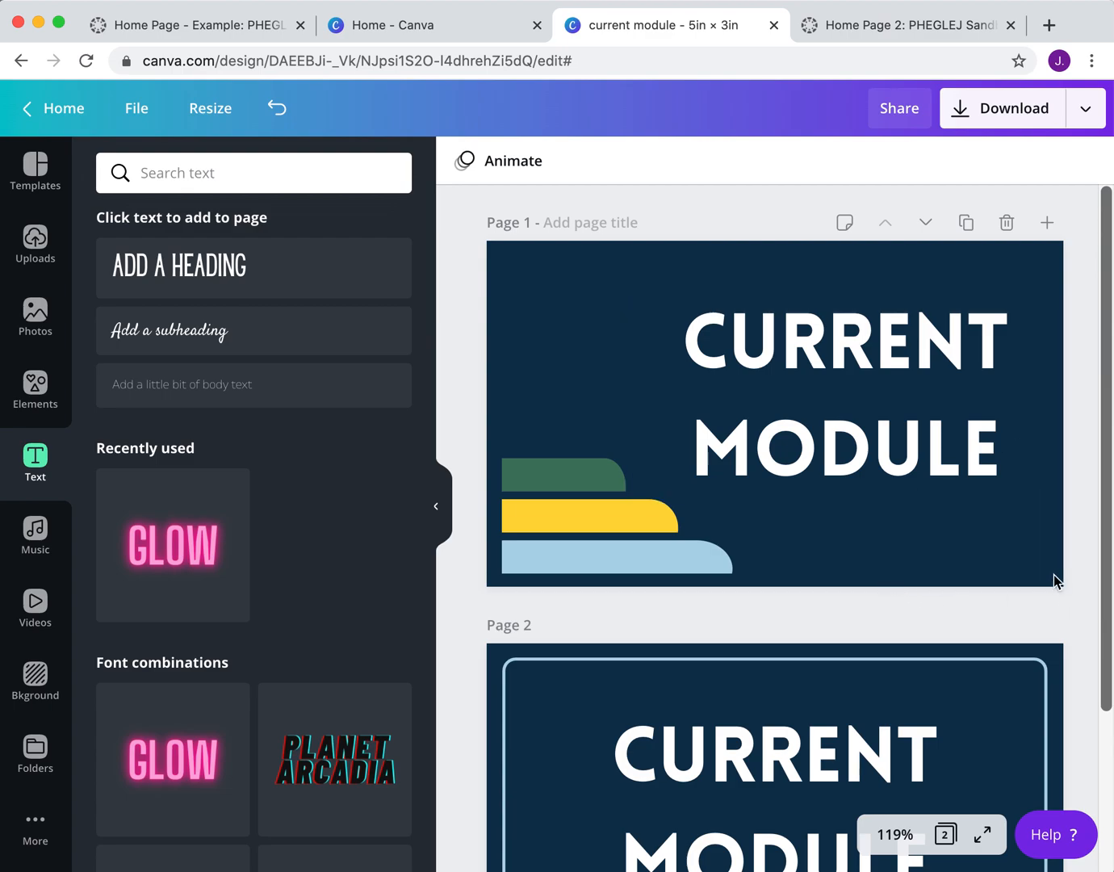
{"action": "left_click", "coordinate": [968, 223]}
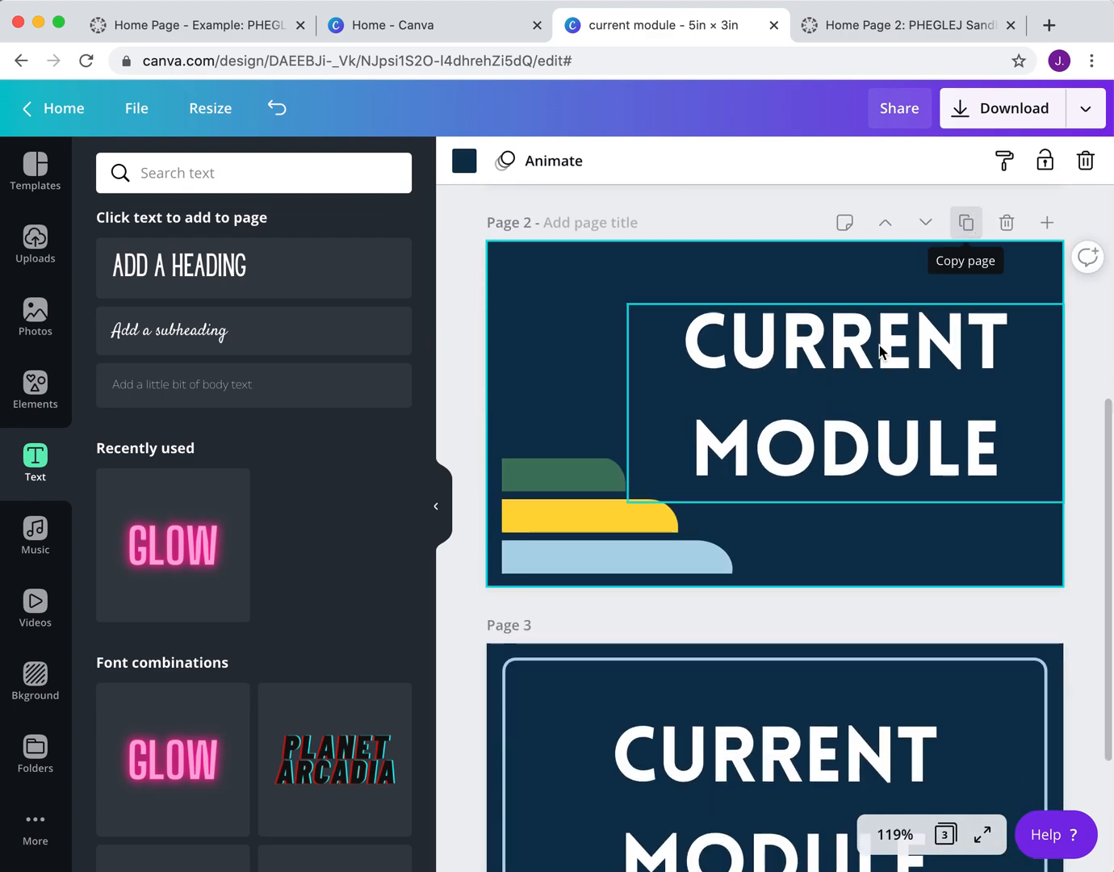
{"action": "double_click", "coordinate": [859, 350]}
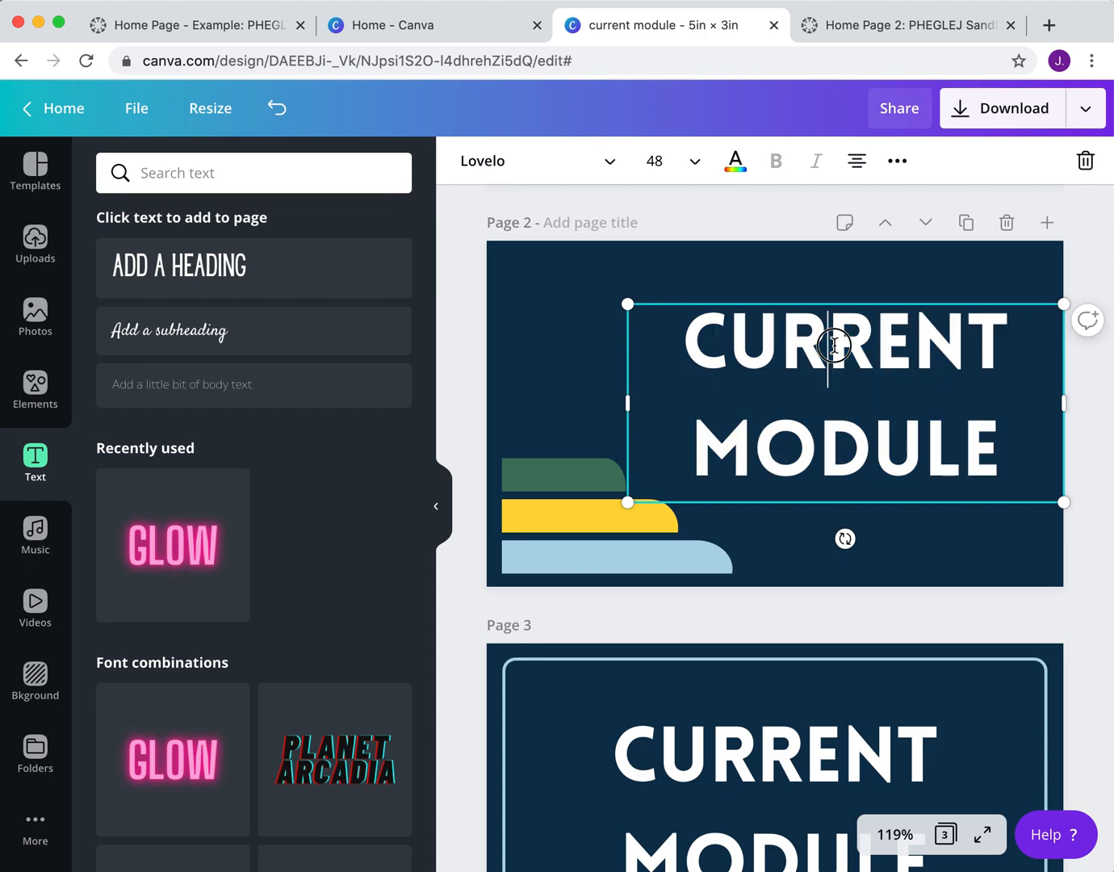
{"action": "double_click", "coordinate": [860, 349]}
{"action": "type", "text": "PREVIOUS MODULE"}
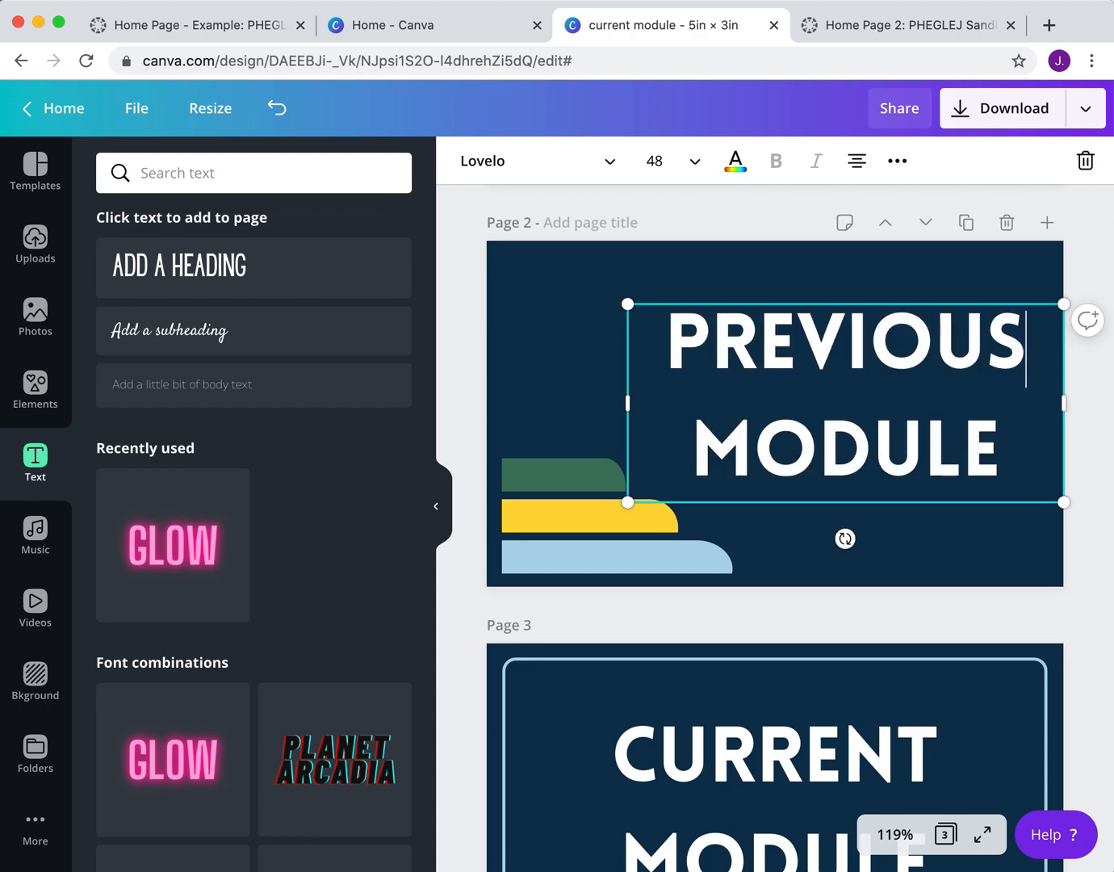
{"action": "type", "text": "S"}
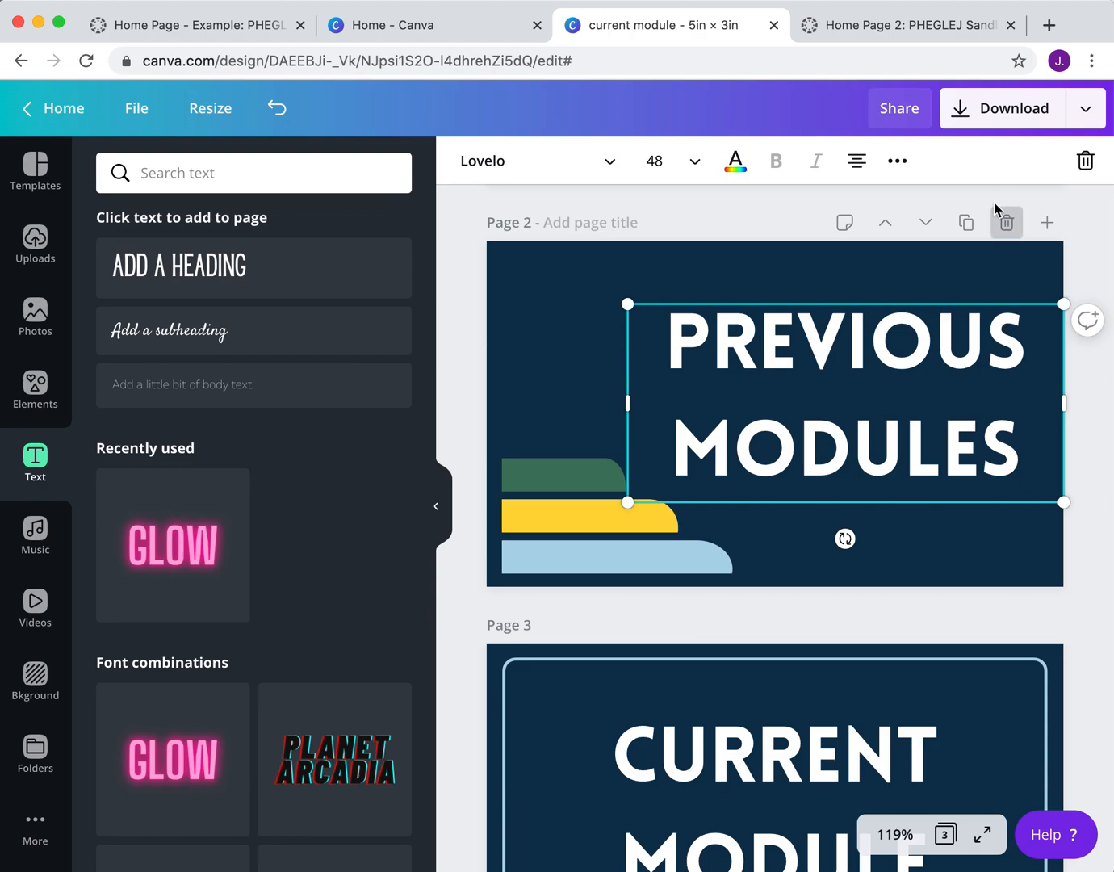
- Duplicate the striped "PREVIOUS MODULES" page and change the heading on the copy to "ZOOM CALLS"
{"action": "left_click", "coordinate": [967, 222]}
{"action": "left_click", "coordinate": [854, 336]}
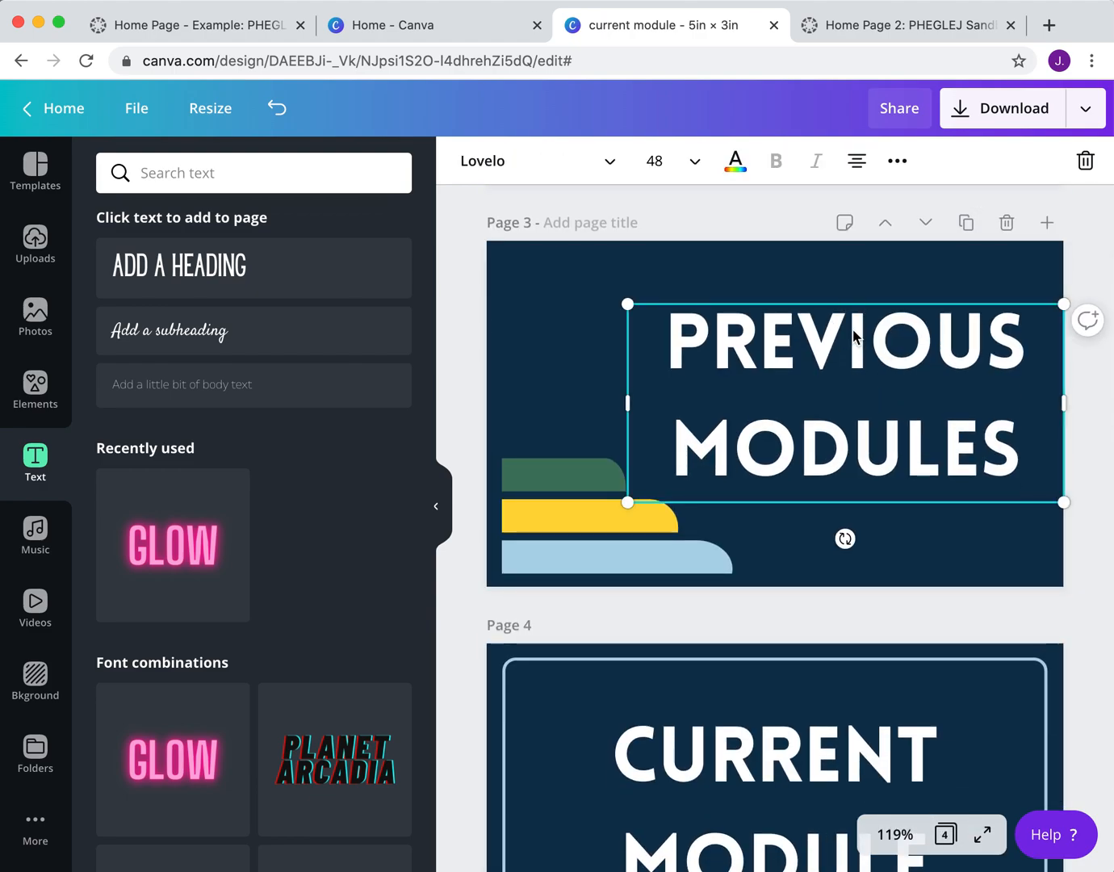
{"action": "double_click", "coordinate": [852, 331]}
{"action": "type", "text": "ZOOM CHATS"}
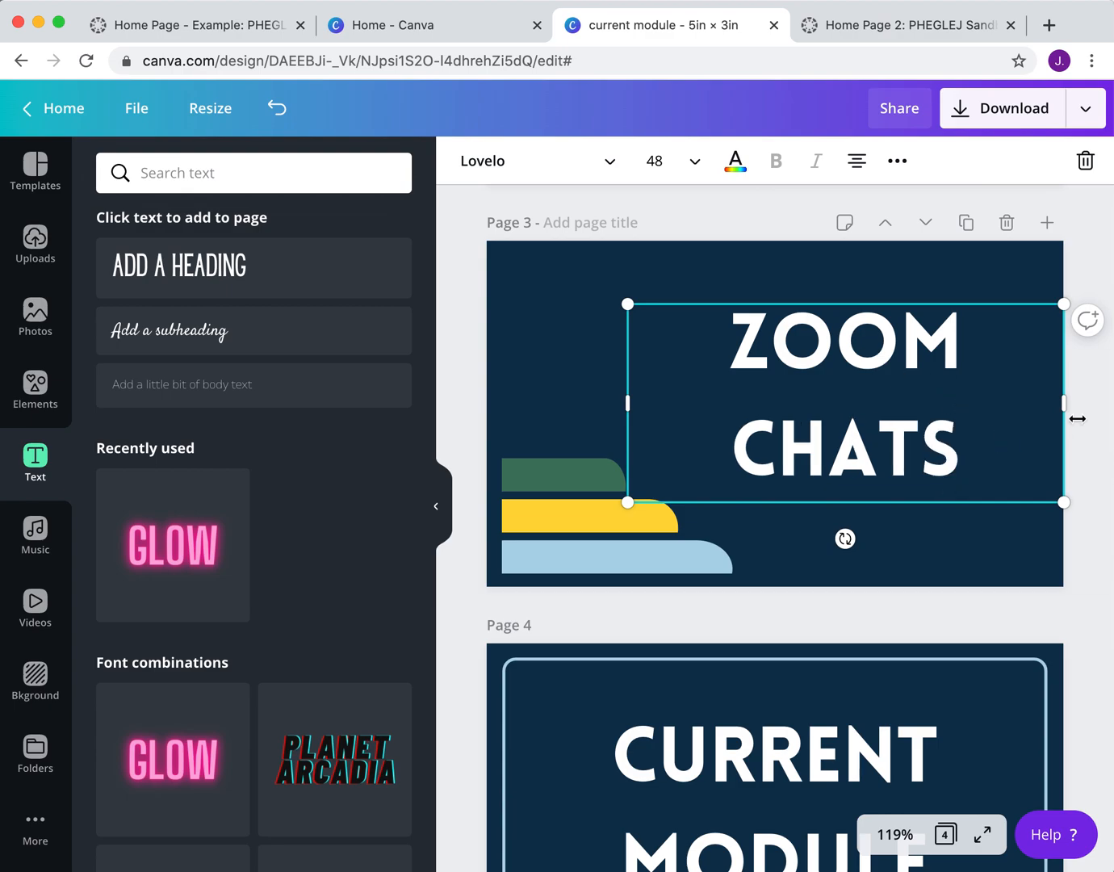
{"action": "double_click", "coordinate": [875, 439]}
{"action": "type", "text": "CALLS"}
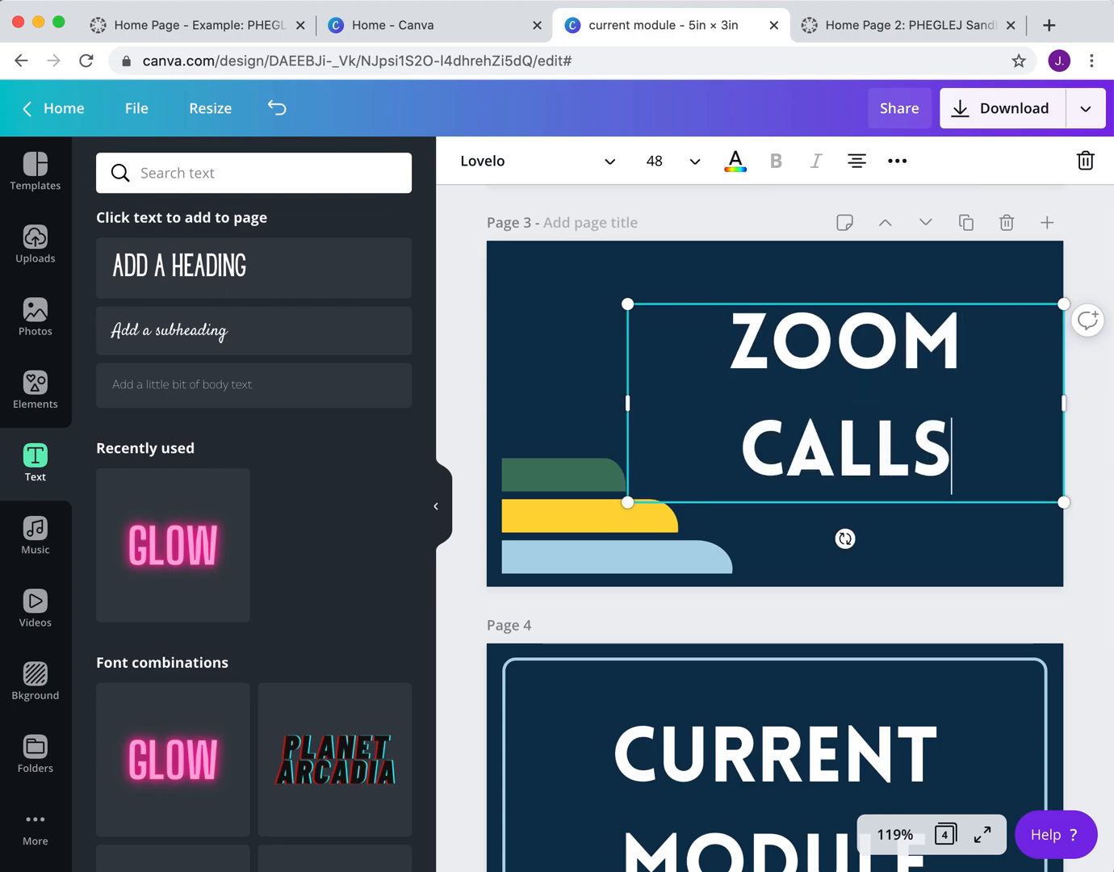
- Duplicate the striped "ZOOM CALLS" page and replace the heading on the copy with "CONTACT ME"
{"action": "left_click", "coordinate": [965, 222]}
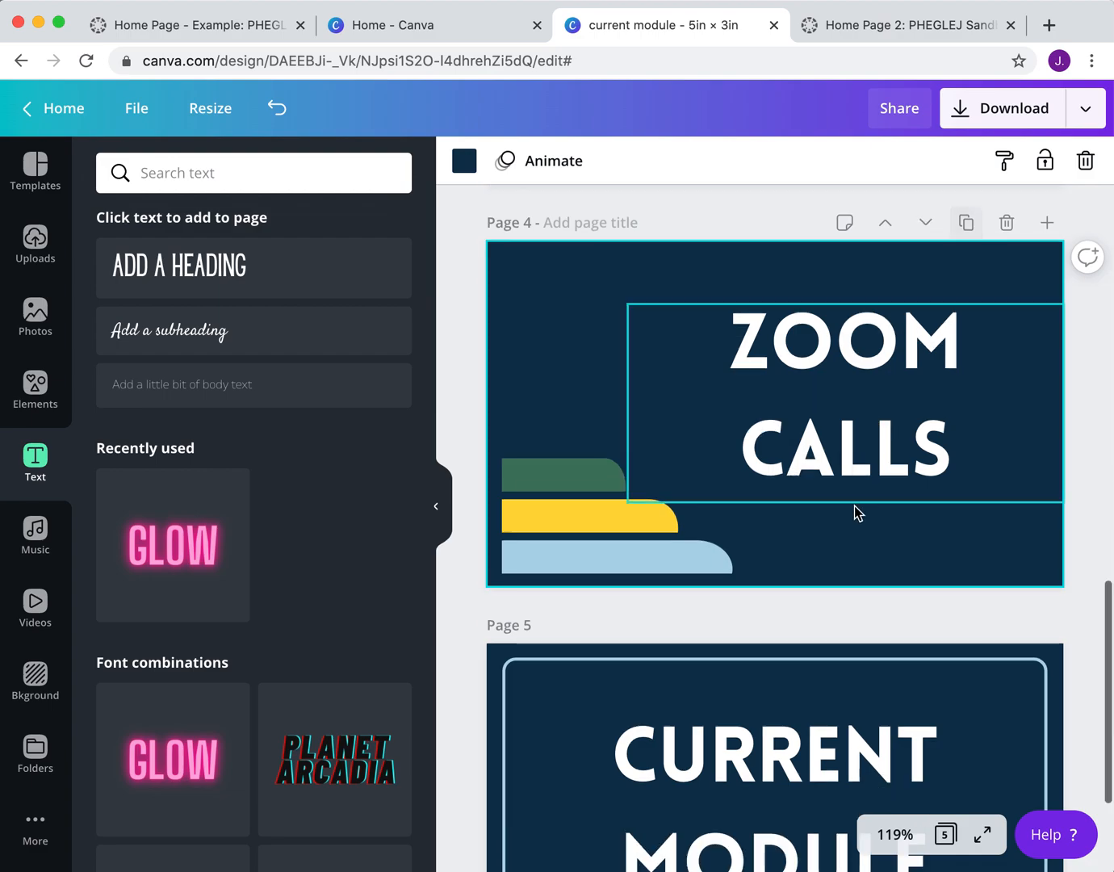
{"action": "double_click", "coordinate": [842, 350]}
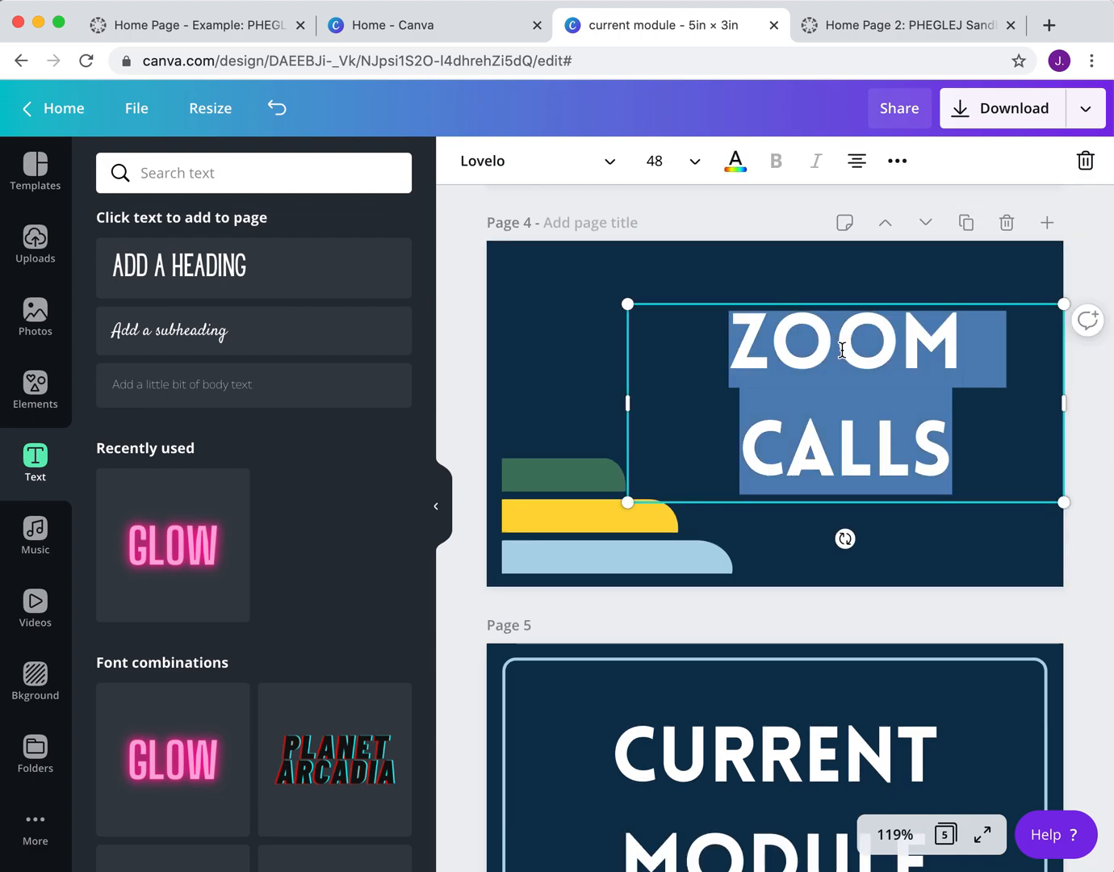
{"action": "type", "text": "CONTACT ME"}
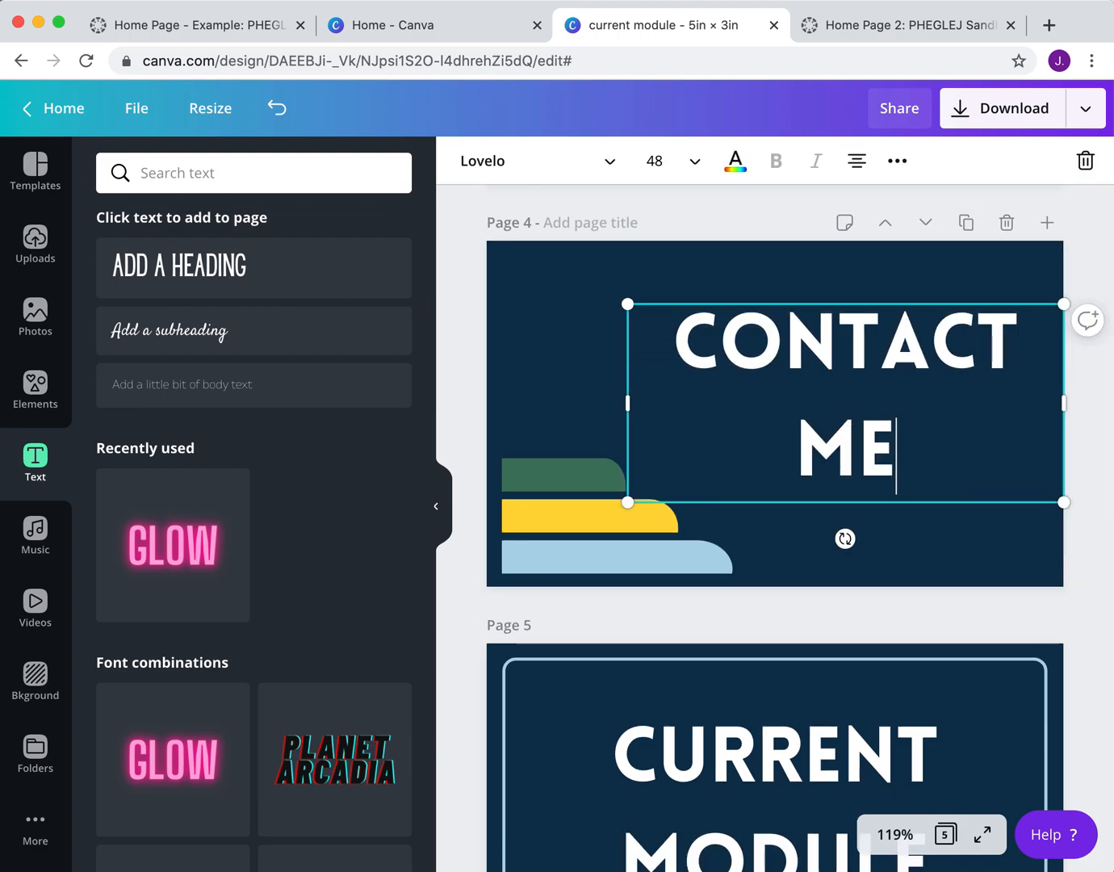
- Duplicate the striped "CONTACT ME" page and replace the heading on the copy with "WEEKLY SCHEDULE"
{"action": "left_click", "coordinate": [973, 224]}
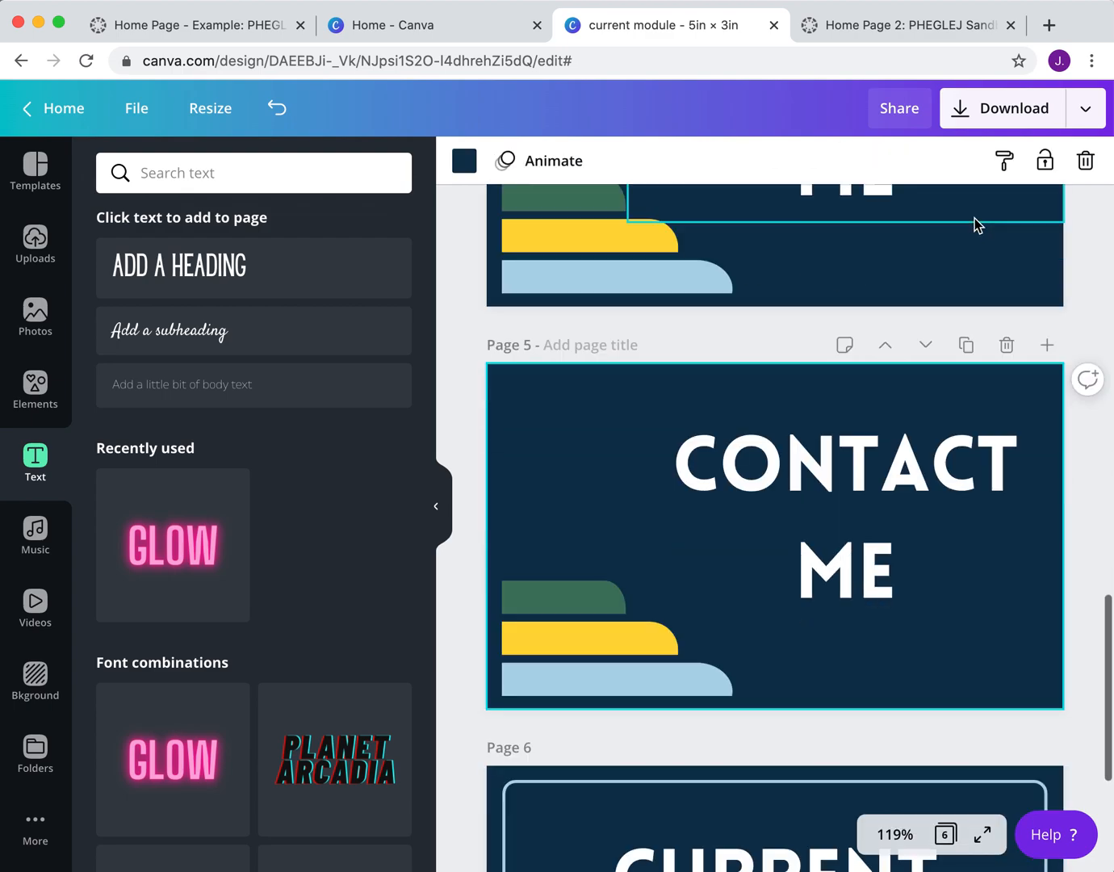
{"action": "double_click", "coordinate": [858, 336]}
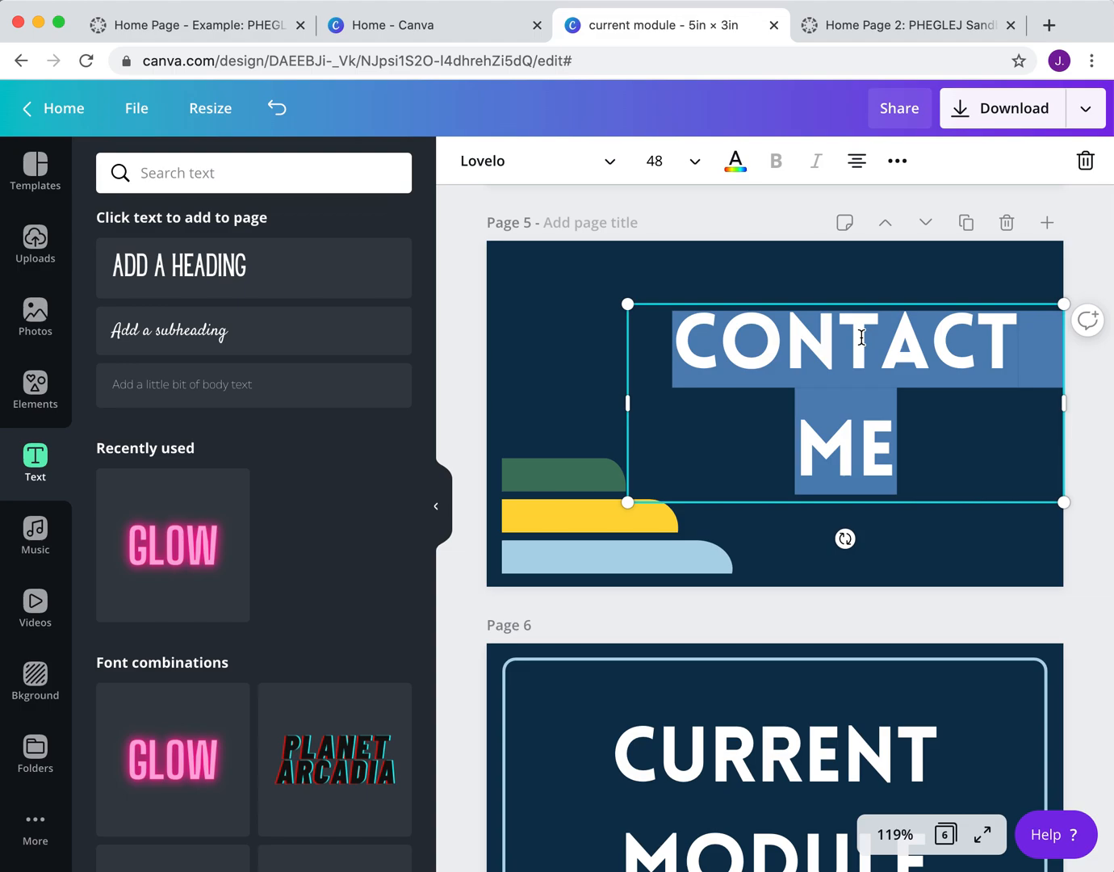
{"action": "type", "text": "WEEKLY SCH"}
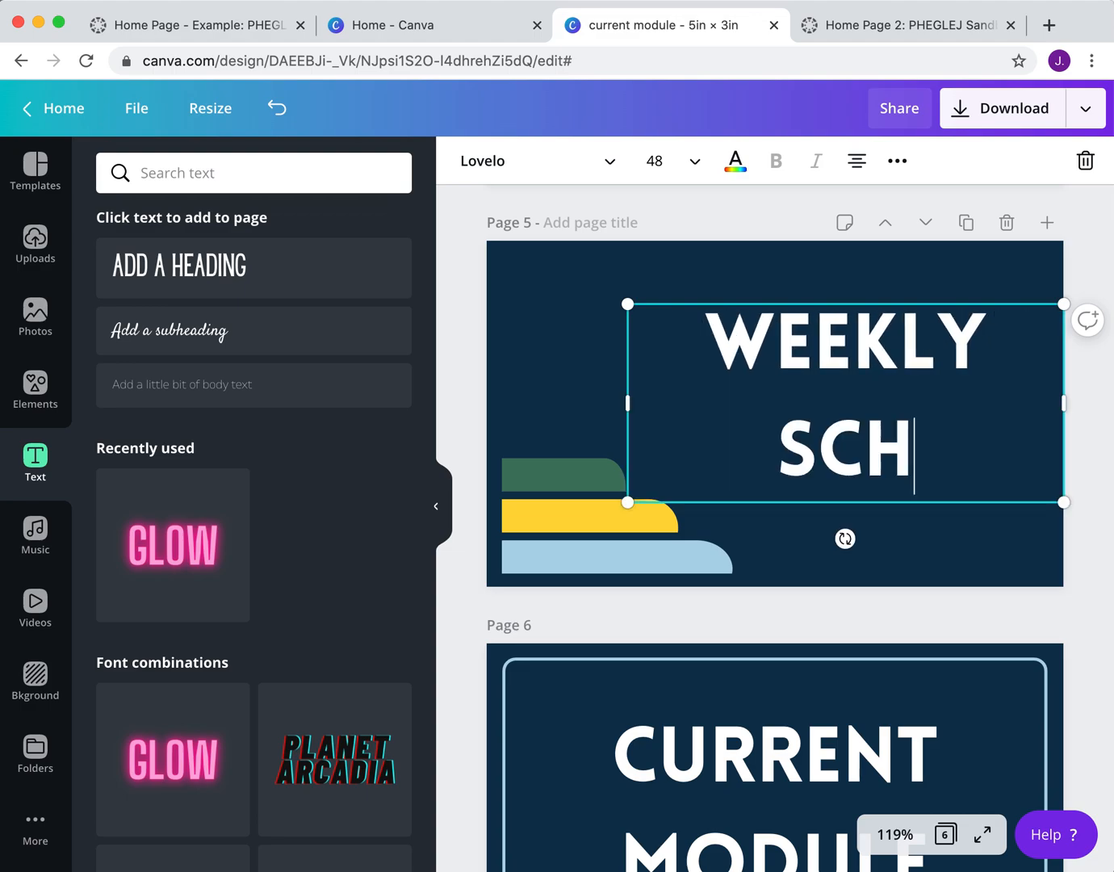
{"action": "type", "text": "EDULE"}
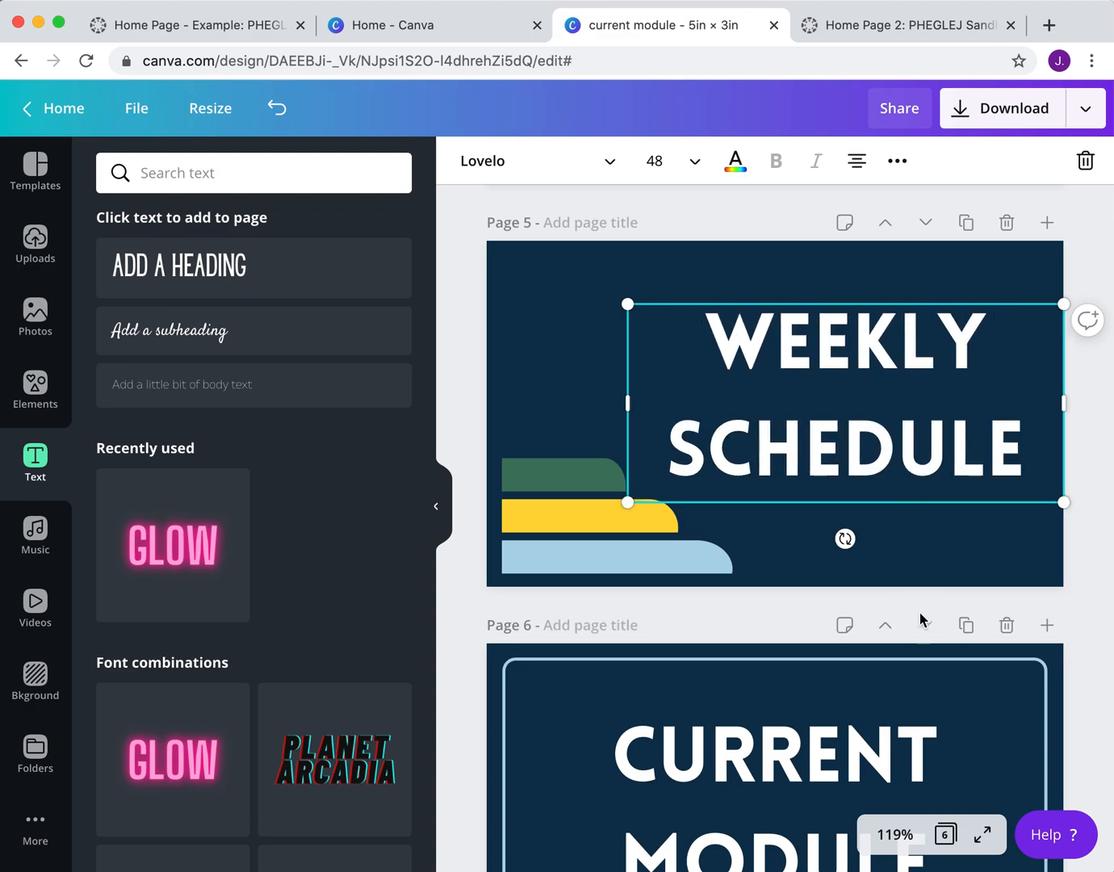
{"action": "left_click", "coordinate": [1089, 586]}
- Duplicate the outlined "CURRENT MODULE" page and change the heading on the copy to "PREVIOUS MODULES"
{"action": "scroll", "coordinate": [1049, 550], "scroll_direction": "down", "scroll_amount": 3}
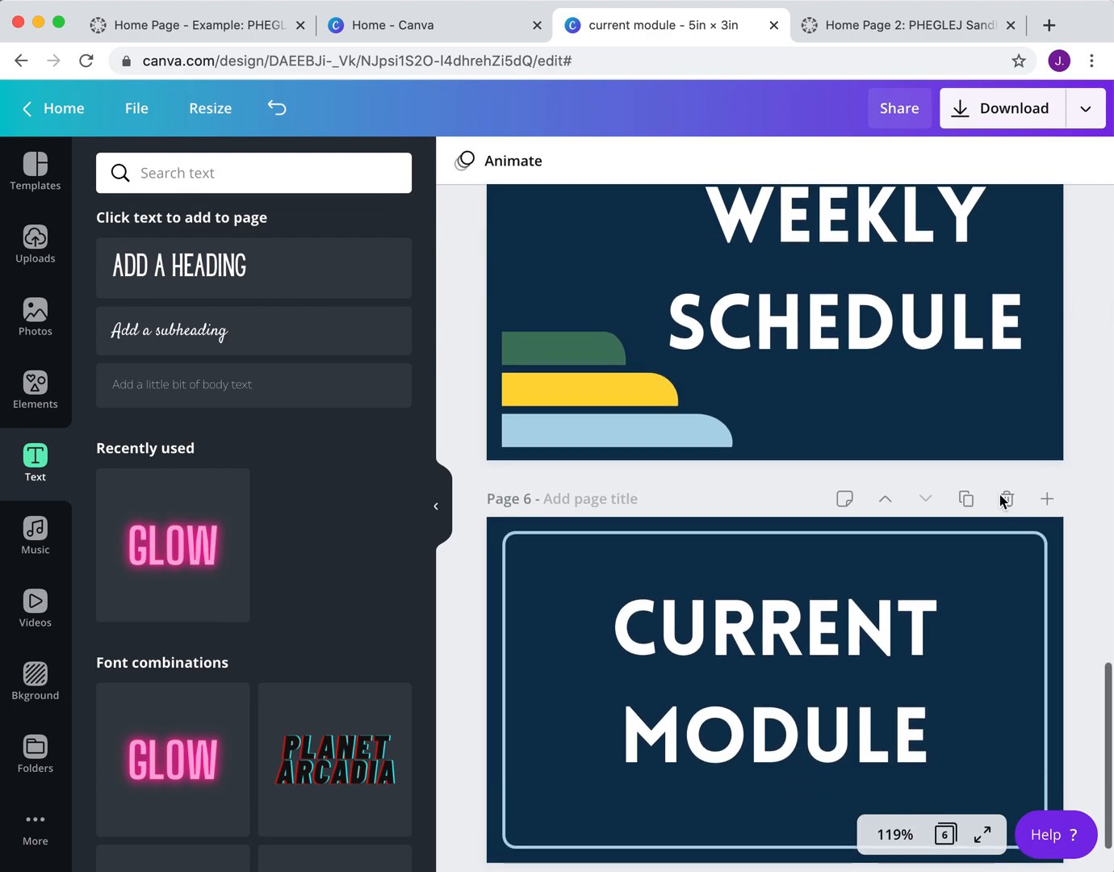
{"action": "left_click", "coordinate": [966, 498]}
{"action": "left_click", "coordinate": [851, 589]}
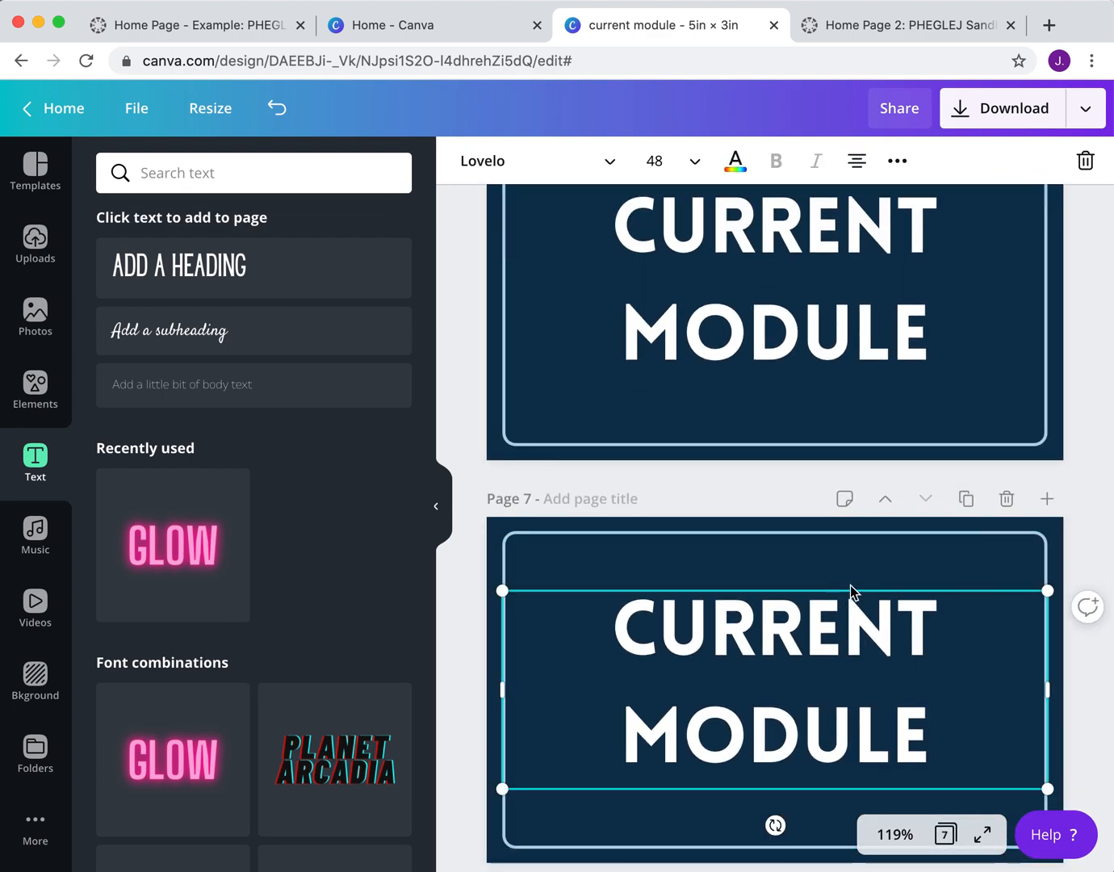
{"action": "triple_click", "coordinate": [827, 616]}
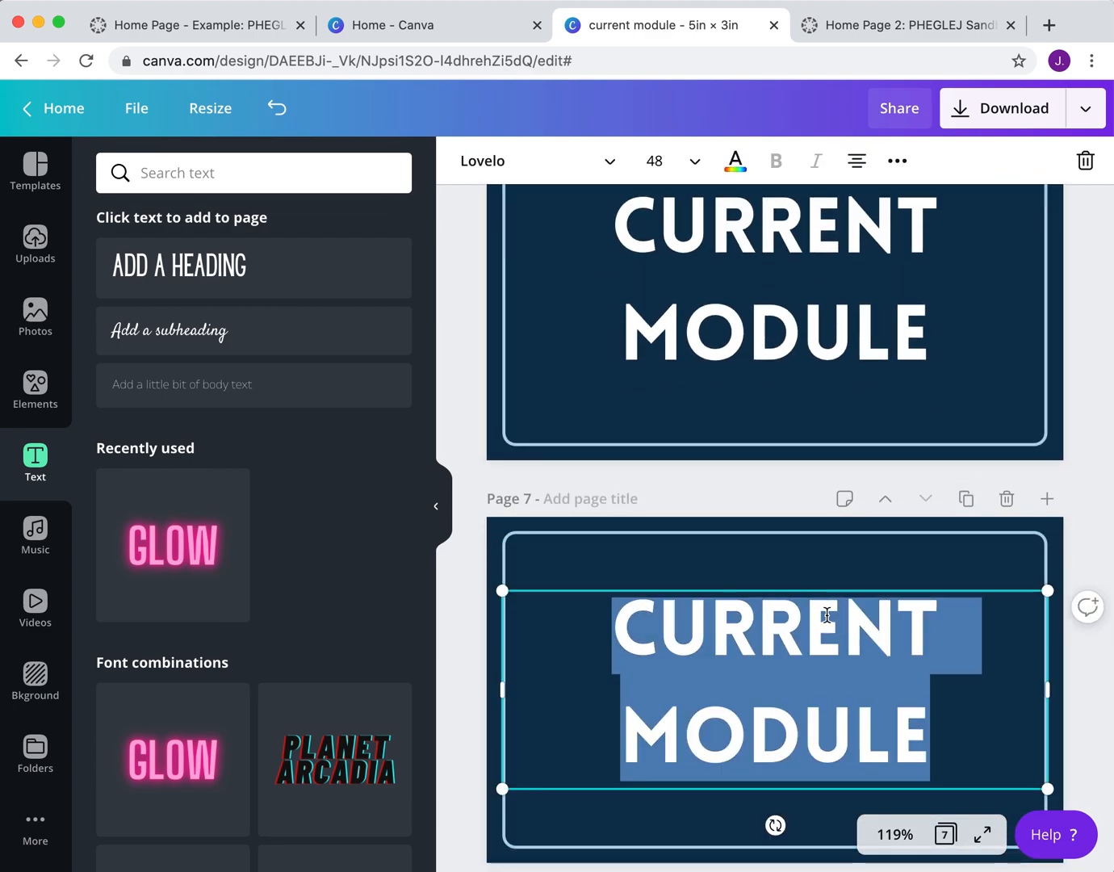
{"action": "double_click", "coordinate": [804, 630]}
{"action": "type", "text": "PREVIOUS"}
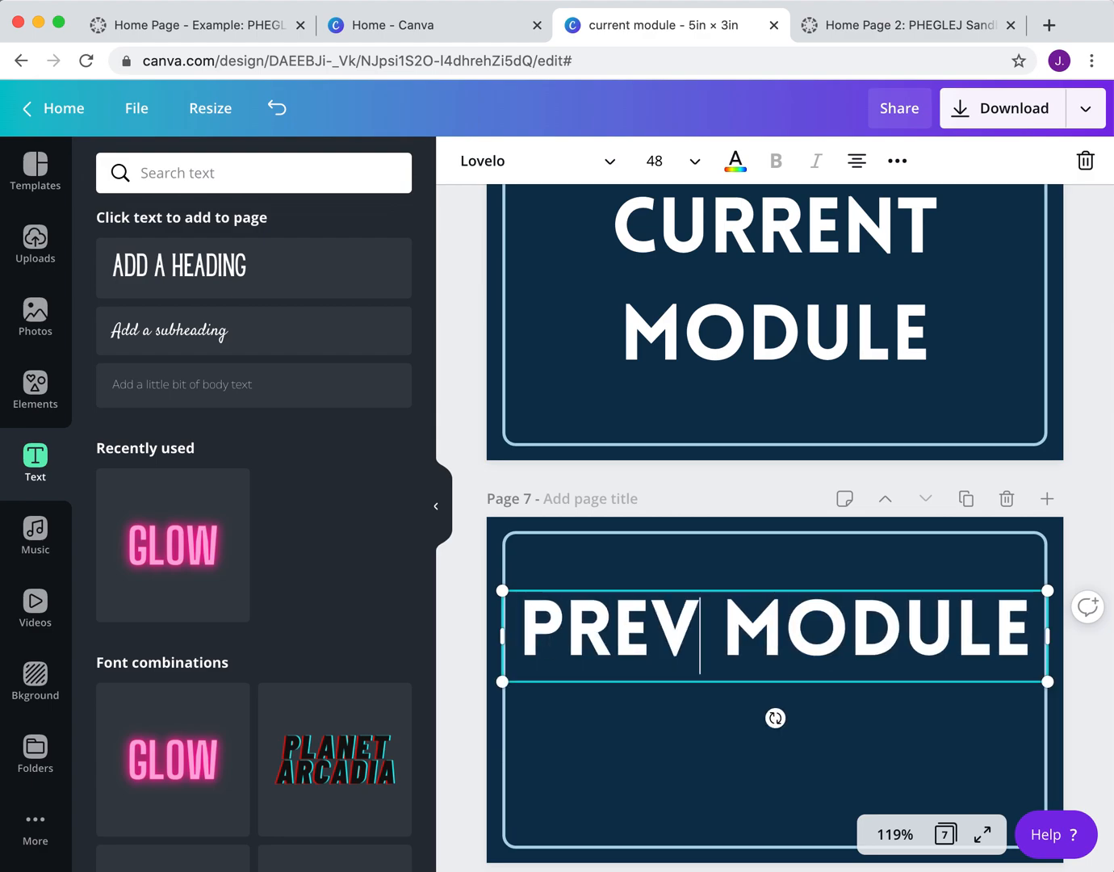
{"action": "left_click", "coordinate": [938, 732]}
{"action": "type", "text": "S"}
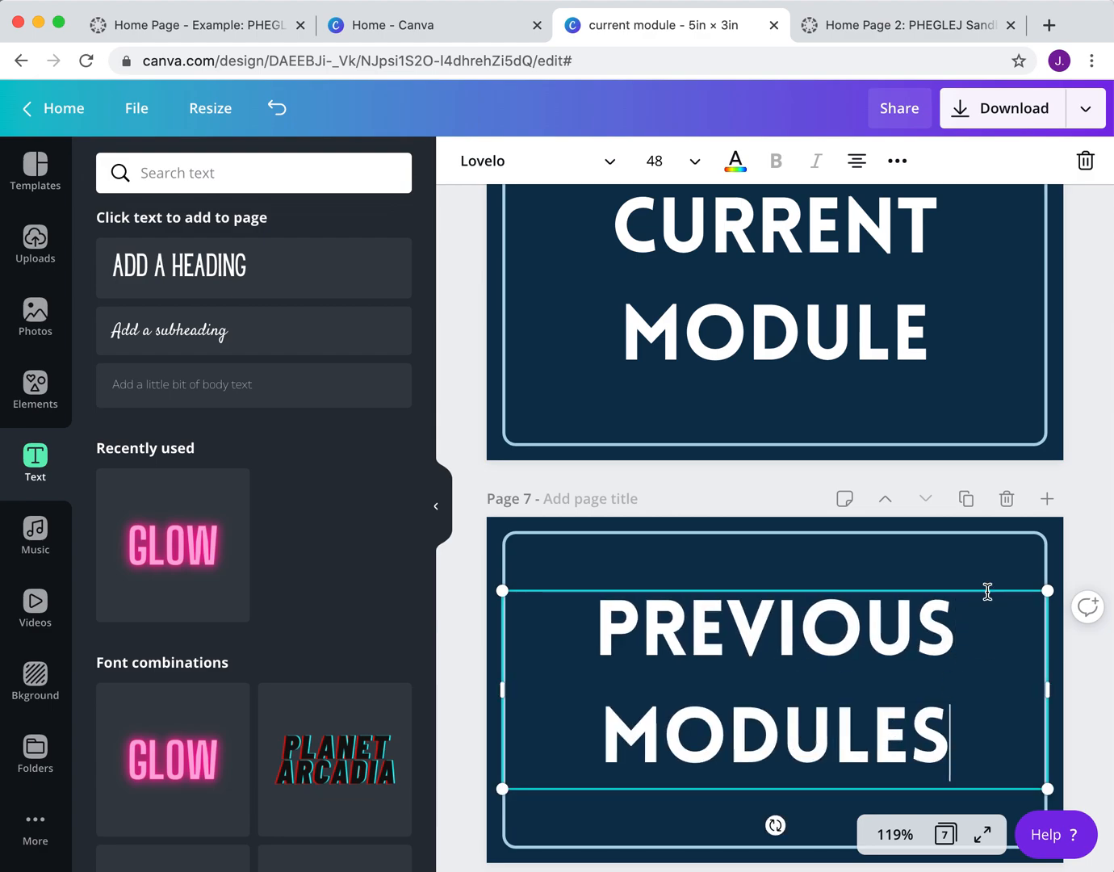
- Duplicate the outlined "PREVIOUS MODULES" page and replace the heading on the copy with "ZOOM CALL" on a single line
{"action": "left_click", "coordinate": [966, 498]}
{"action": "double_click", "coordinate": [855, 622]}
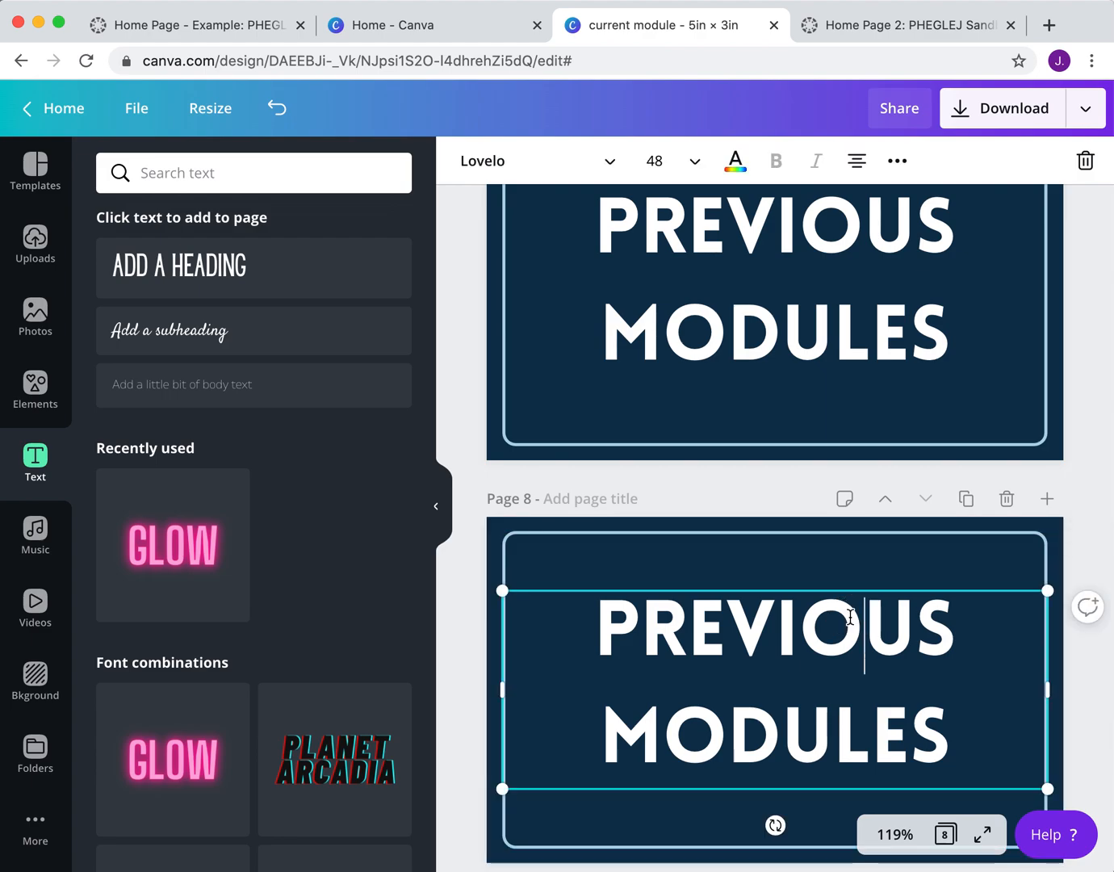
{"action": "triple_click", "coordinate": [856, 622]}
{"action": "type", "text": "ZOOM CALLS"}
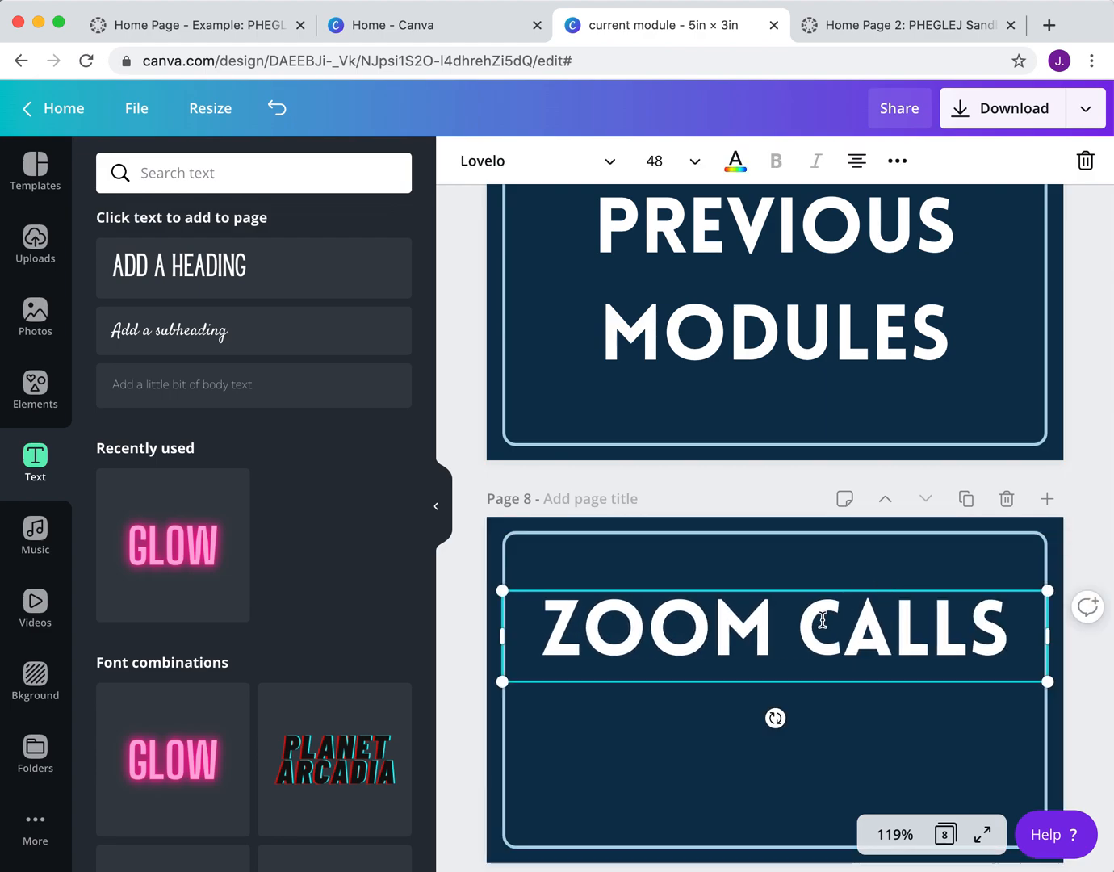
{"action": "key", "text": "BackSpace"}
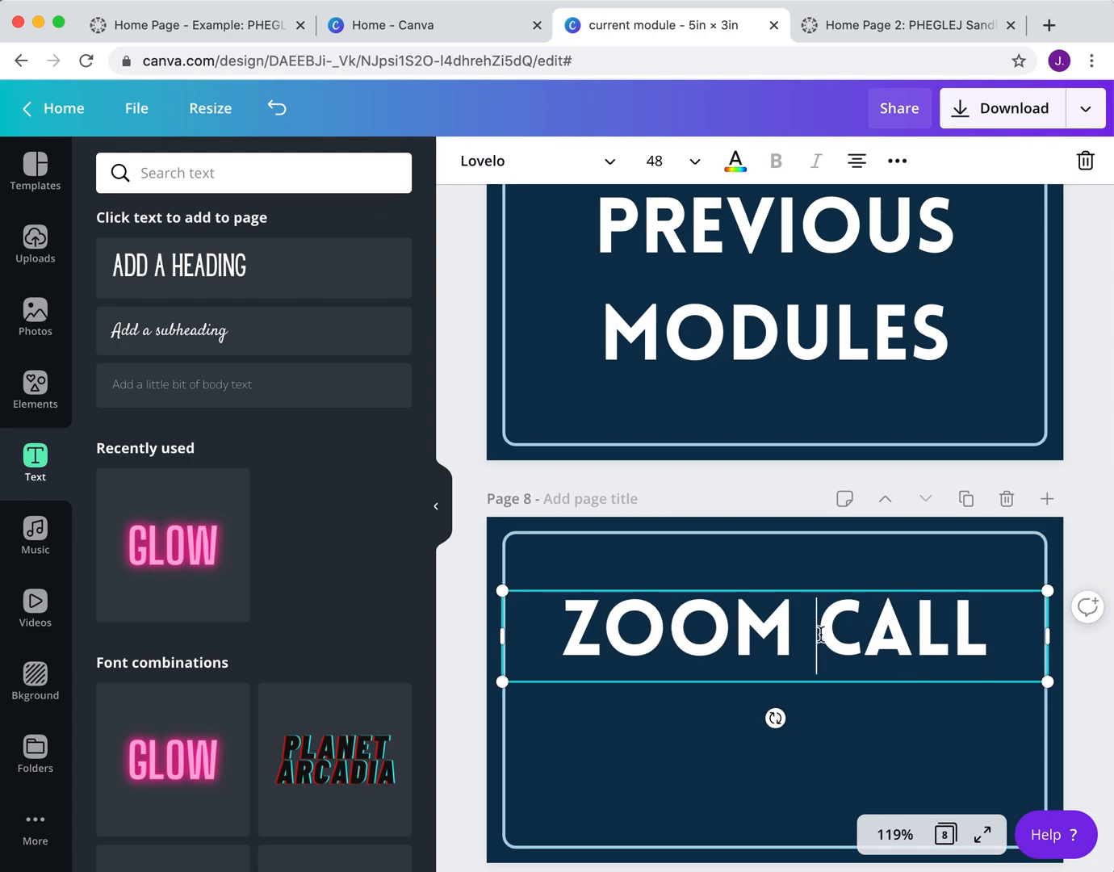
{"action": "key", "text": "Return"}
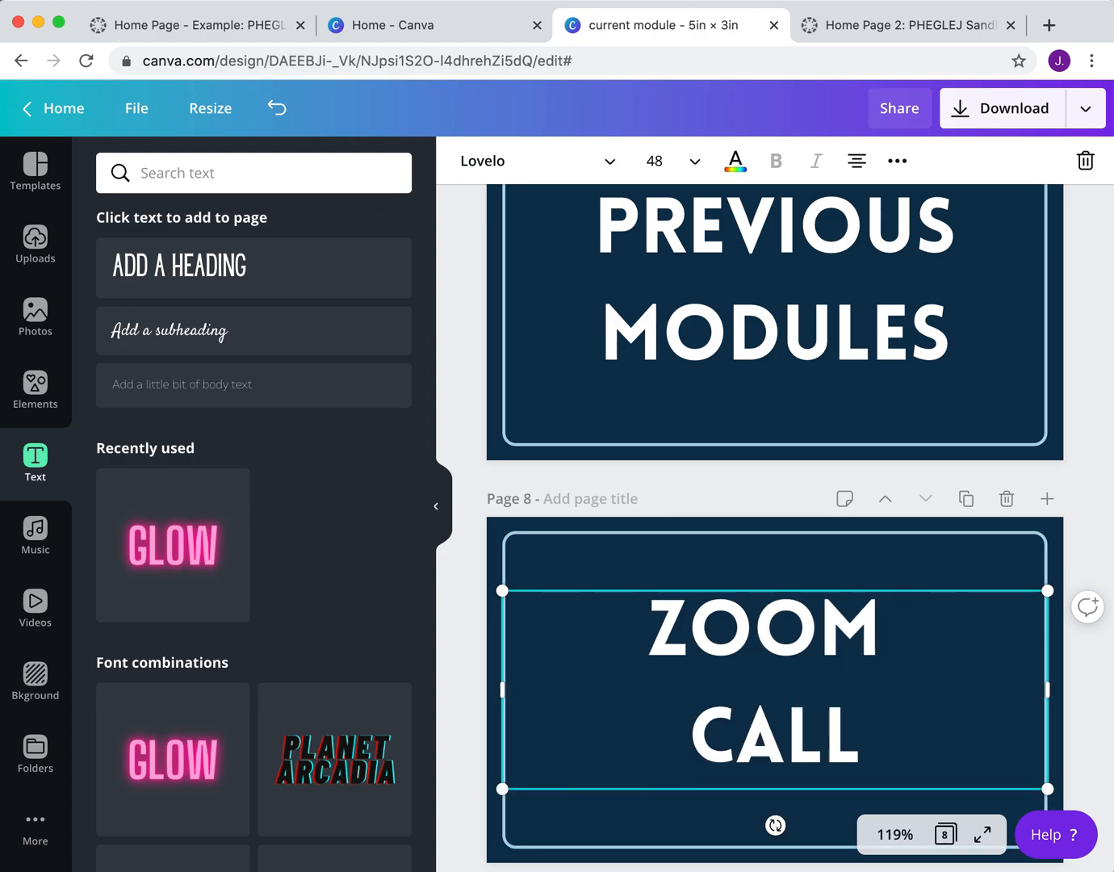
{"action": "key", "text": "BackSpace"}
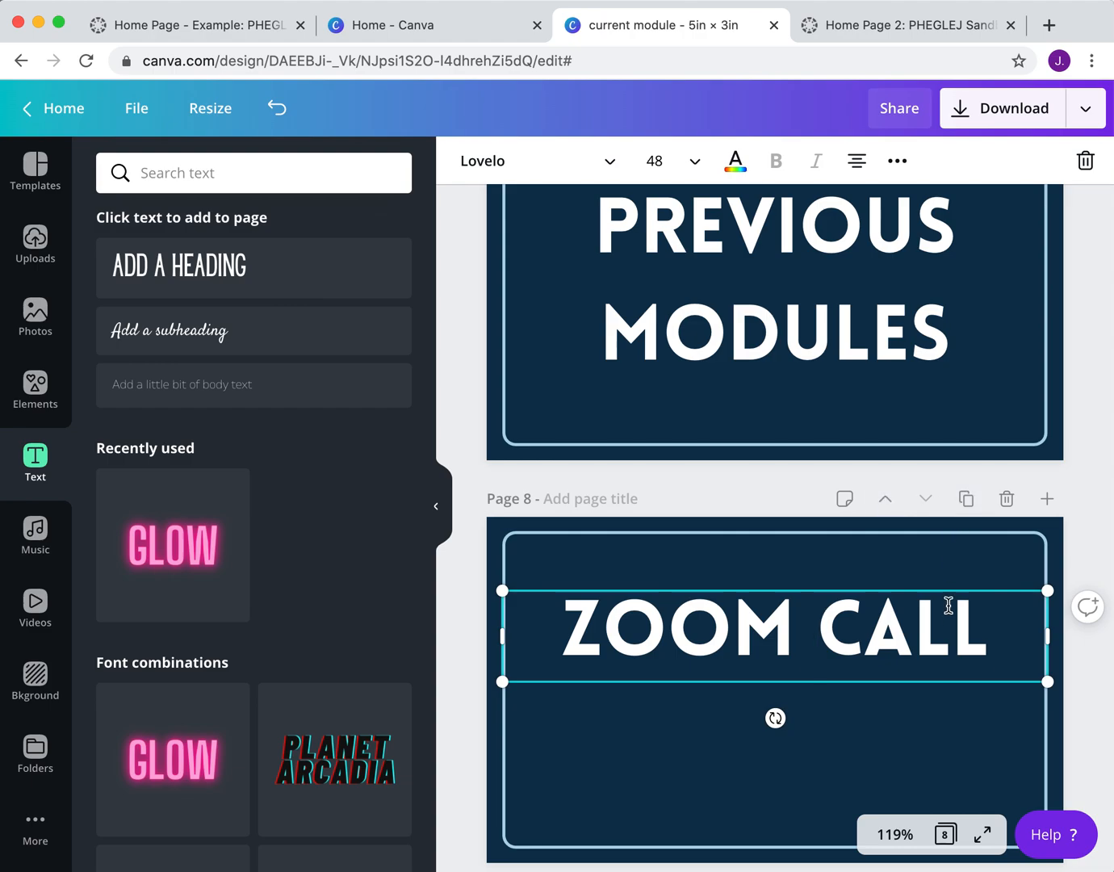
- Duplicate the outlined "ZOOM CALL" page and align the heading on the original to the middle of the page
{"action": "left_click", "coordinate": [966, 498]}
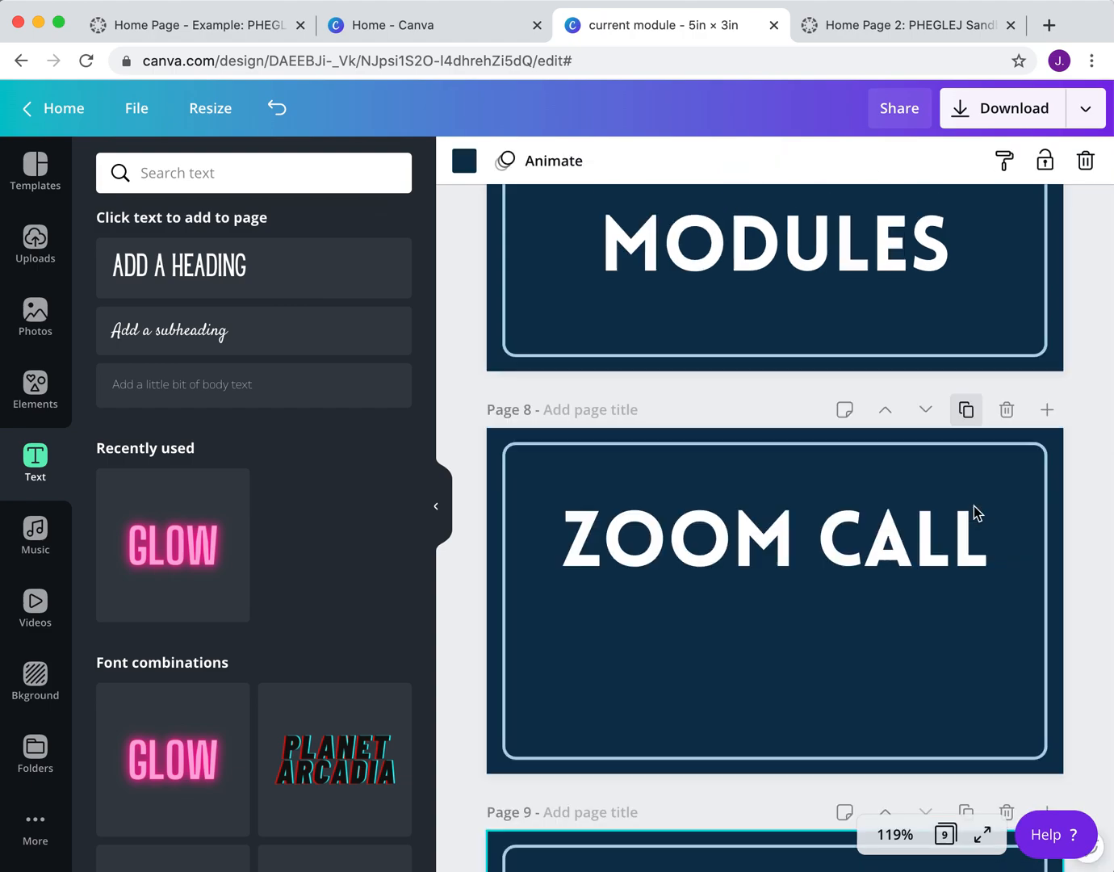
{"action": "scroll", "coordinate": [960, 449], "scroll_direction": "up", "scroll_amount": 2}
{"action": "left_click", "coordinate": [919, 384]}
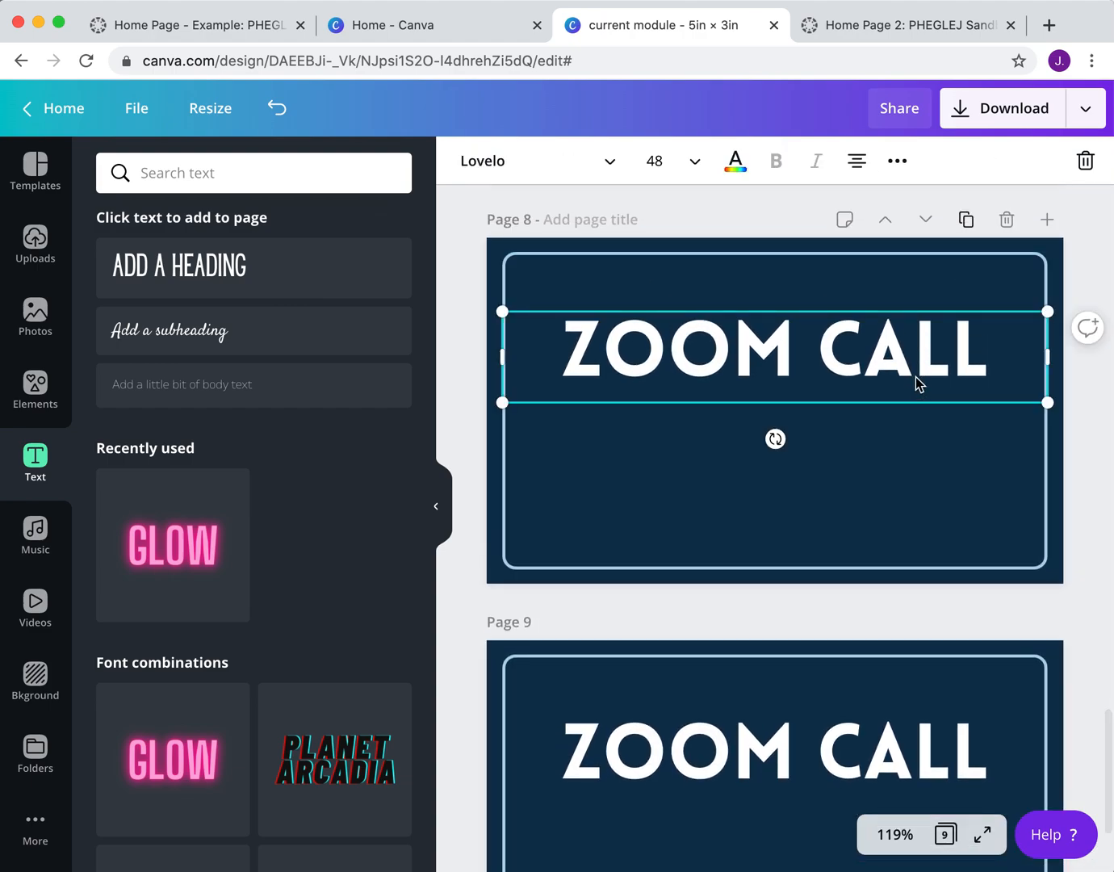
{"action": "left_click", "coordinate": [896, 160]}
{"action": "left_click", "coordinate": [653, 212]}
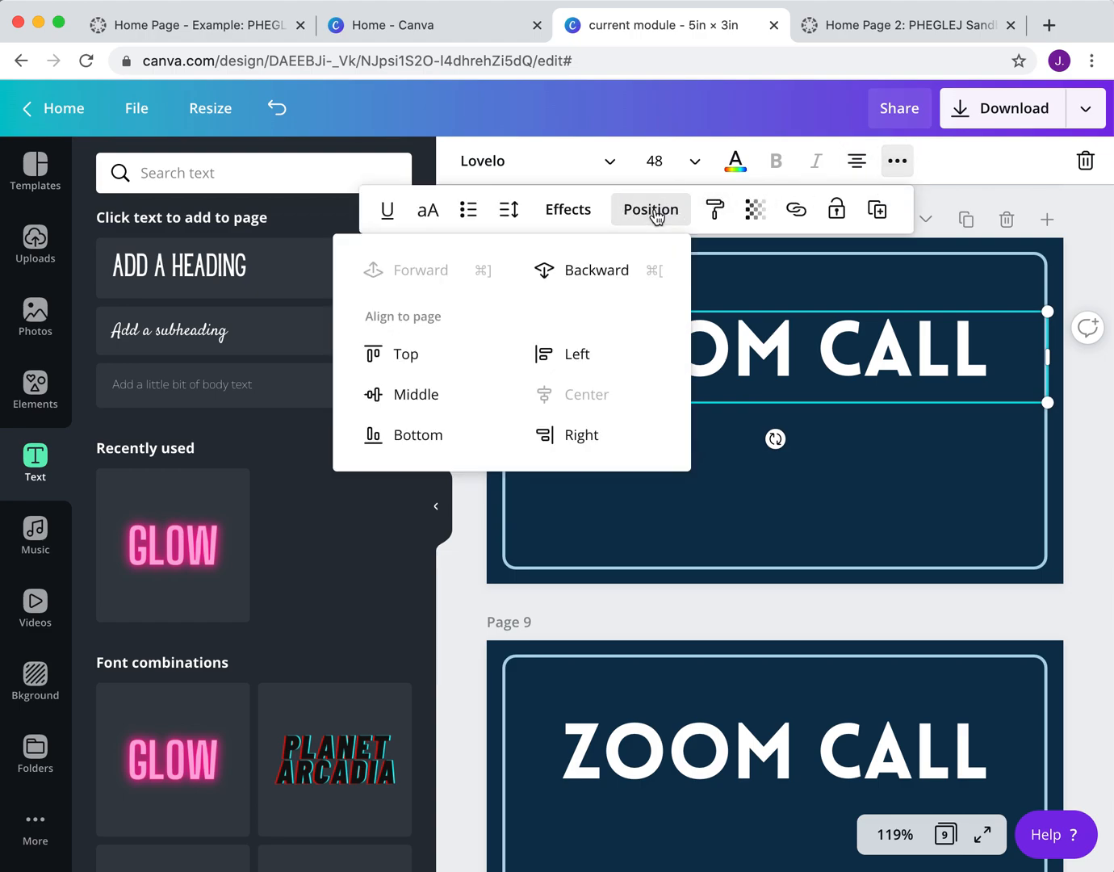
{"action": "left_click", "coordinate": [478, 395]}
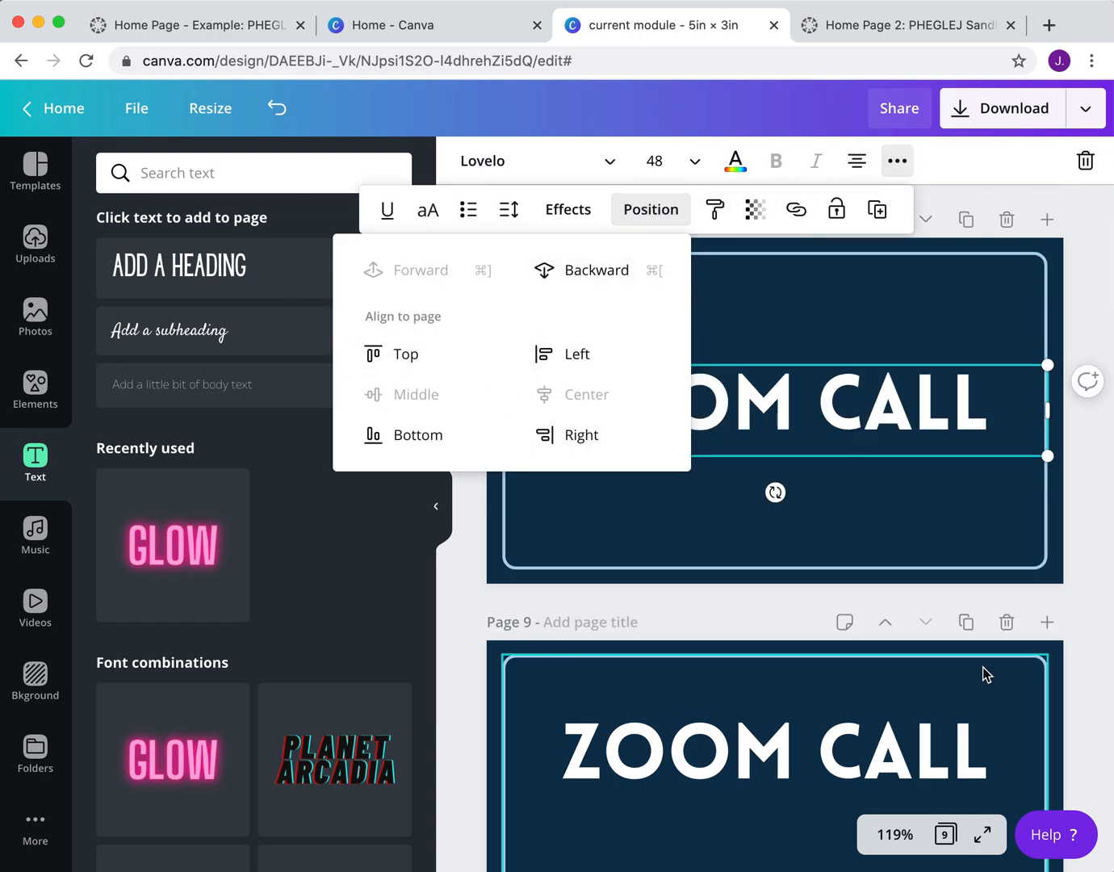
- Replace the heading on the copied outlined page with "CONTACT ME"
{"action": "left_click", "coordinate": [839, 730]}
{"action": "left_click", "coordinate": [841, 727]}
{"action": "type", "text": "CONTACT ME"}
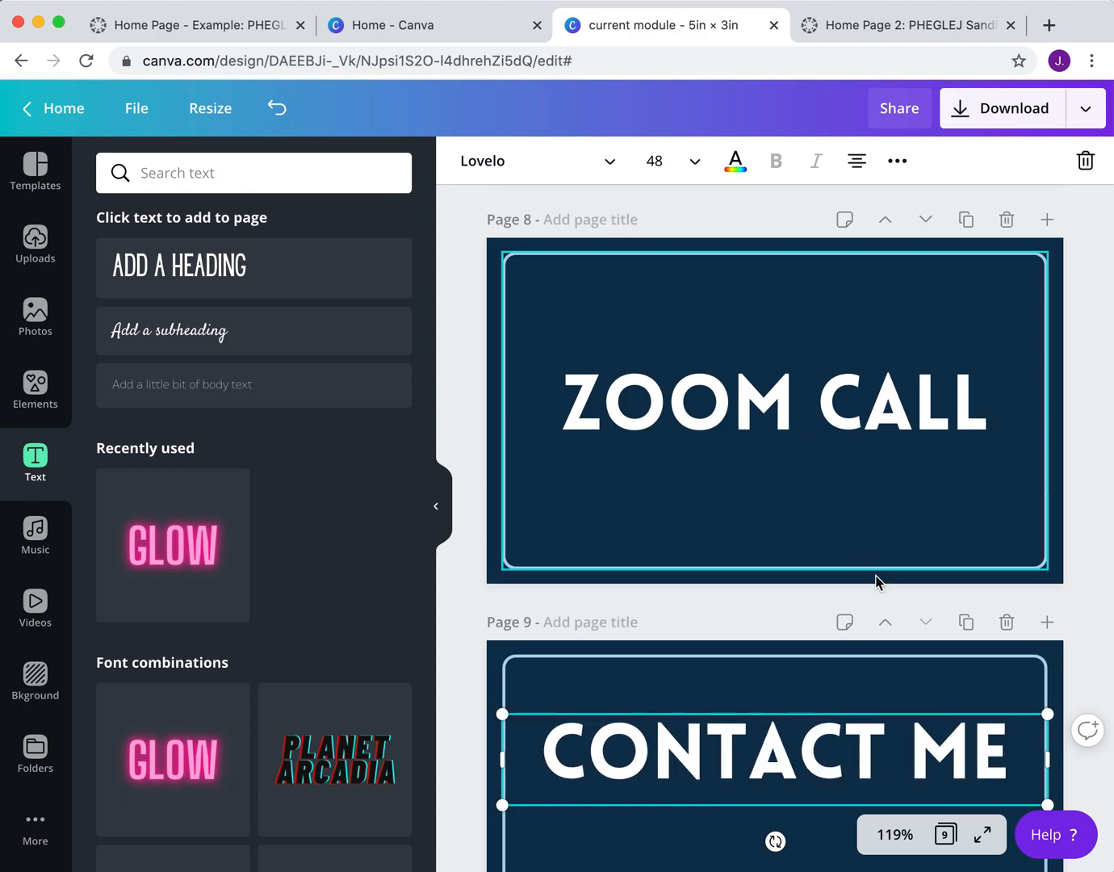
- Duplicate the outlined "CONTACT ME" page and align the heading on the original to the middle of the page
{"action": "left_click", "coordinate": [967, 621]}
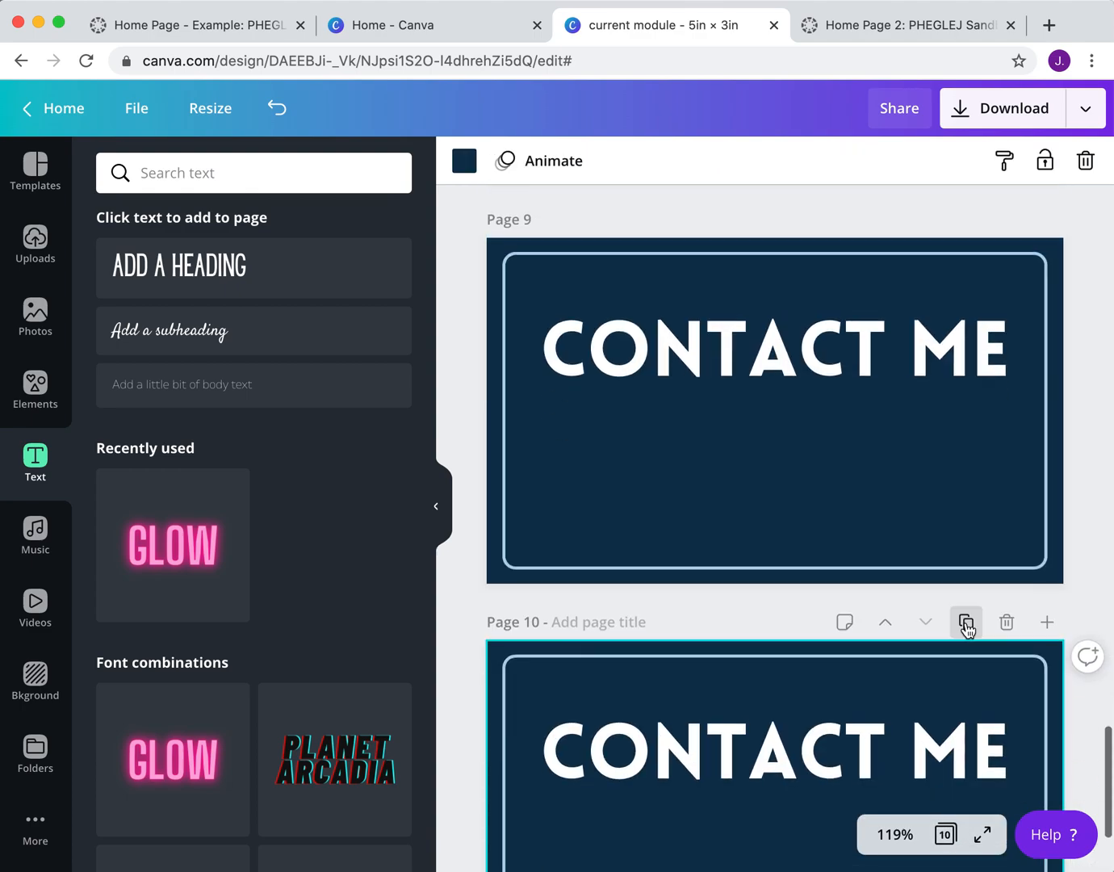
{"action": "left_click", "coordinate": [885, 349]}
{"action": "left_click", "coordinate": [897, 162]}
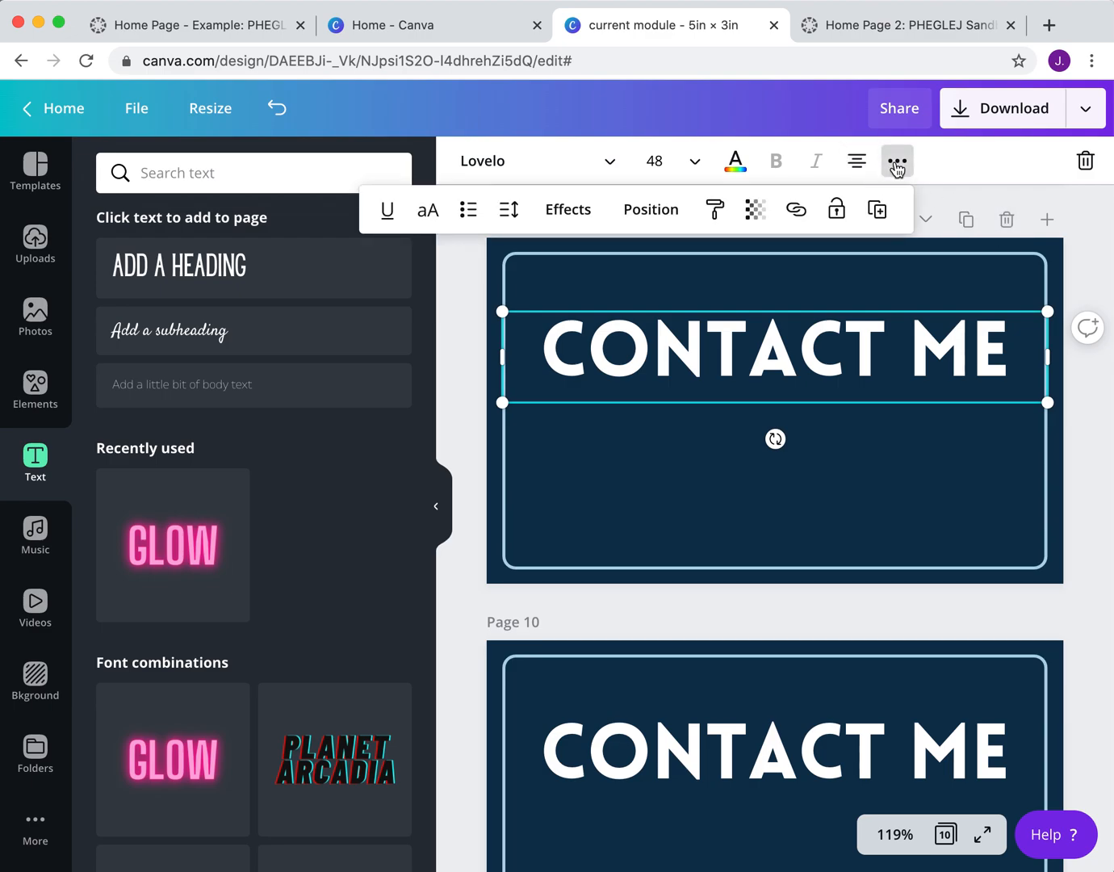
{"action": "left_click", "coordinate": [510, 210]}
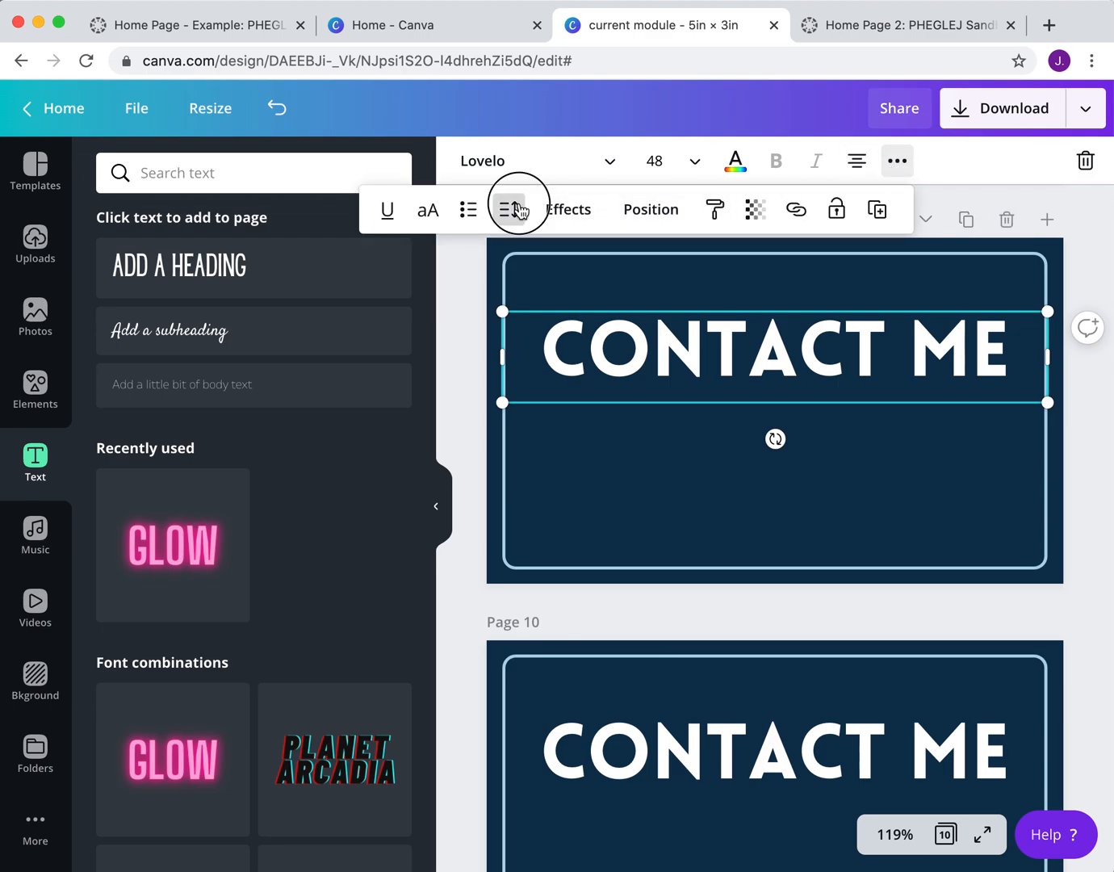
{"action": "left_click", "coordinate": [521, 212]}
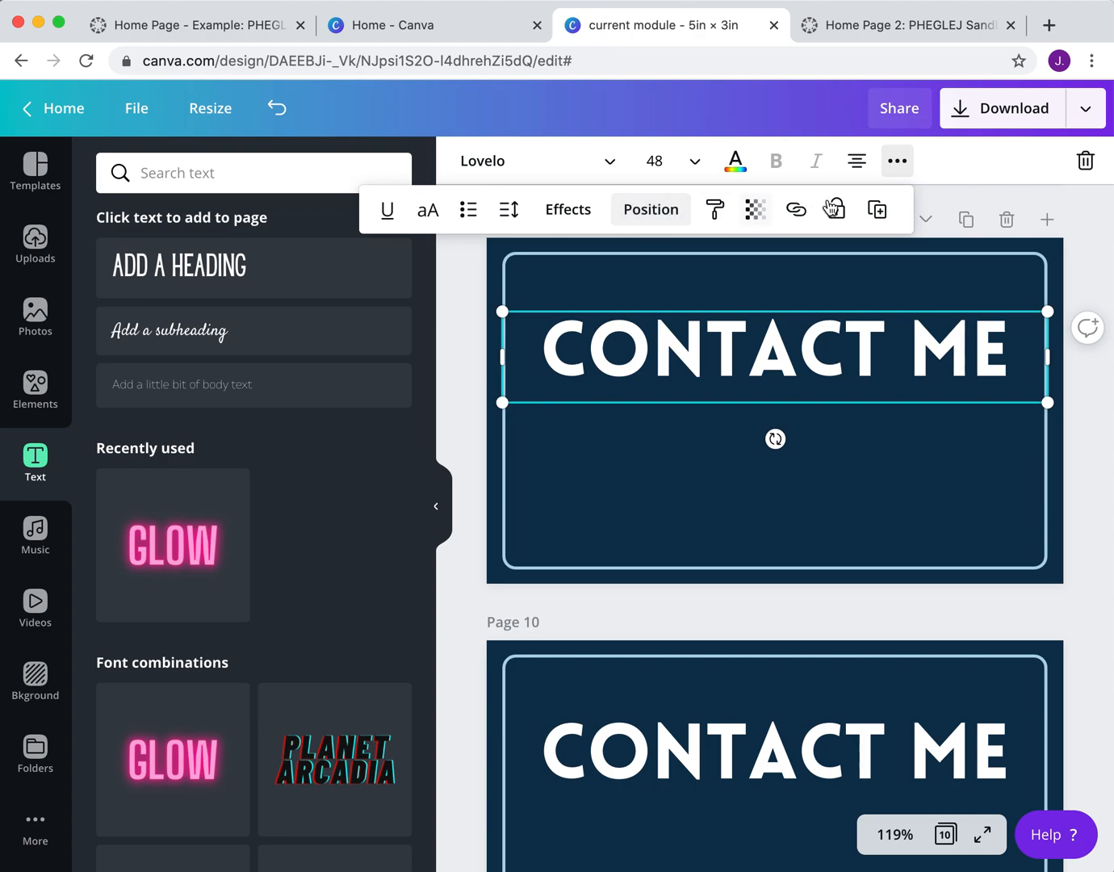
{"action": "left_click", "coordinate": [654, 215]}
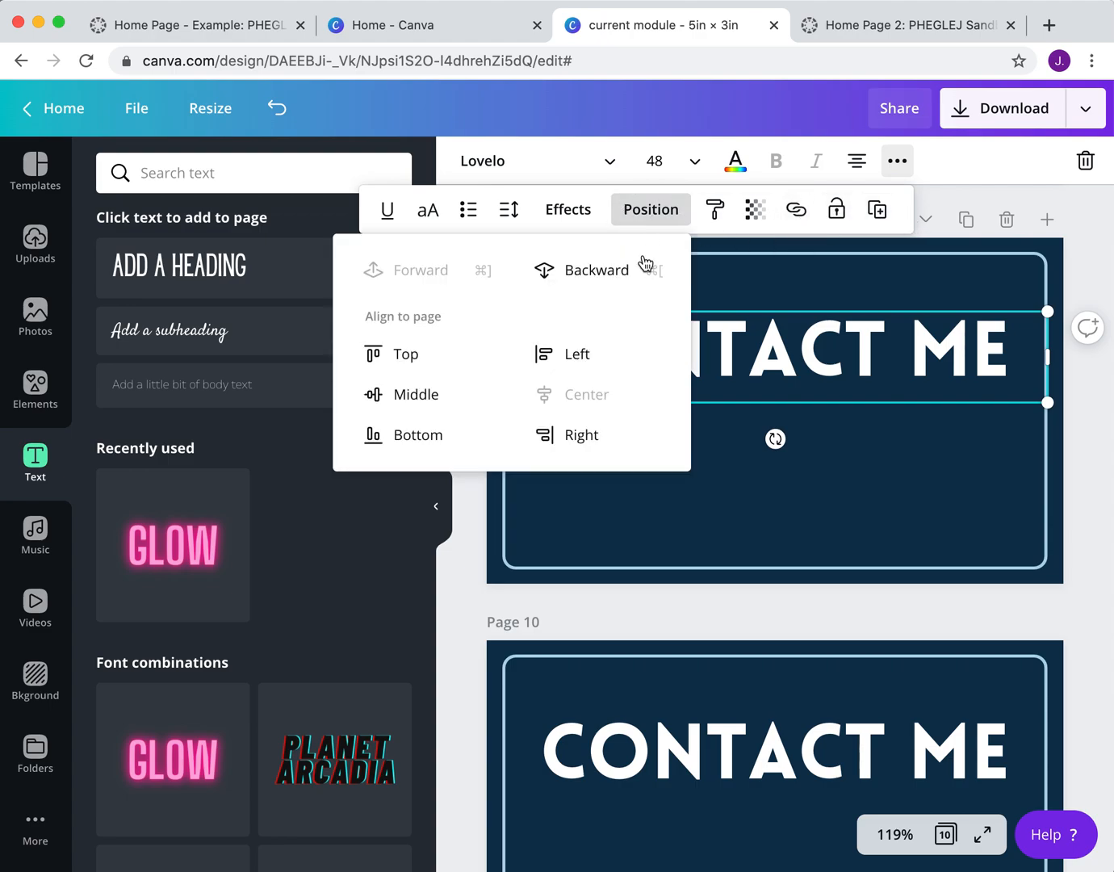
{"action": "left_click", "coordinate": [477, 397]}
- Replace the heading on the last outlined page with "GRADEBOOK" and align it to the middle of the page
{"action": "left_click", "coordinate": [669, 786]}
{"action": "left_click", "coordinate": [668, 780]}
{"action": "type", "text": "GRADEBOOK"}
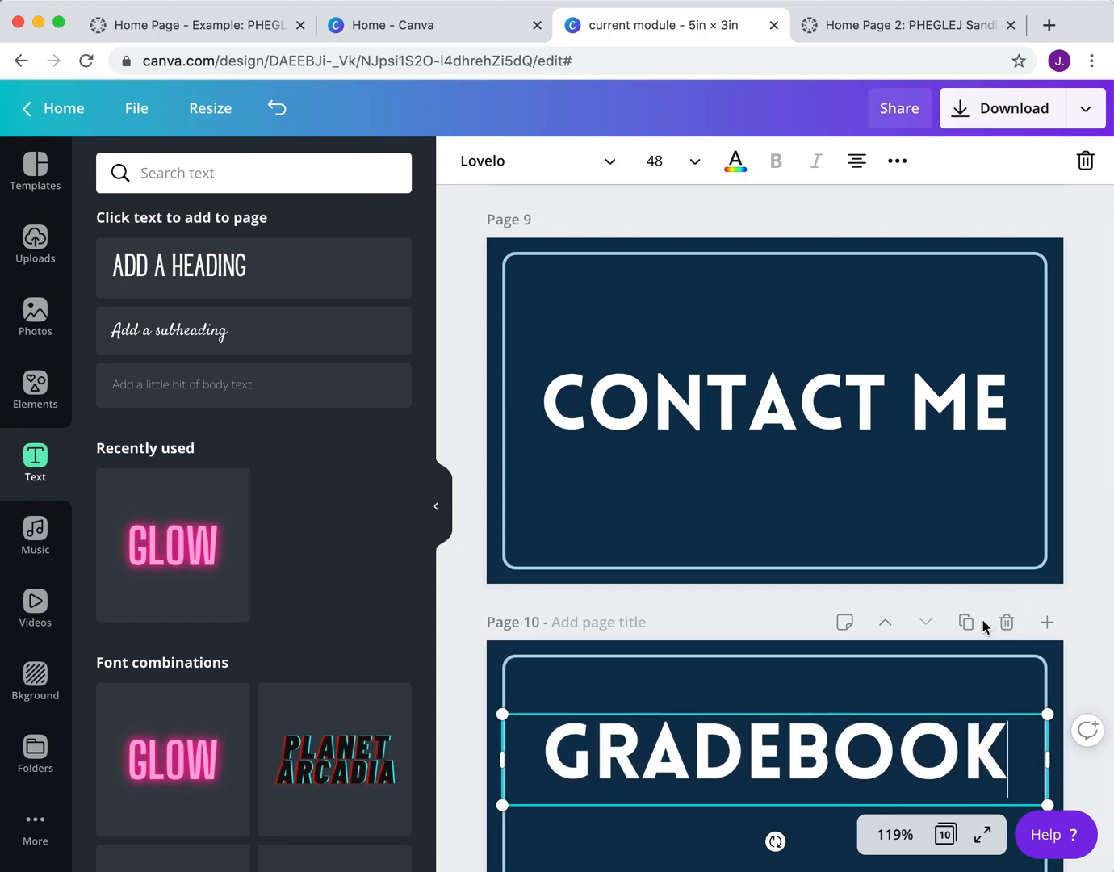
{"action": "left_click", "coordinate": [893, 163]}
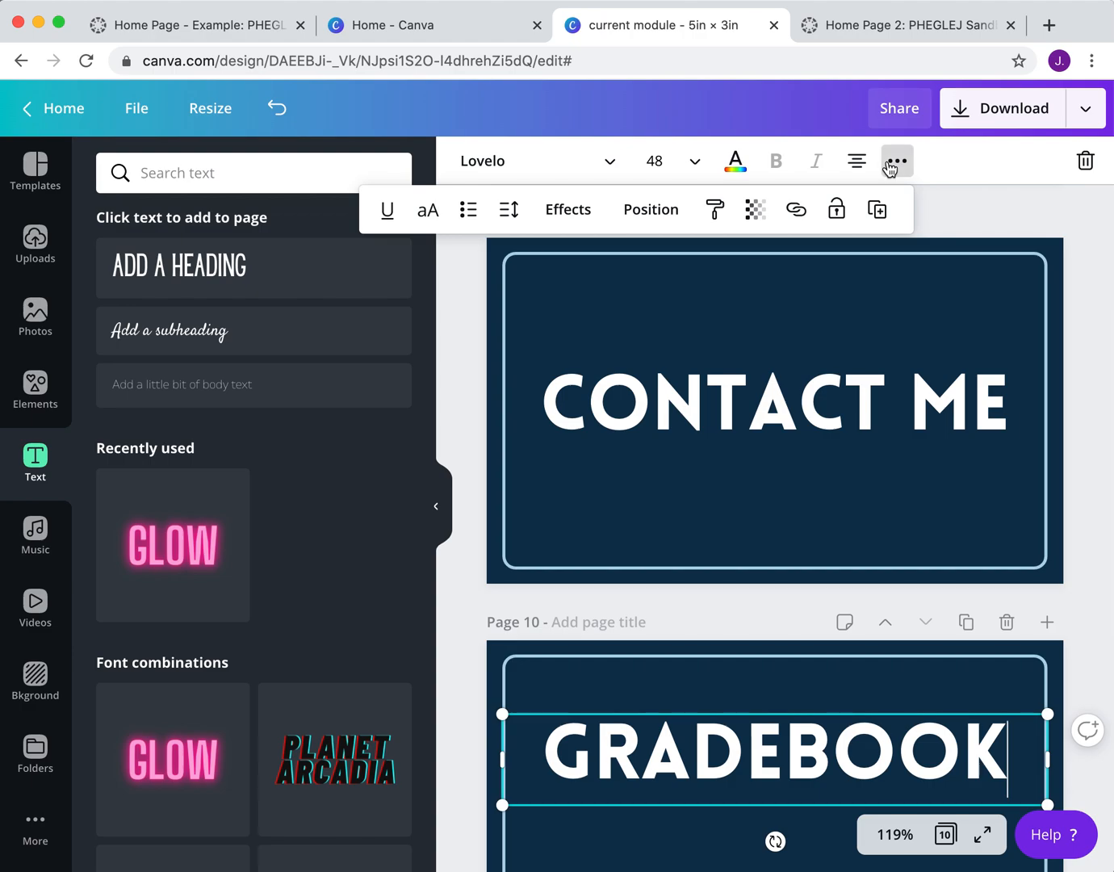
{"action": "left_click", "coordinate": [673, 215]}
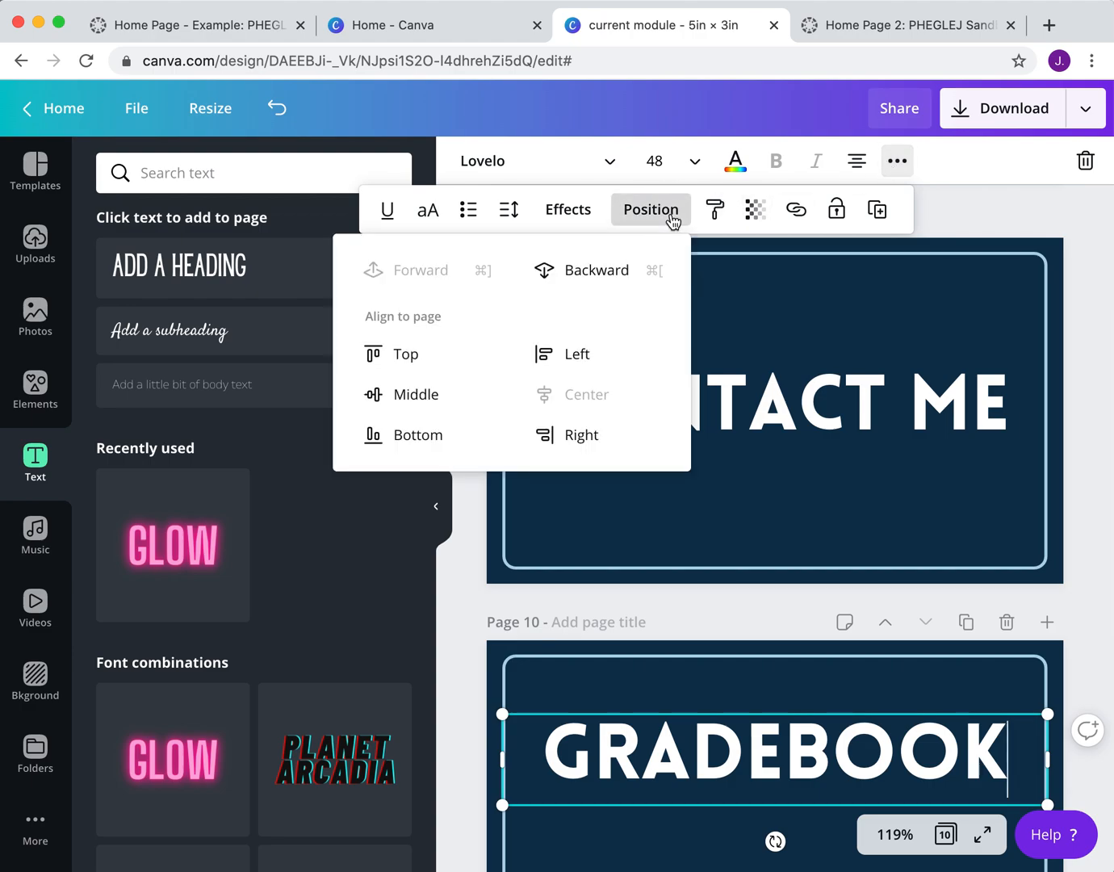
{"action": "left_click", "coordinate": [484, 401]}
{"action": "left_click", "coordinate": [1082, 442]}
- Duplicate the striped "WEEKLY SCHEDULE" page and replace the heading on the copy with "GRADEBOOK"
{"action": "scroll", "coordinate": [1083, 443], "scroll_direction": "up", "scroll_amount": 8}
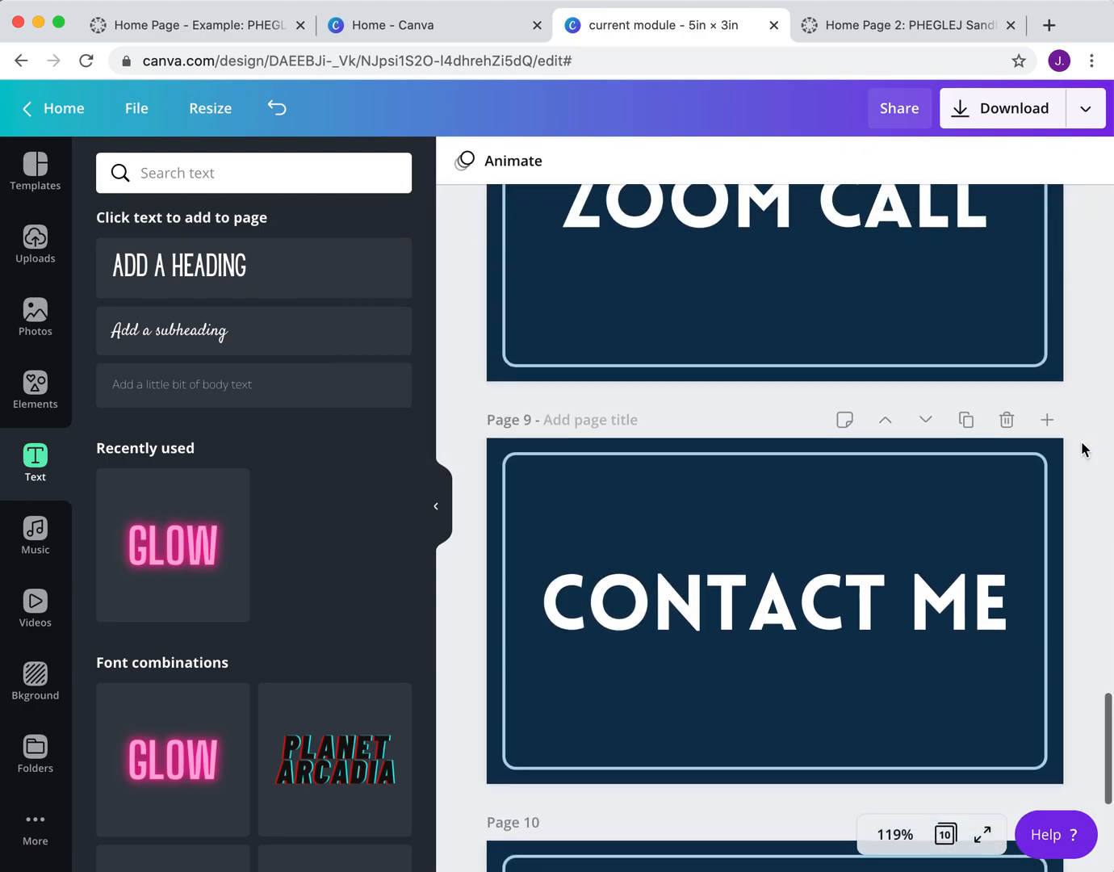
{"action": "scroll", "coordinate": [1082, 443], "scroll_direction": "up", "scroll_amount": 10}
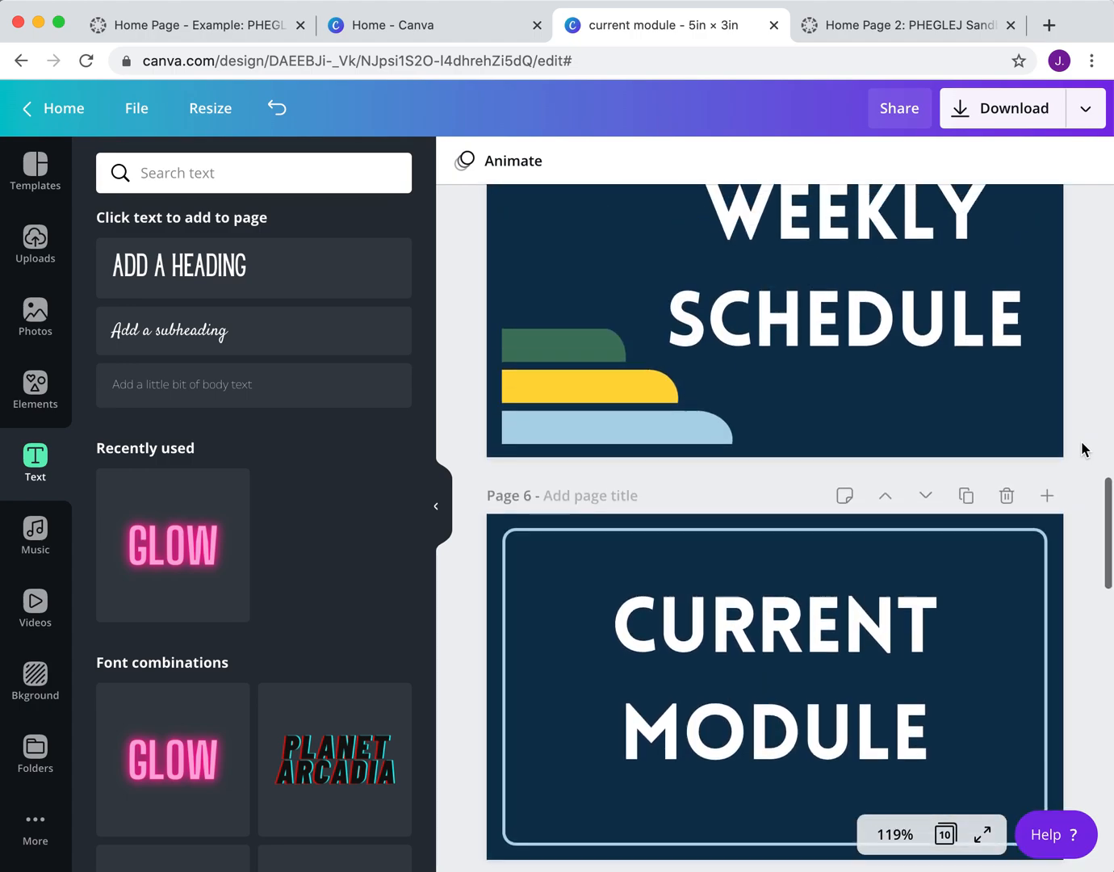
{"action": "left_click", "coordinate": [967, 315]}
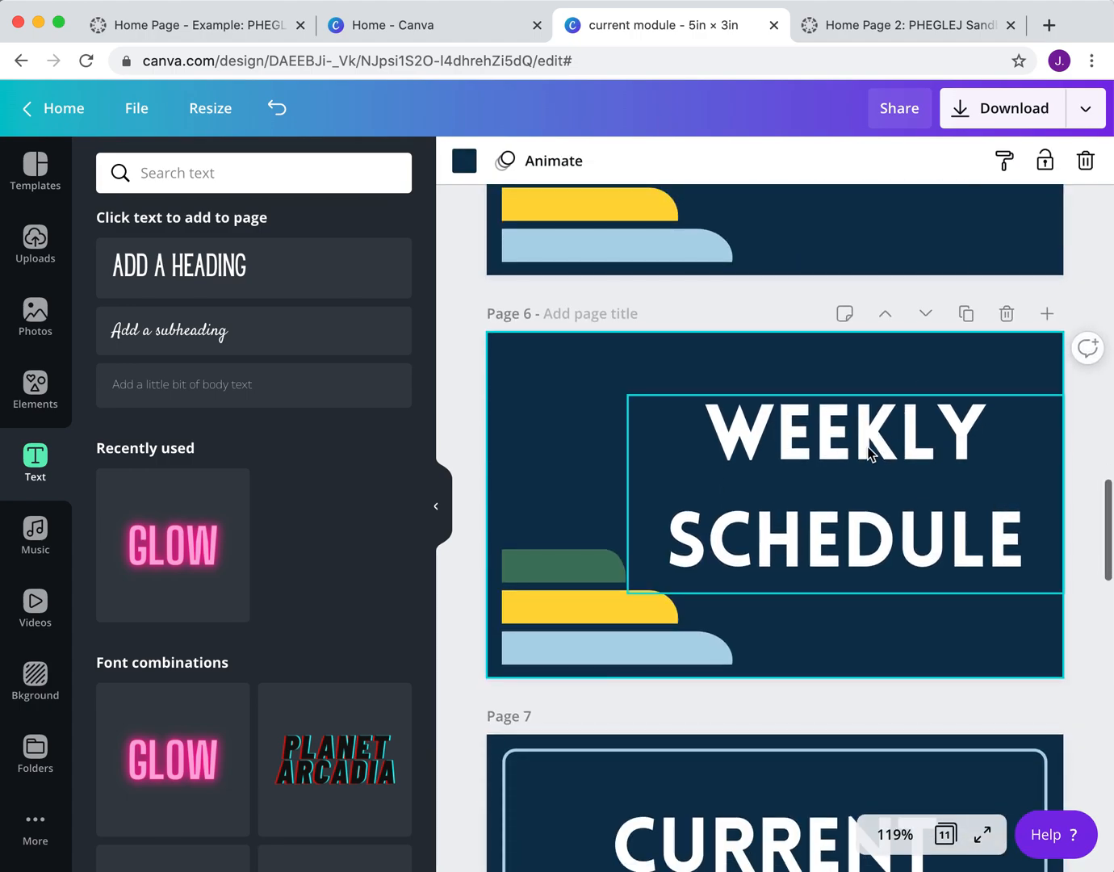
{"action": "left_click", "coordinate": [861, 455]}
{"action": "left_click", "coordinate": [860, 453]}
{"action": "type", "text": "GRADEBOOK"}
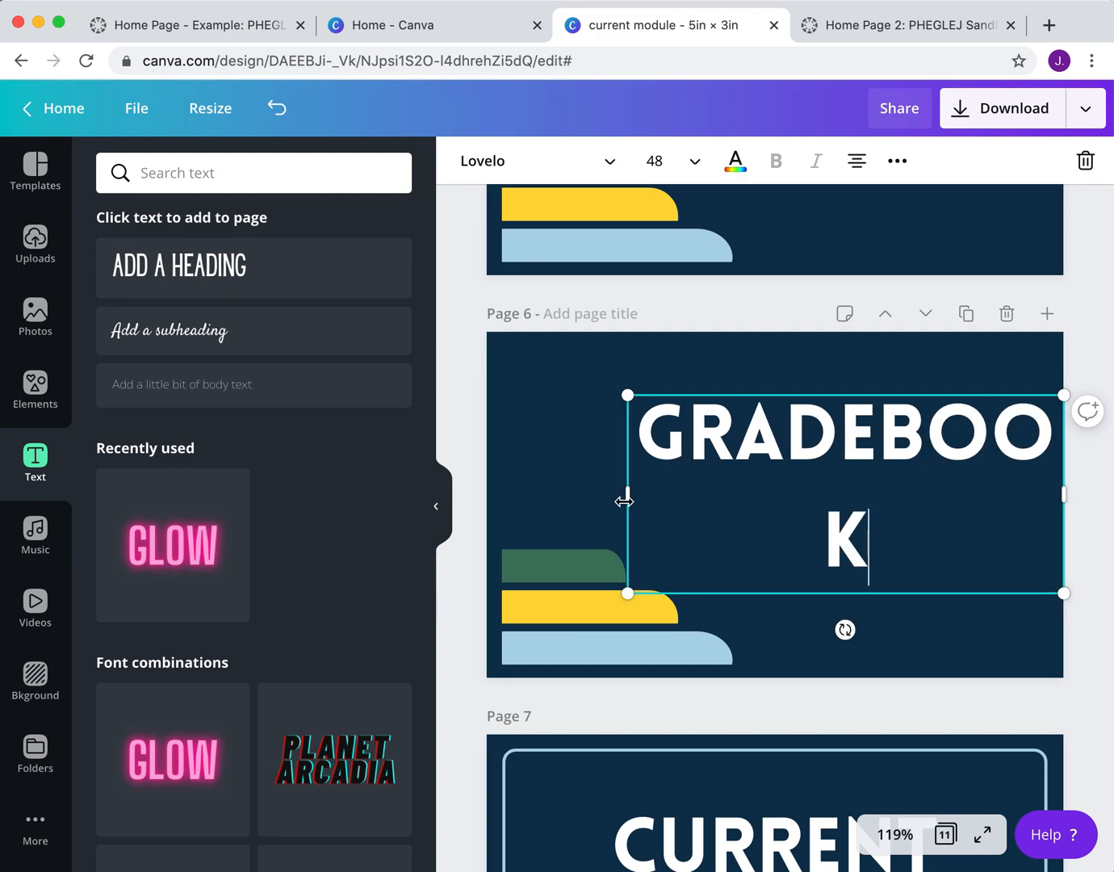
- Widen the striped page's "GRADEBOOK" text box to fit the word on one line and move it slightly down
{"action": "left_click_drag", "start_coordinate": [615, 501], "coordinate": [587, 502]}
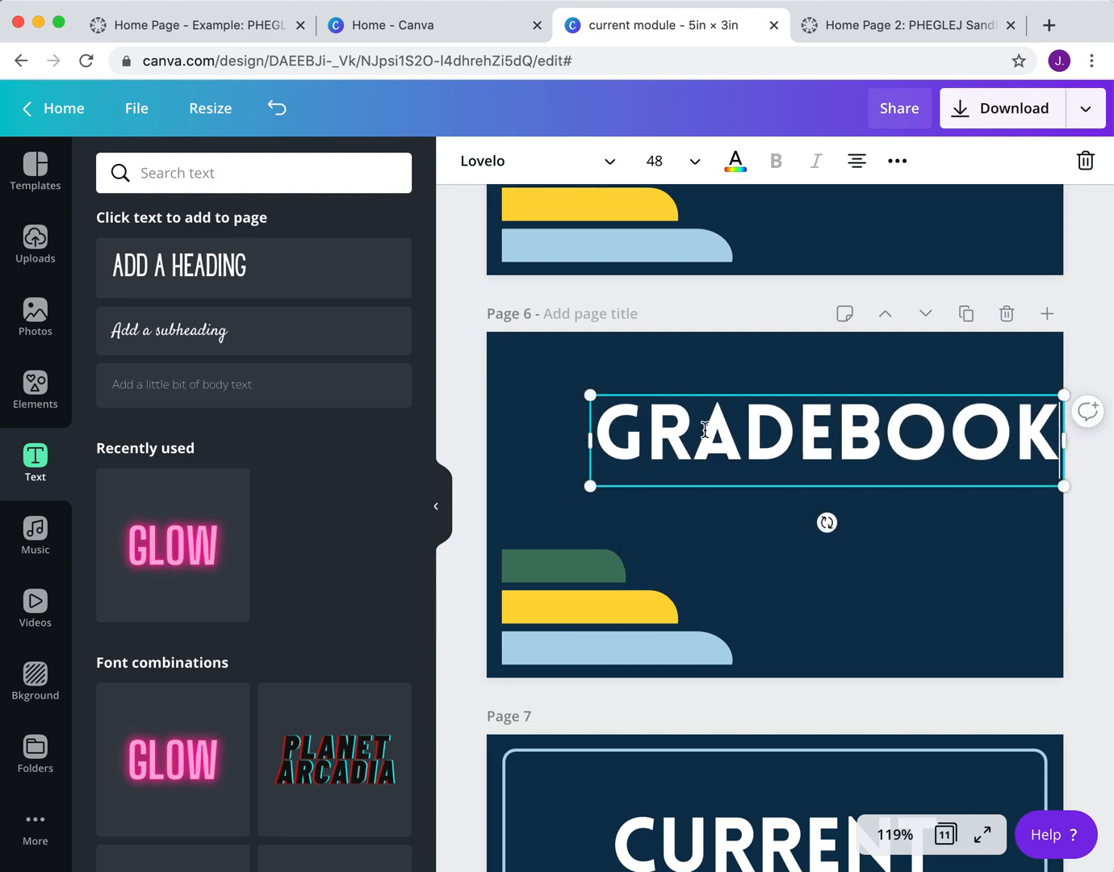
{"action": "left_click_drag", "start_coordinate": [843, 395], "coordinate": [842, 436]}
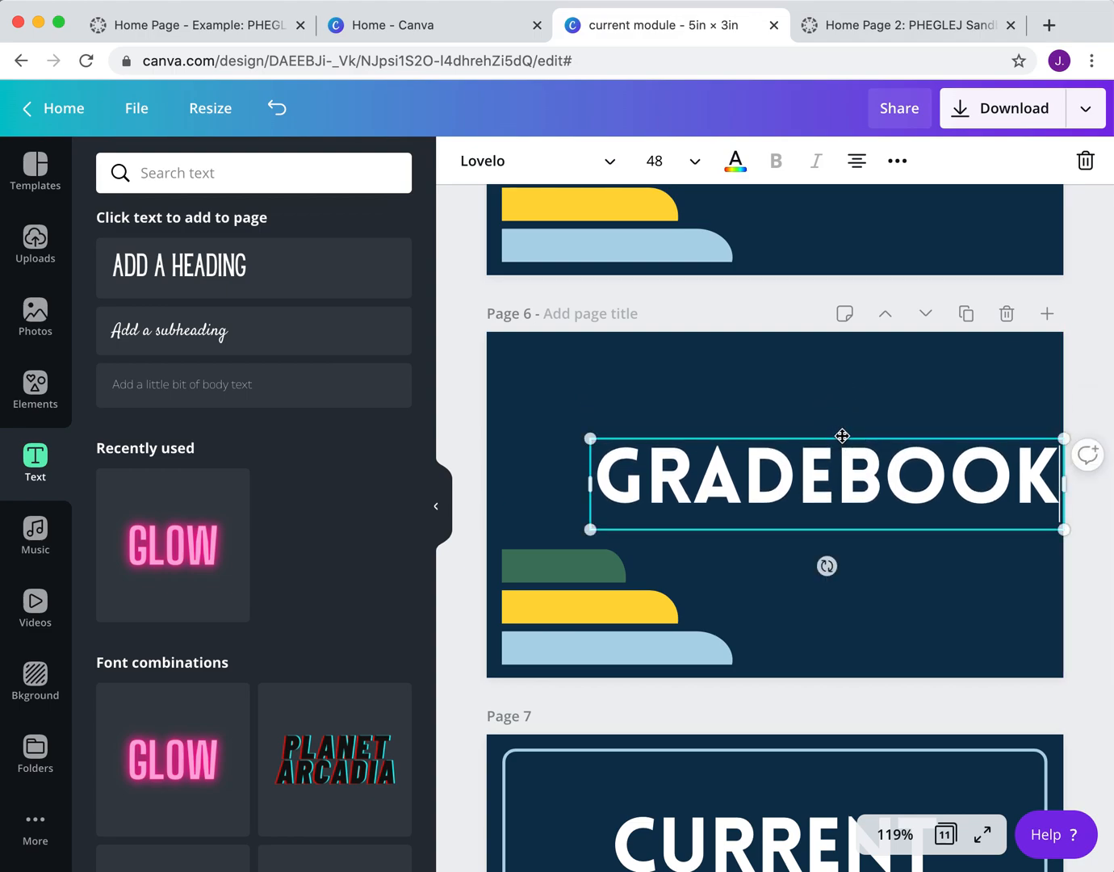
{"action": "left_click", "coordinate": [1095, 292]}
- Rename the design as "Canvas Buttons (Math)"
{"action": "left_click", "coordinate": [148, 95]}
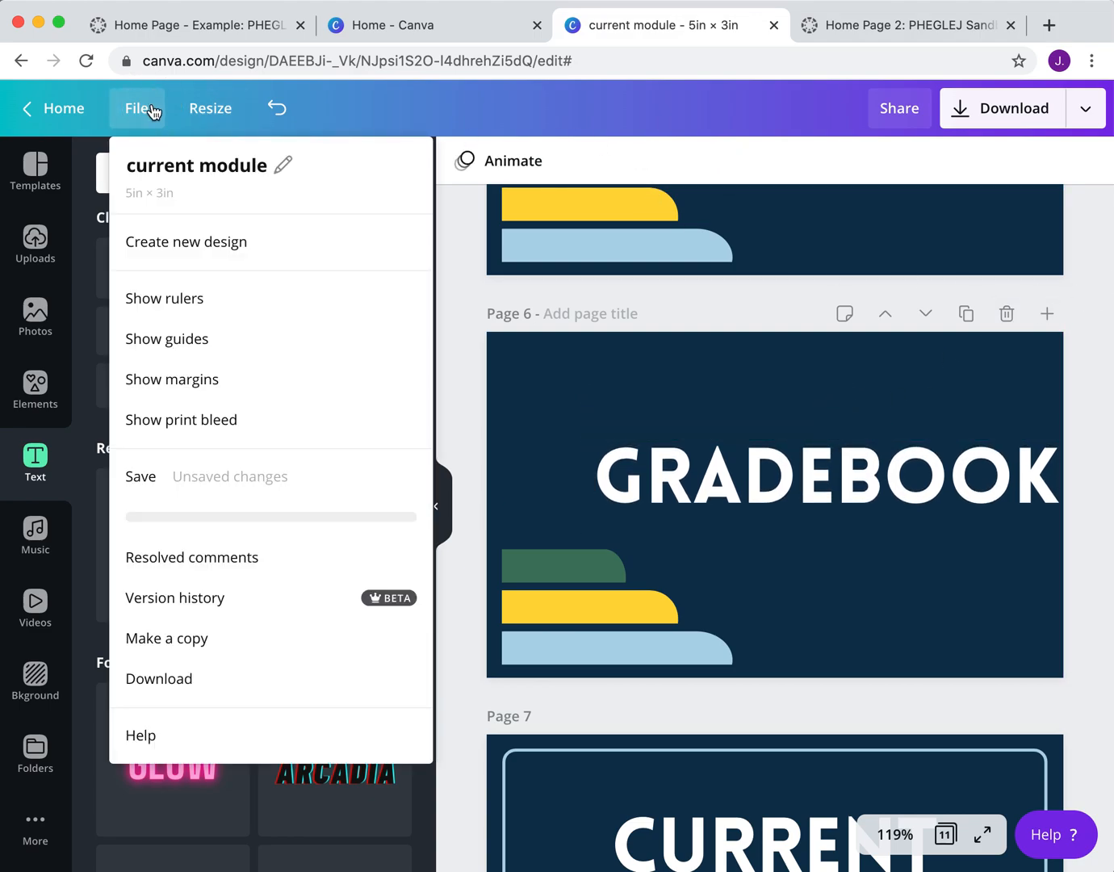
{"action": "left_click", "coordinate": [228, 162]}
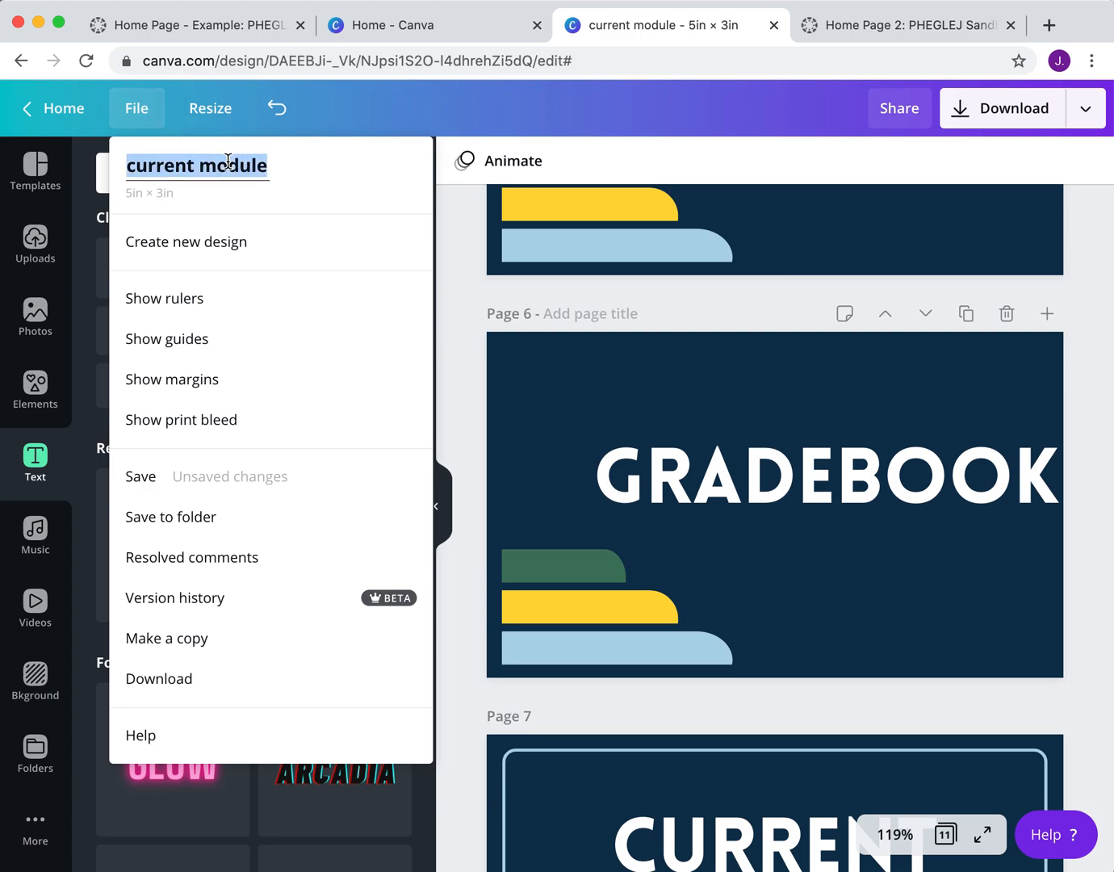
{"action": "type", "text": "Canvas Buttons (Math"}
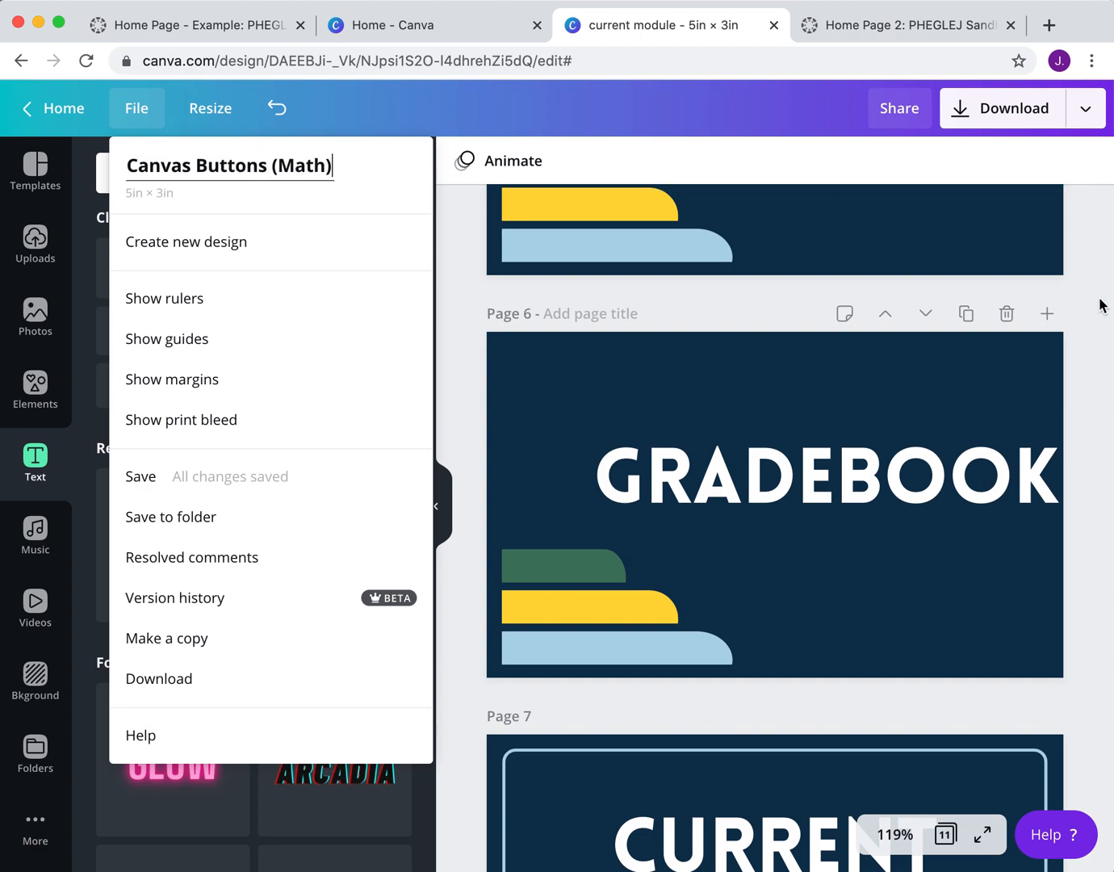
{"action": "left_click", "coordinate": [1099, 306]}
- Collapse the text side panel and look through the outlined button pages at the larger size
{"action": "scroll", "coordinate": [1097, 306], "scroll_direction": "down", "scroll_amount": 6}
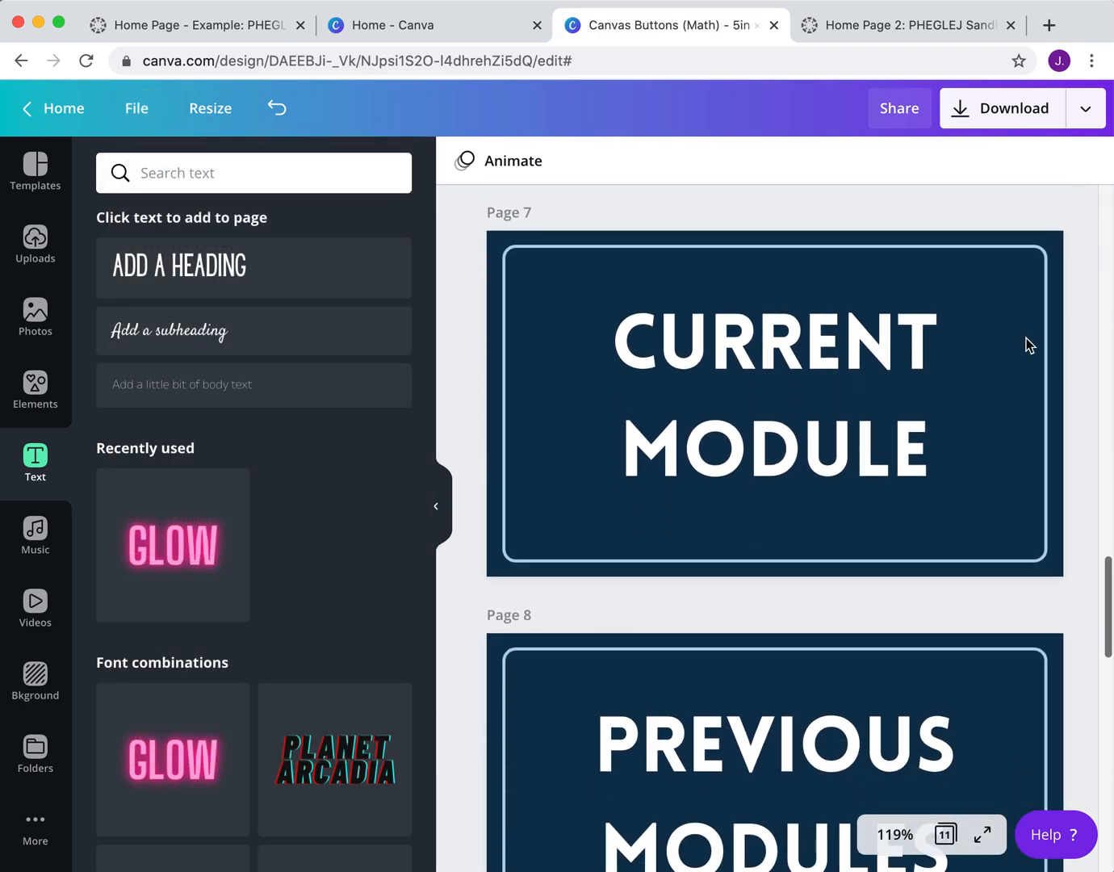
{"action": "left_click", "coordinate": [441, 501]}
{"action": "scroll", "coordinate": [439, 495], "scroll_direction": "down", "scroll_amount": 8}
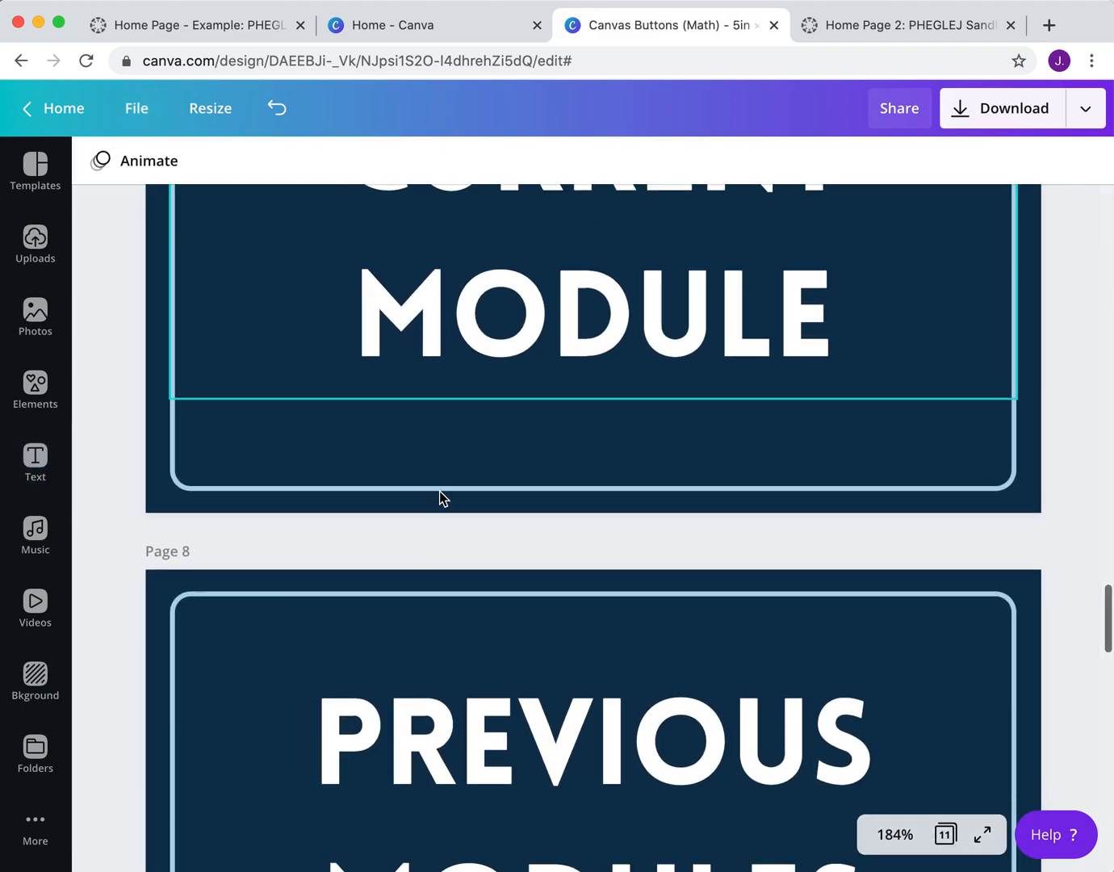
{"action": "scroll", "coordinate": [439, 495], "scroll_direction": "down", "scroll_amount": 5}
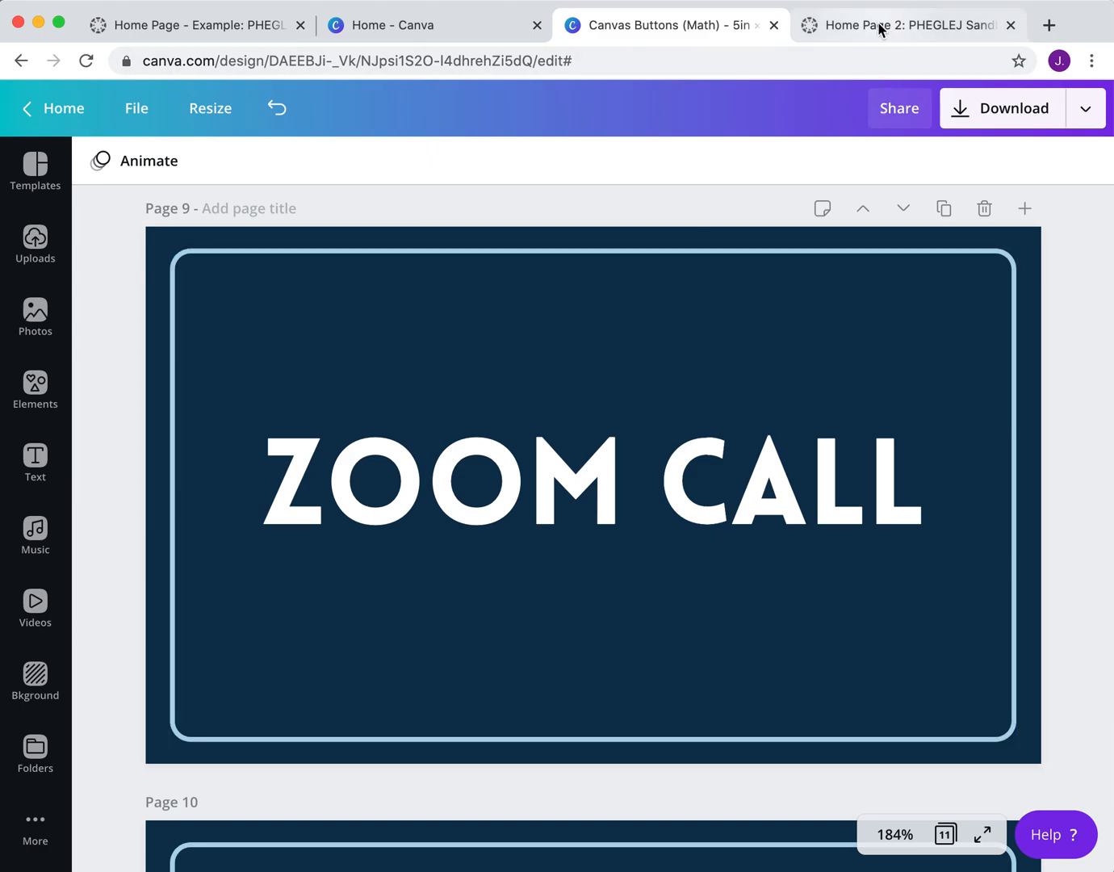
- Download all 11 pages as PNG images and extract the downloaded zip archive in the Downloads folder
{"action": "left_click", "coordinate": [1048, 111]}
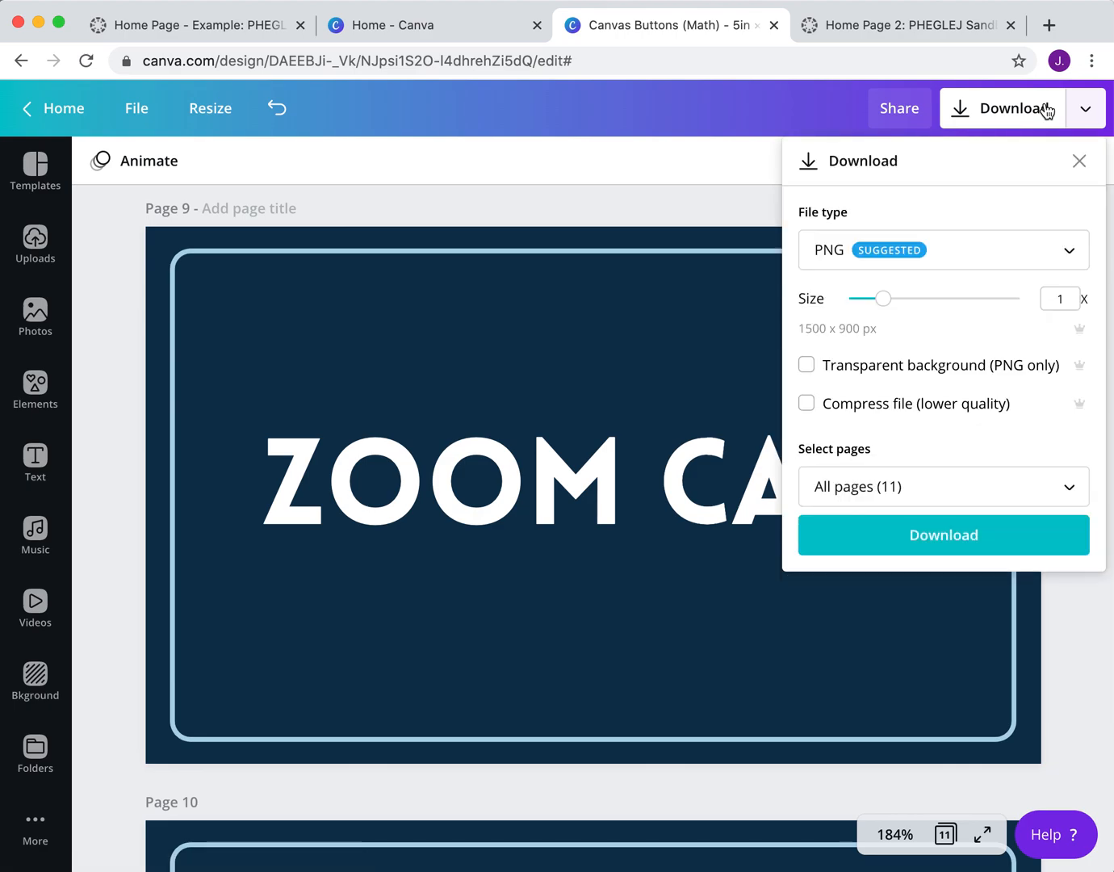
{"action": "left_click", "coordinate": [1044, 487]}
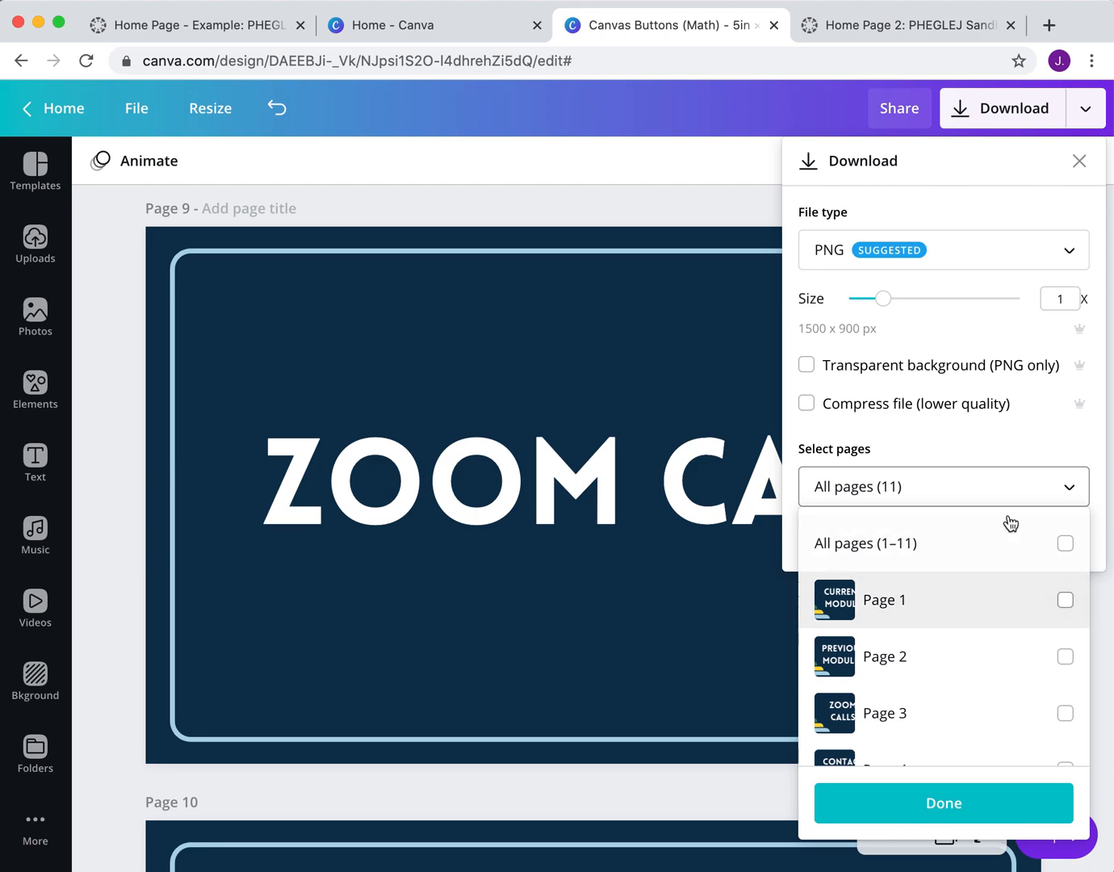
{"action": "left_click", "coordinate": [1020, 485]}
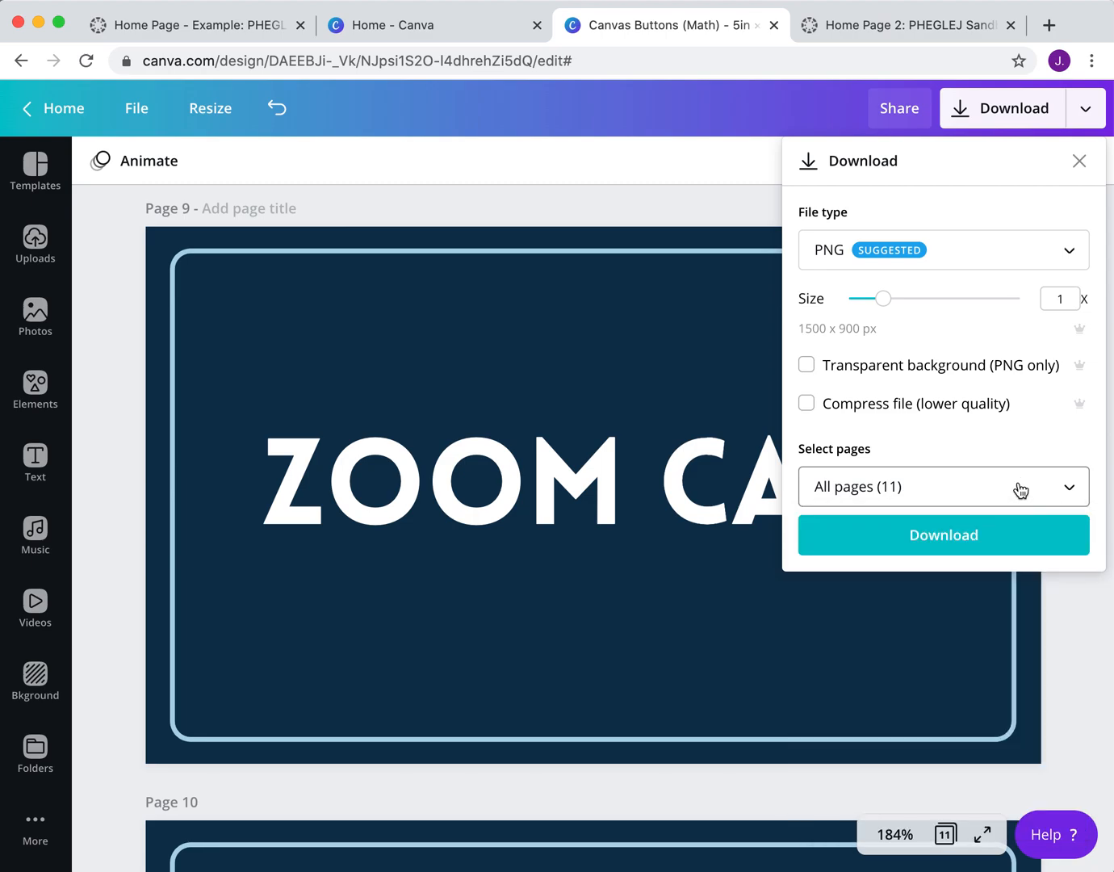
{"action": "left_click", "coordinate": [994, 539]}
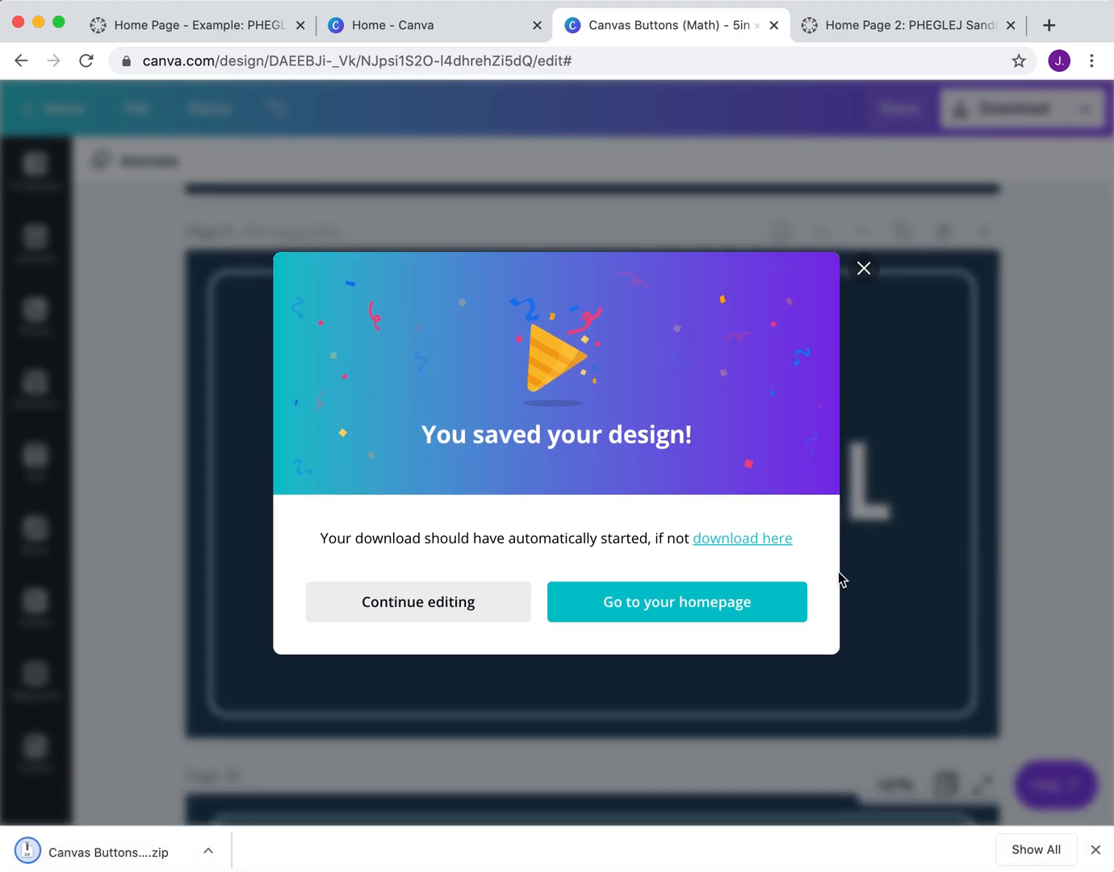
{"action": "left_click", "coordinate": [141, 854]}
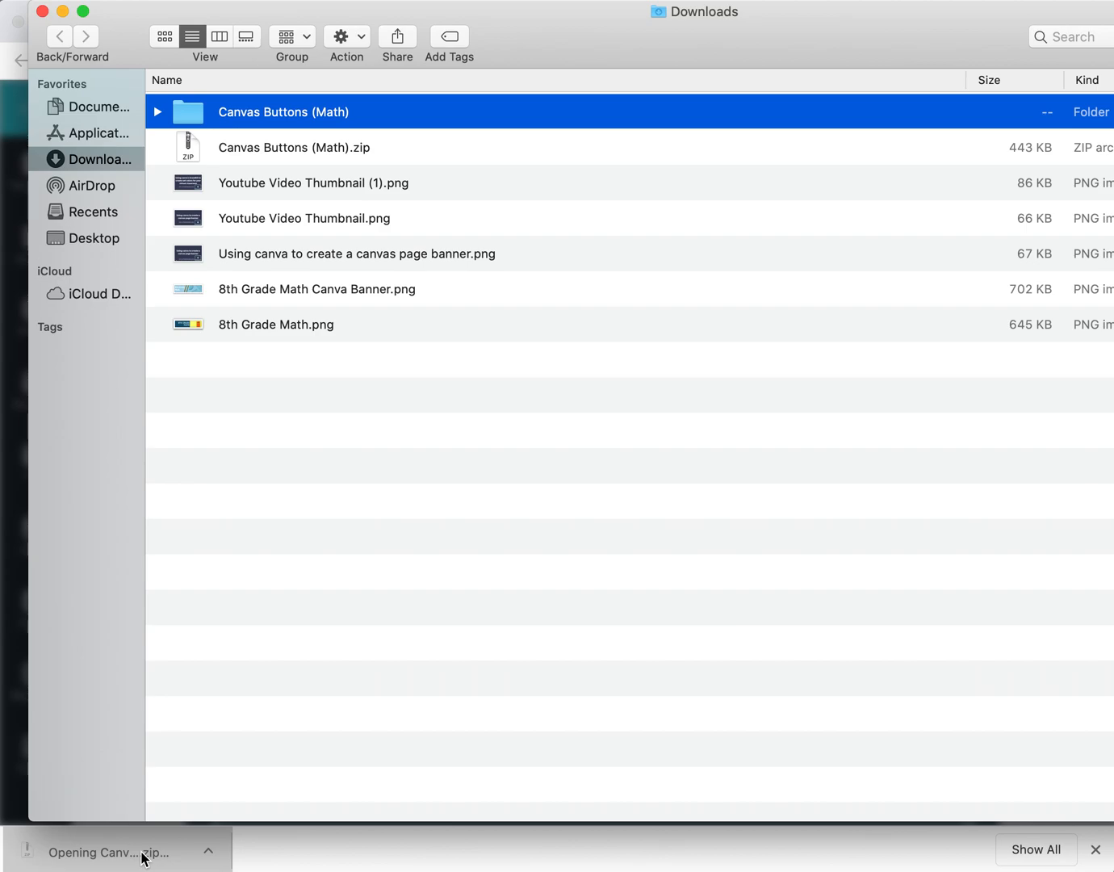
{"action": "left_click", "coordinate": [42, 12]}
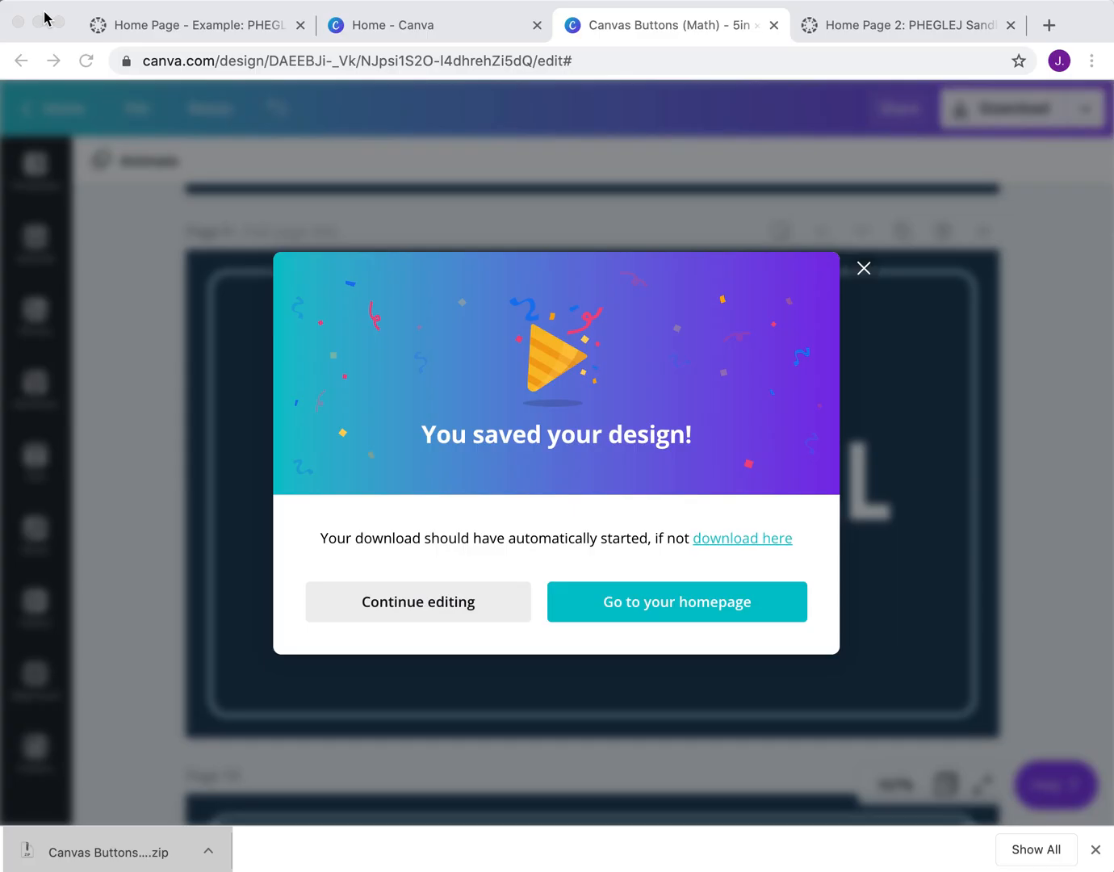
- Switch to the Canvas course, open the "Home Page - Example" page for editing and enlarge the editor's height
{"action": "left_click", "coordinate": [863, 27]}
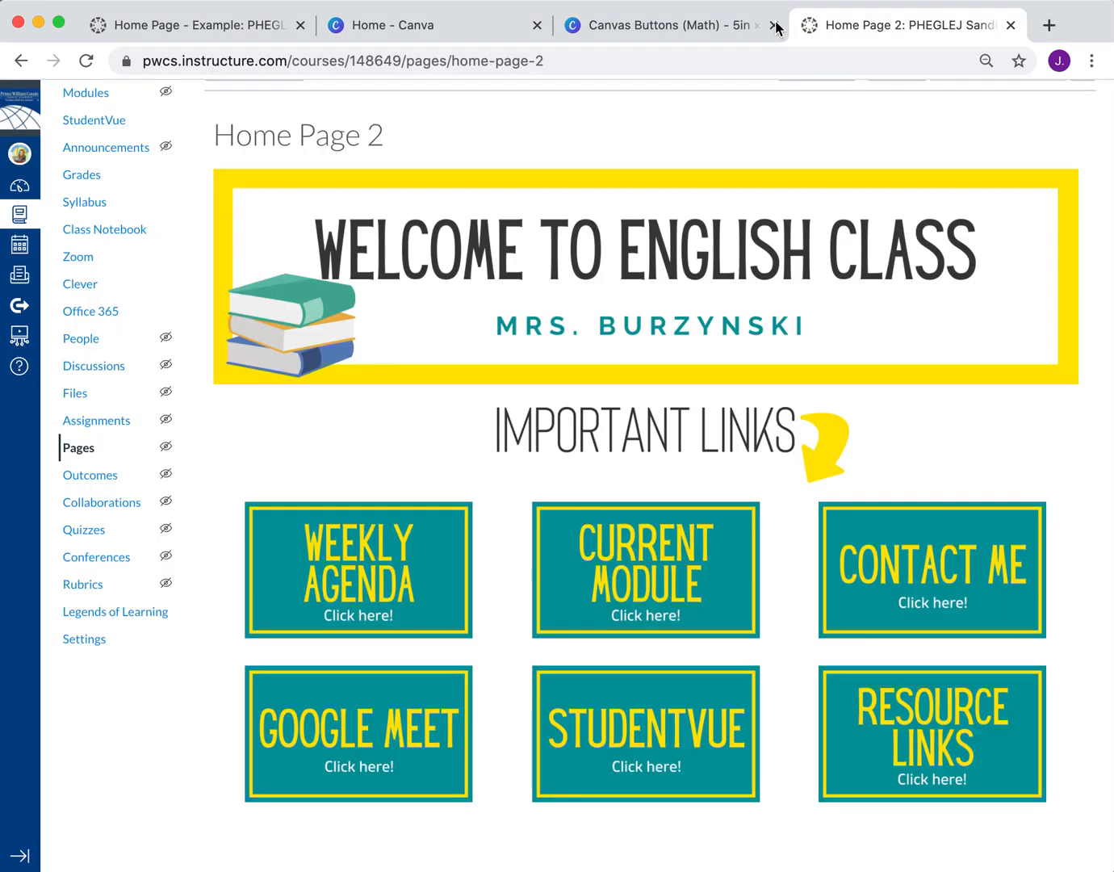
{"action": "left_click", "coordinate": [151, 25]}
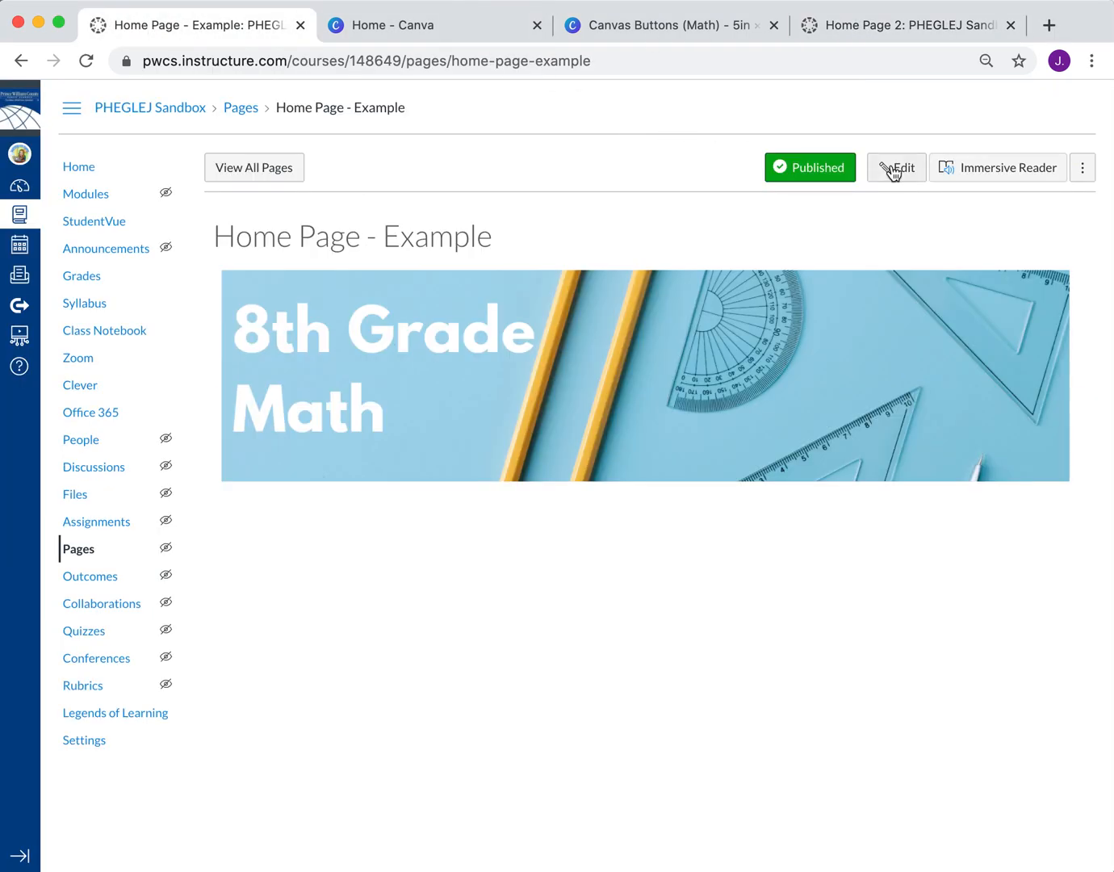
{"action": "left_click", "coordinate": [899, 172]}
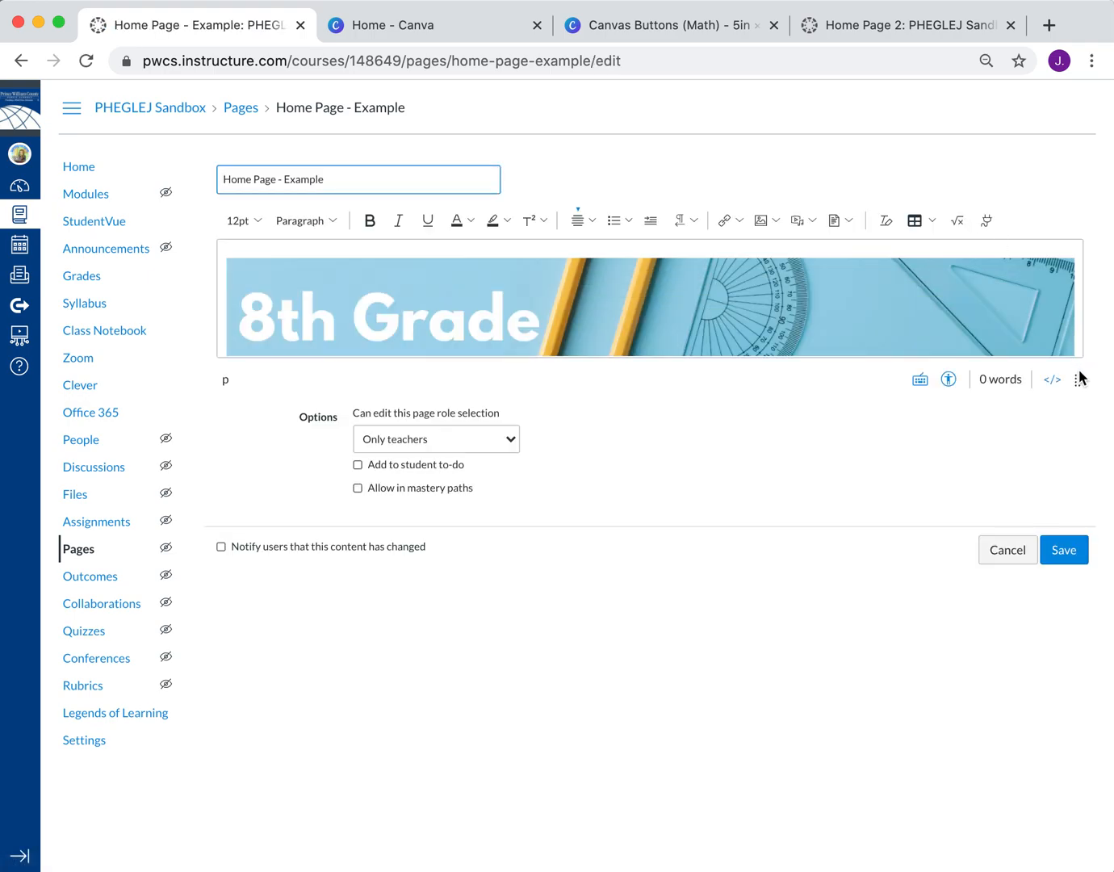
{"action": "left_click_drag", "start_coordinate": [1079, 378], "coordinate": [1073, 833]}
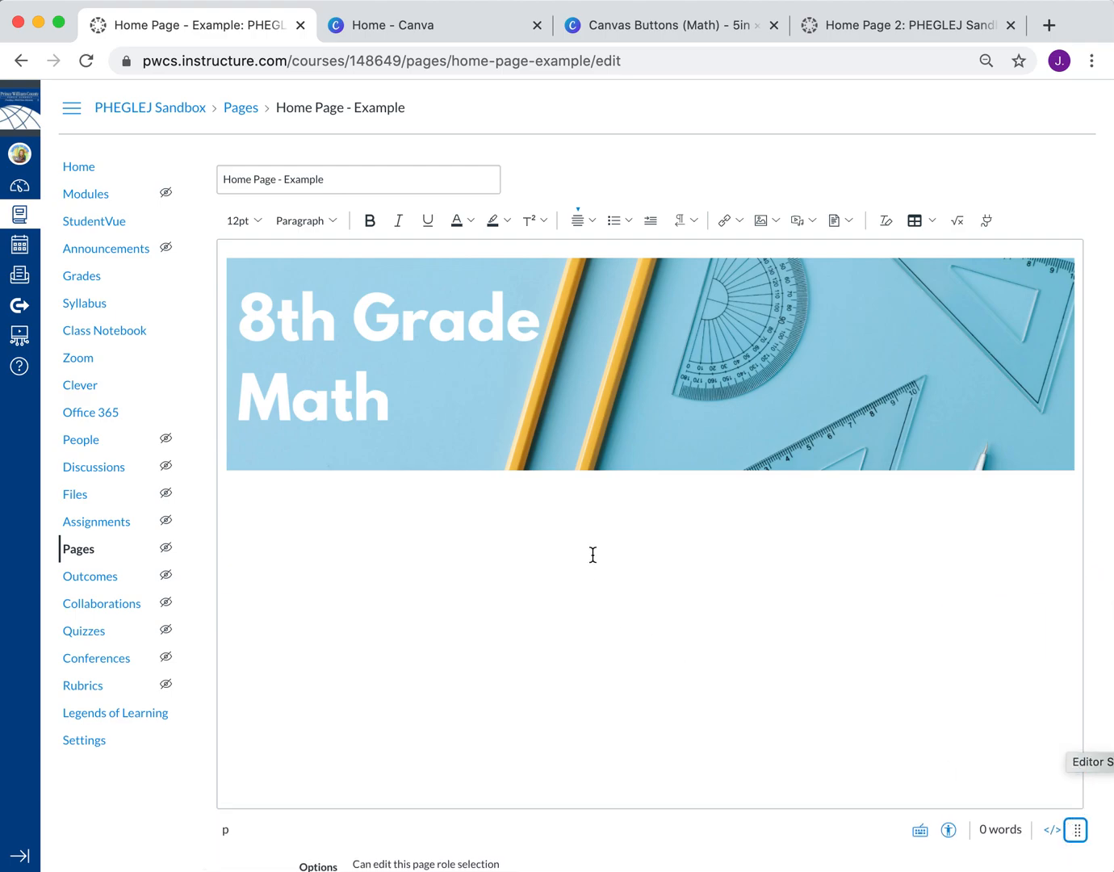
- Insert a table with four columns and two rows below the 8th Grade Math banner
{"action": "left_click", "coordinate": [606, 516]}
{"action": "left_click", "coordinate": [506, 508]}
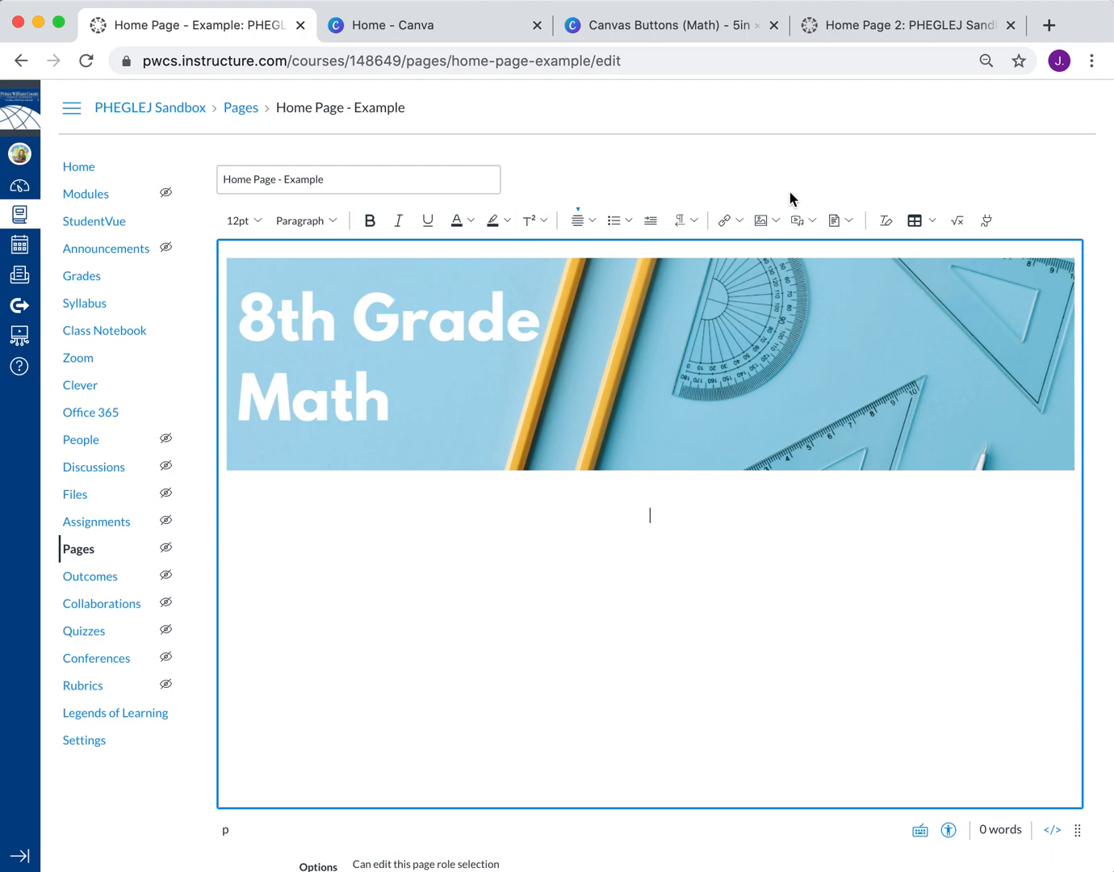
{"action": "left_click", "coordinate": [919, 222]}
{"action": "mouse_move", "coordinate": [947, 252]}
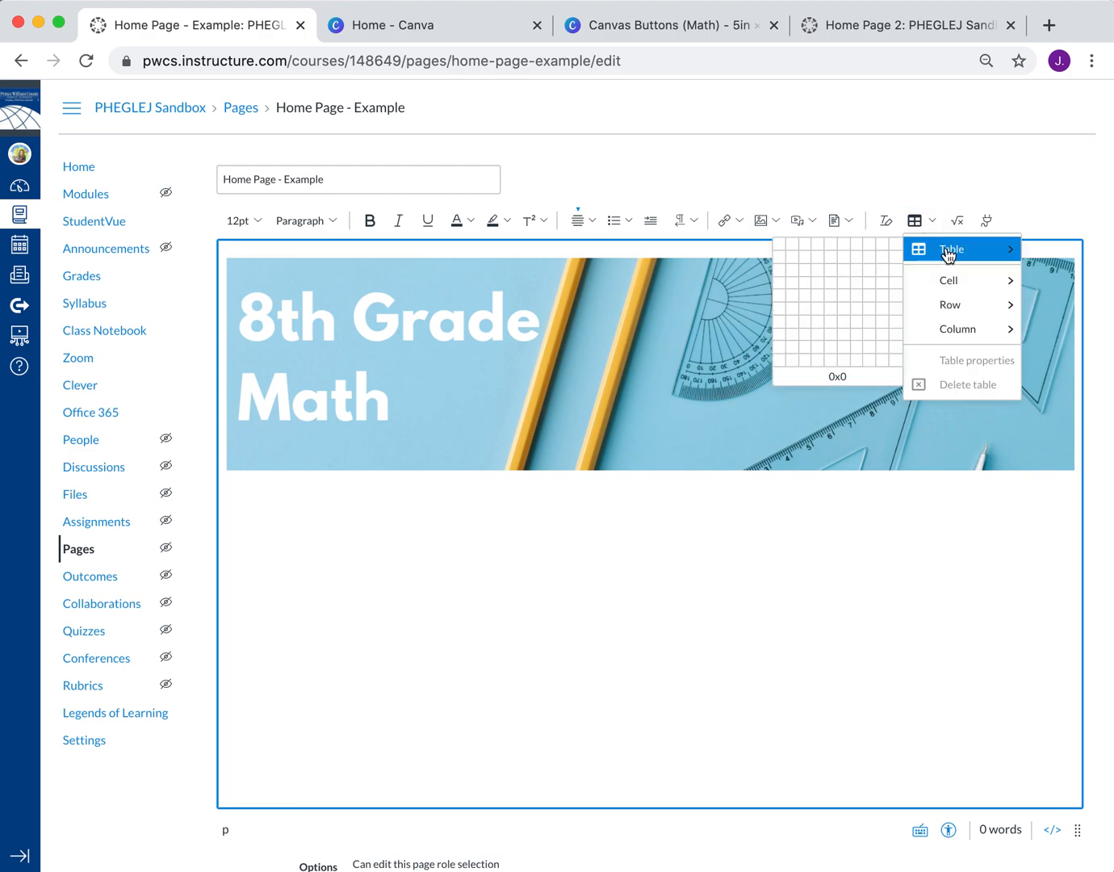
{"action": "left_click", "coordinate": [816, 257]}
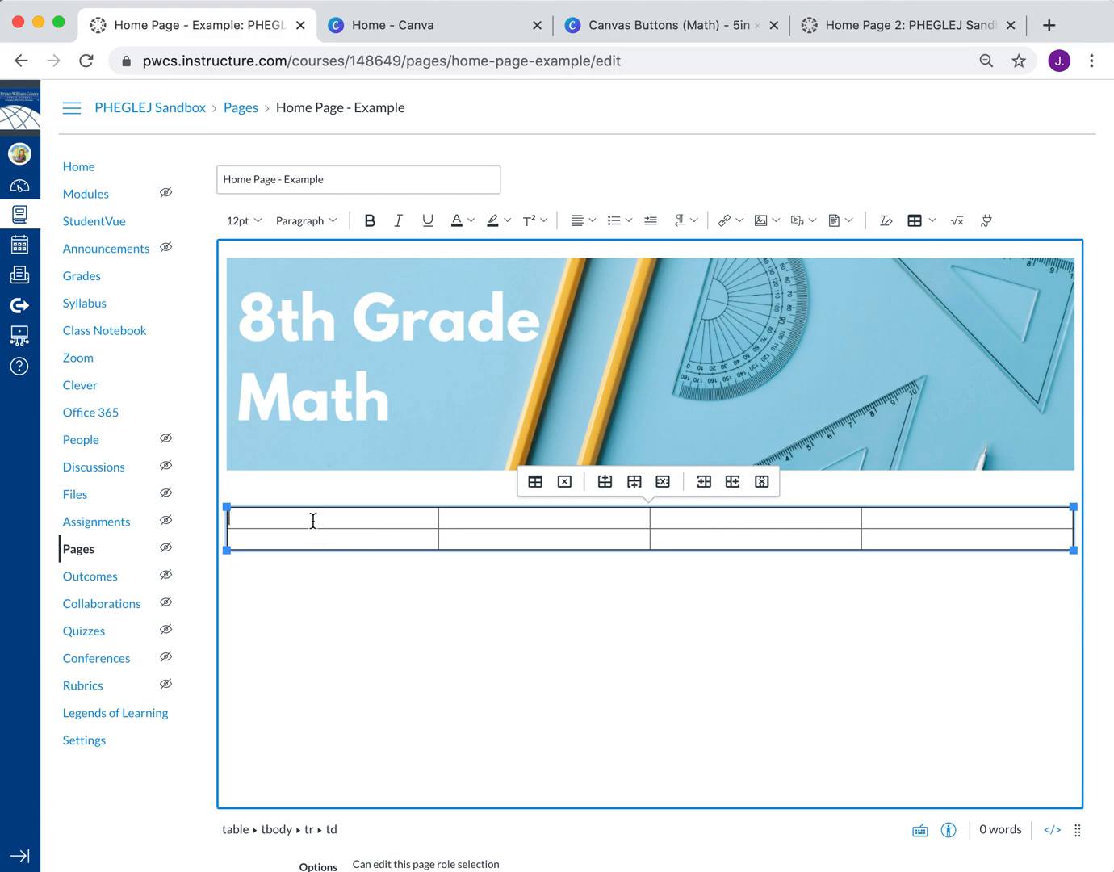
- Upload 1.png from the Canvas Buttons (Math) folder in Downloads into the table's first cell
{"action": "left_click", "coordinate": [770, 218]}
{"action": "left_click", "coordinate": [774, 250]}
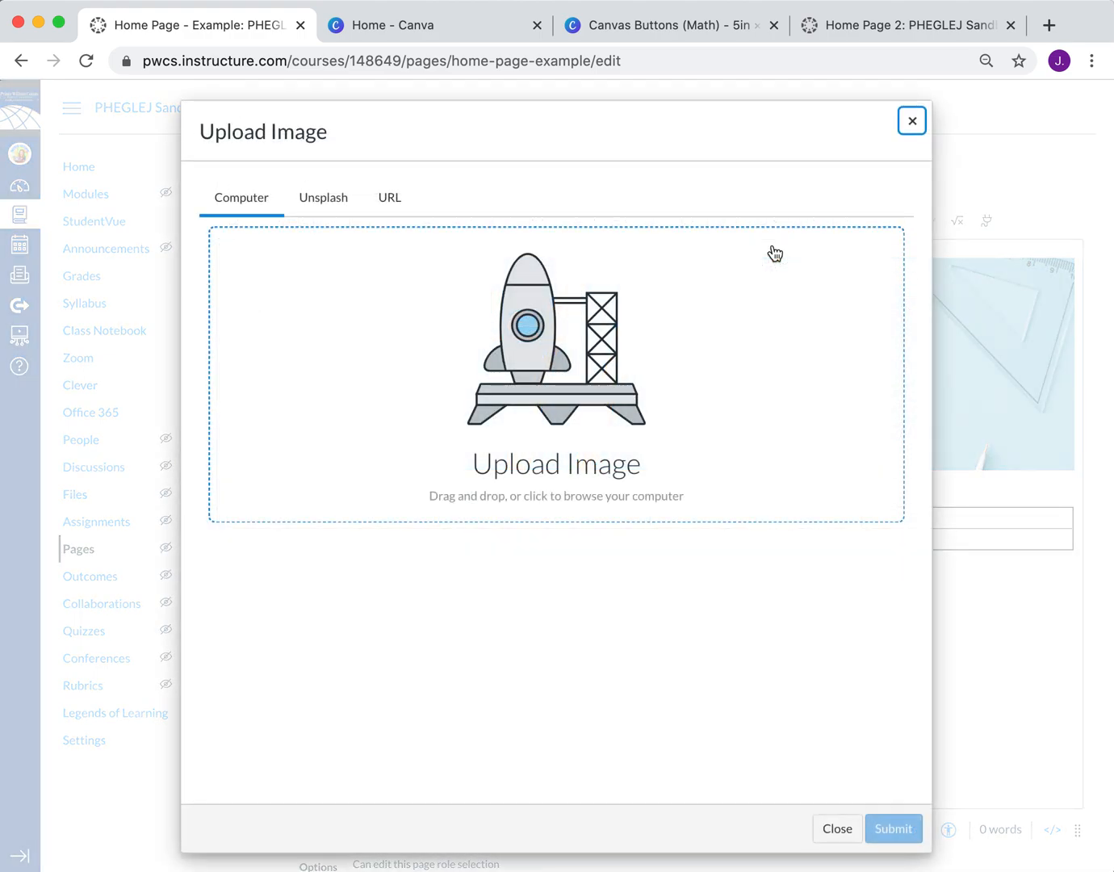
{"action": "left_click", "coordinate": [559, 388]}
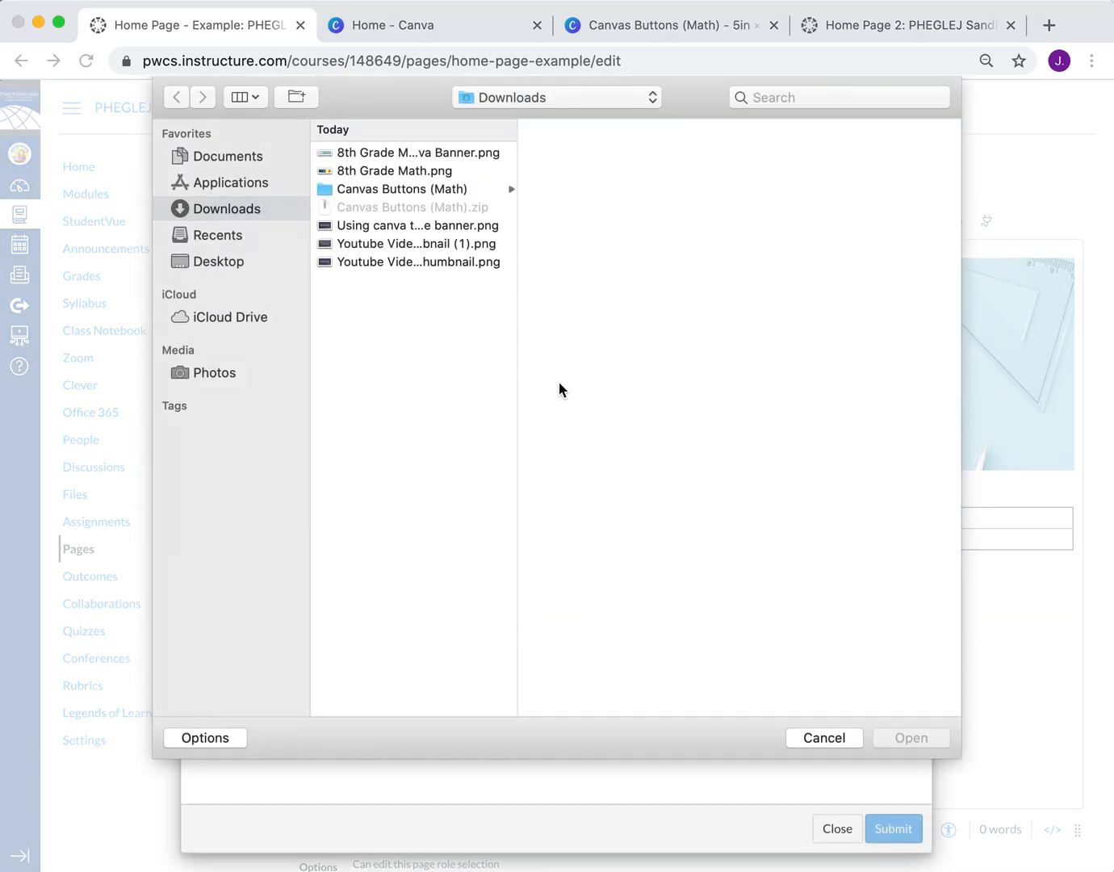
{"action": "left_click", "coordinate": [464, 195]}
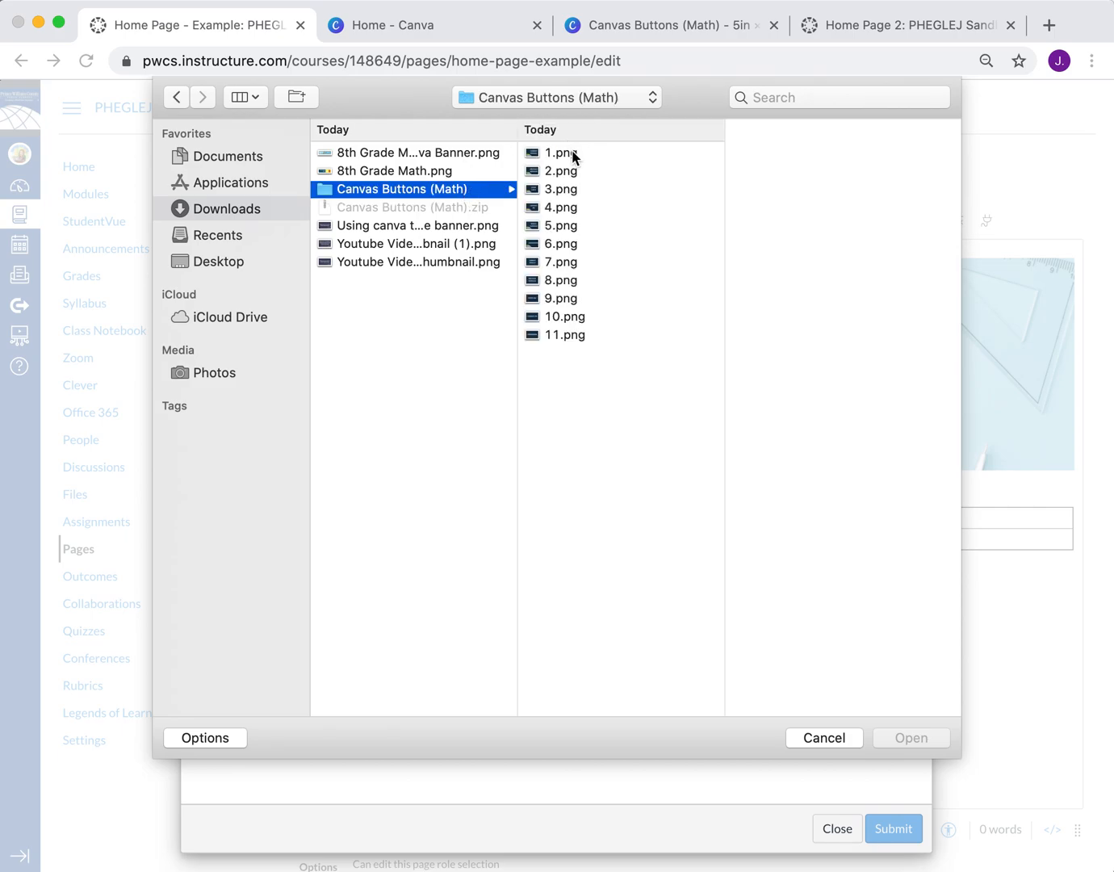
{"action": "left_click", "coordinate": [574, 154]}
{"action": "double_click", "coordinate": [573, 153]}
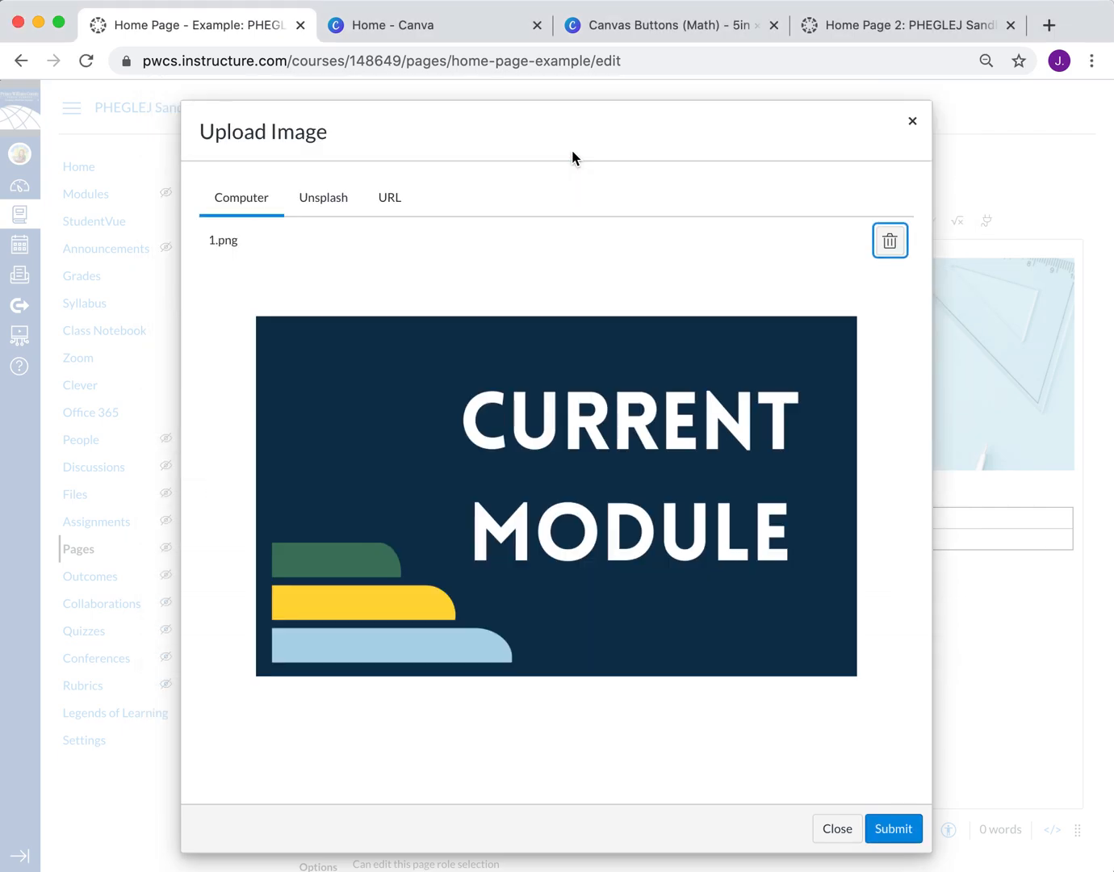
{"action": "left_click", "coordinate": [894, 828]}
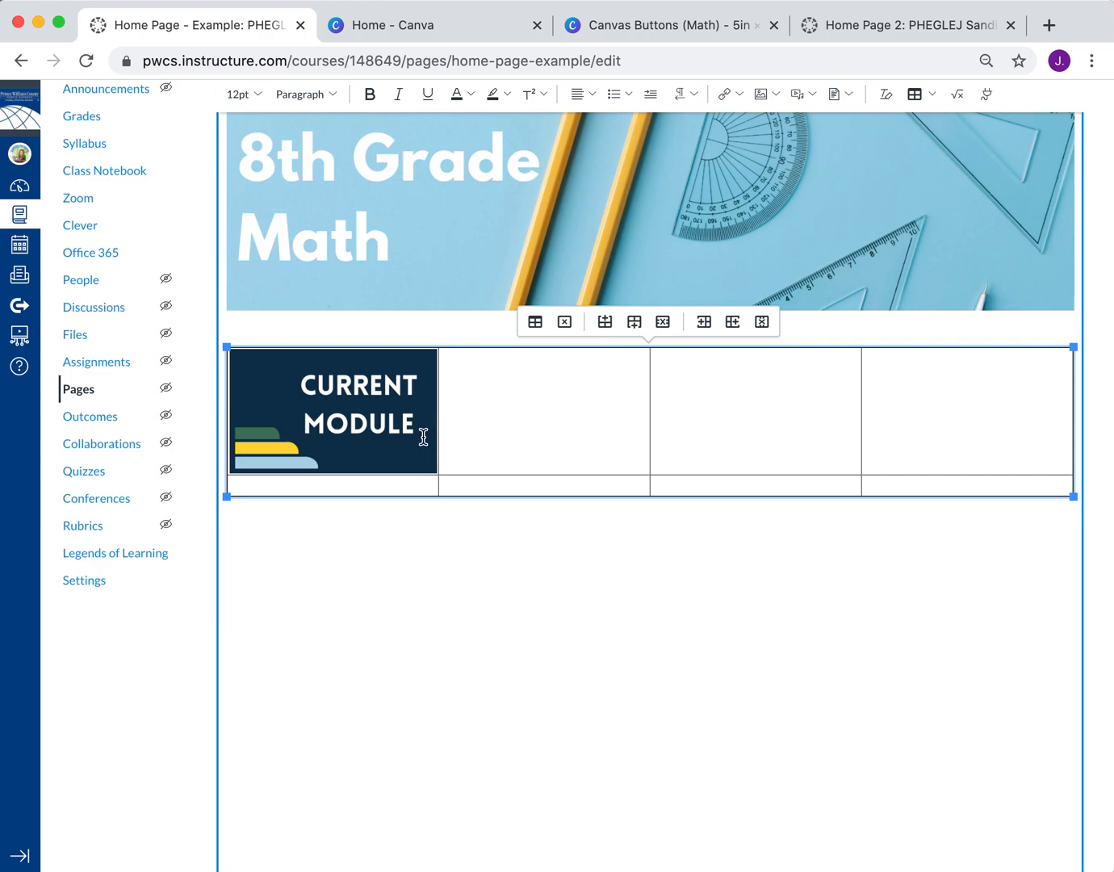
- Delete the striped "Current Module" button image from the table's first cell
{"action": "scroll", "coordinate": [500, 410], "scroll_direction": "up", "scroll_amount": 2}
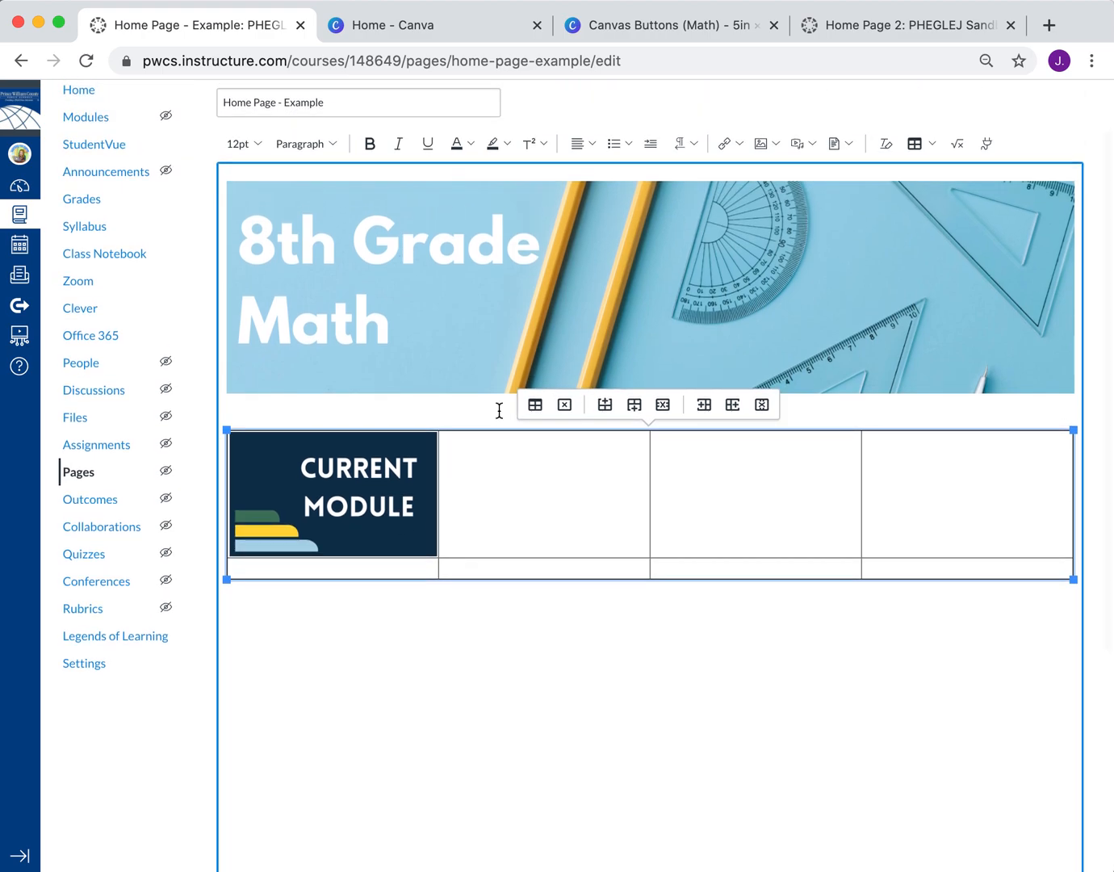
{"action": "left_click", "coordinate": [370, 487]}
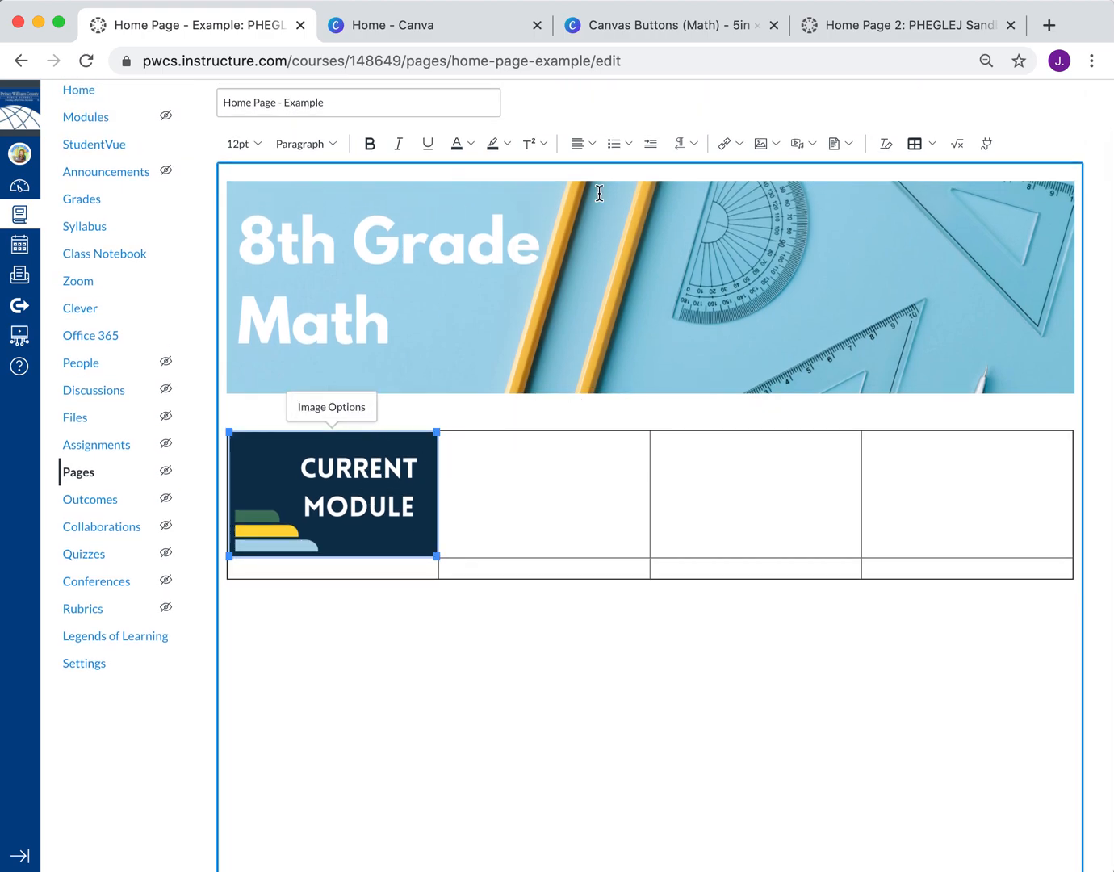
{"action": "key", "text": "BackSpace"}
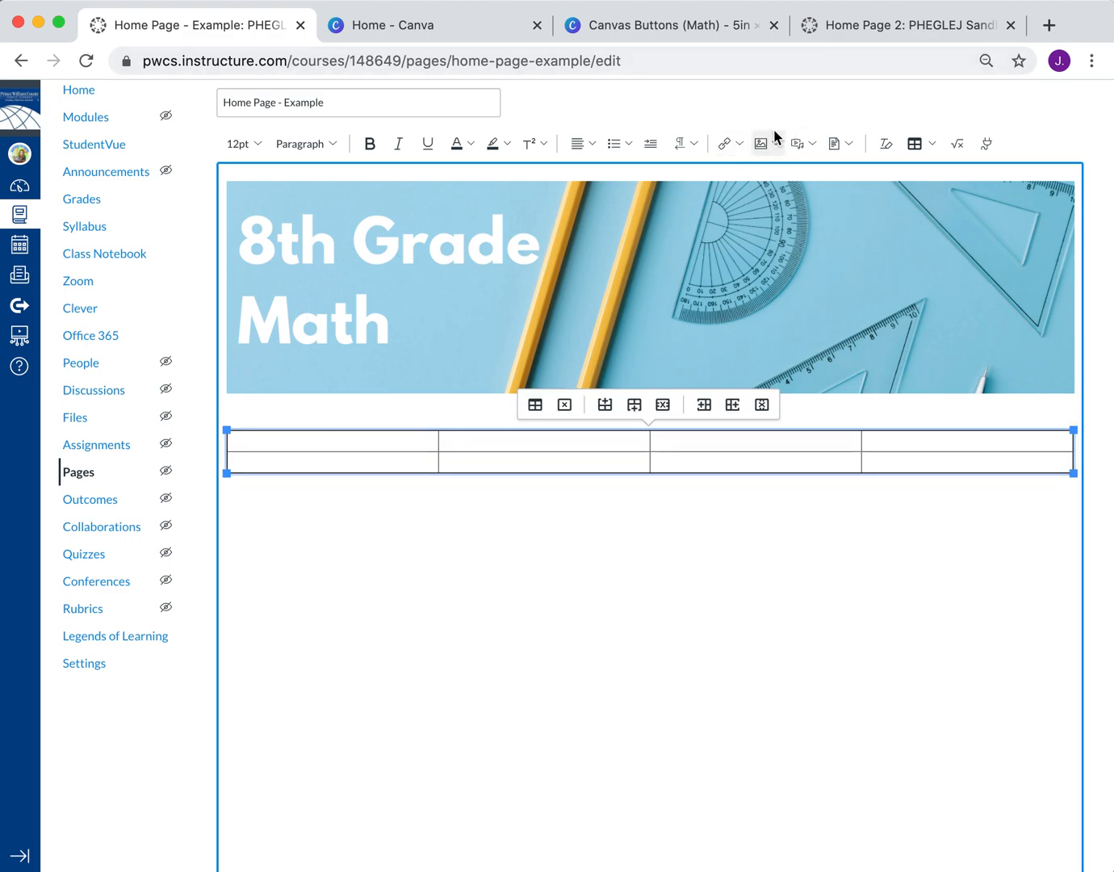
- Upload the outlined "Current Module" button, 7.png, into the first cell of the table's top row
{"action": "left_click", "coordinate": [763, 143]}
{"action": "left_click", "coordinate": [776, 174]}
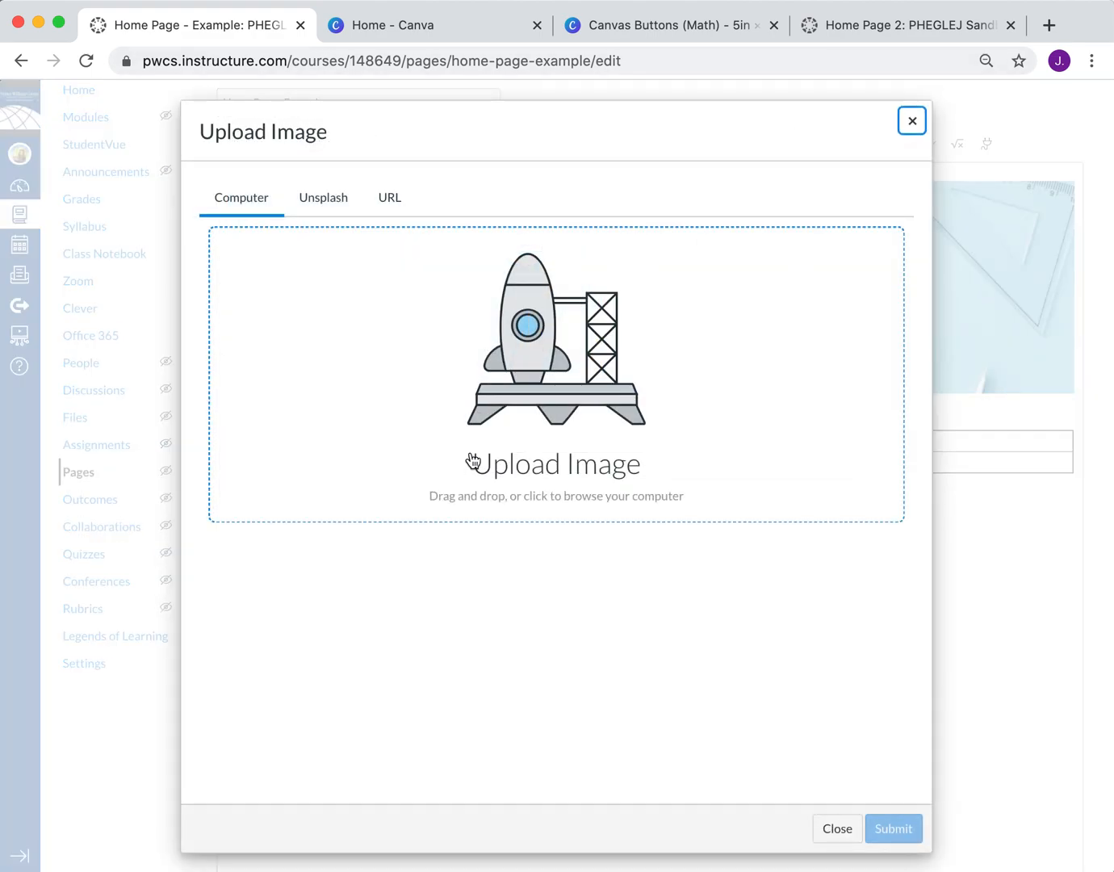
{"action": "left_click", "coordinate": [470, 462]}
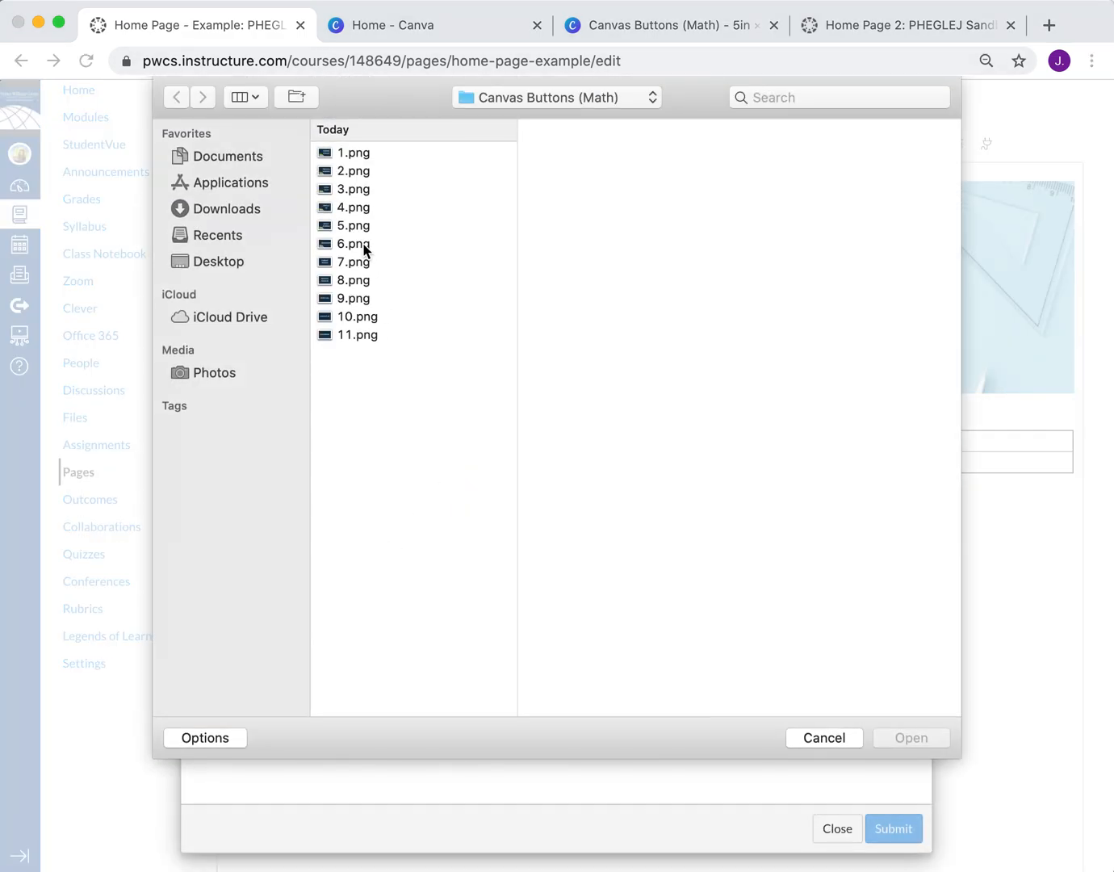
{"action": "left_click", "coordinate": [364, 245]}
{"action": "key", "text": "Down"}
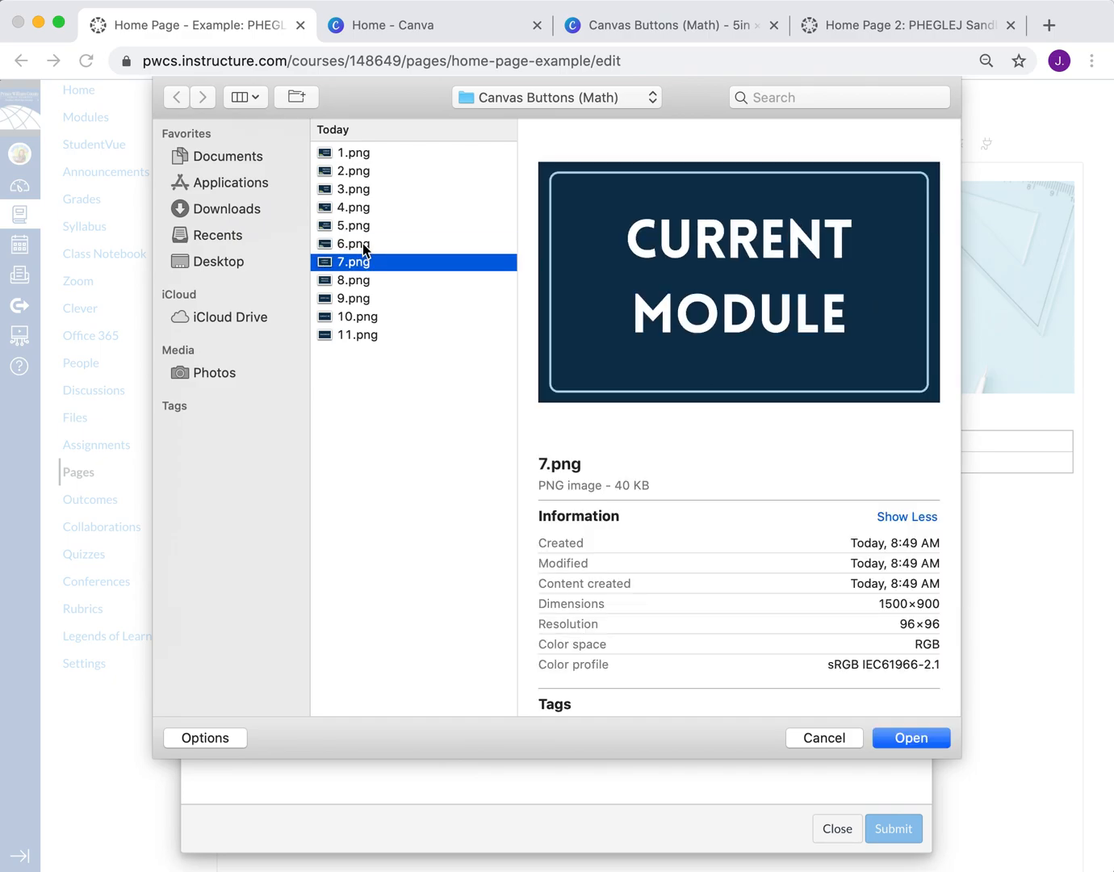
{"action": "key", "text": "Return"}
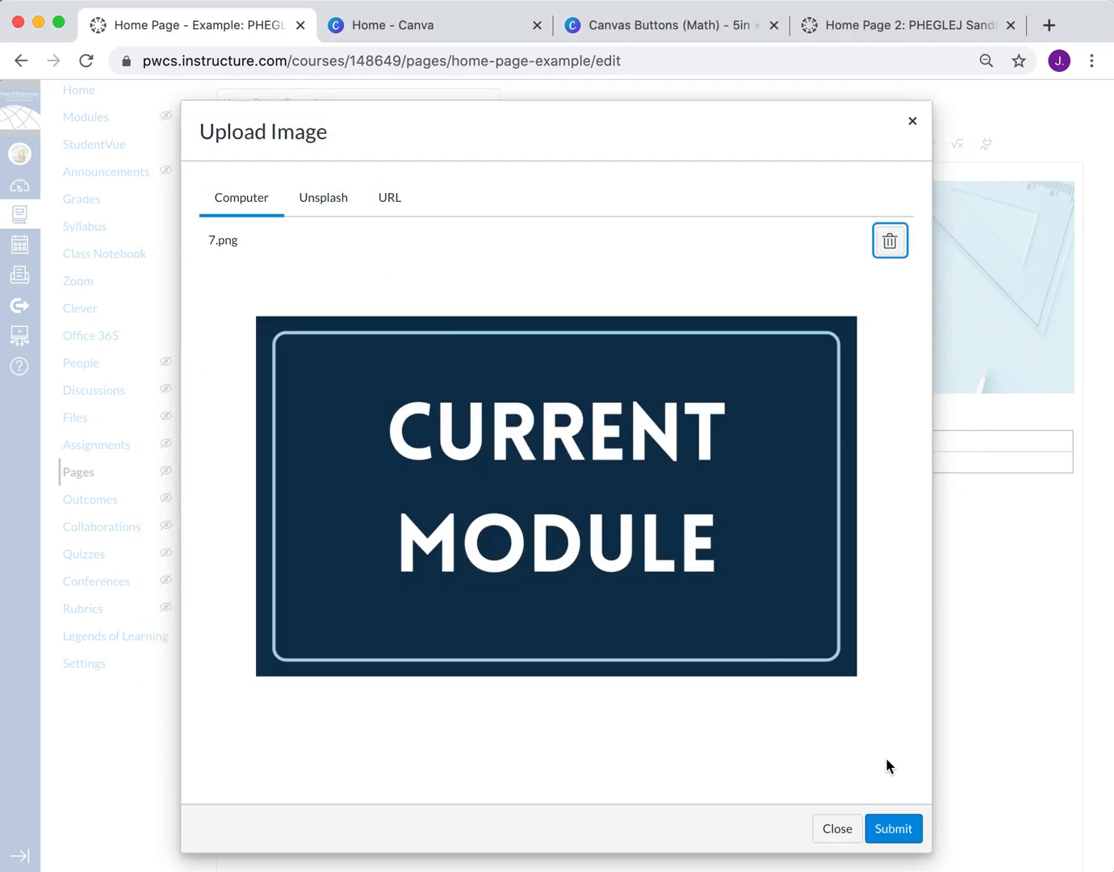
{"action": "left_click", "coordinate": [894, 829]}
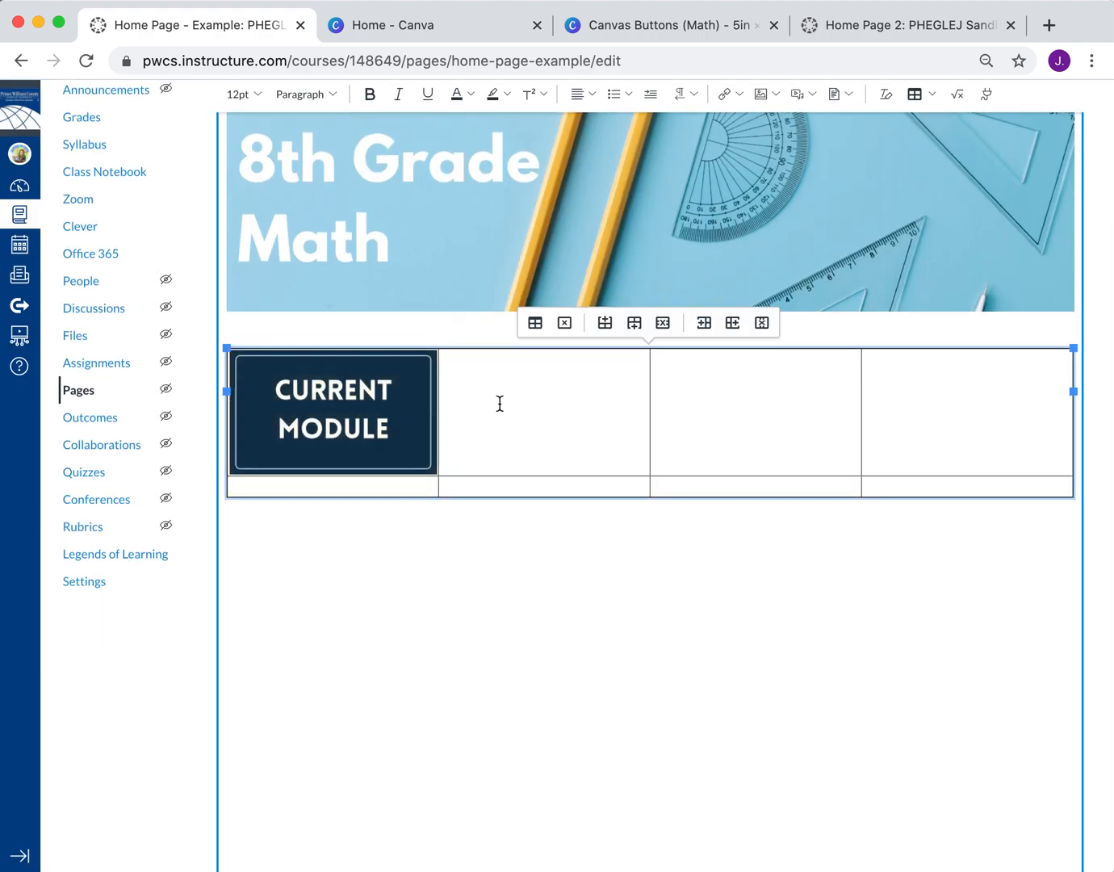
- Upload the "Previous Modules" button, 8.png, into the second cell of the table's top row
{"action": "left_click", "coordinate": [775, 95]}
{"action": "left_click", "coordinate": [779, 119]}
{"action": "left_click", "coordinate": [494, 349]}
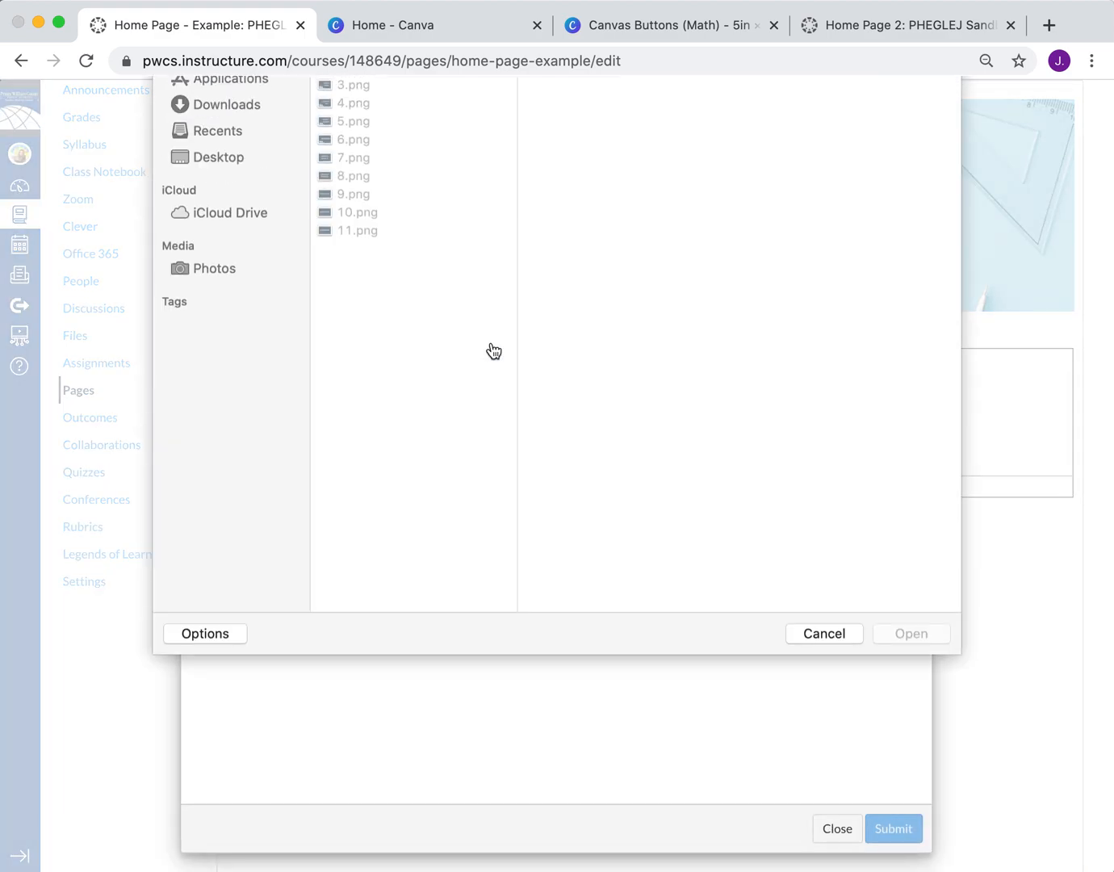
{"action": "left_click", "coordinate": [414, 284]}
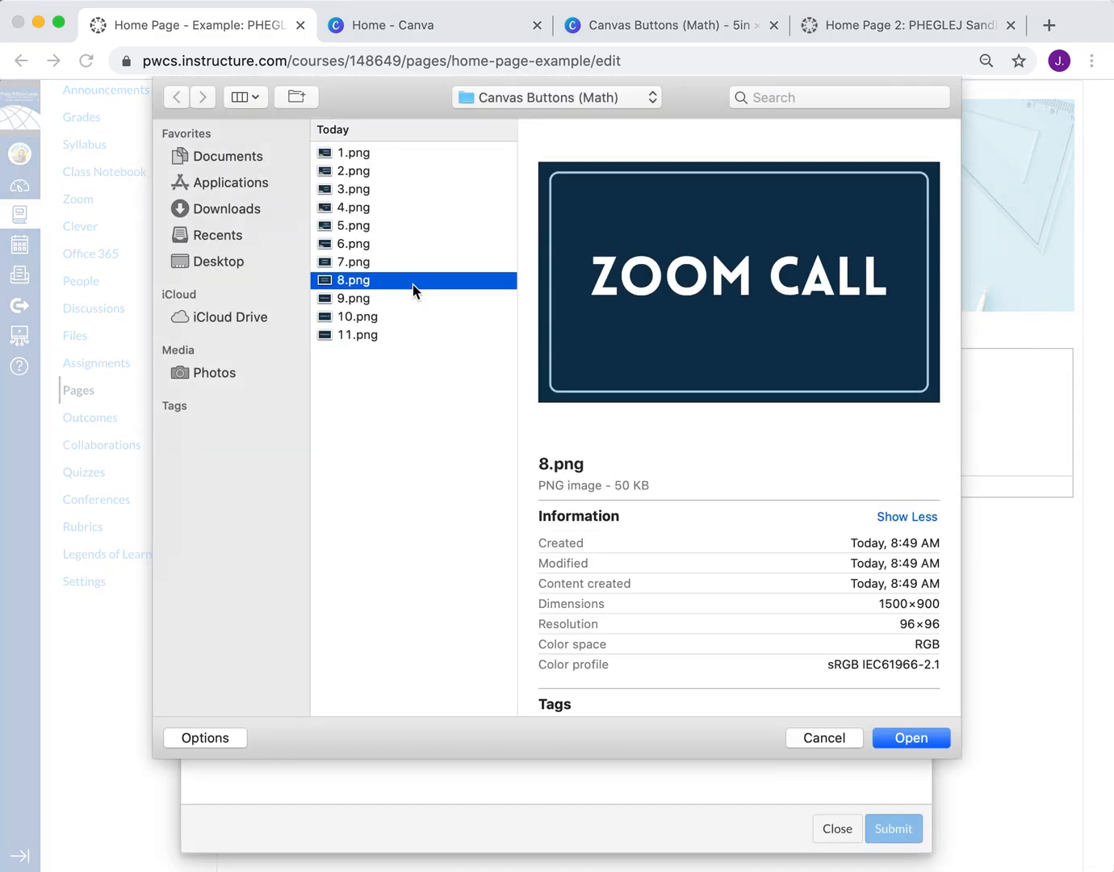
{"action": "double_click", "coordinate": [413, 285]}
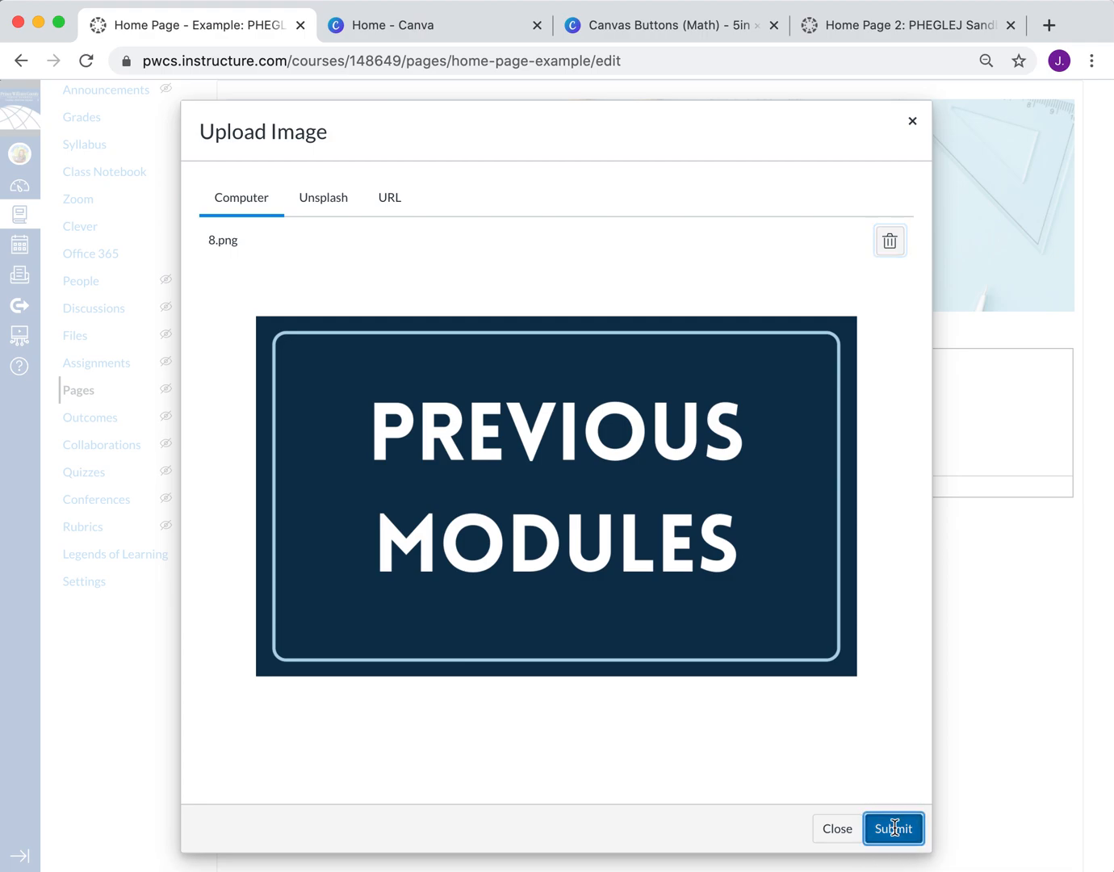
{"action": "left_click", "coordinate": [889, 828]}
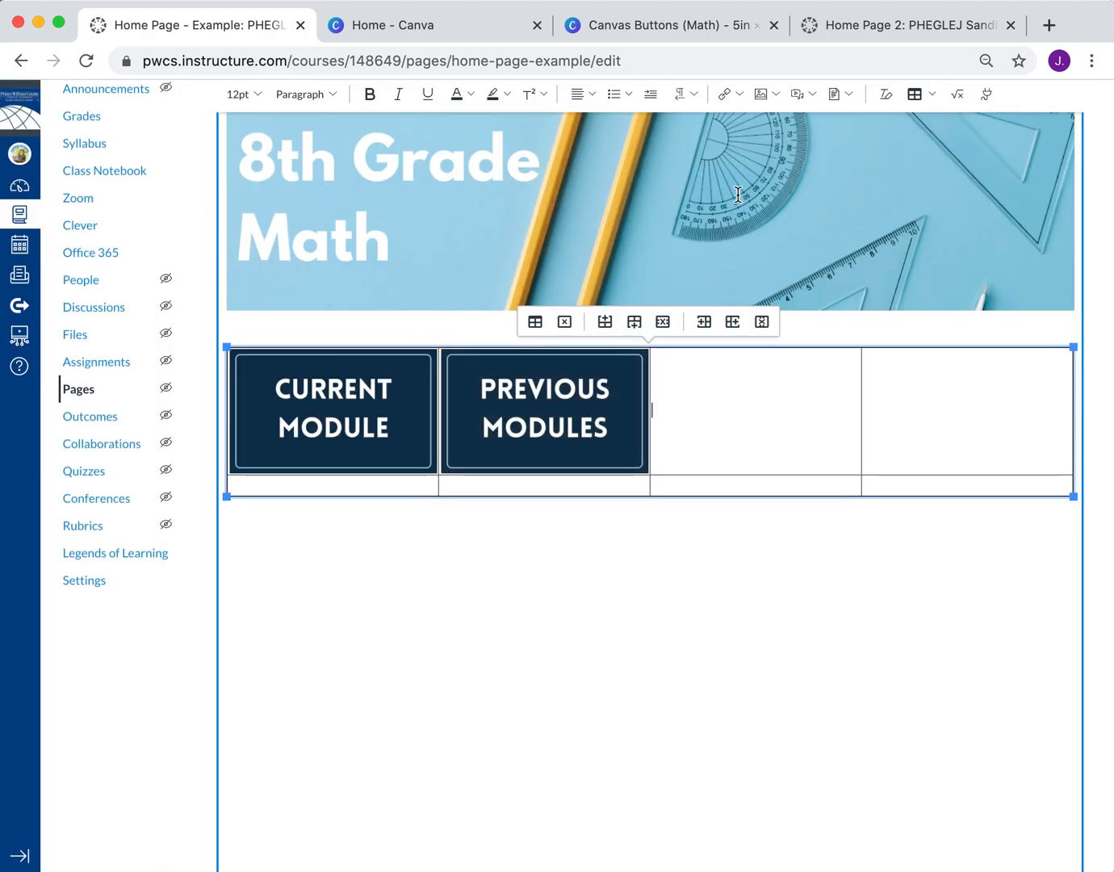
- Upload the "Zoom Call" button, 9.png, into the third cell of the table's top row
{"action": "left_click", "coordinate": [763, 94]}
{"action": "left_click", "coordinate": [778, 126]}
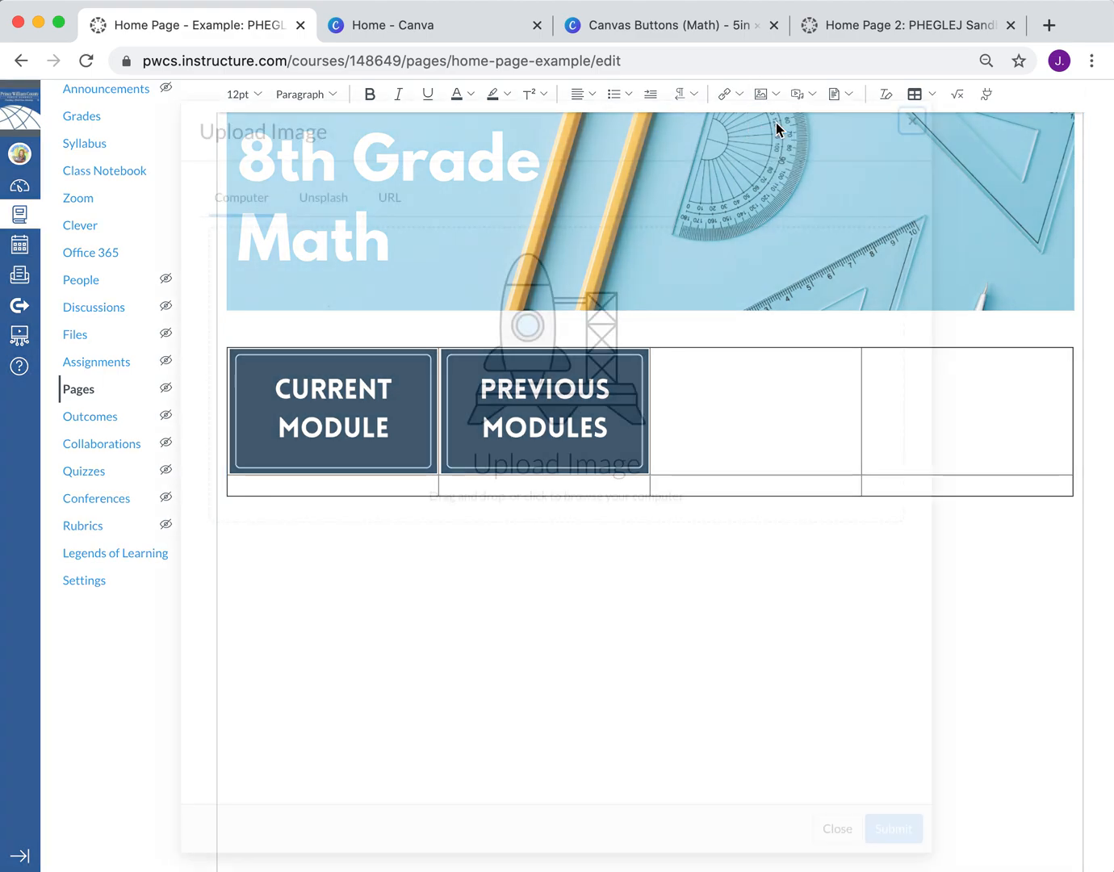
{"action": "left_click", "coordinate": [630, 378]}
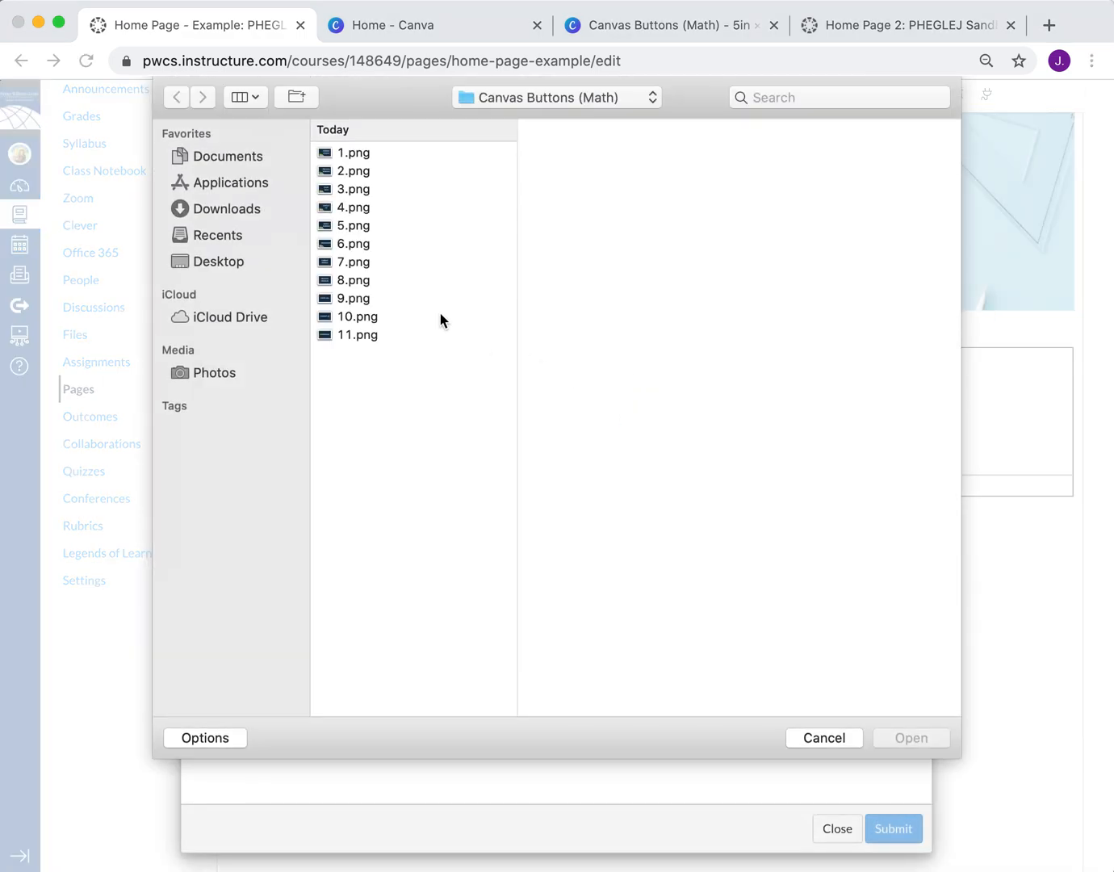
{"action": "left_click", "coordinate": [438, 298]}
{"action": "key", "text": "Up"}
{"action": "key", "text": "Down"}
{"action": "key", "text": "Return"}
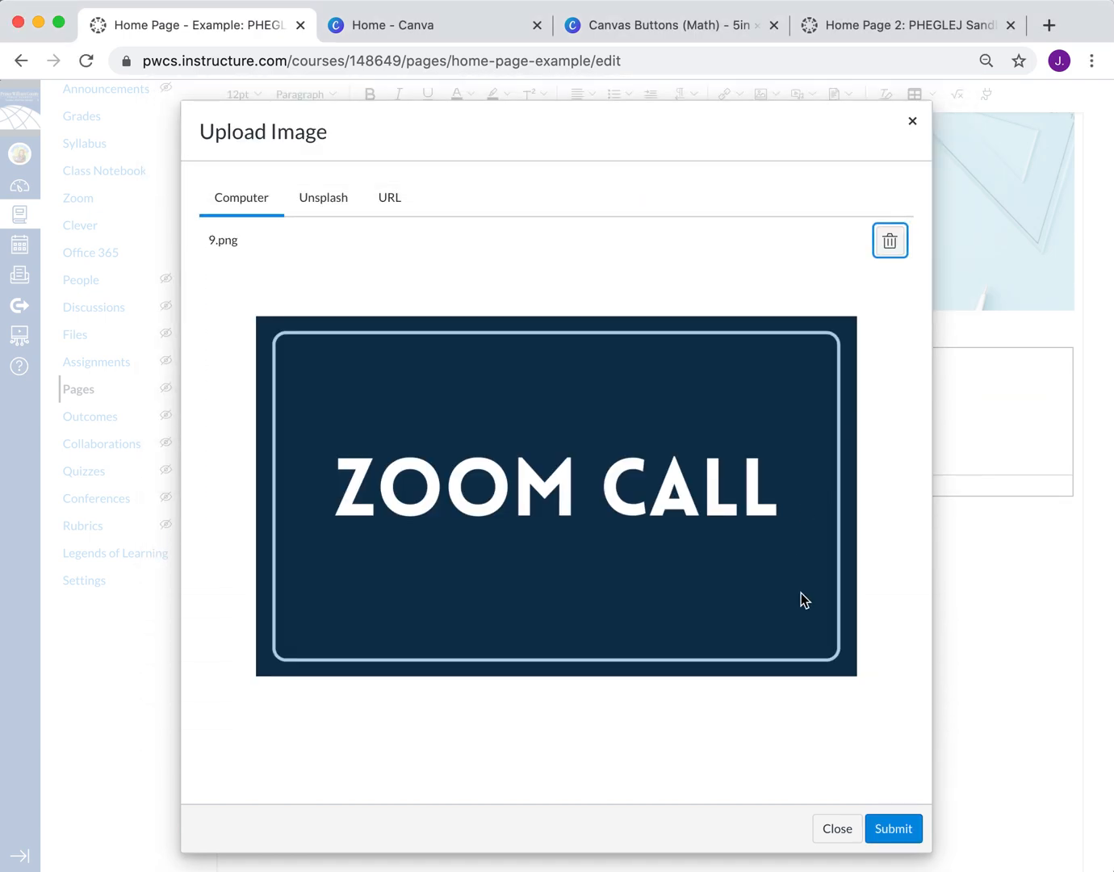
{"action": "left_click", "coordinate": [893, 829]}
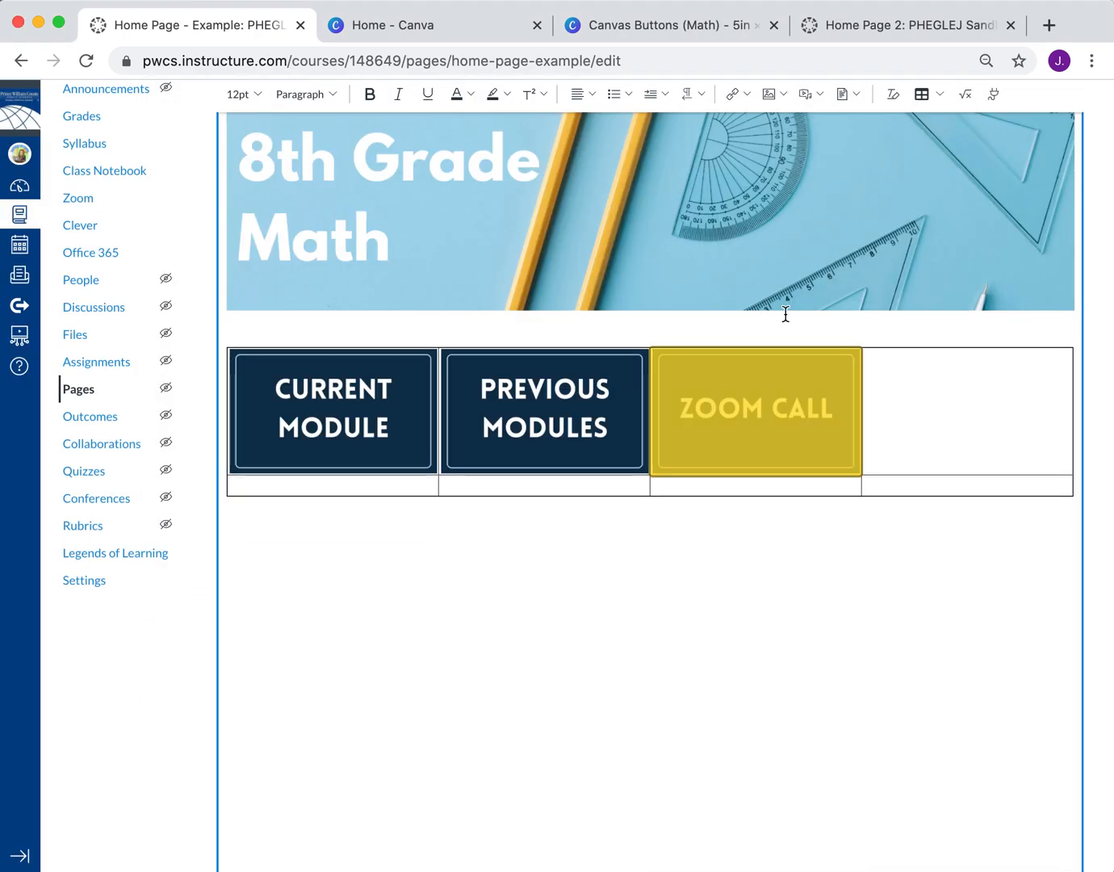
- Upload the "Contact Me" button, 10.png, into the fourth cell of the table's top row
{"action": "left_click", "coordinate": [916, 412]}
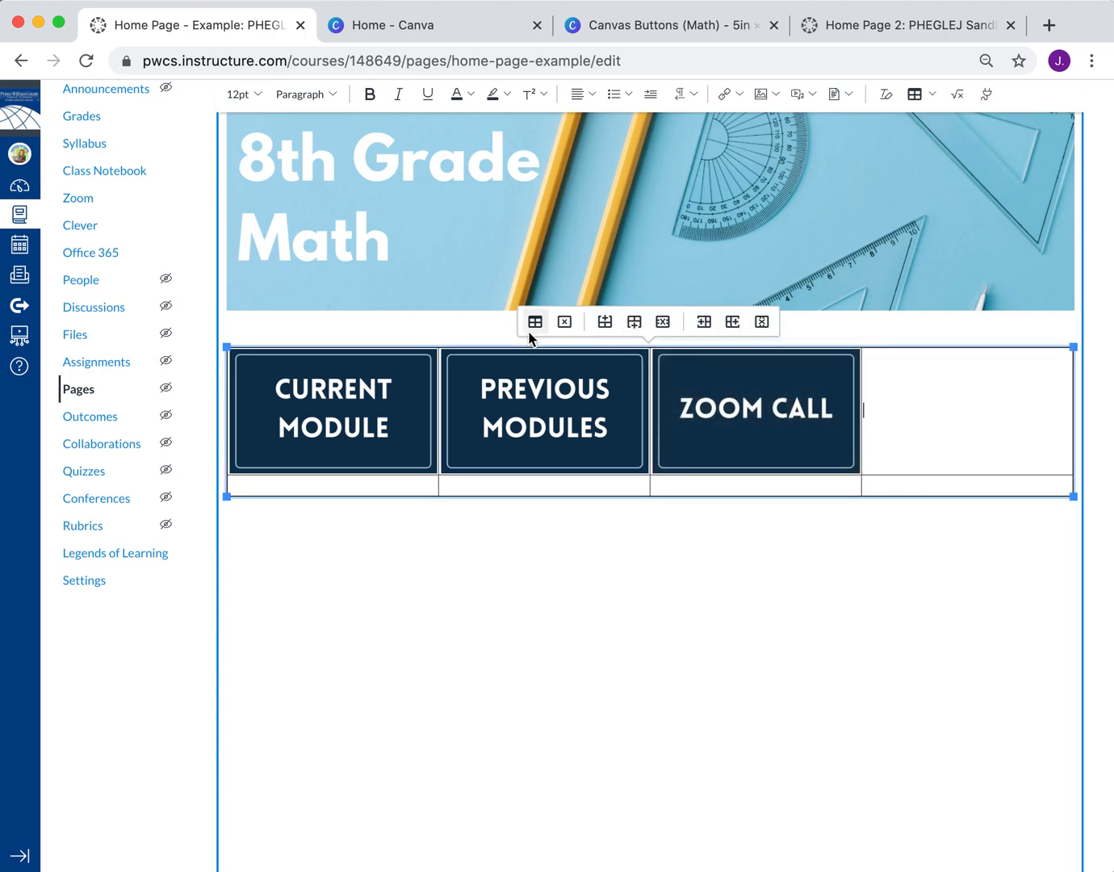
{"action": "left_click", "coordinate": [773, 95]}
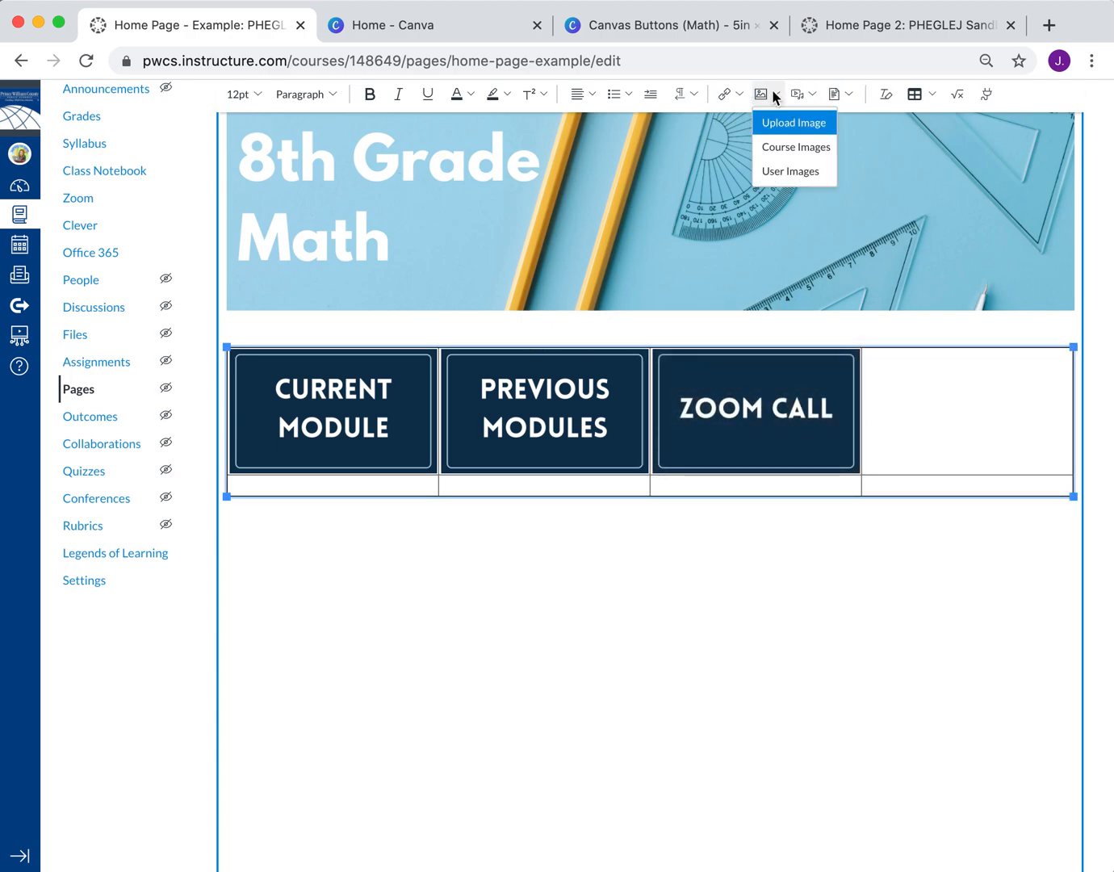
{"action": "left_click", "coordinate": [786, 127]}
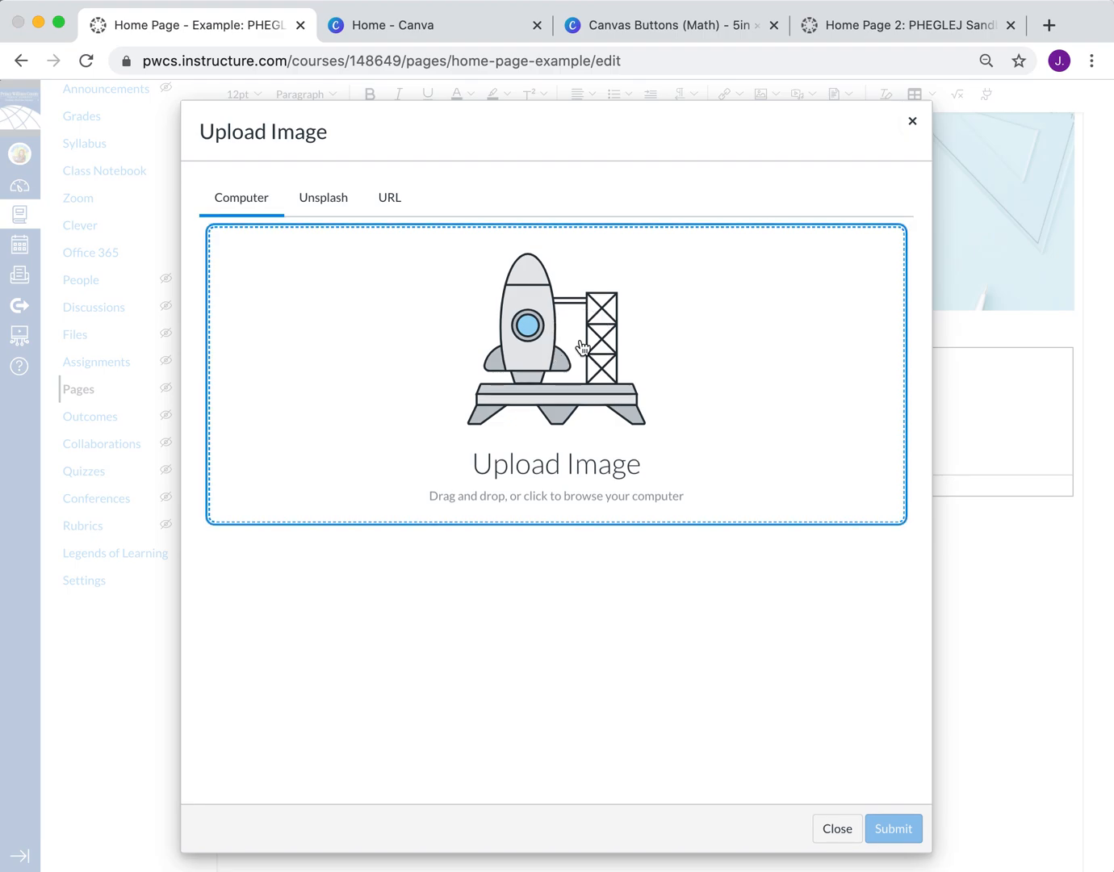
{"action": "left_click", "coordinate": [582, 348]}
{"action": "left_click", "coordinate": [393, 261]}
{"action": "key", "text": "Down"}
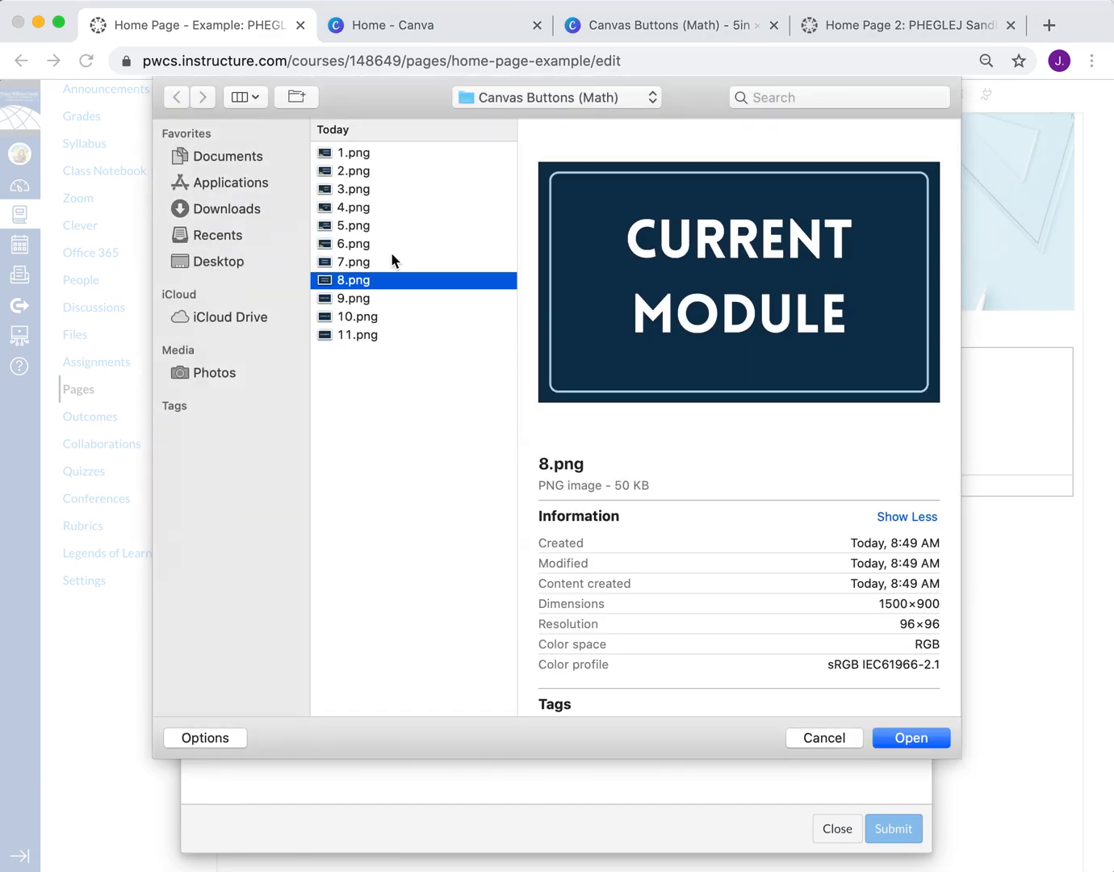
{"action": "key", "text": "Down"}
{"action": "key", "text": "Down"}
{"action": "key", "text": "Return"}
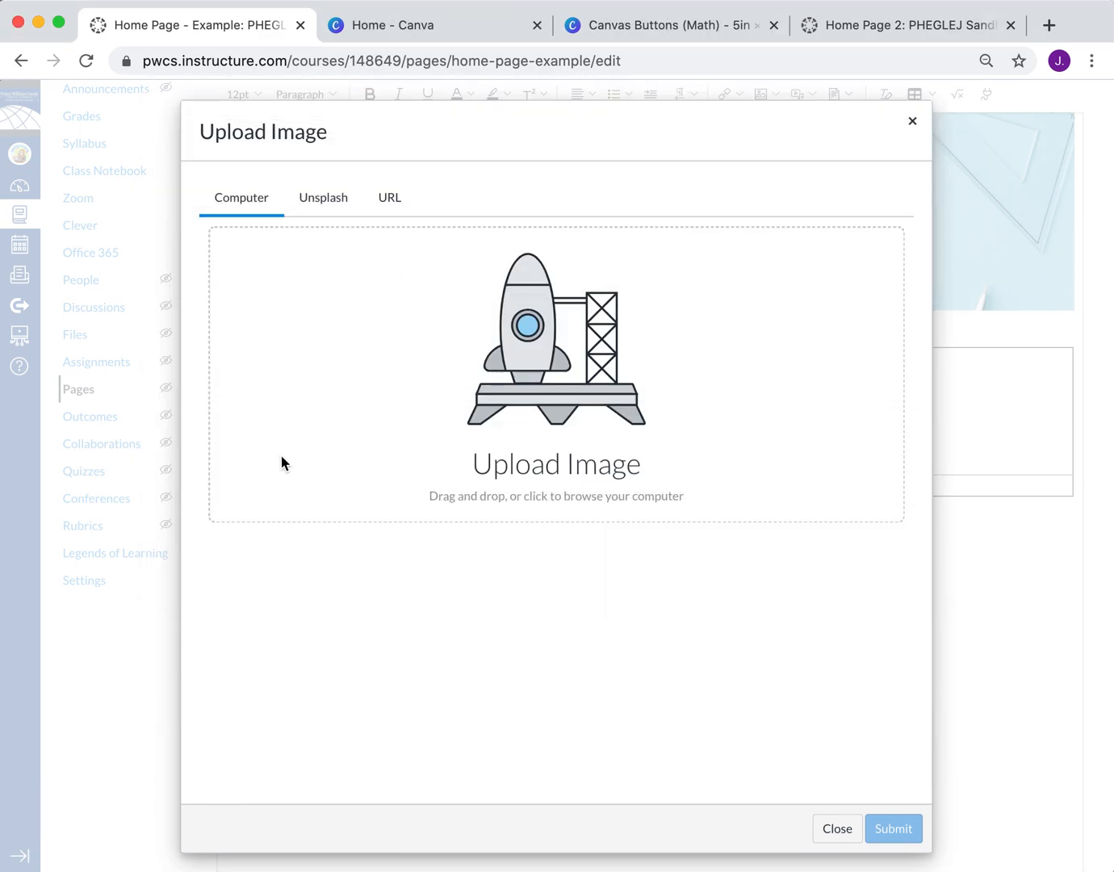
{"action": "left_click", "coordinate": [891, 832]}
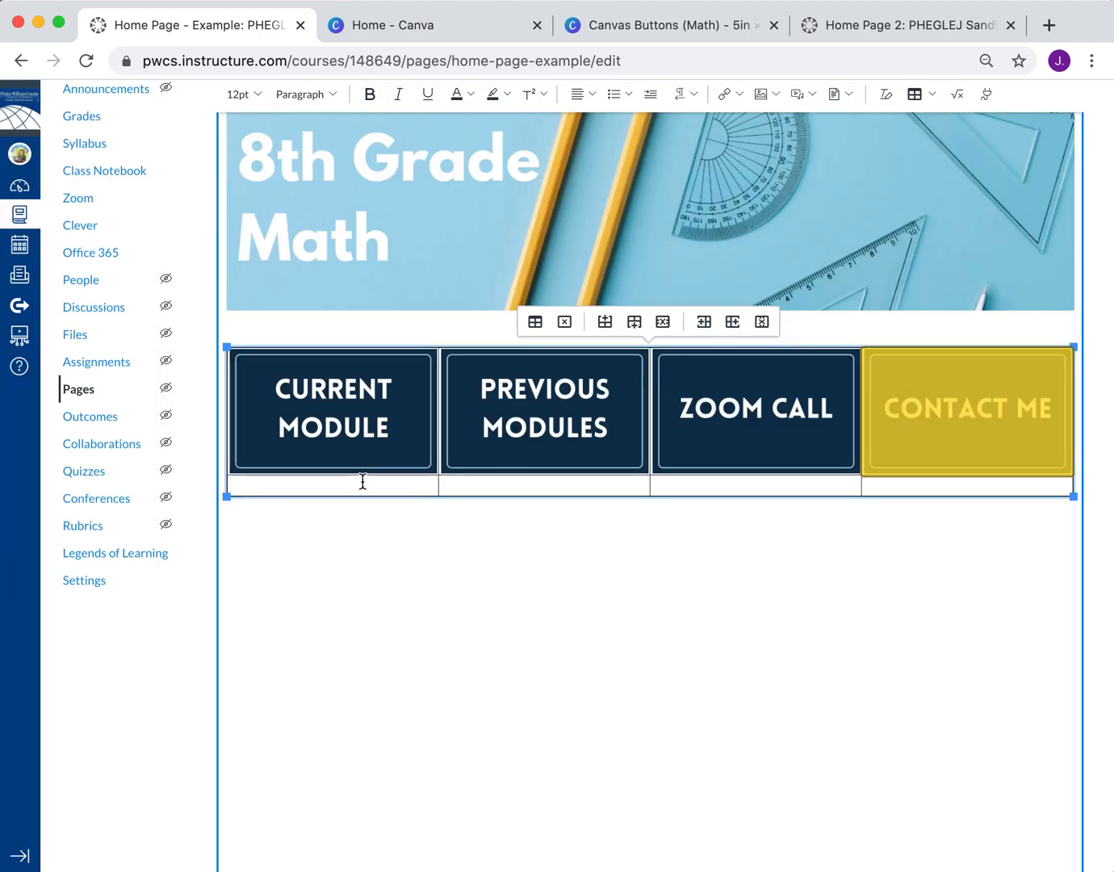
- Upload the "Gradebook" button, 11.png, into the first cell of the table's second row and save the page
{"action": "left_click", "coordinate": [761, 94]}
{"action": "left_click", "coordinate": [767, 126]}
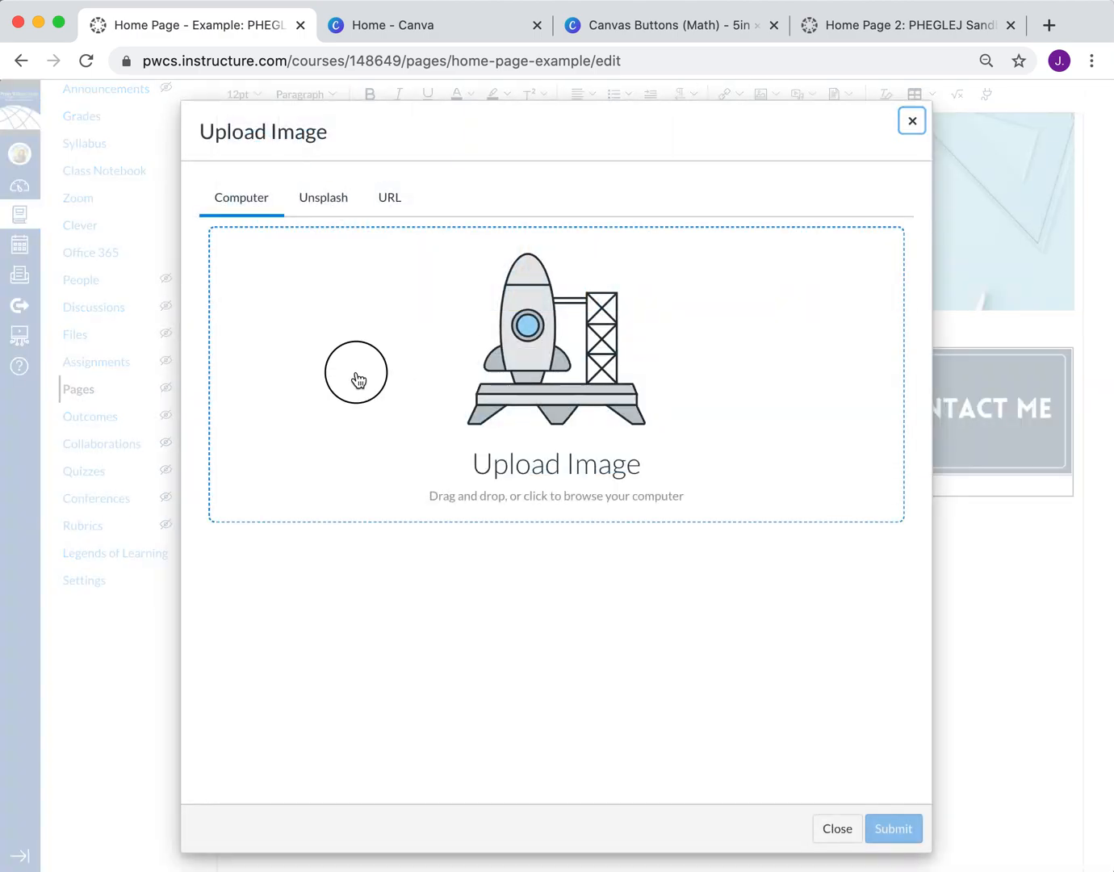
{"action": "left_click", "coordinate": [357, 378]}
{"action": "left_click", "coordinate": [359, 341]}
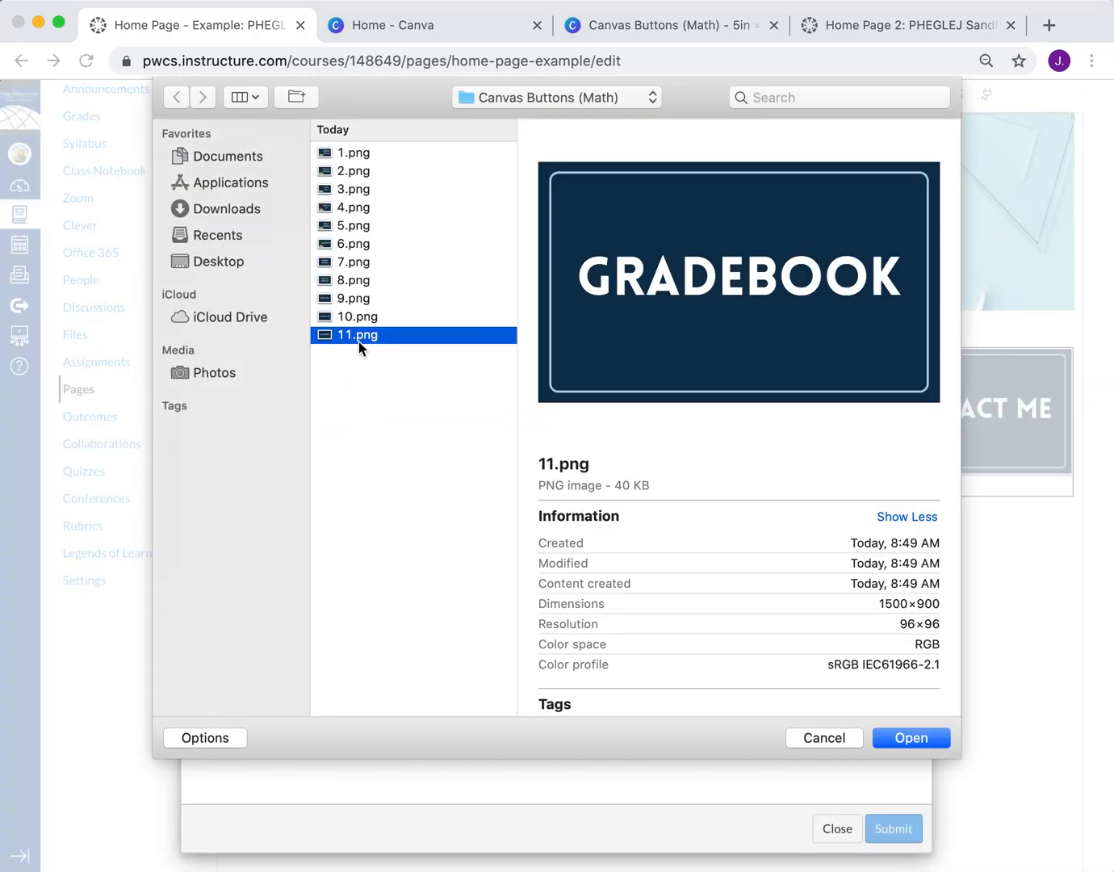
{"action": "double_click", "coordinate": [359, 342]}
{"action": "left_click", "coordinate": [890, 827]}
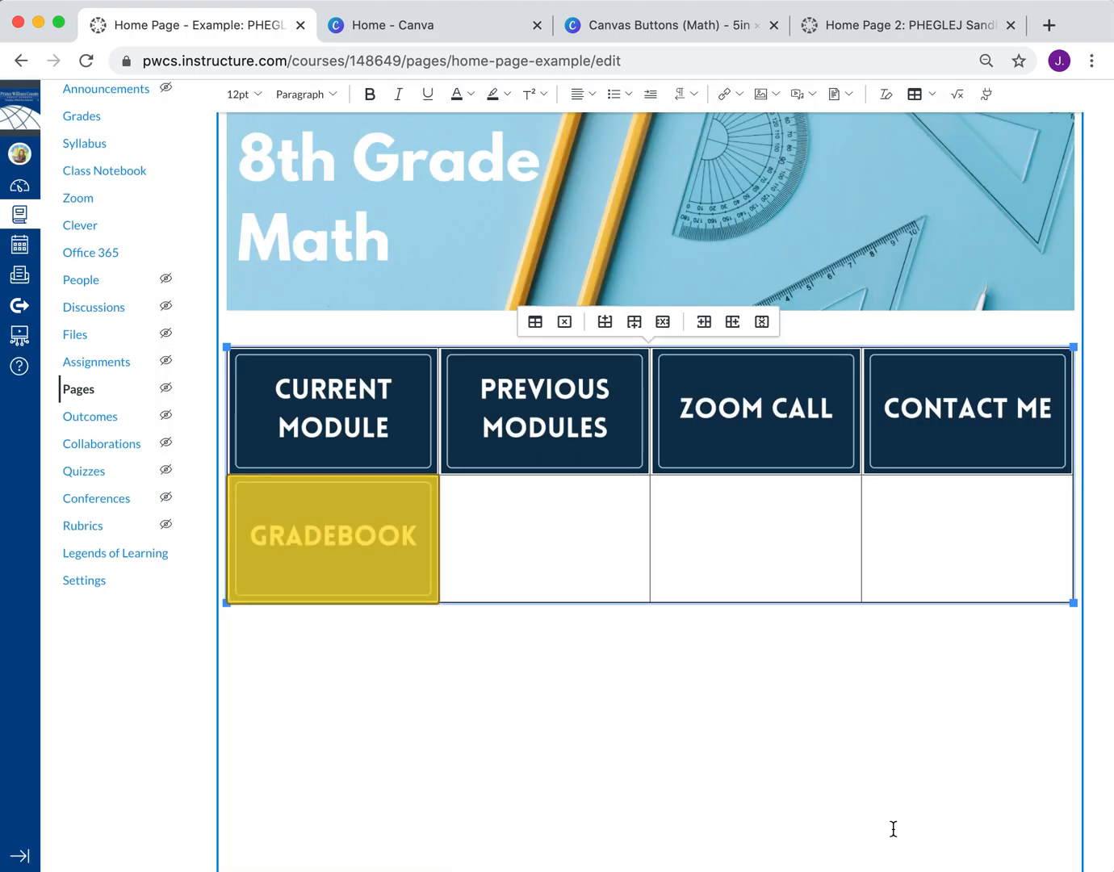
{"action": "scroll", "coordinate": [893, 829], "scroll_direction": "down", "scroll_amount": 5}
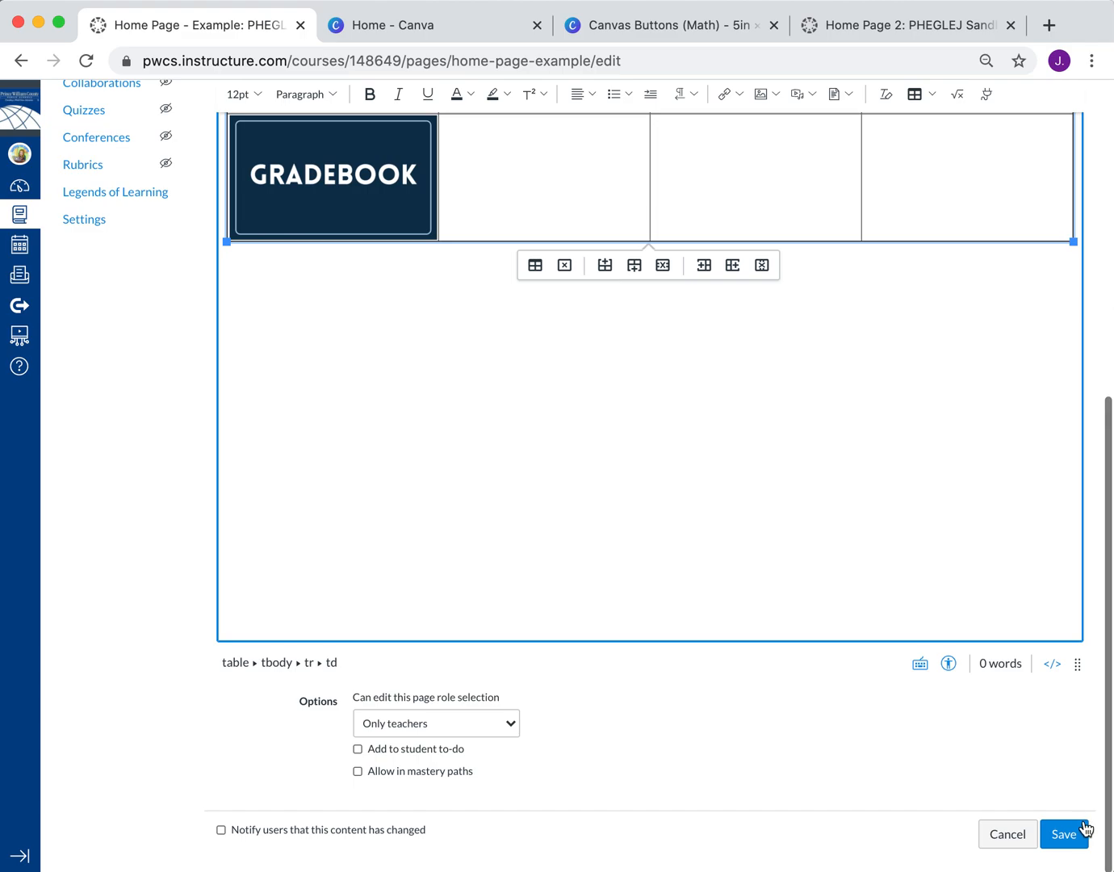
{"action": "left_click", "coordinate": [1074, 833]}
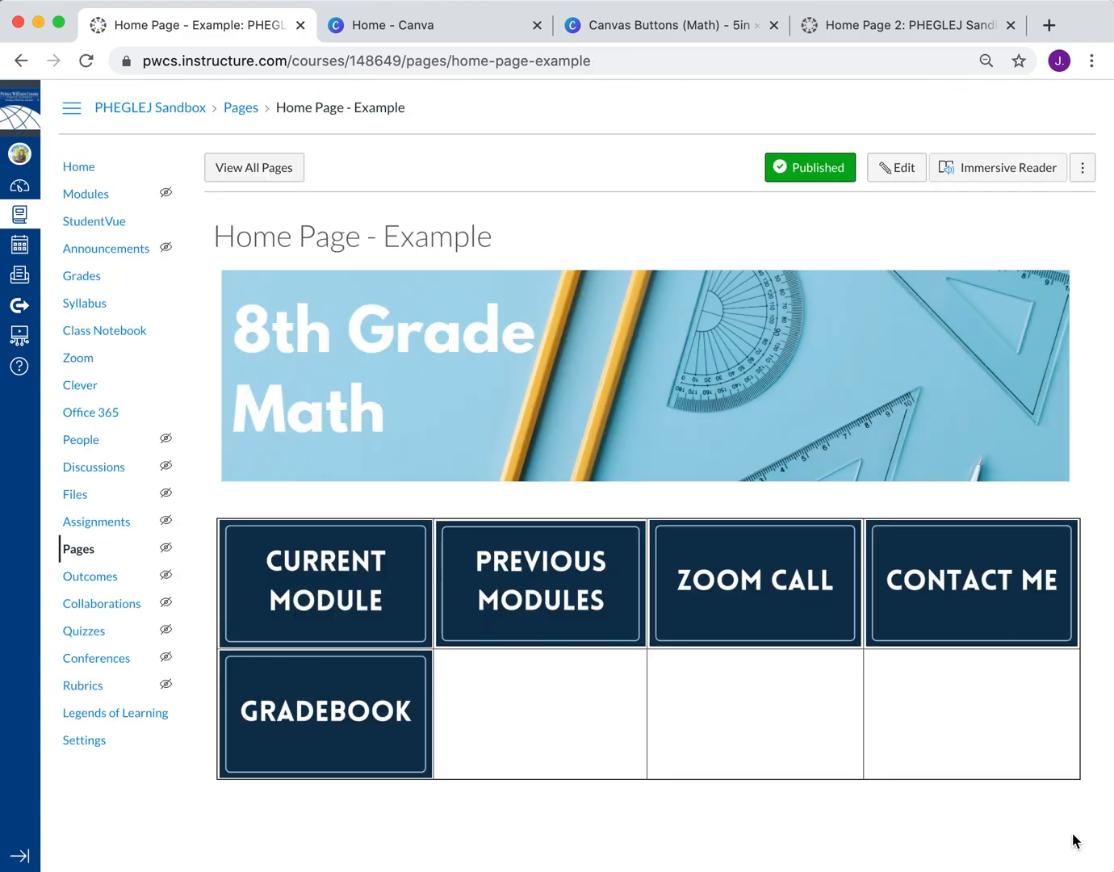
- Reopen the page for editing and give the Current Module image a width of 250 and the alt text "Current Module Button"
{"action": "left_click", "coordinate": [914, 167]}
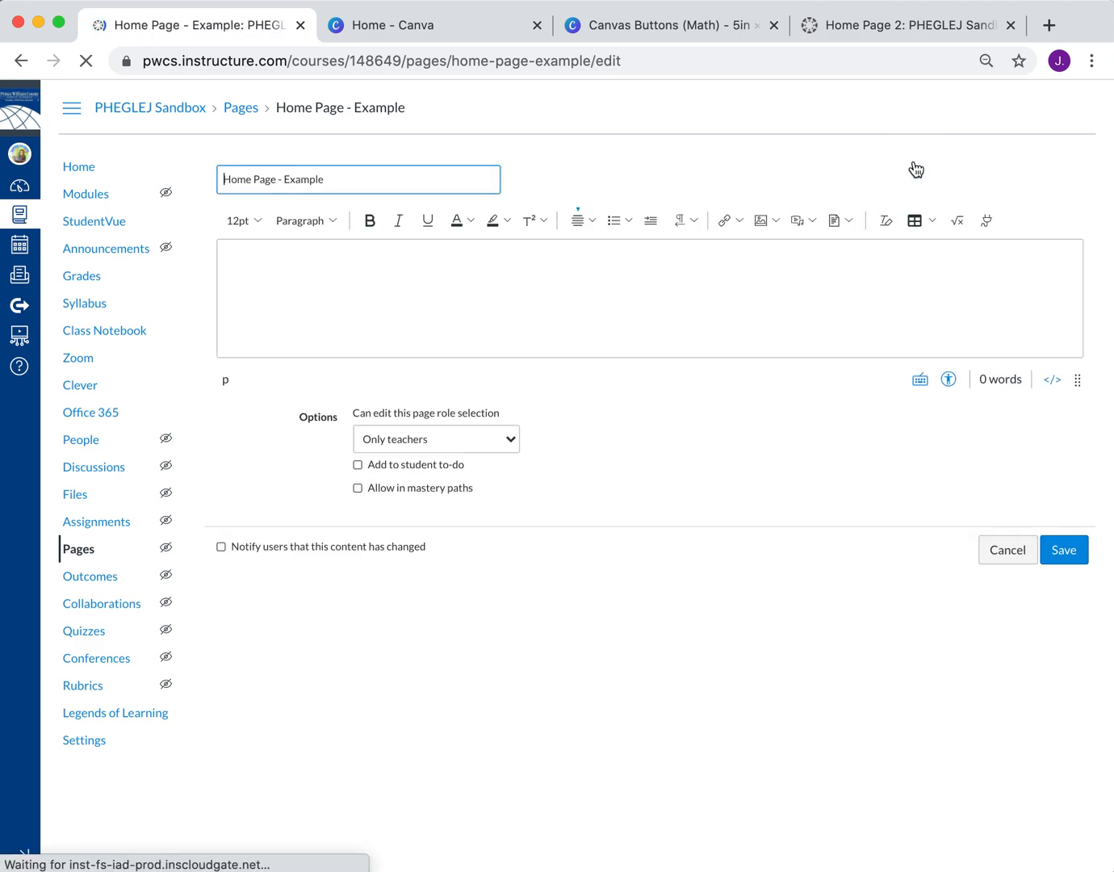
{"action": "left_click_drag", "start_coordinate": [1080, 377], "coordinate": [1075, 774]}
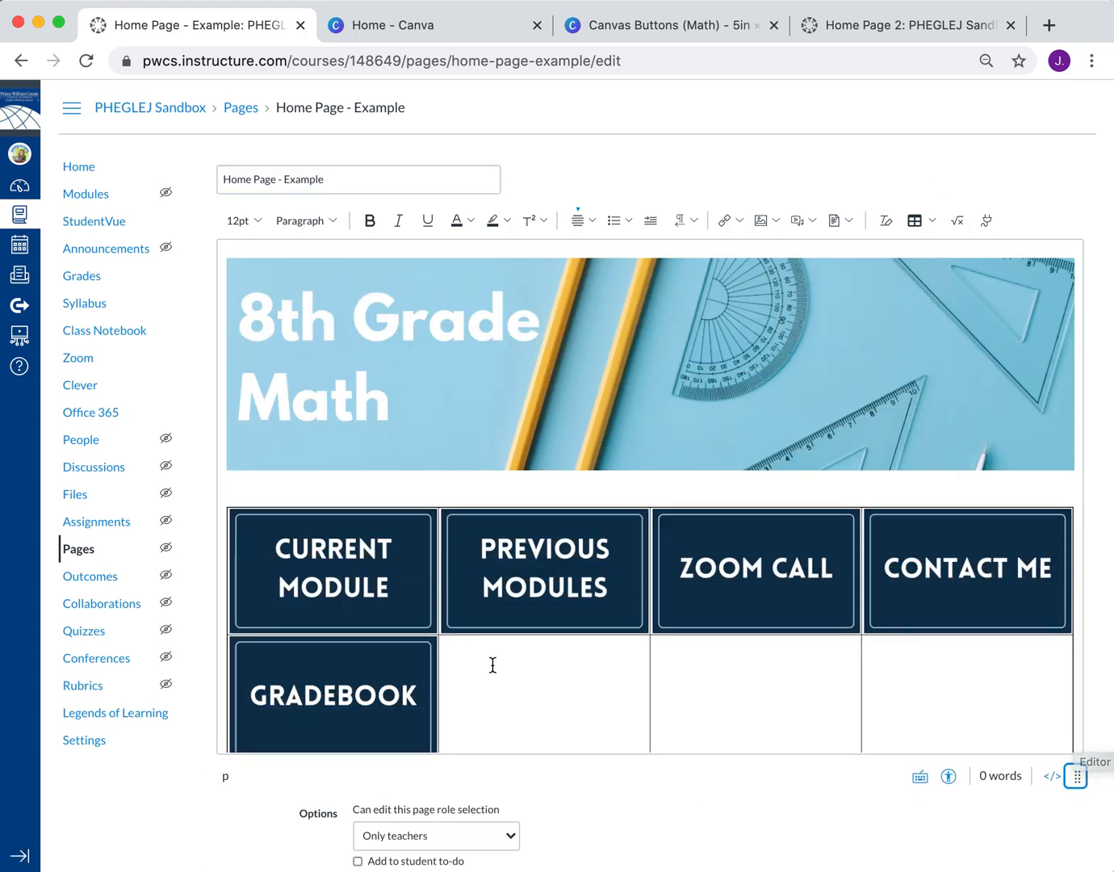
{"action": "left_click", "coordinate": [368, 579]}
{"action": "left_click", "coordinate": [333, 484]}
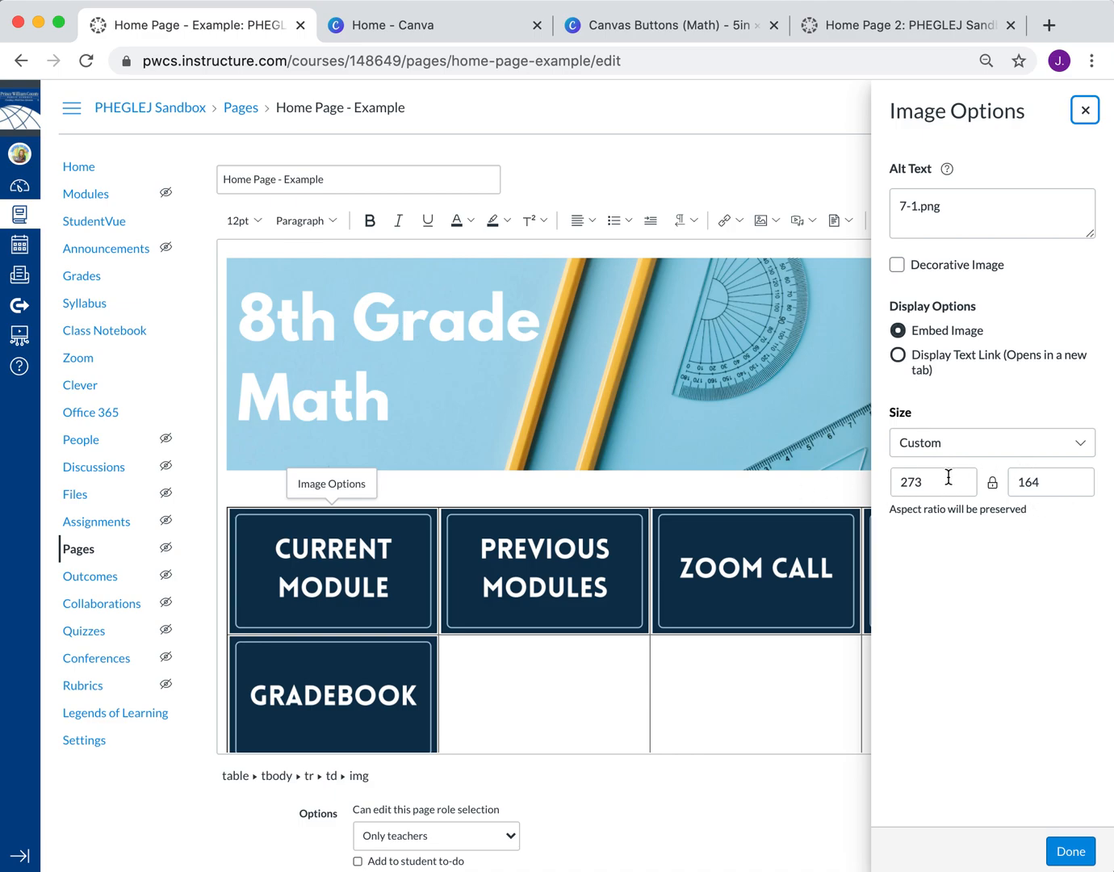
{"action": "left_click_drag", "start_coordinate": [951, 483], "coordinate": [883, 480]}
{"action": "type", "text": "250"}
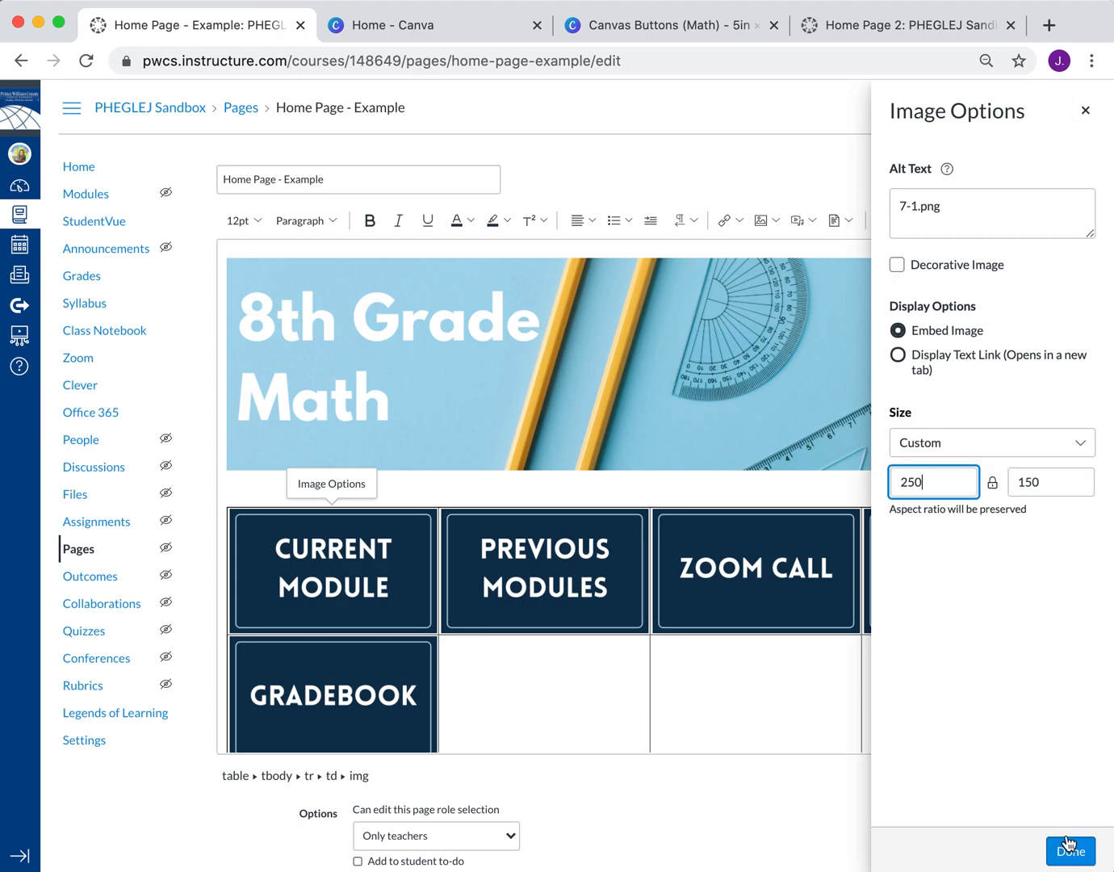
{"action": "triple_click", "coordinate": [969, 201]}
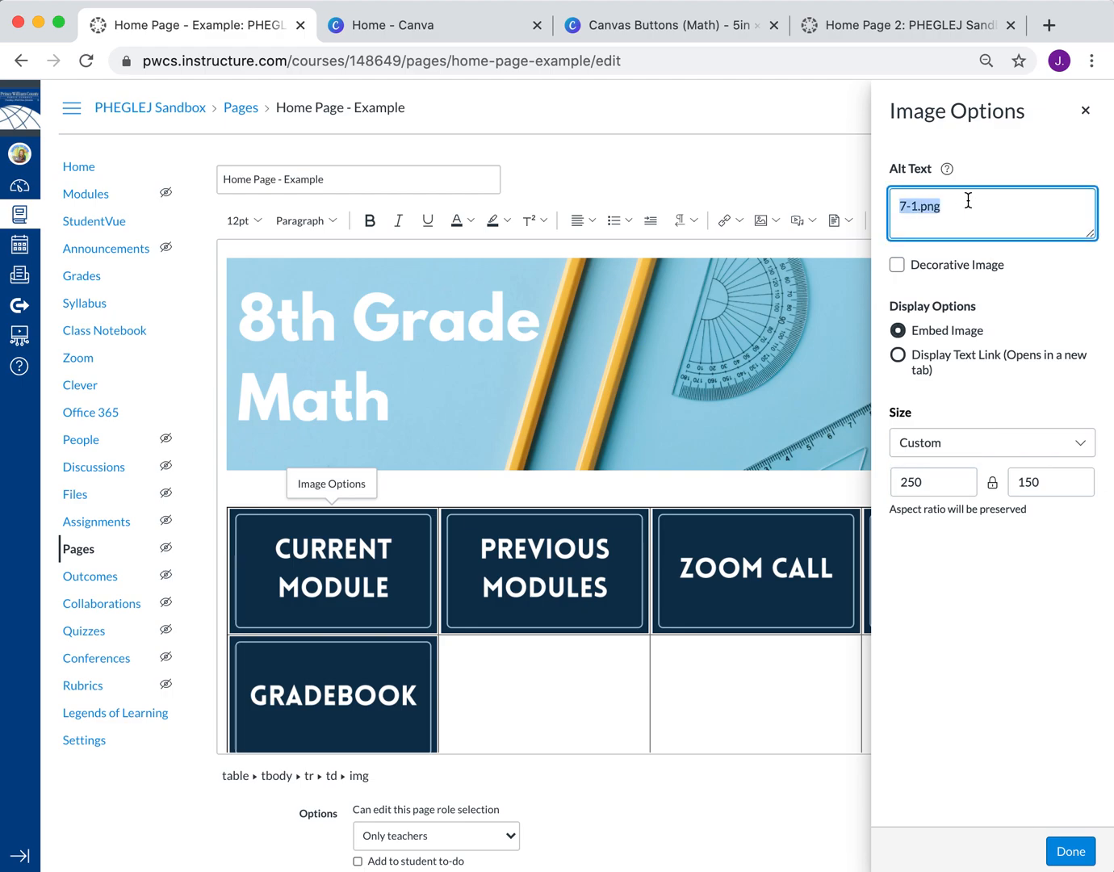
{"action": "type", "text": "Current Module Button"}
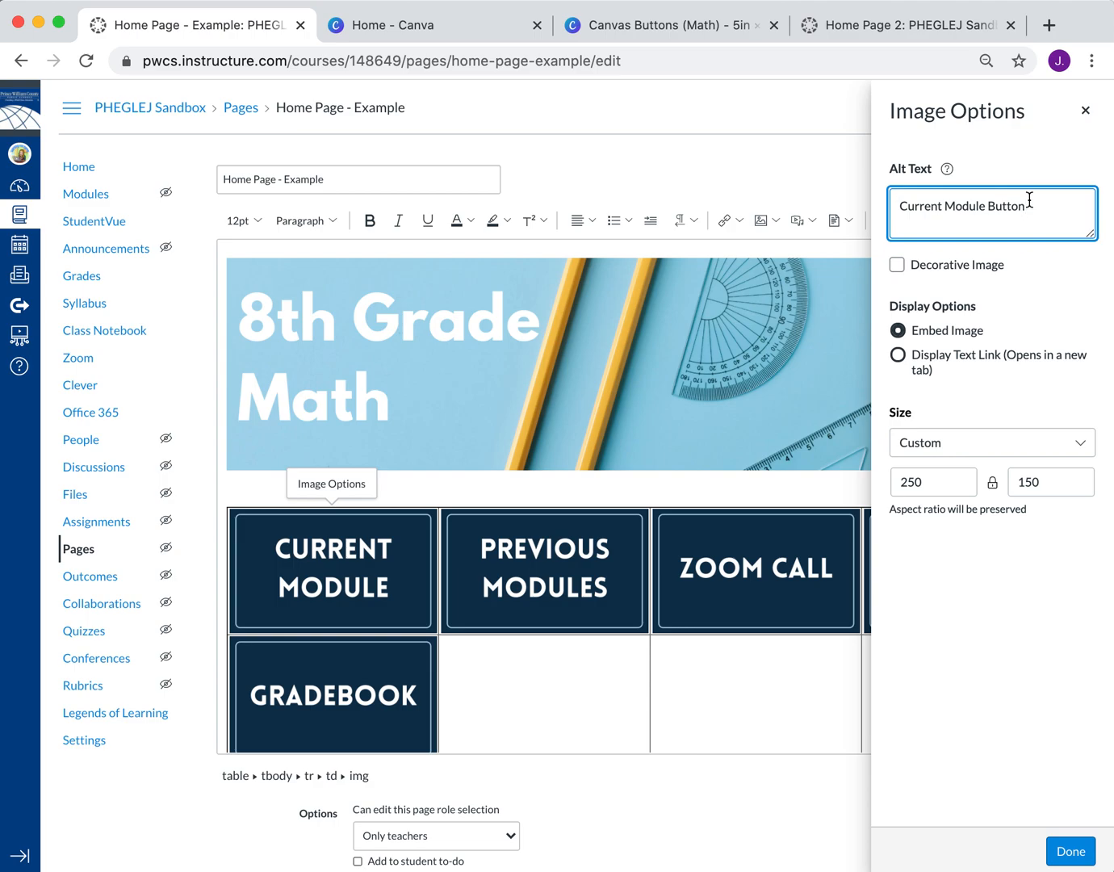
{"action": "left_click", "coordinate": [1071, 852]}
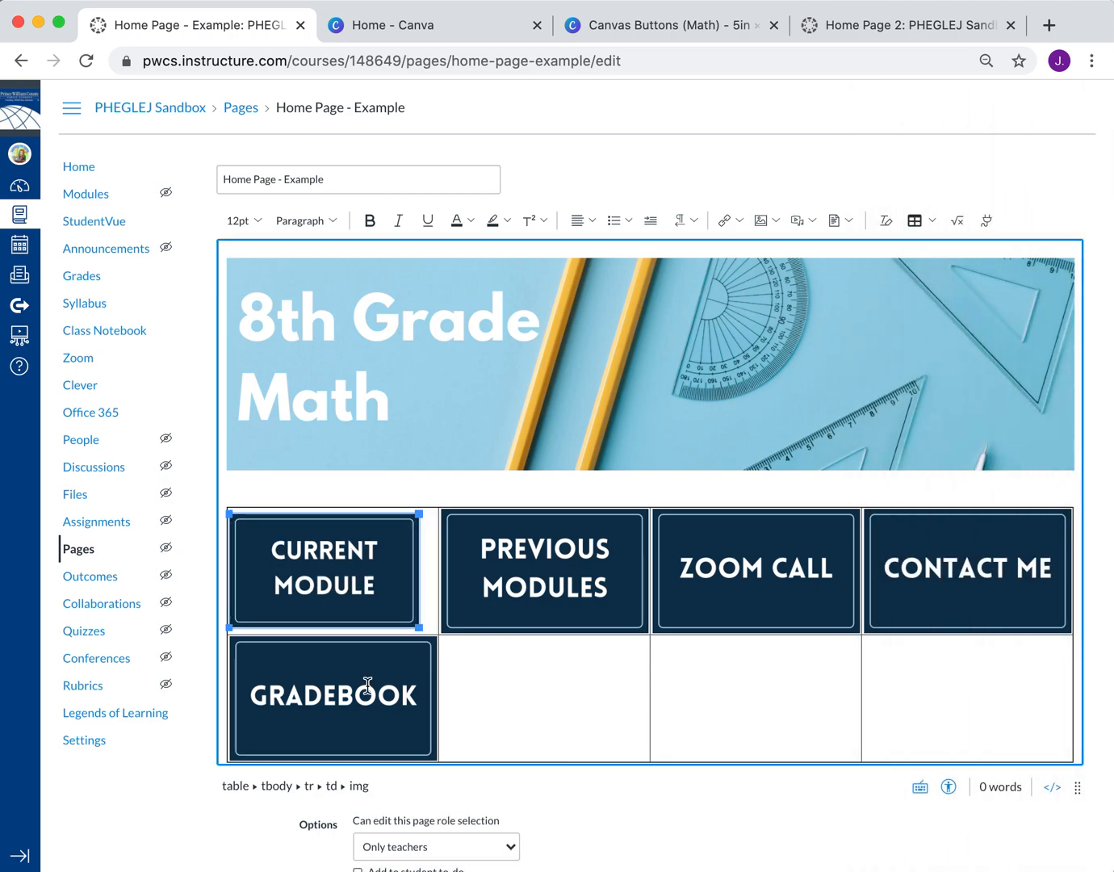
- Set the Previous Modules image's alt text to "Previous Modules Button" and its width to 250
{"action": "left_click", "coordinate": [570, 574]}
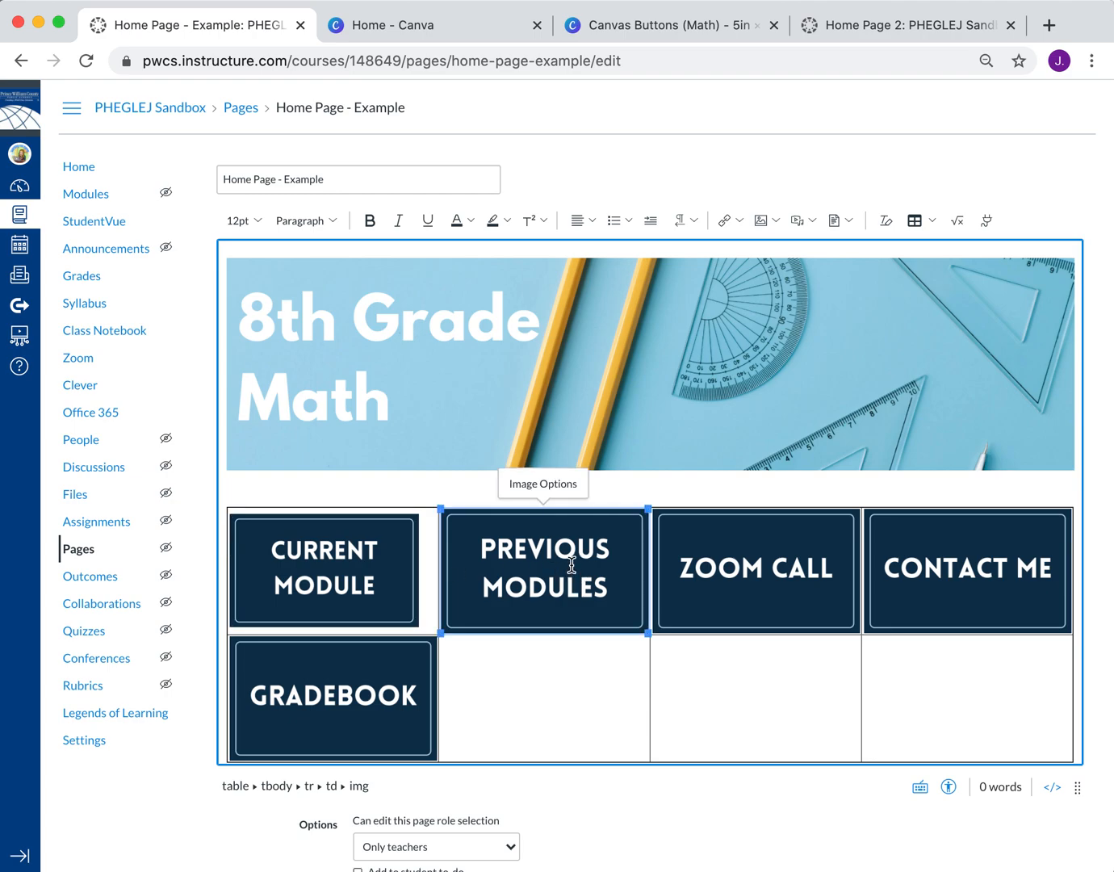
{"action": "left_click", "coordinate": [552, 486]}
{"action": "double_click", "coordinate": [999, 219]}
{"action": "key", "text": "BackSpace"}
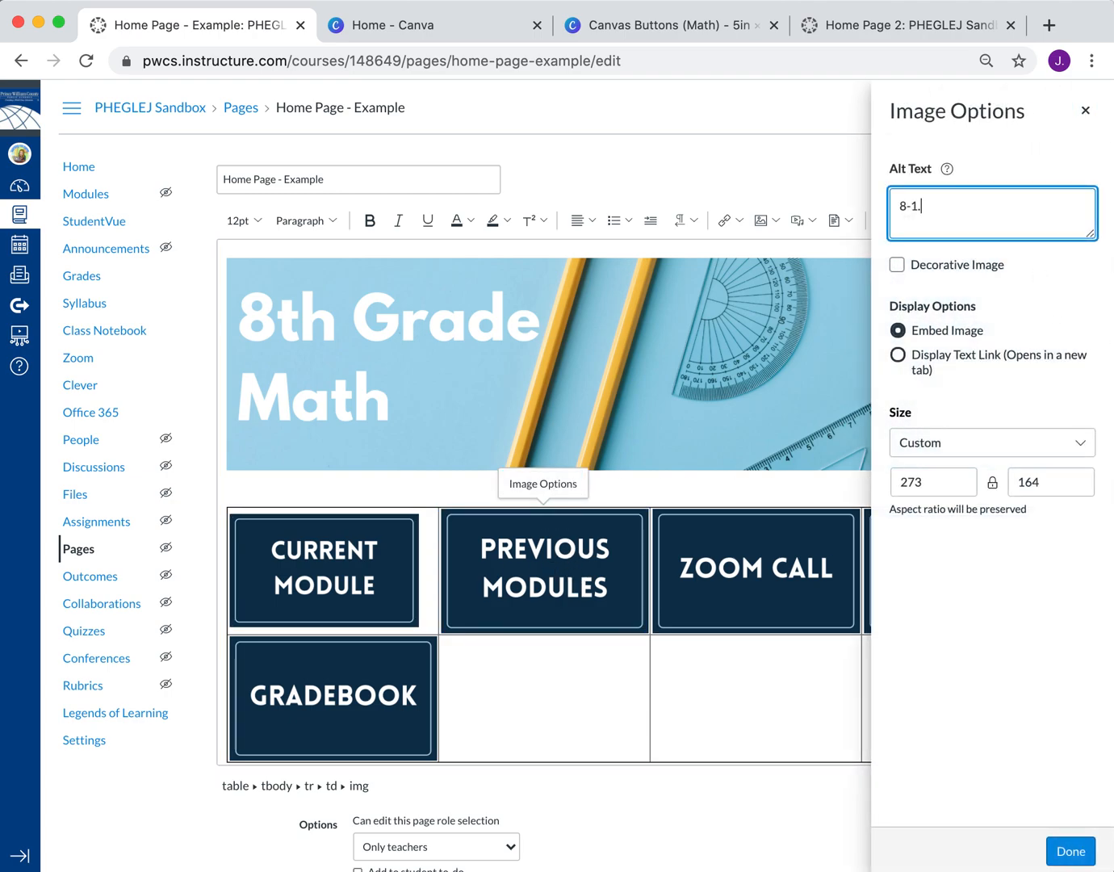
{"action": "key", "text": "BackSpace"}
{"action": "type", "text": "Previous Modules Button"}
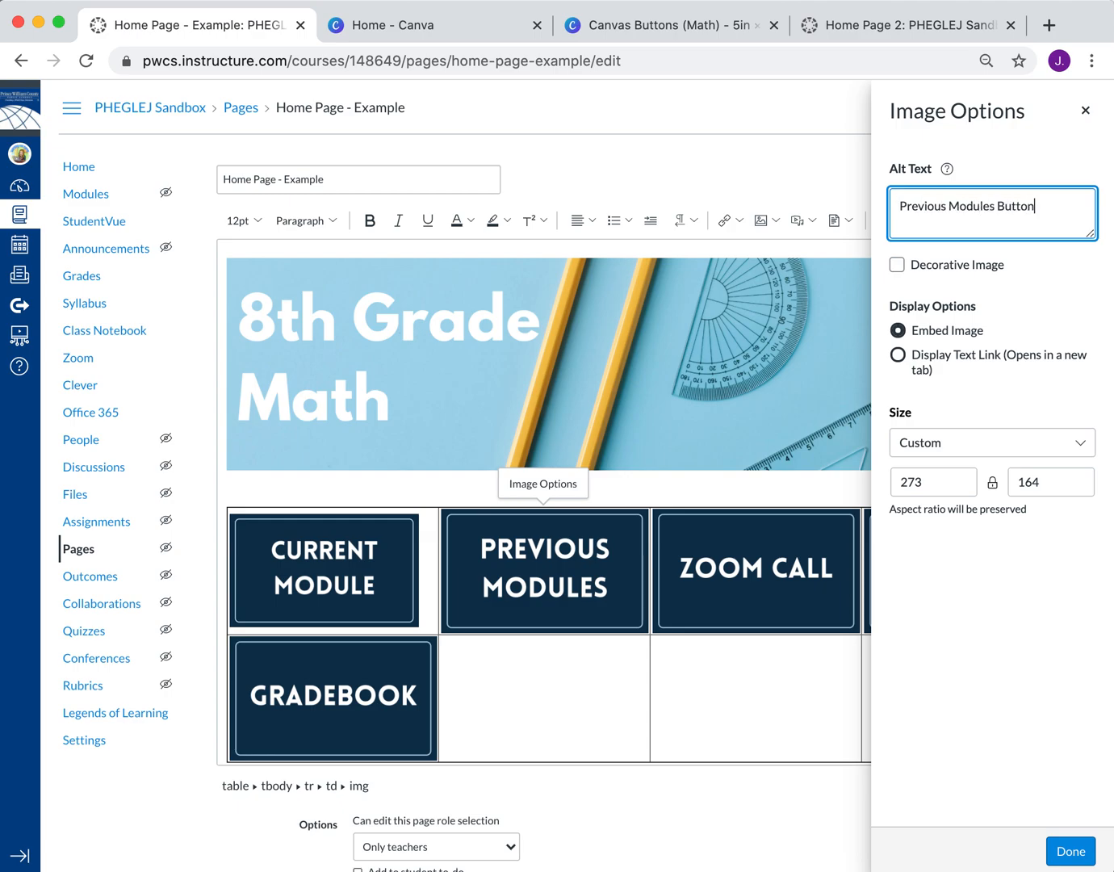
{"action": "double_click", "coordinate": [950, 485]}
{"action": "type", "text": "250"}
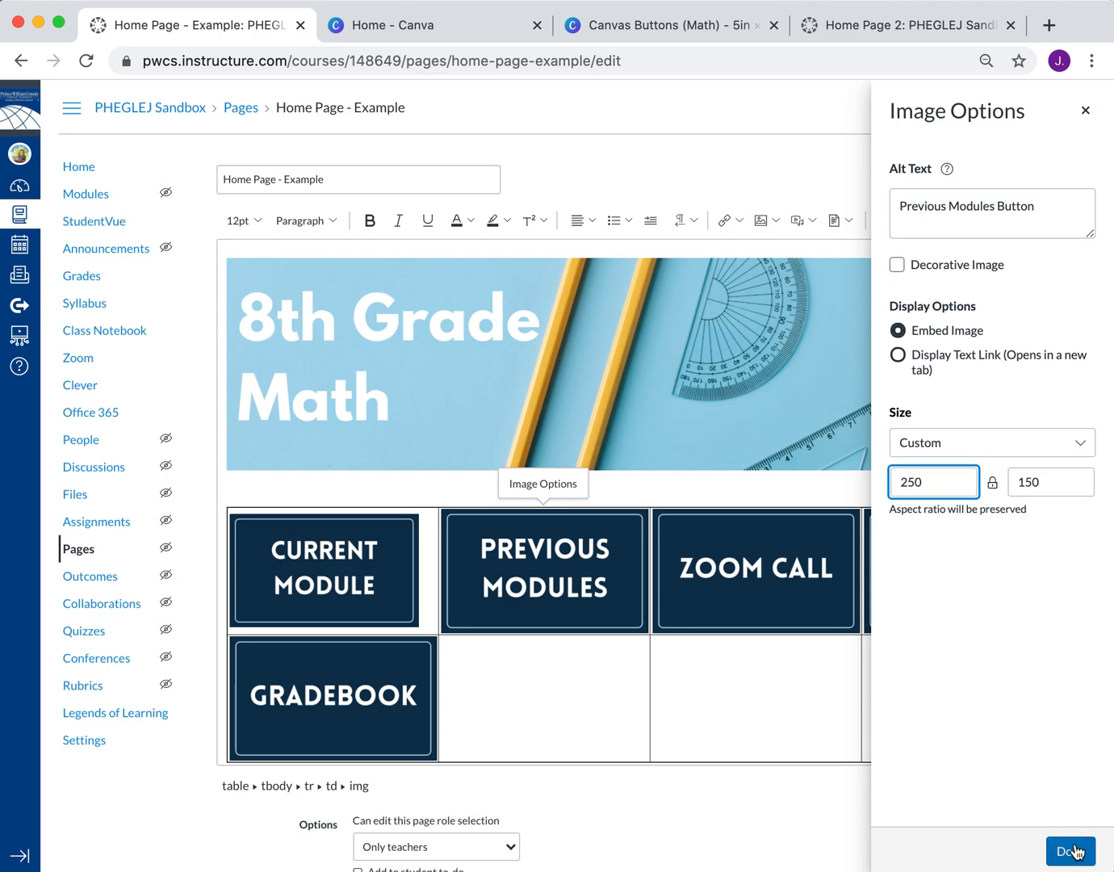
{"action": "left_click", "coordinate": [1074, 852]}
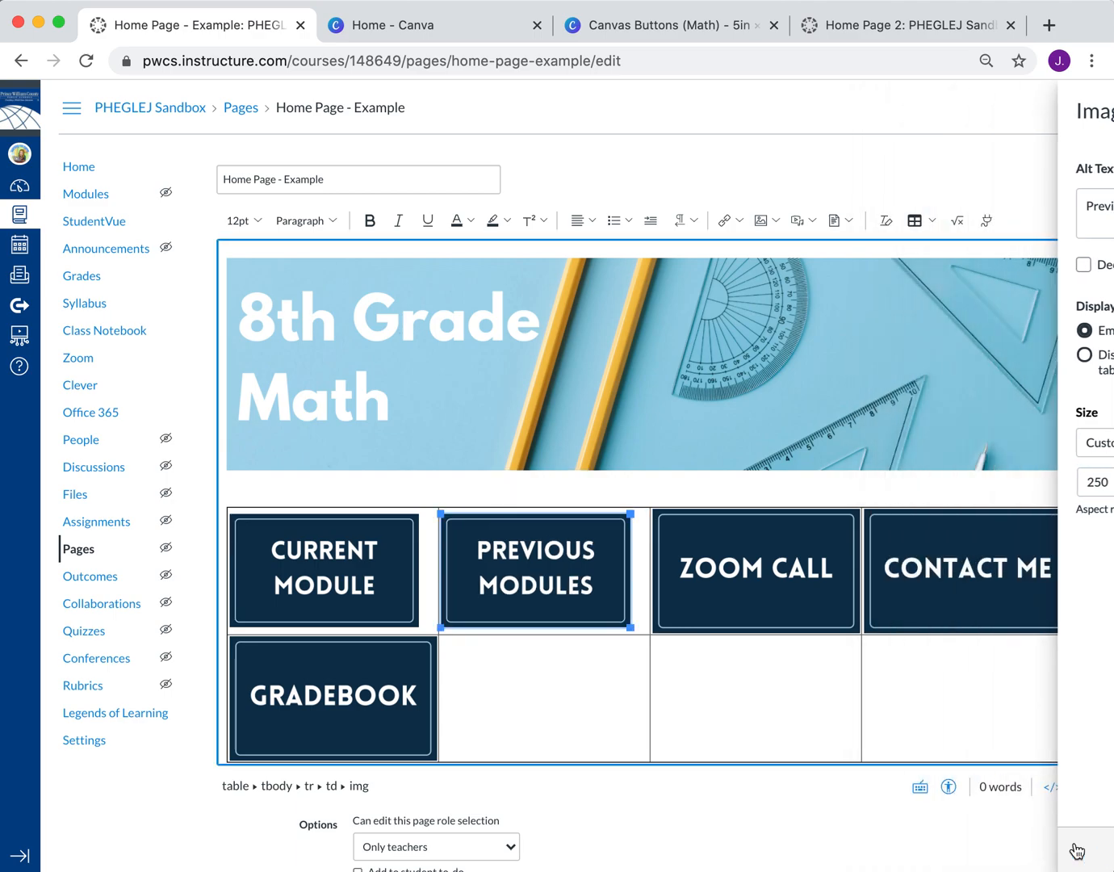
- Check the alt text and size stored for the Current Module image
{"action": "left_click", "coordinate": [360, 567]}
{"action": "left_click", "coordinate": [348, 495]}
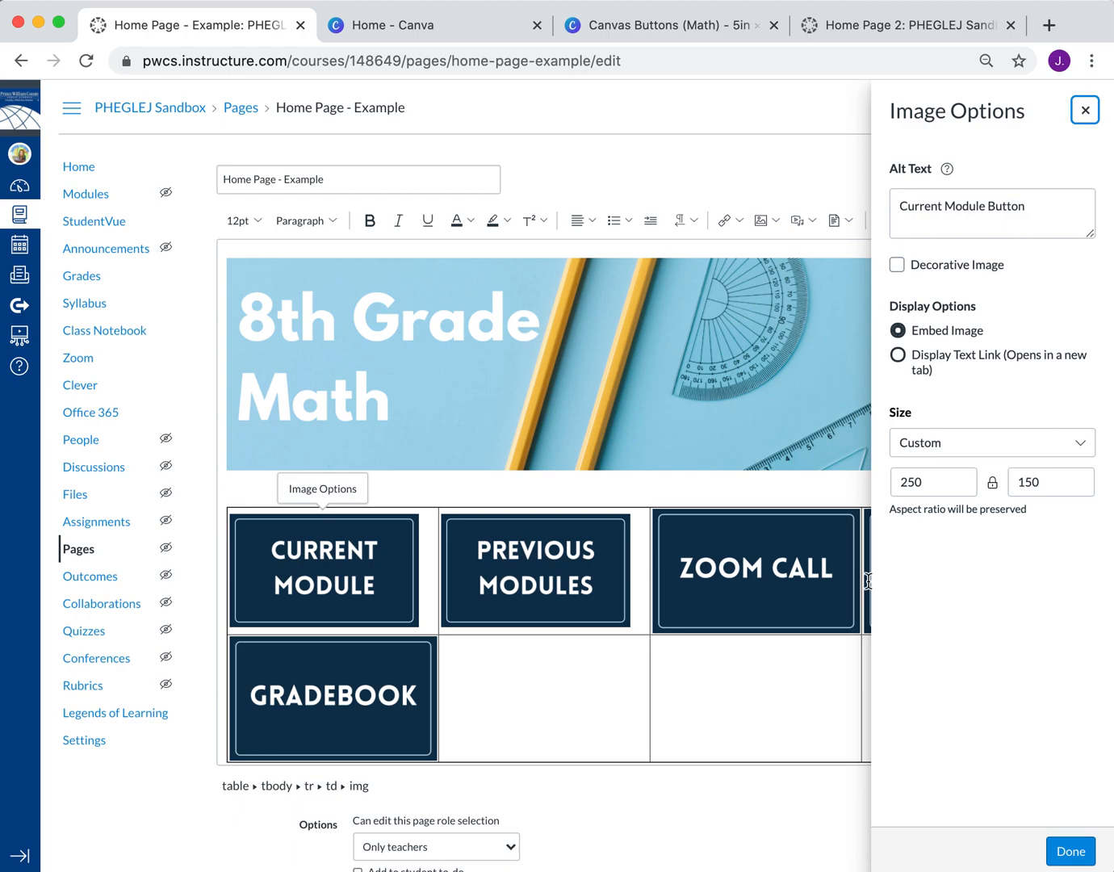
{"action": "left_click", "coordinate": [1067, 851]}
- Set the Zoom Call image's width to 250 and replace its file-name alt text with a description of the button
{"action": "left_click", "coordinate": [778, 541]}
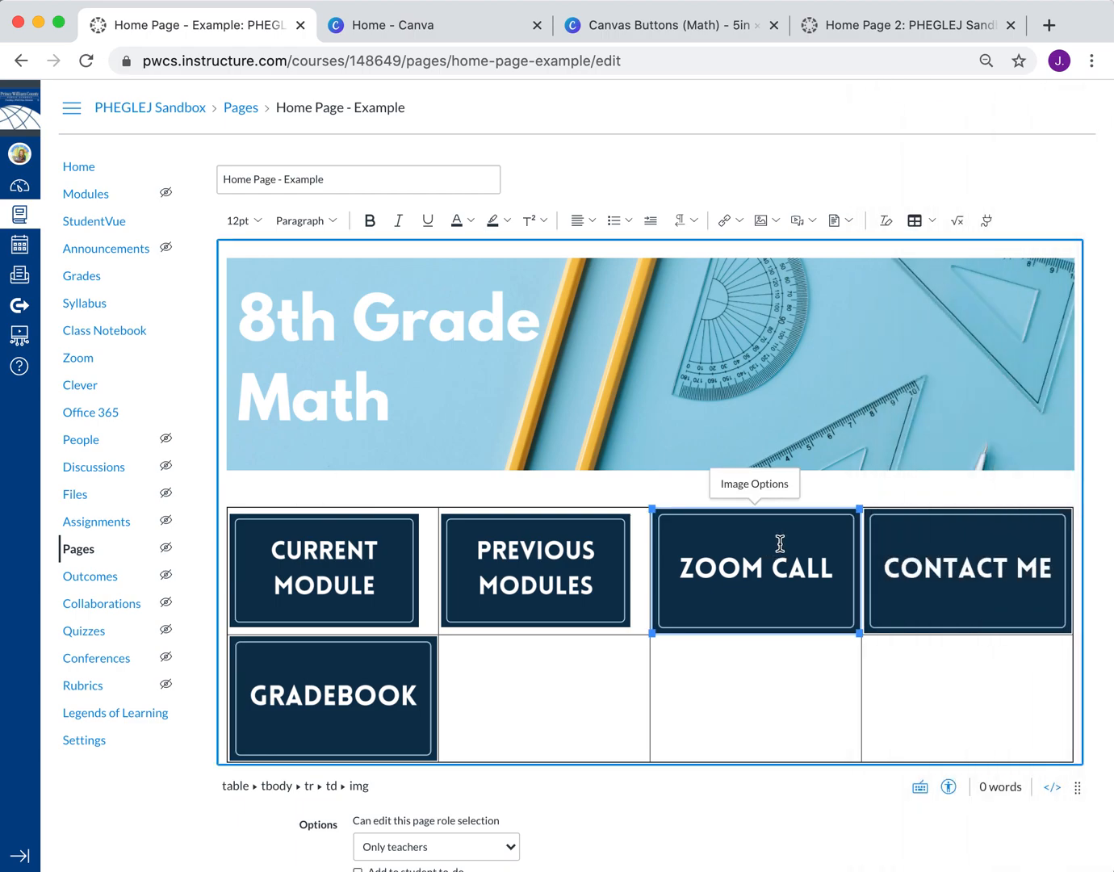
{"action": "left_click", "coordinate": [758, 487]}
{"action": "left_click", "coordinate": [945, 485]}
{"action": "key", "text": "BackSpace"}
{"action": "key", "text": "BackSpace"}
{"action": "key", "text": "BackSpace"}
{"action": "type", "text": "250"}
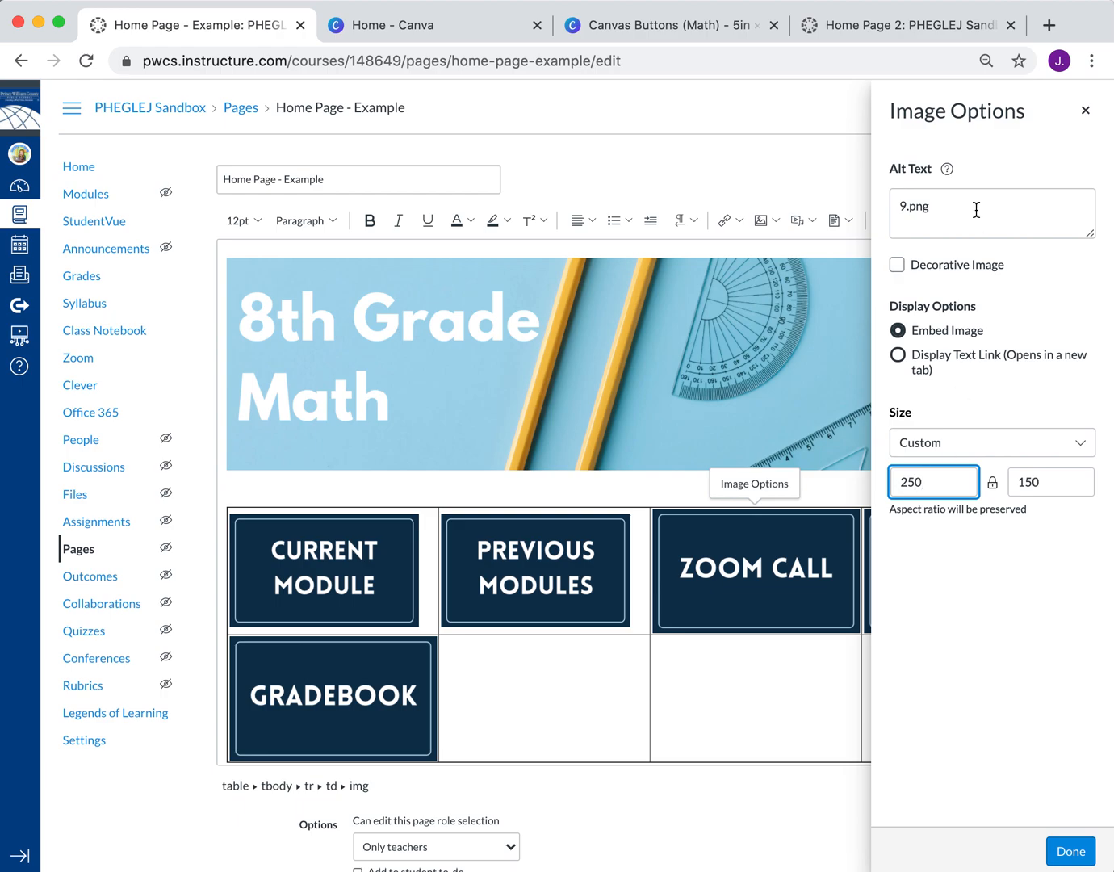
{"action": "double_click", "coordinate": [972, 200]}
{"action": "left_click", "coordinate": [952, 480]}
{"action": "double_click", "coordinate": [973, 197]}
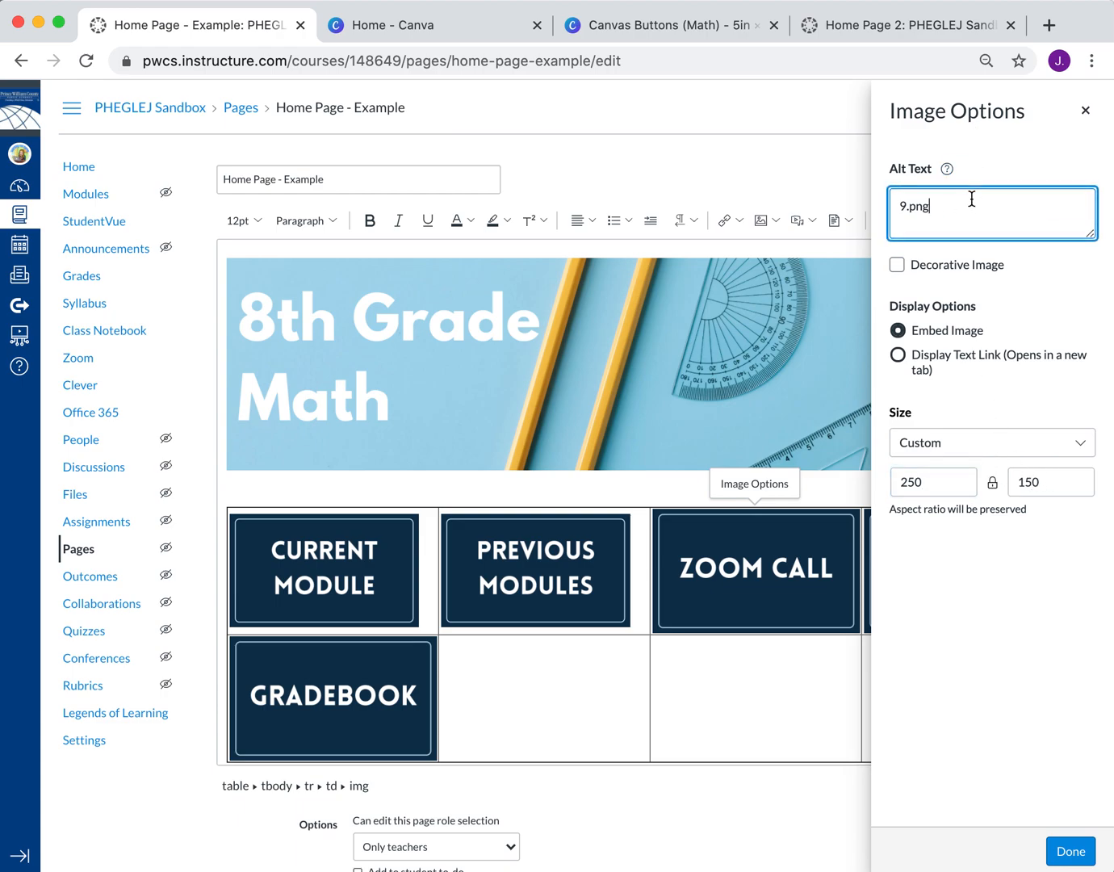
{"action": "type", "text": "Zo"}
{"action": "left_click", "coordinate": [1070, 852]}
- Replace the Contact Me image's alt text with a description of the button and set its width to 250
{"action": "left_click", "coordinate": [970, 580]}
{"action": "left_click", "coordinate": [968, 483]}
{"action": "left_click", "coordinate": [983, 219]}
{"action": "key", "text": "ctrl+a"}
{"action": "type", "text": "Contact M"}
{"action": "left_click", "coordinate": [947, 482]}
{"action": "key", "text": "BackSpace"}
{"action": "key", "text": "BackSpace"}
{"action": "type", "text": "50"}
{"action": "left_click", "coordinate": [1067, 852]}
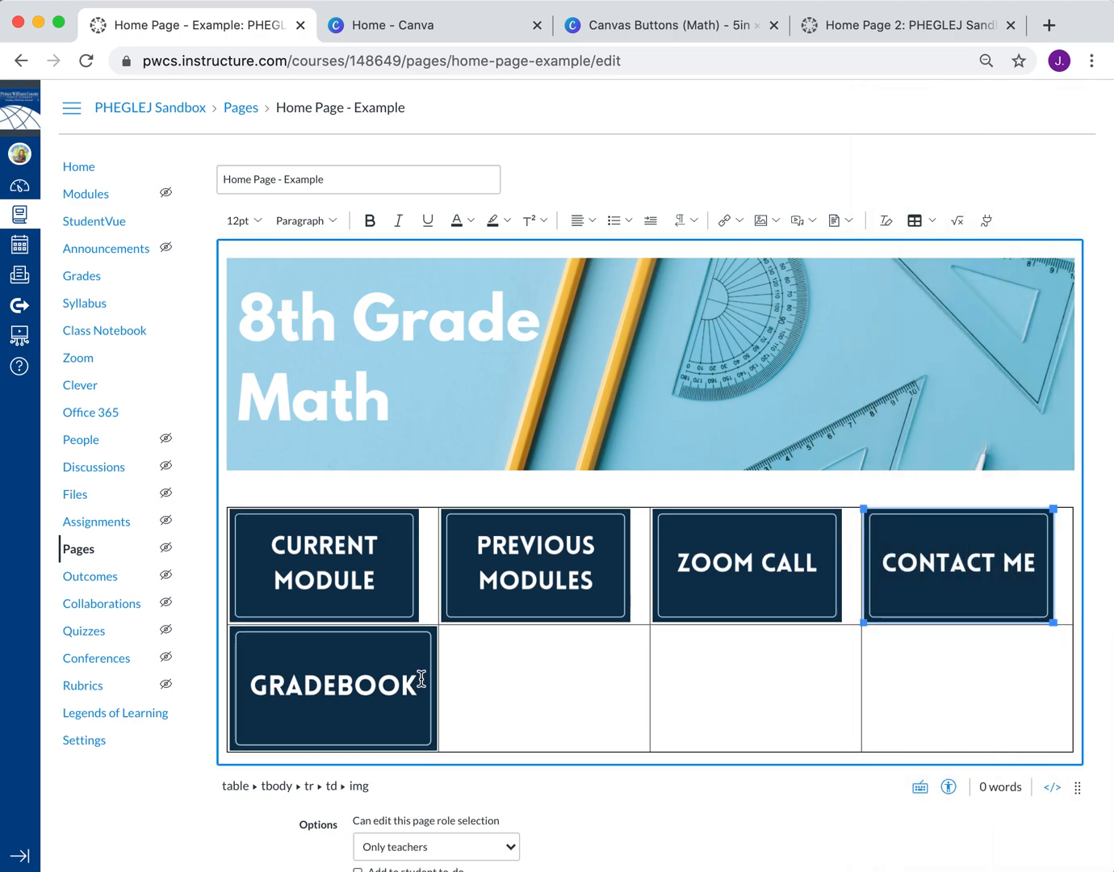
- Set the Gradebook image's alt text to "Gradebook Button" and its width to 250
{"action": "left_click", "coordinate": [359, 602]}
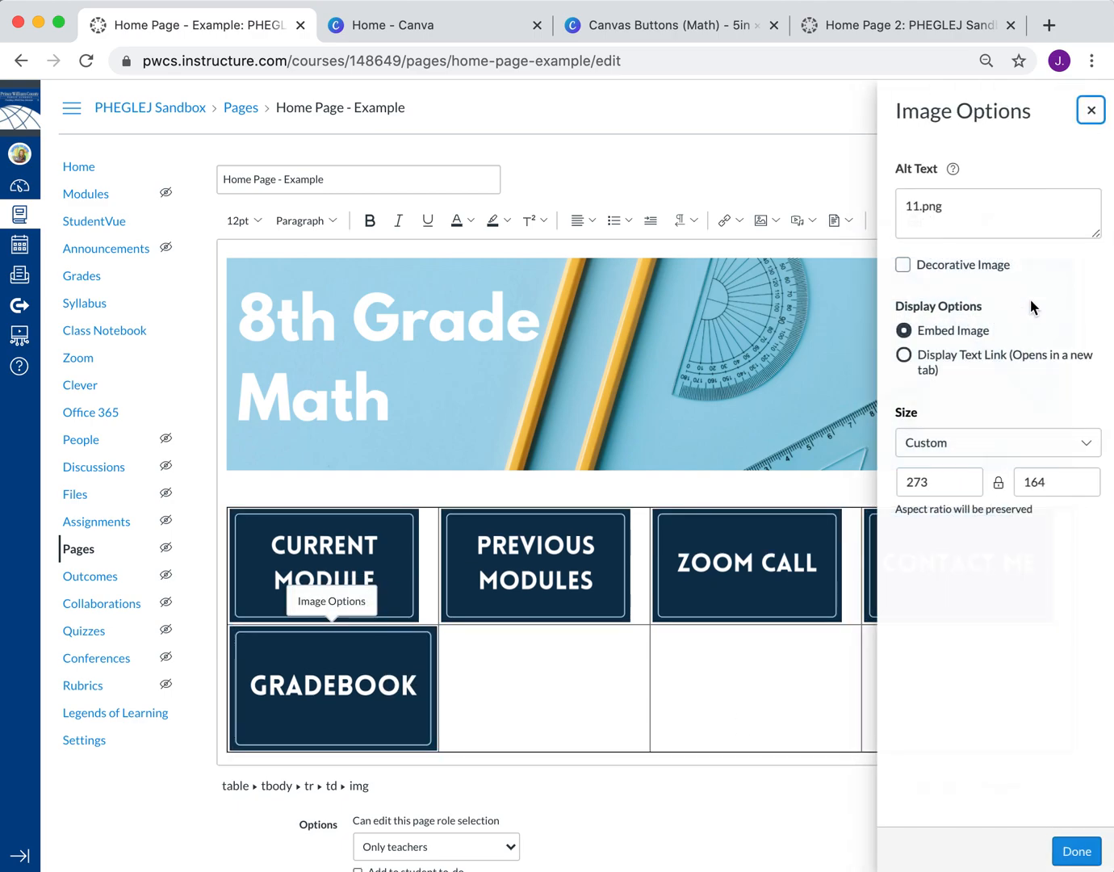
{"action": "triple_click", "coordinate": [1005, 218]}
{"action": "type", "text": "Gradebook"}
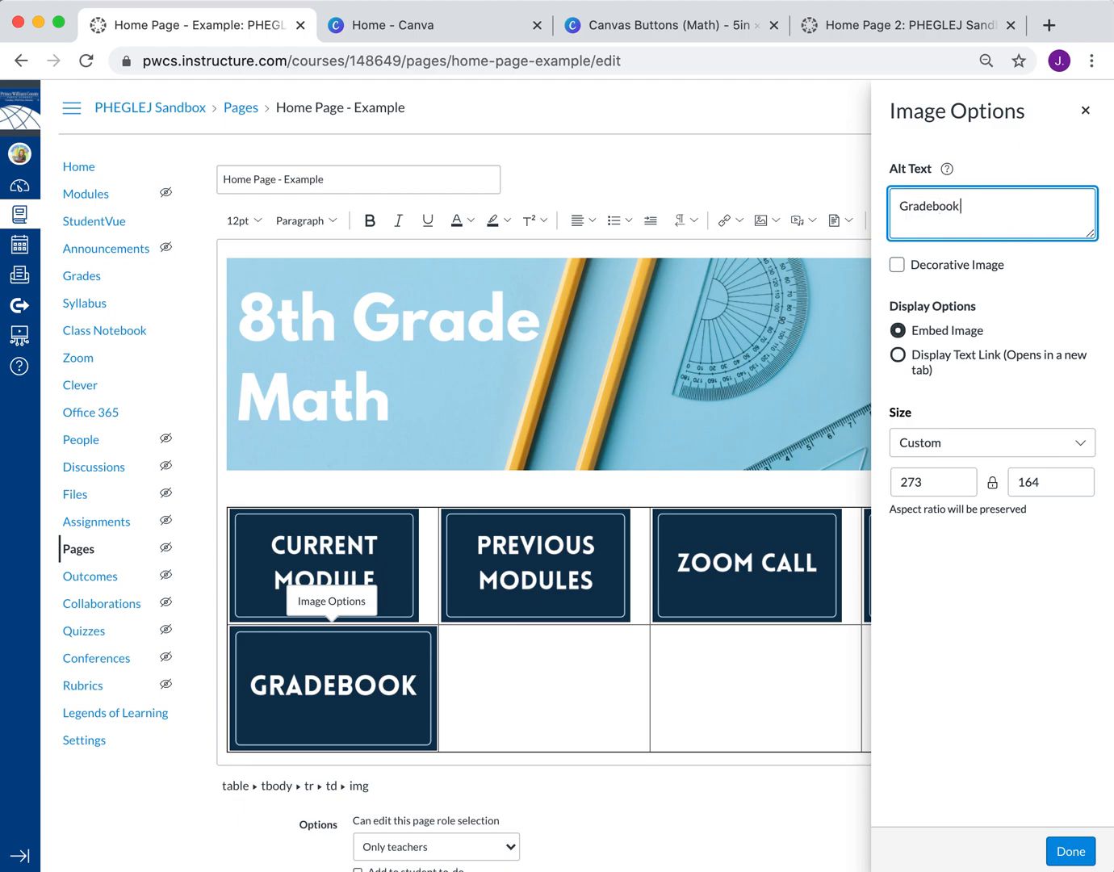
{"action": "type", "text": " Button"}
{"action": "double_click", "coordinate": [929, 490]}
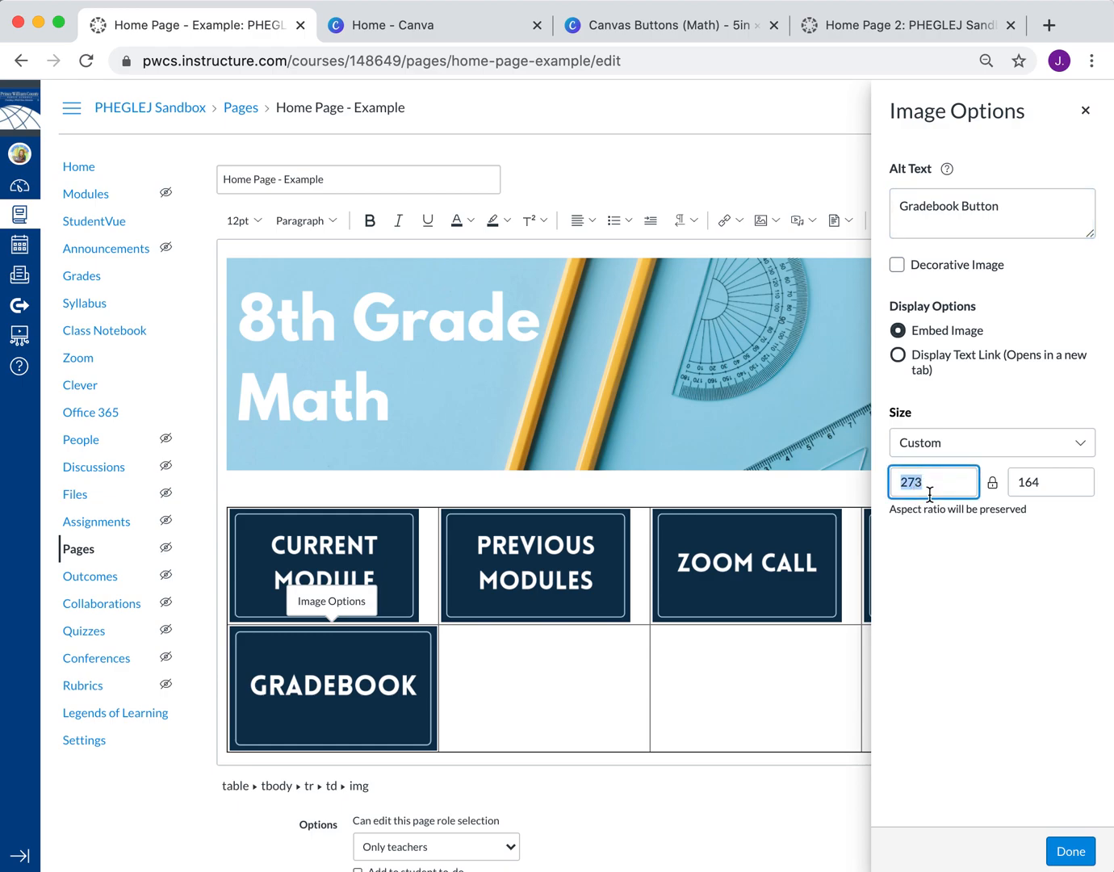
{"action": "type", "text": "250"}
{"action": "left_click", "coordinate": [1065, 851]}
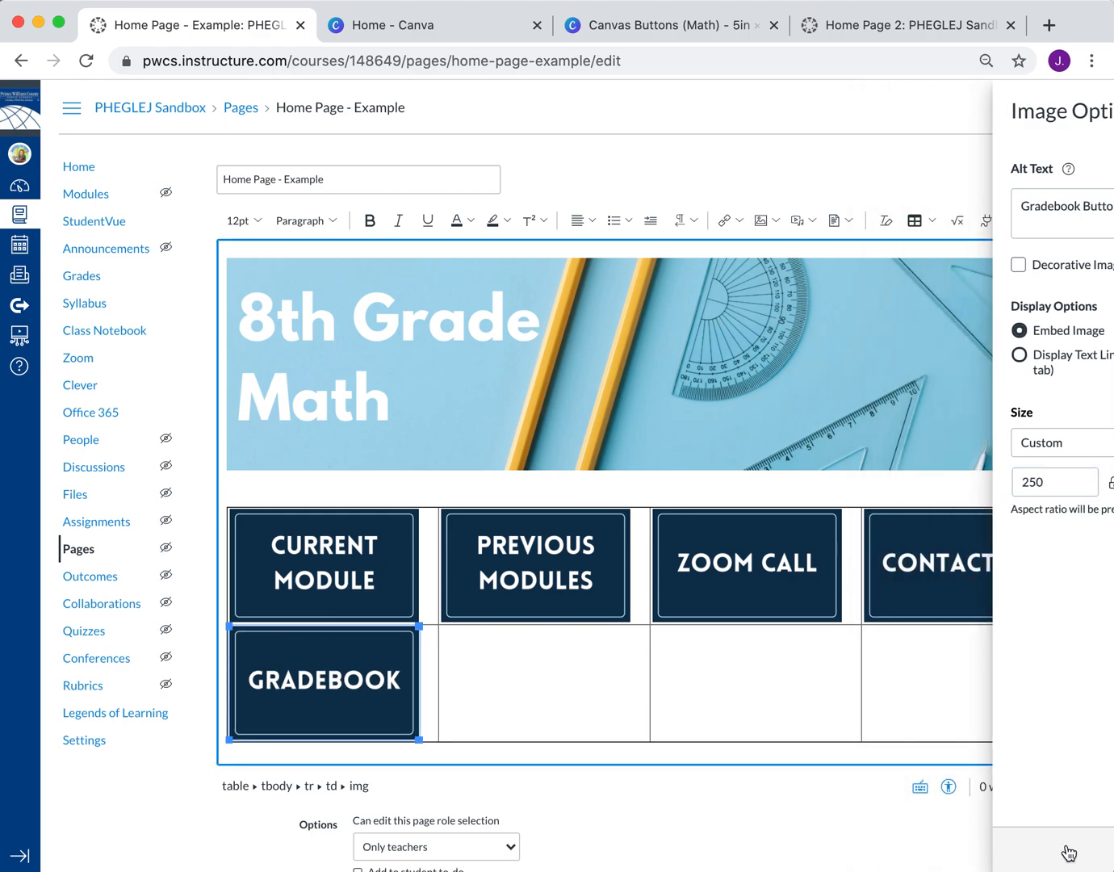
- Center the contents of all the table's cells so each button sits in the middle of its cell
{"action": "left_click", "coordinate": [786, 687]}
{"action": "left_click_drag", "start_coordinate": [980, 699], "coordinate": [406, 579]}
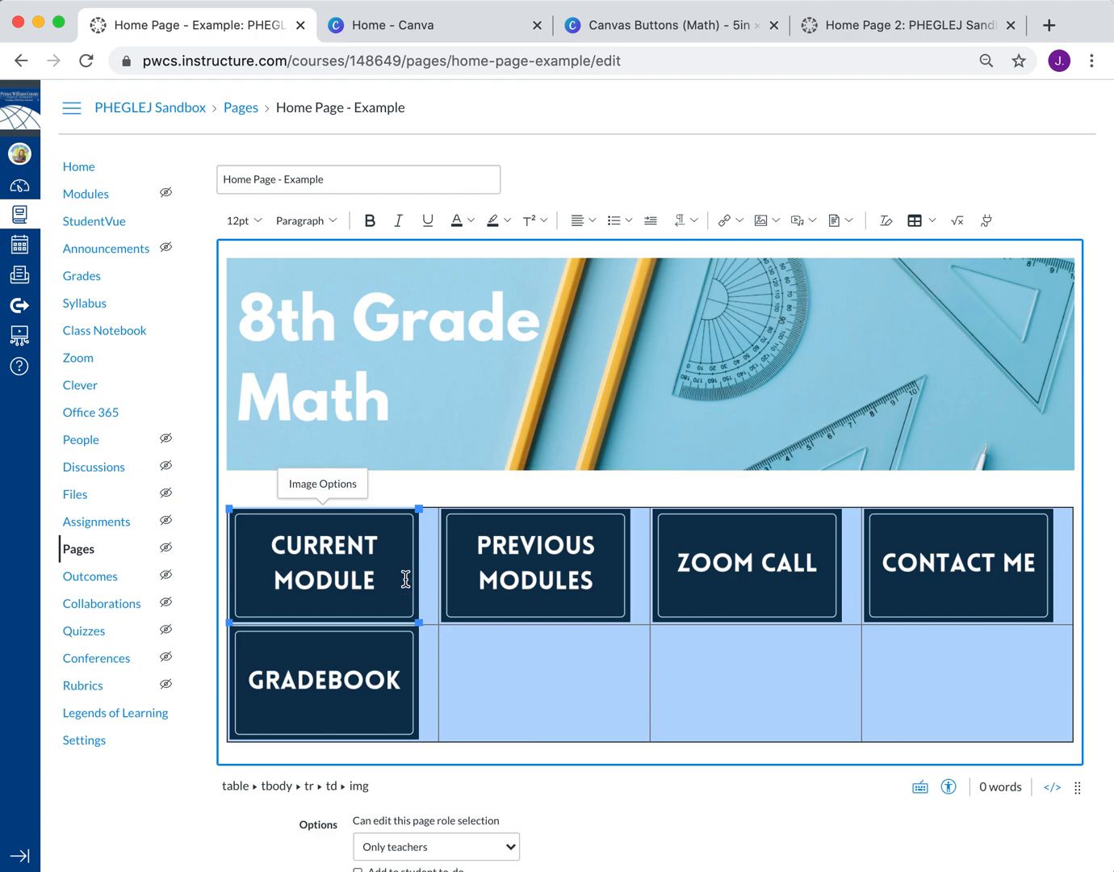
{"action": "left_click", "coordinate": [592, 218]}
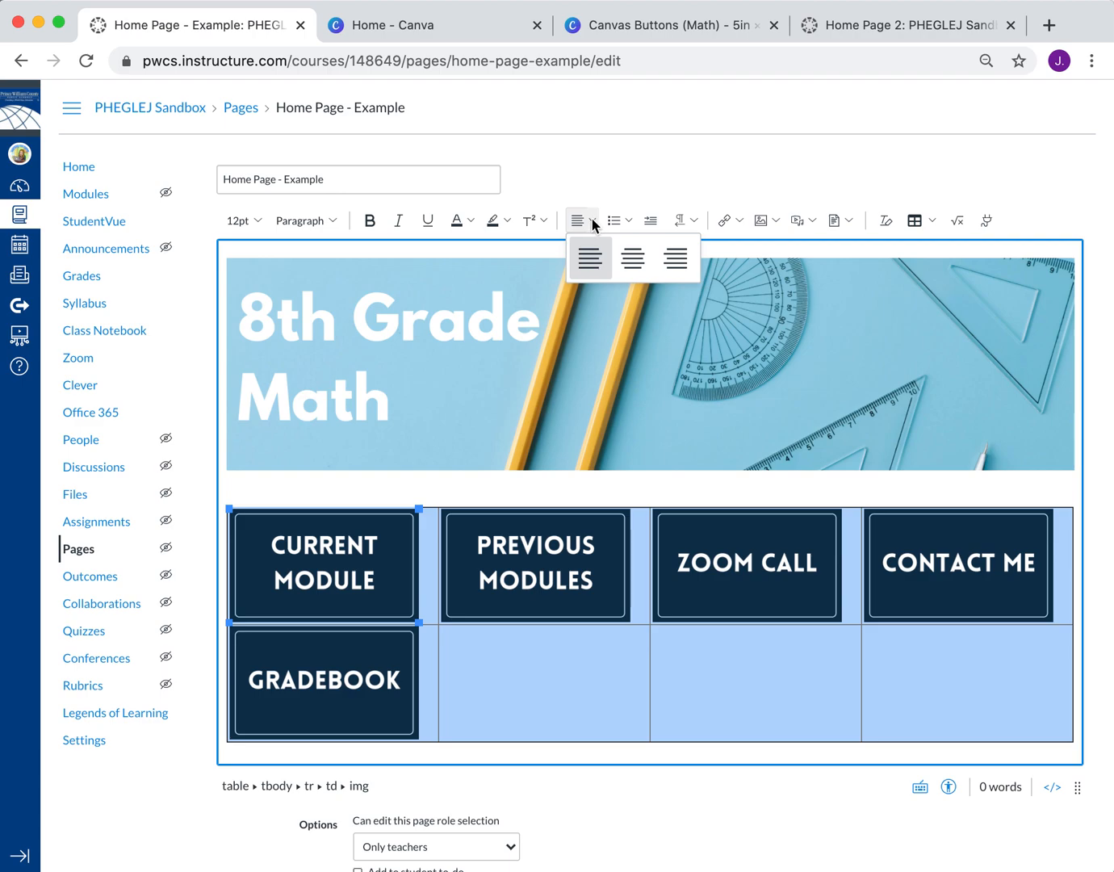
{"action": "left_click", "coordinate": [630, 261]}
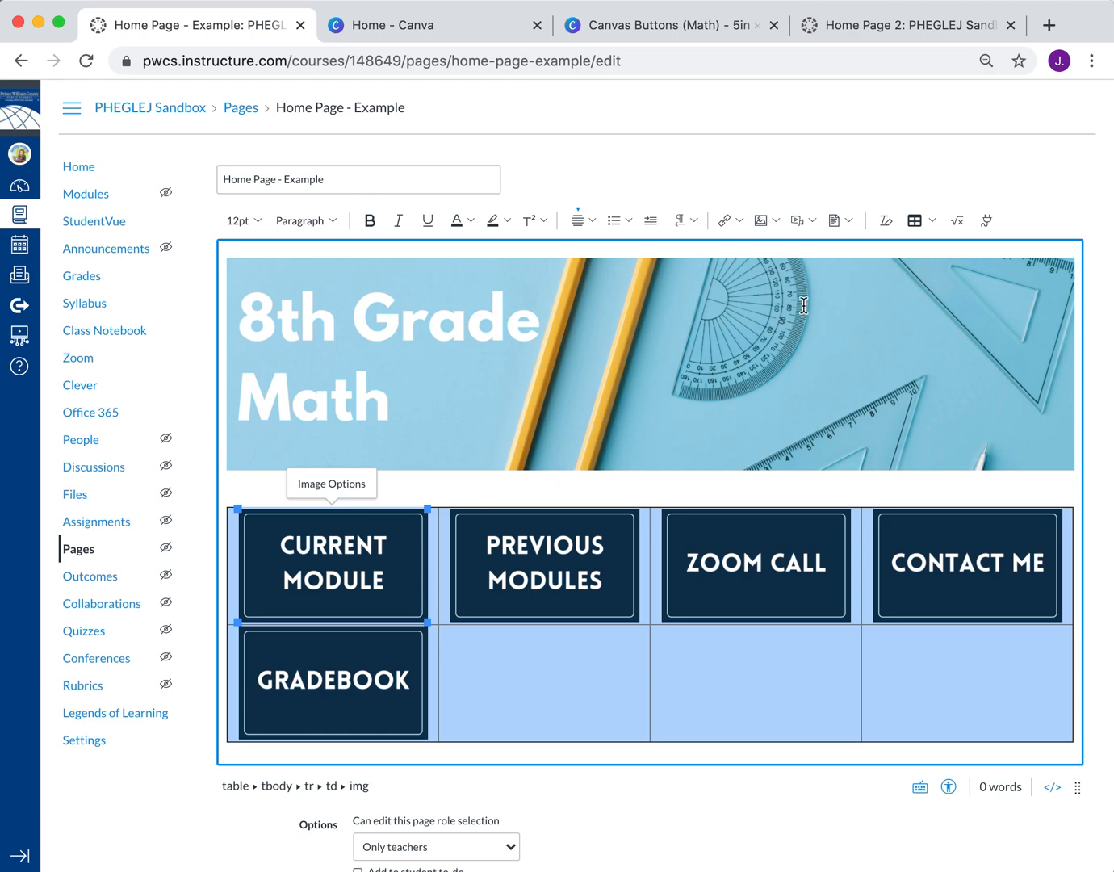
- Select all the button table's cells and set the table's alignment to Center in its table properties
{"action": "left_click", "coordinate": [655, 687]}
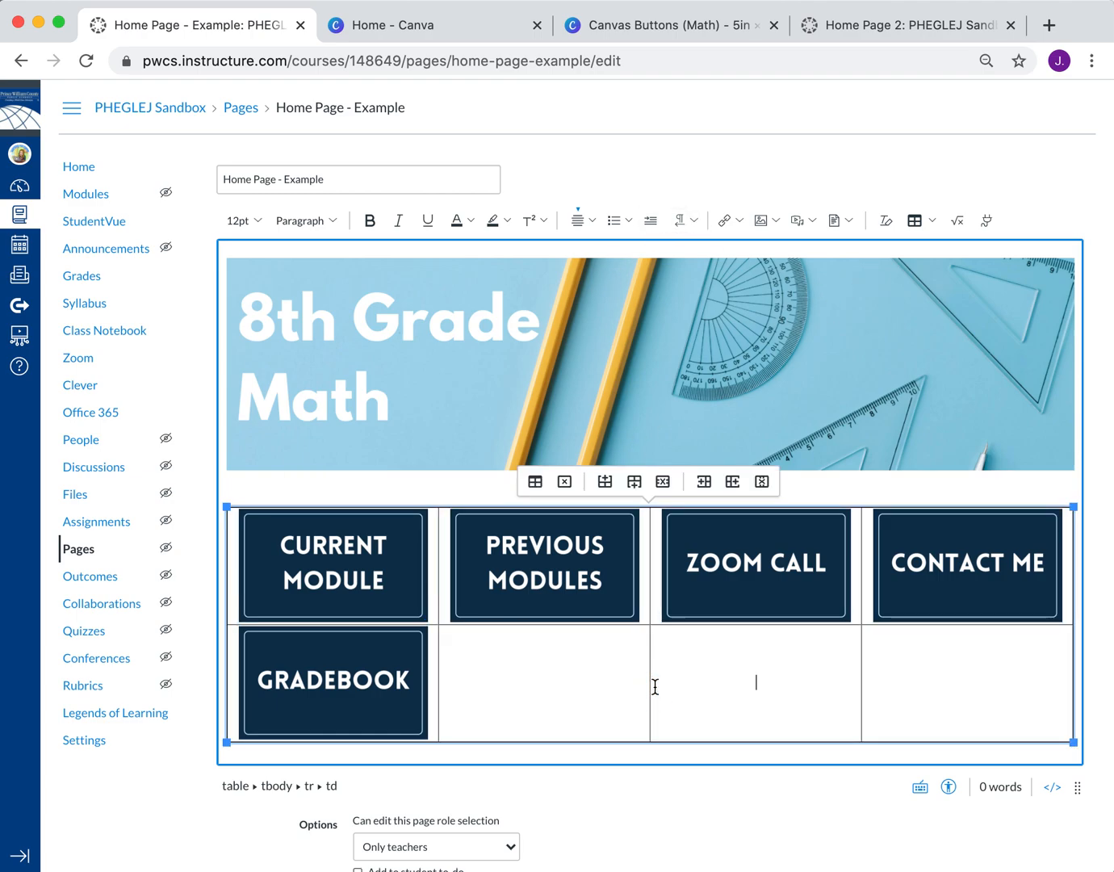
{"action": "left_click_drag", "start_coordinate": [897, 691], "coordinate": [336, 552]}
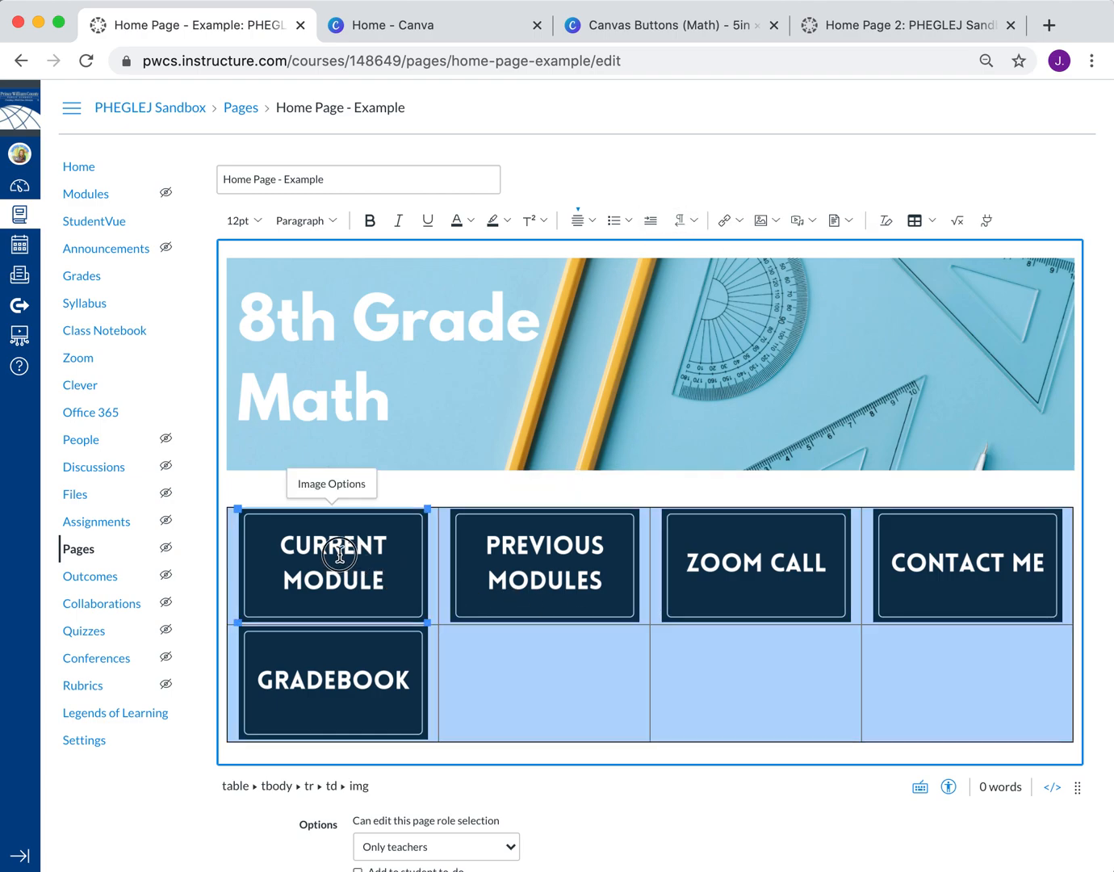
{"action": "left_click", "coordinate": [743, 218]}
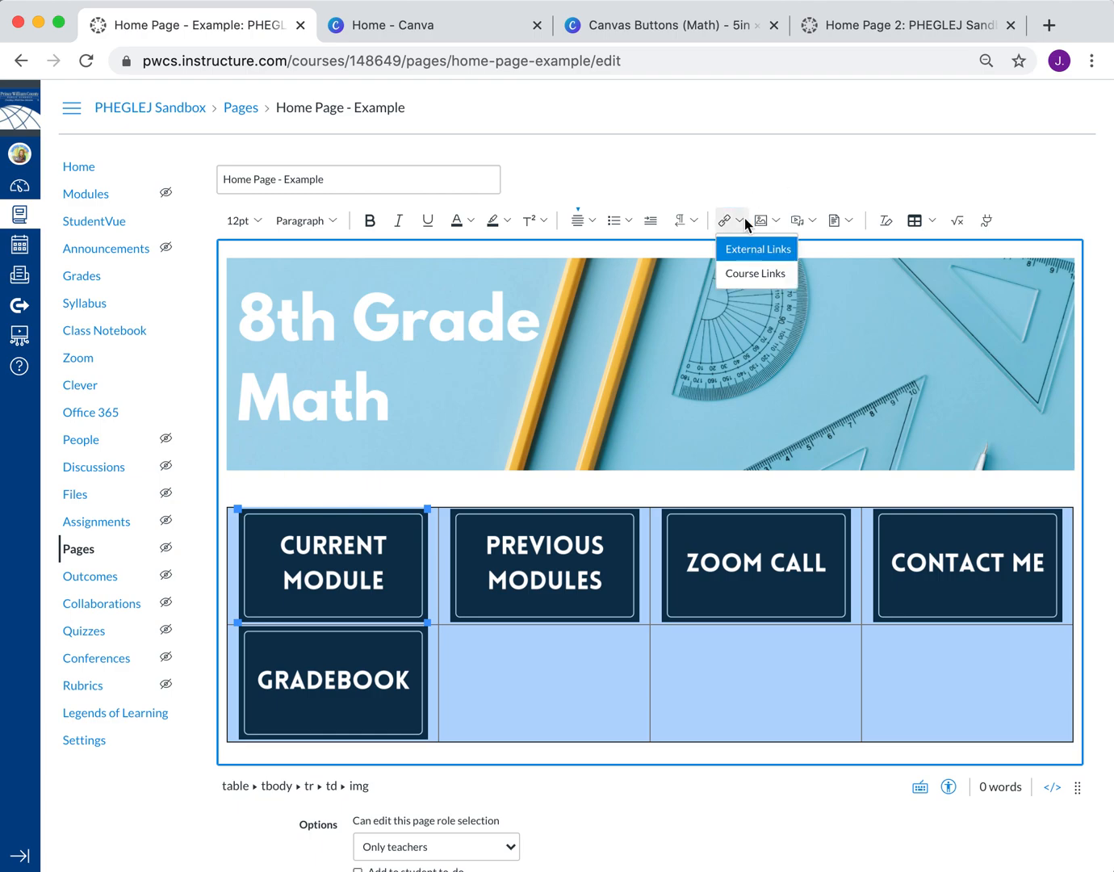
{"action": "left_click", "coordinate": [932, 216]}
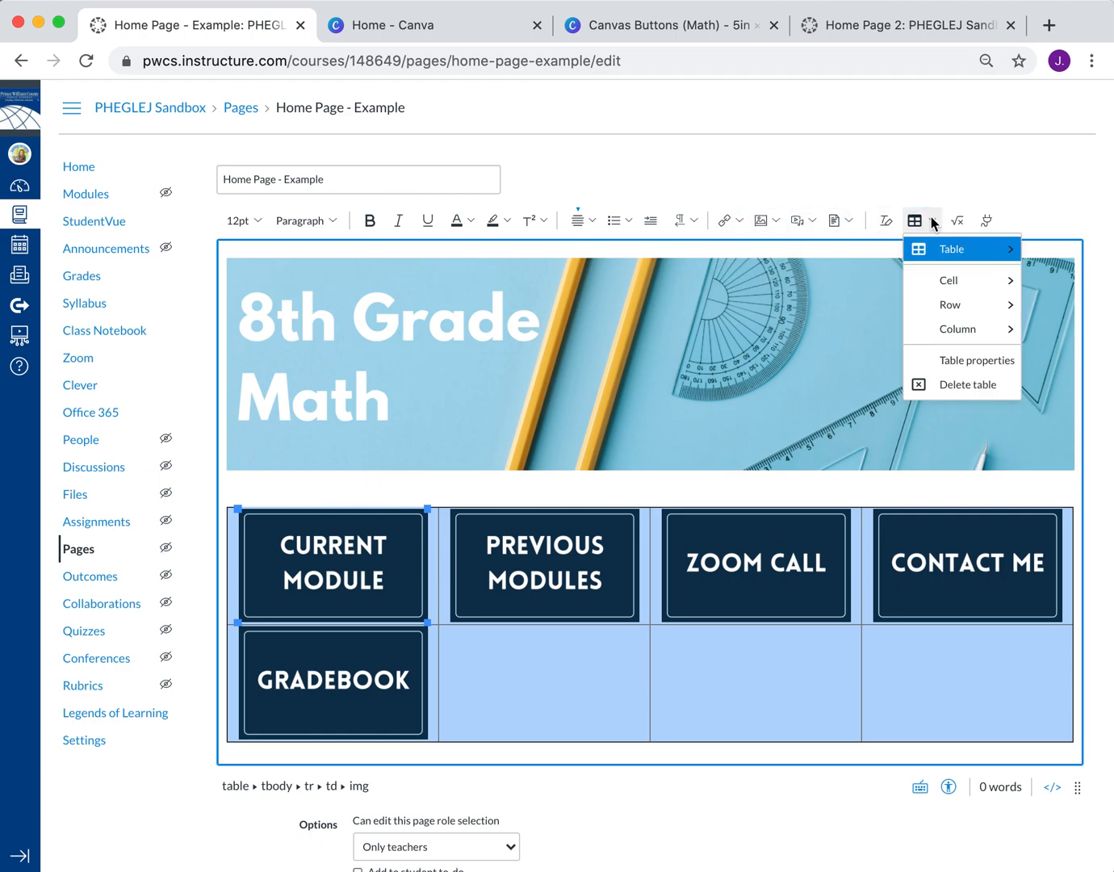
{"action": "left_click", "coordinate": [985, 362]}
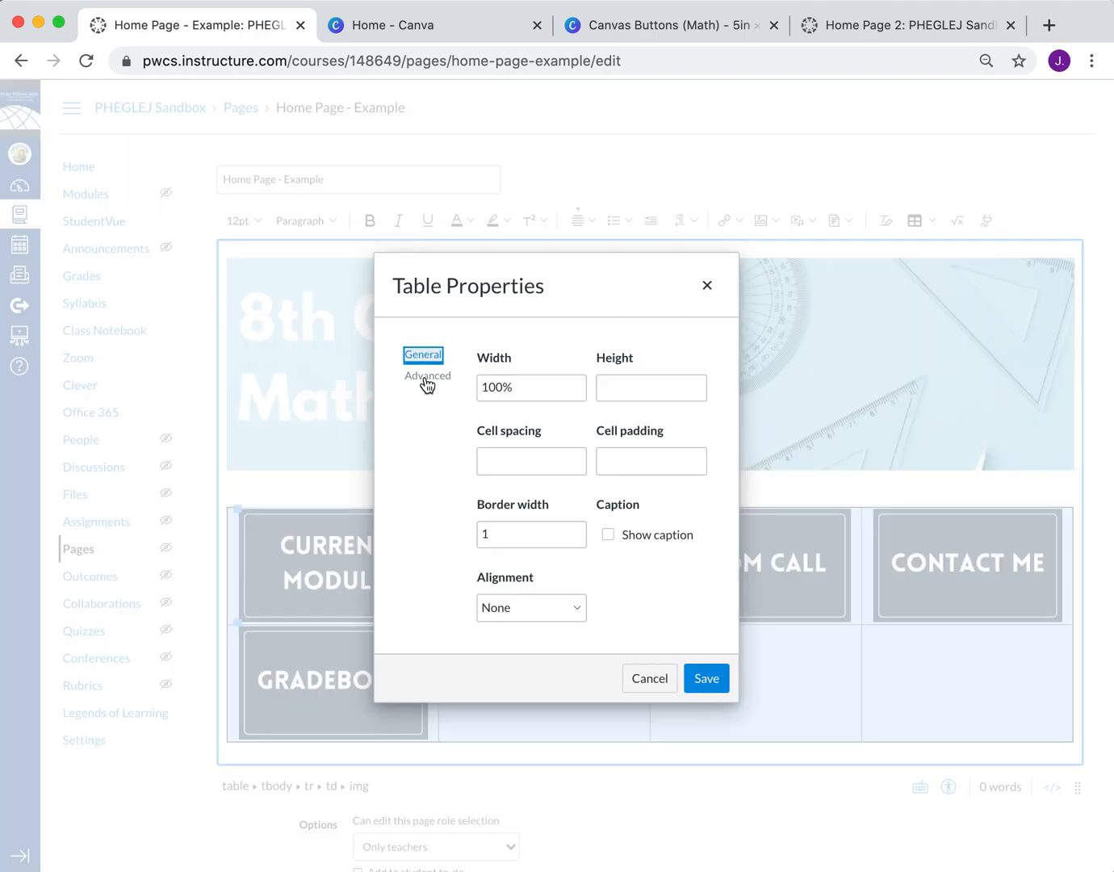
{"action": "left_click", "coordinate": [529, 615]}
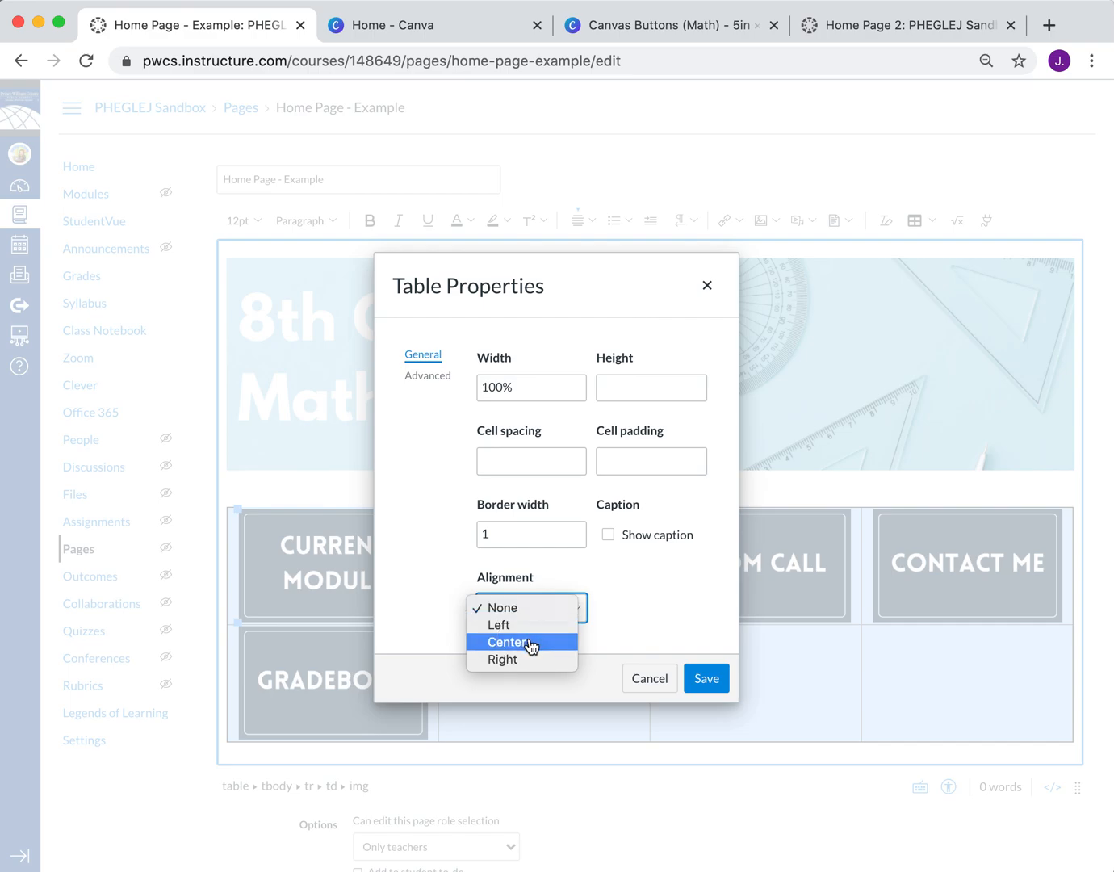
{"action": "left_click", "coordinate": [529, 644]}
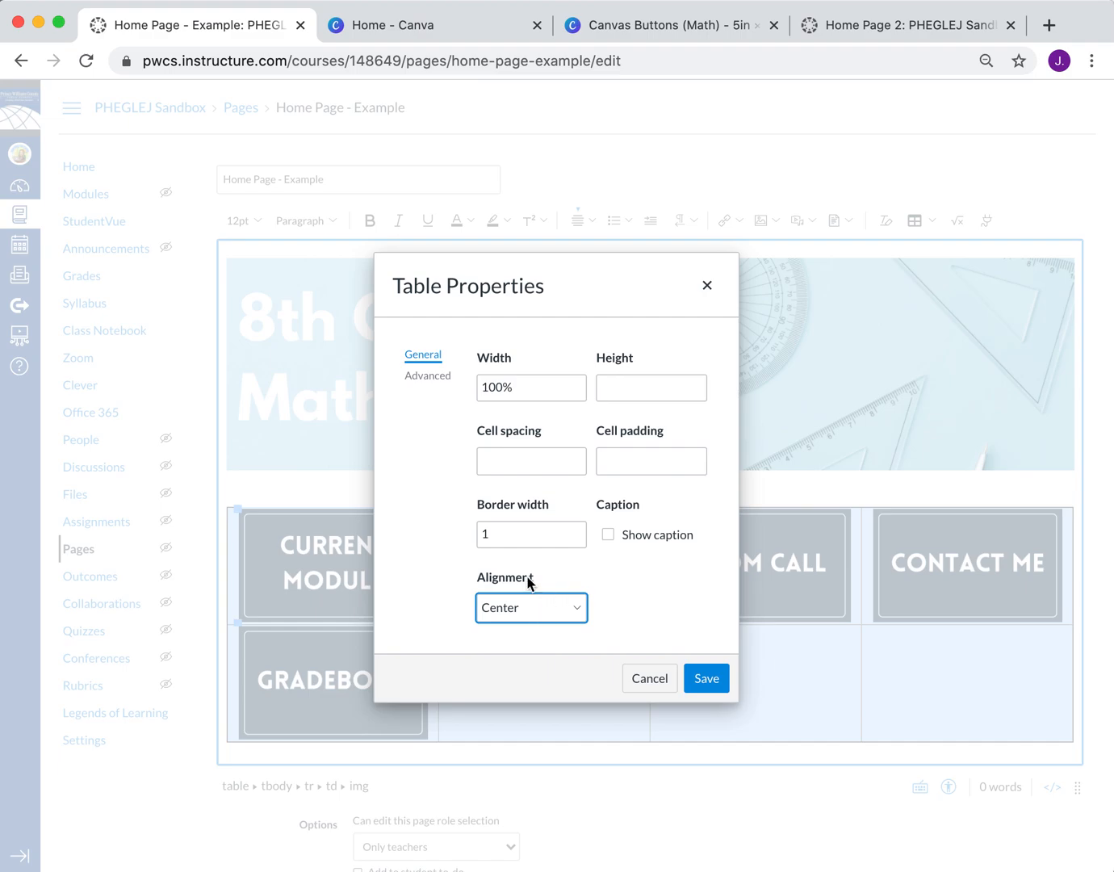
- Set the table's border style to Hidden and its border color to white (#ffffff) in the advanced table properties
{"action": "left_click", "coordinate": [449, 376]}
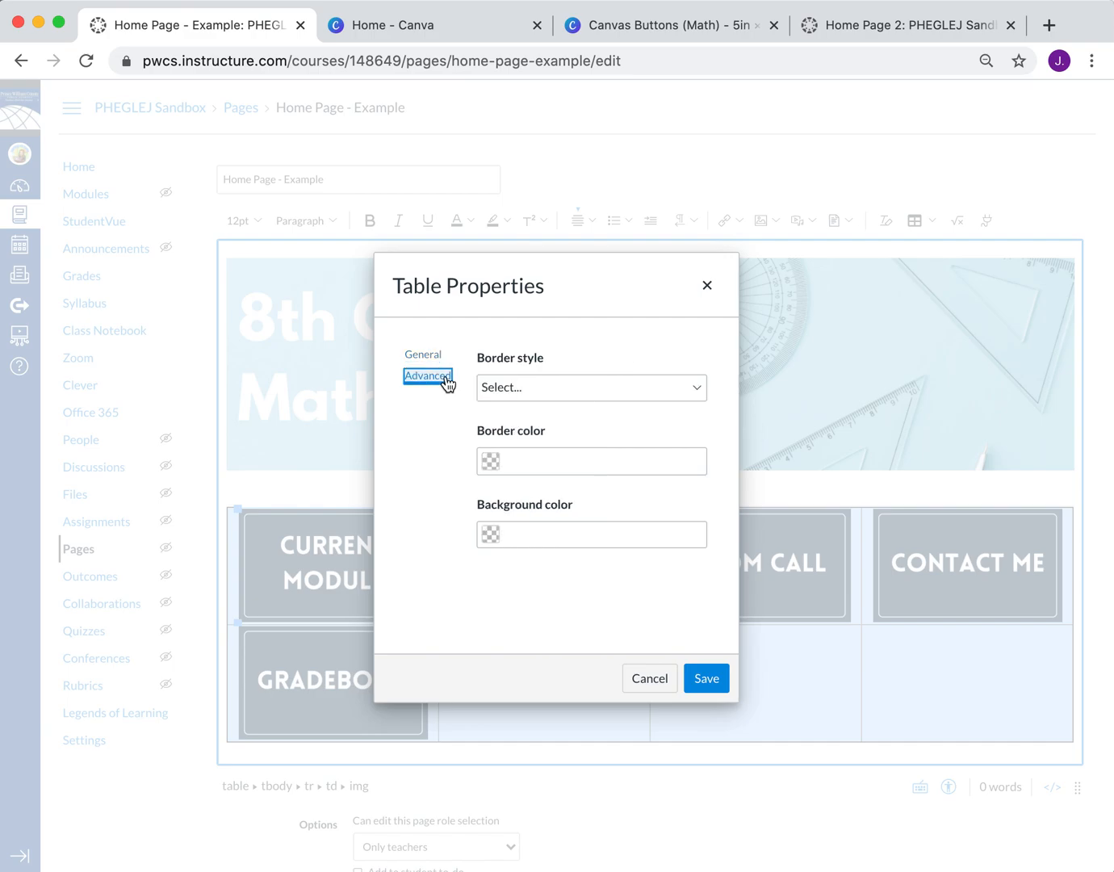
{"action": "left_click", "coordinate": [565, 396]}
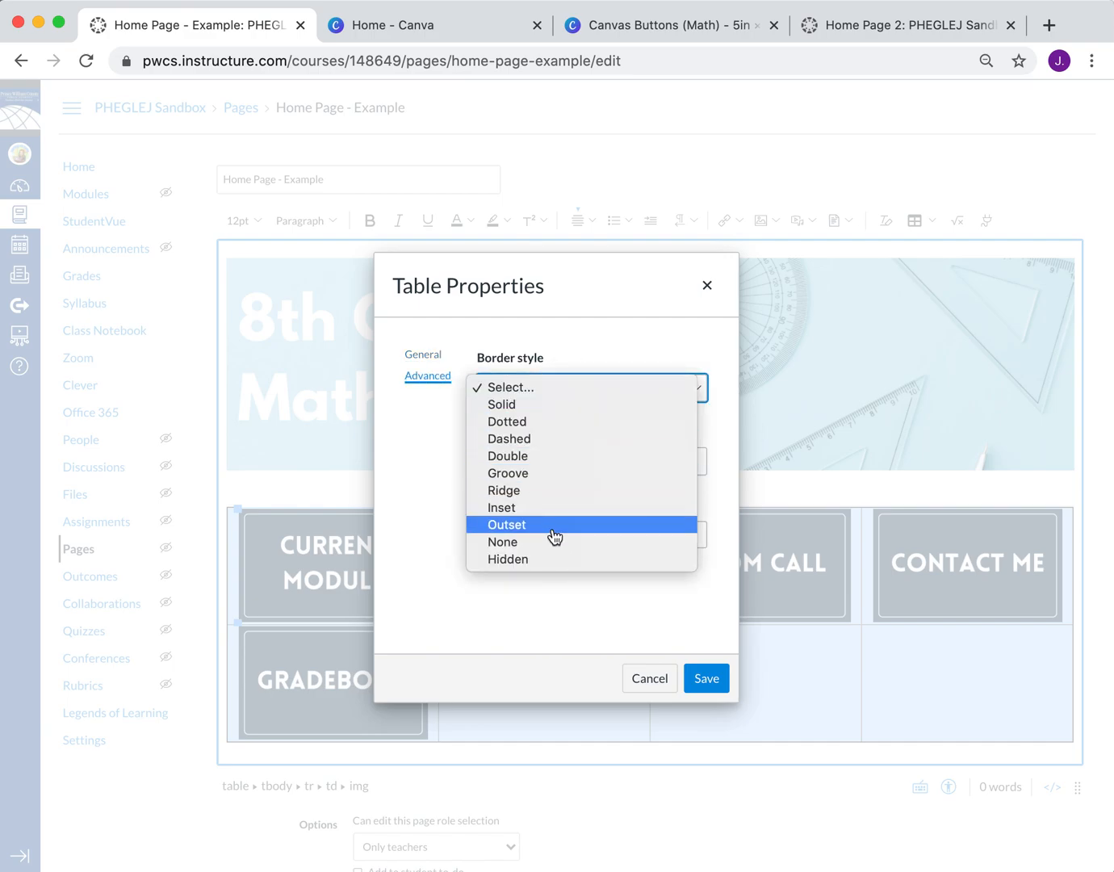
{"action": "left_click", "coordinate": [547, 561]}
{"action": "left_click", "coordinate": [490, 462]}
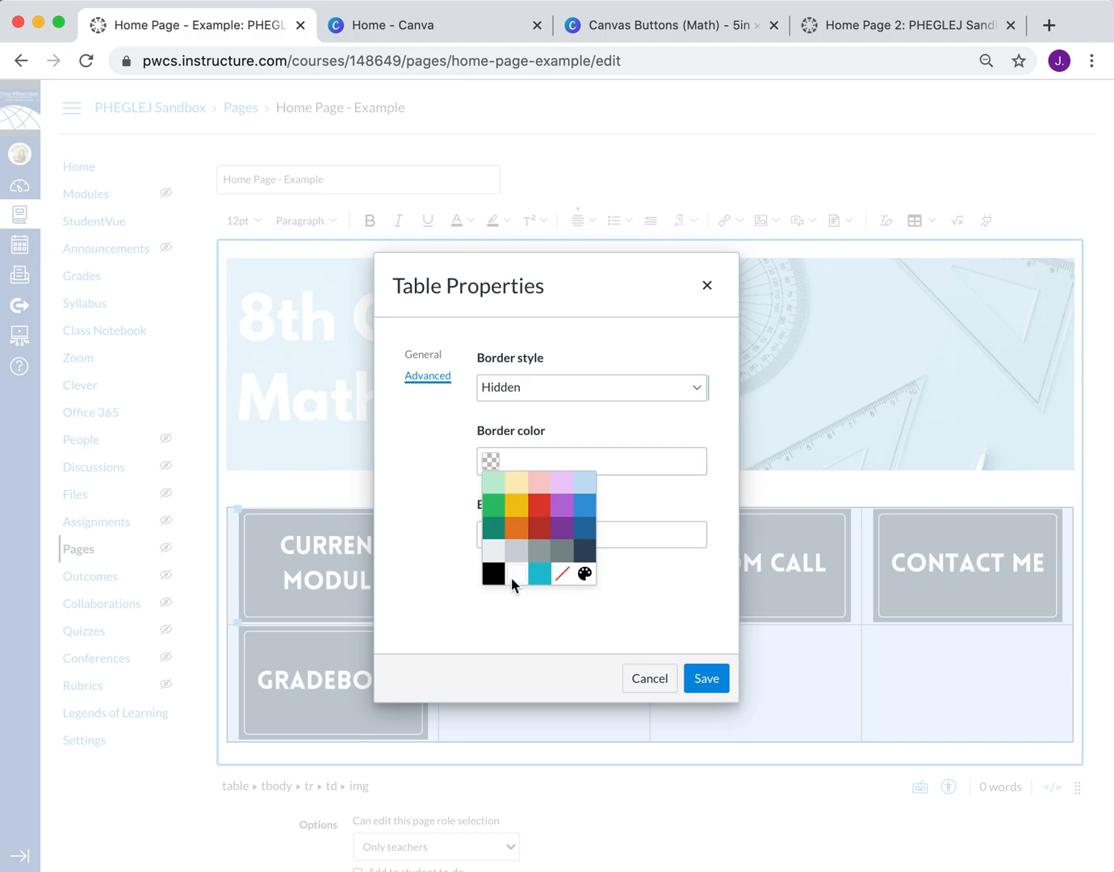
{"action": "left_click", "coordinate": [512, 574]}
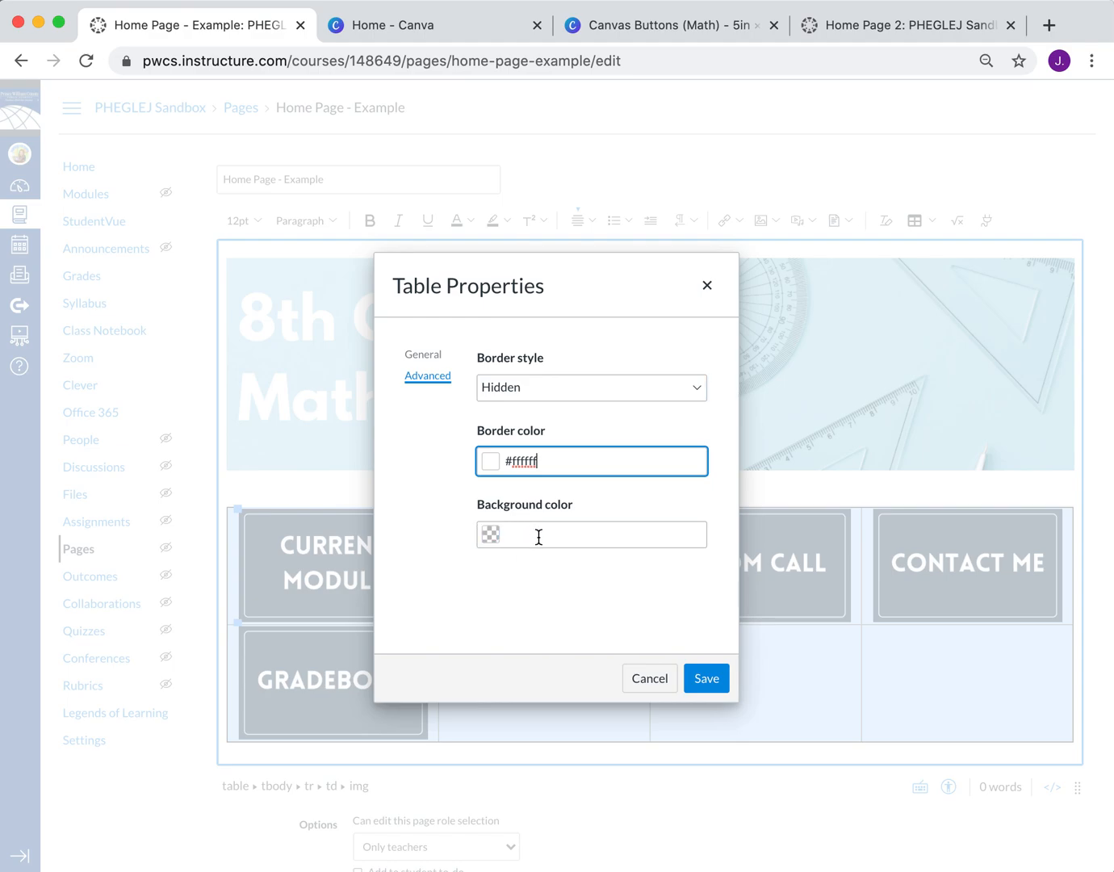
- Save the table's border settings, reopen its advanced properties and change the border style to None
{"action": "left_click", "coordinate": [707, 682]}
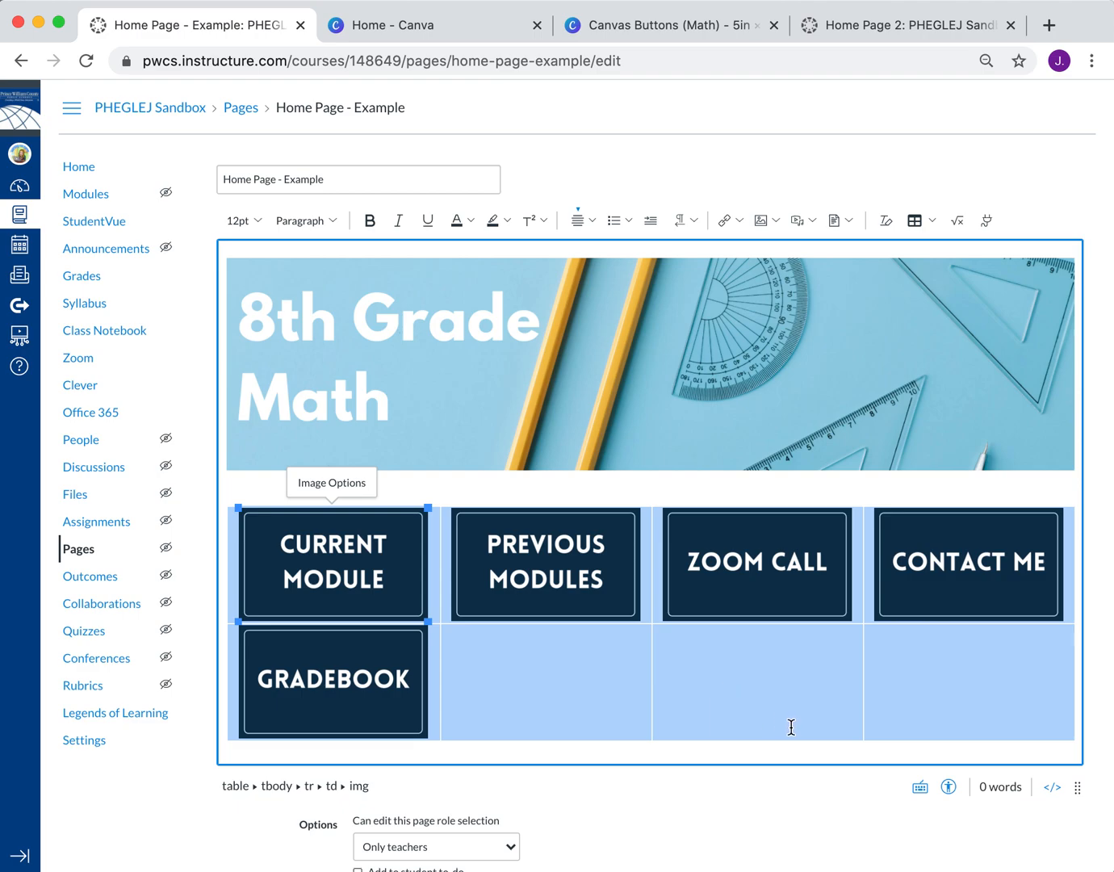
{"action": "left_click", "coordinate": [927, 221]}
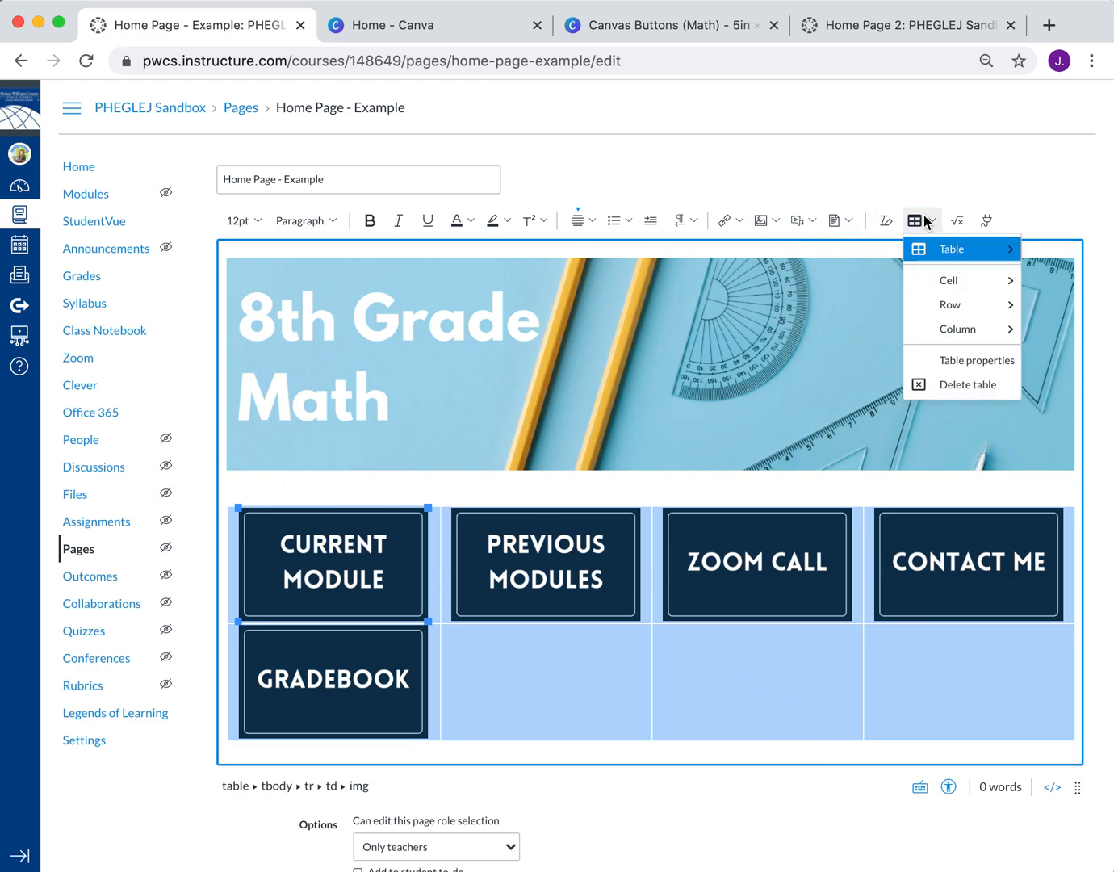
{"action": "left_click", "coordinate": [964, 360]}
{"action": "left_click", "coordinate": [432, 376]}
{"action": "left_click", "coordinate": [542, 403]}
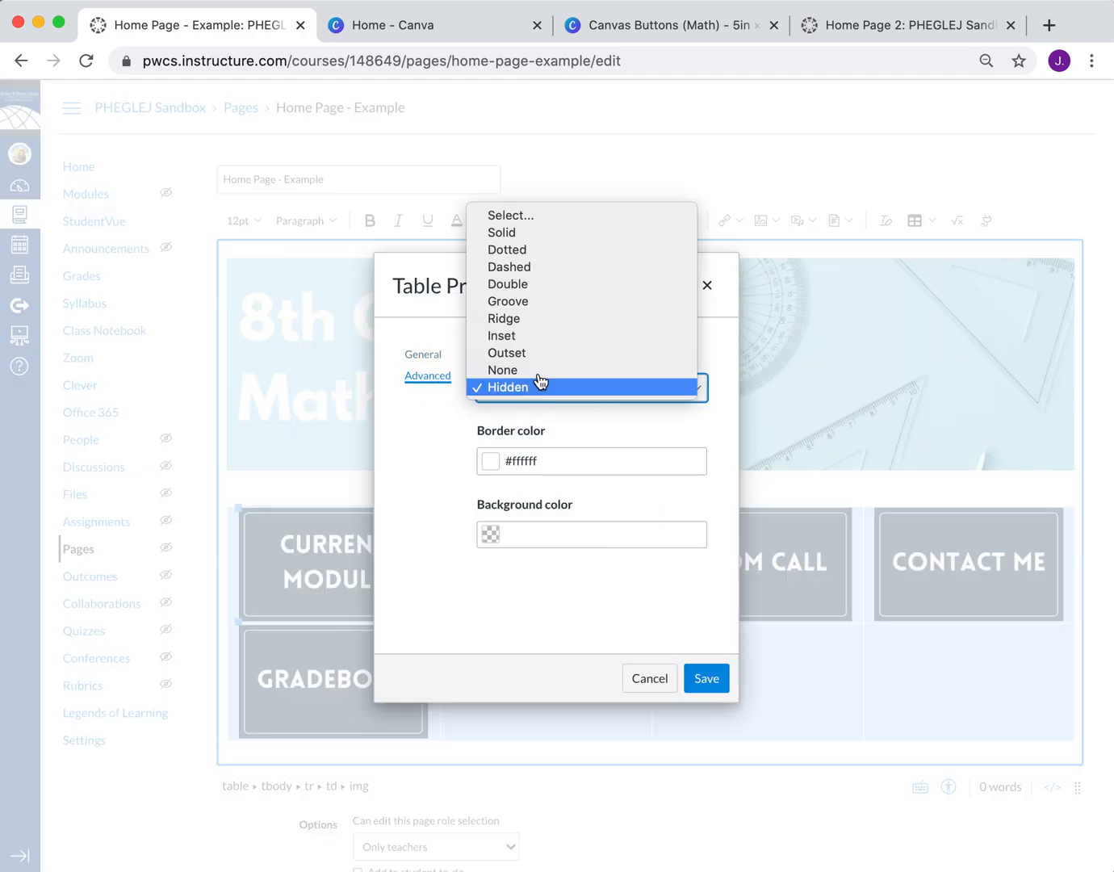
{"action": "left_click", "coordinate": [542, 371]}
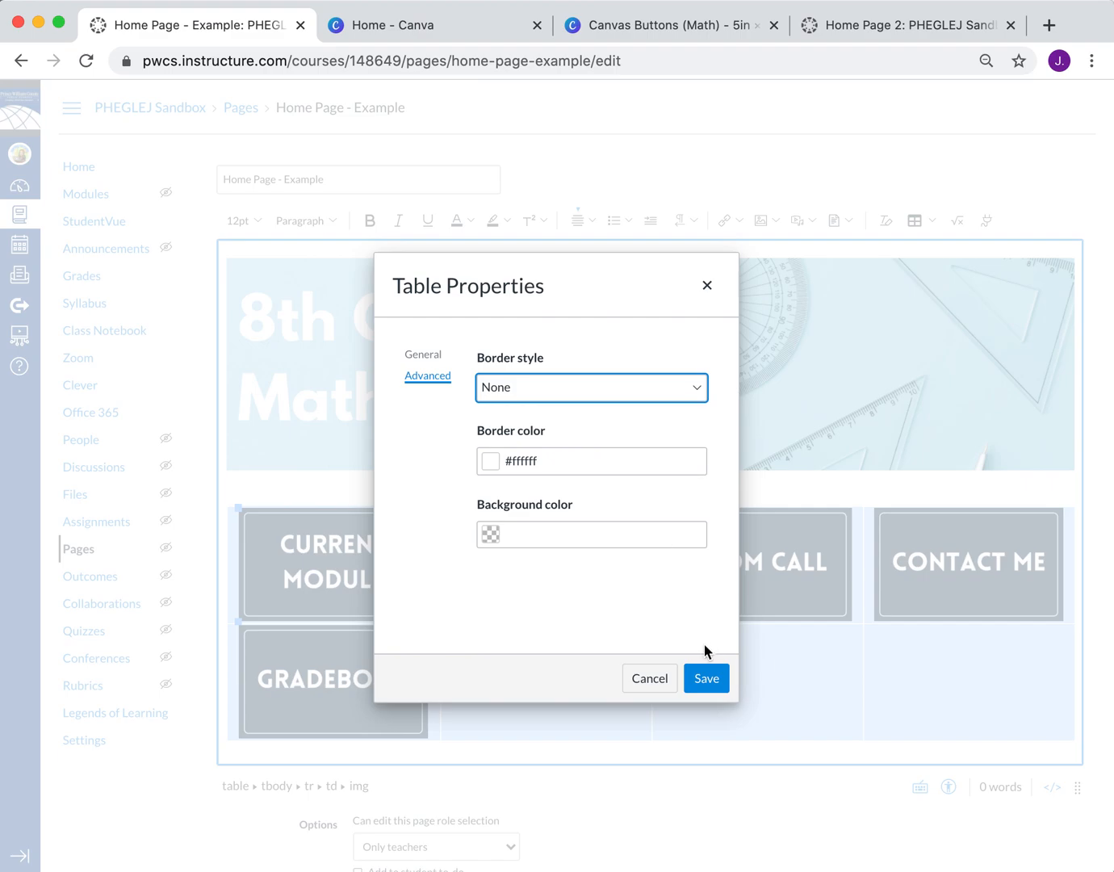
{"action": "left_click", "coordinate": [707, 680]}
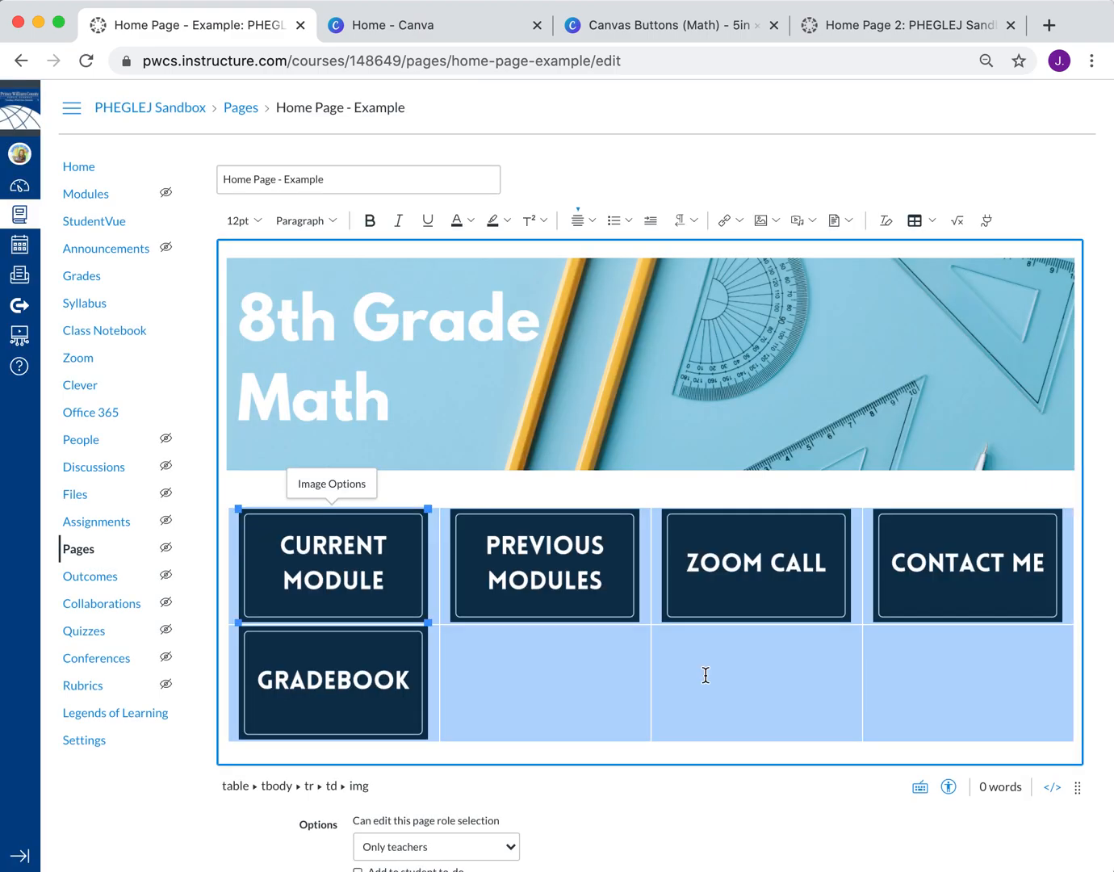
- Deselect the button table's cells and save the Home Page - Example page
{"action": "left_click", "coordinate": [949, 722]}
{"action": "scroll", "coordinate": [948, 720], "scroll_direction": "down", "scroll_amount": 2}
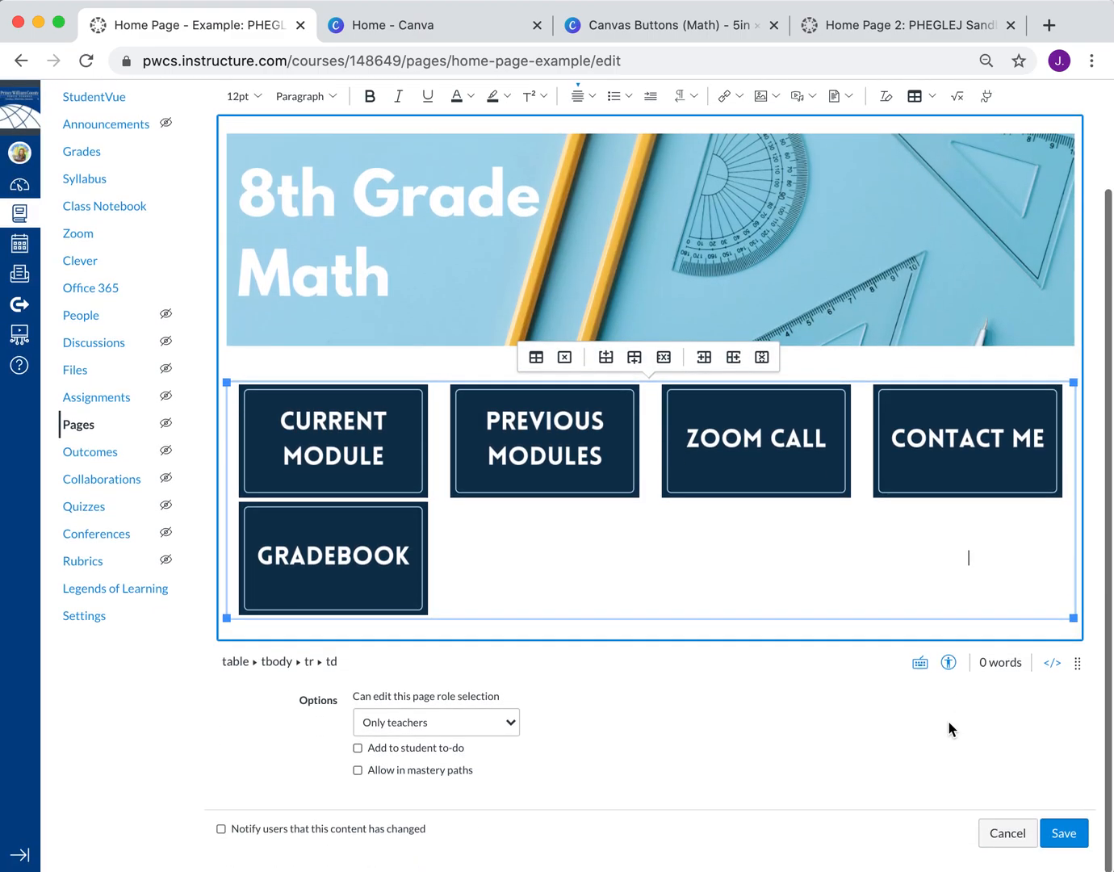
{"action": "left_click", "coordinate": [1062, 835]}
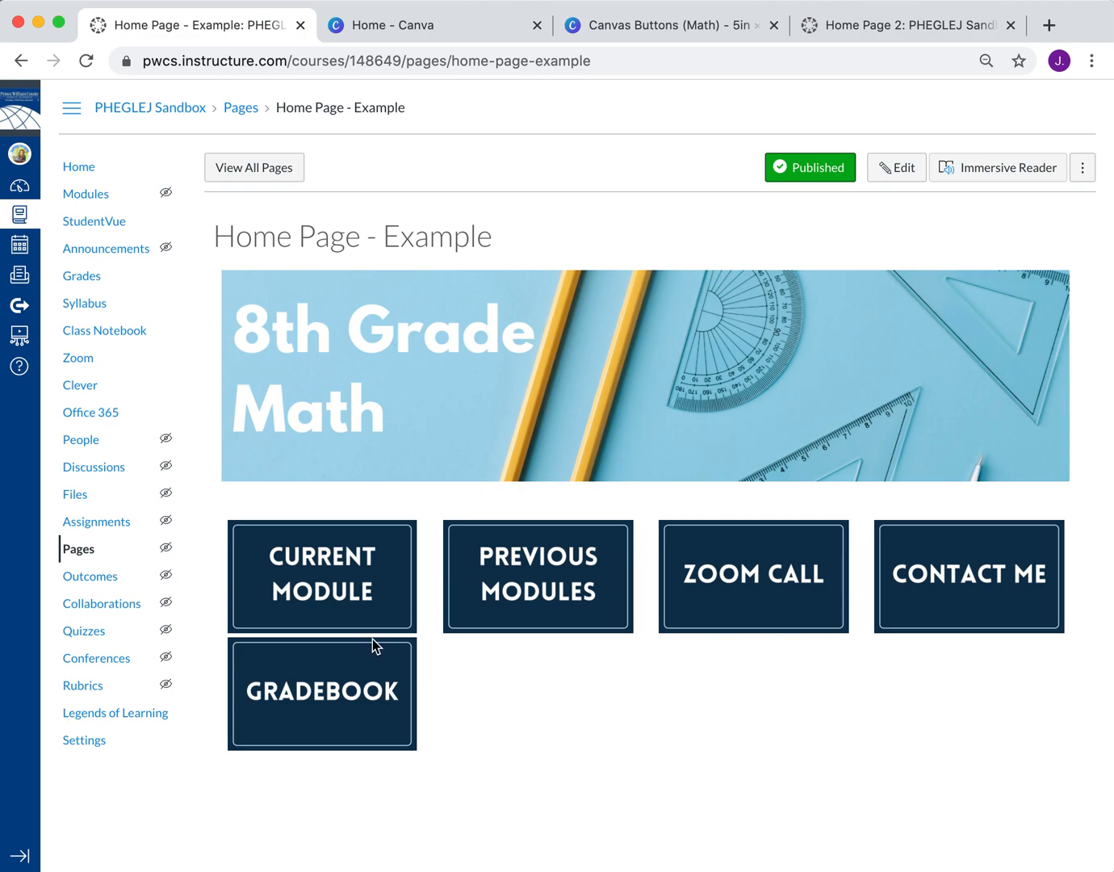
- Open the Home Page - Example page for editing and enlarge the content editor to show all the buttons
{"action": "left_click", "coordinate": [897, 170]}
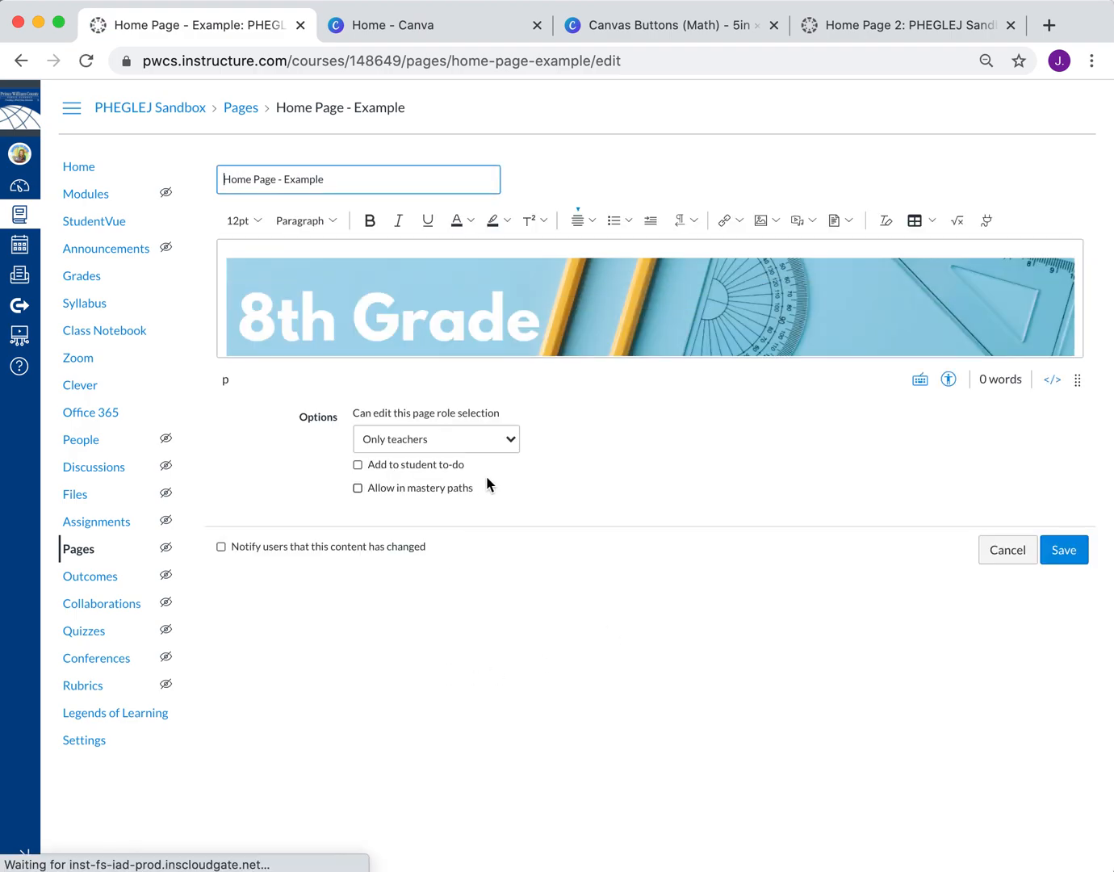
{"action": "scroll", "coordinate": [419, 326], "scroll_direction": "down", "scroll_amount": 3}
{"action": "left_click_drag", "start_coordinate": [1078, 382], "coordinate": [1103, 667]}
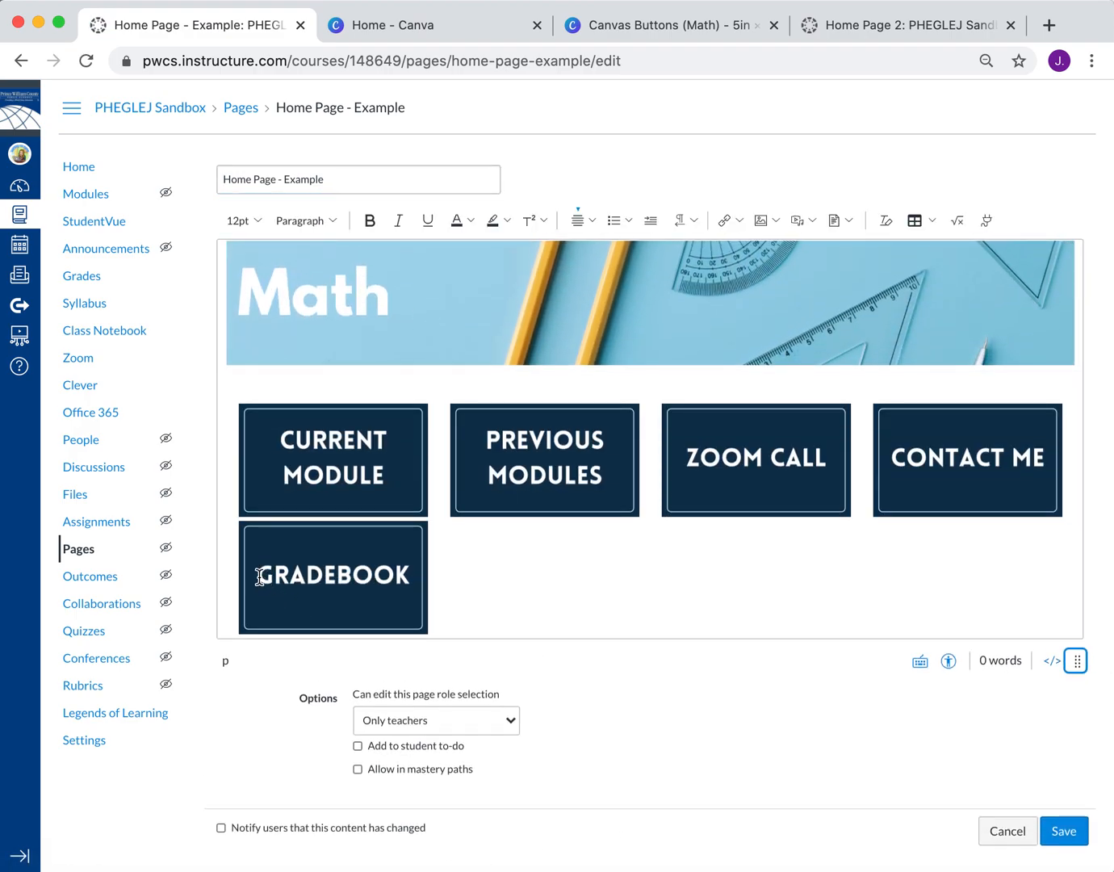
- Insert an empty spacer row above the Gradebook button's row in the table and save the page
{"action": "left_click", "coordinate": [235, 550]}
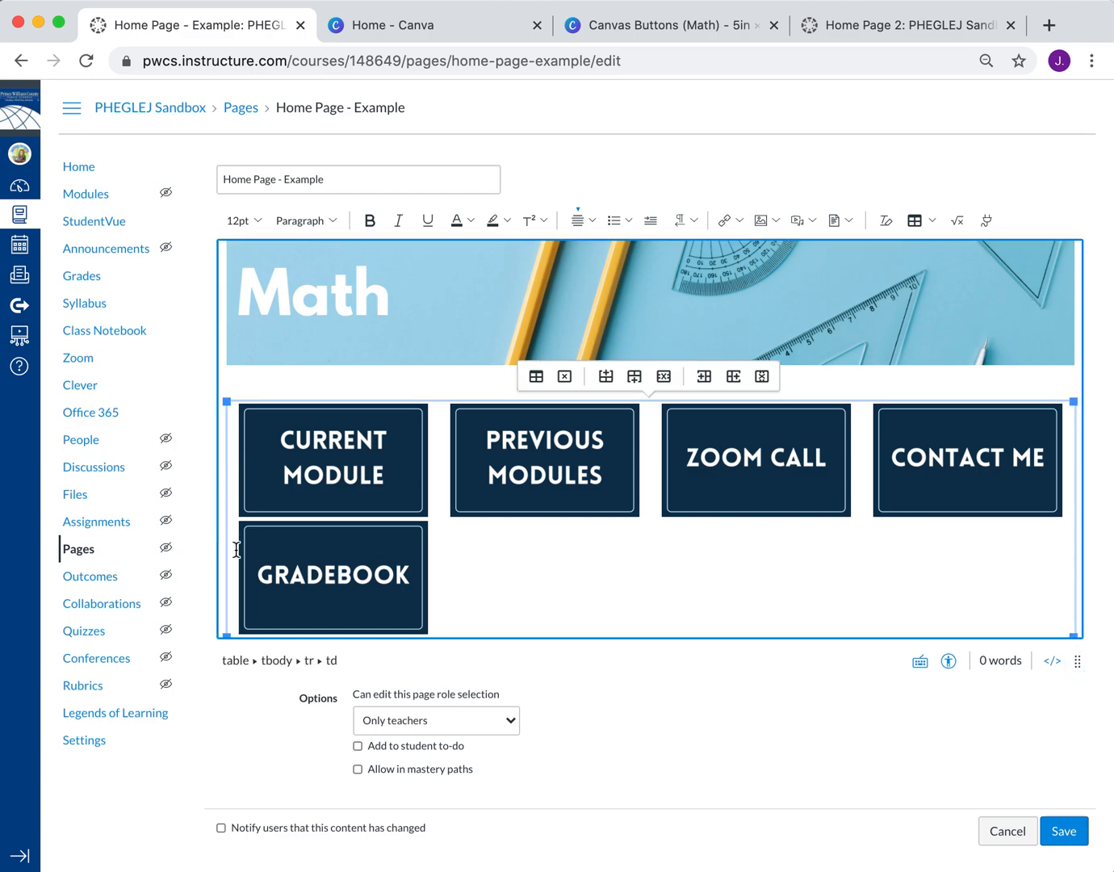
{"action": "left_click", "coordinate": [243, 543]}
{"action": "left_click", "coordinate": [240, 545]}
{"action": "left_click", "coordinate": [236, 533]}
{"action": "left_click", "coordinate": [607, 376]}
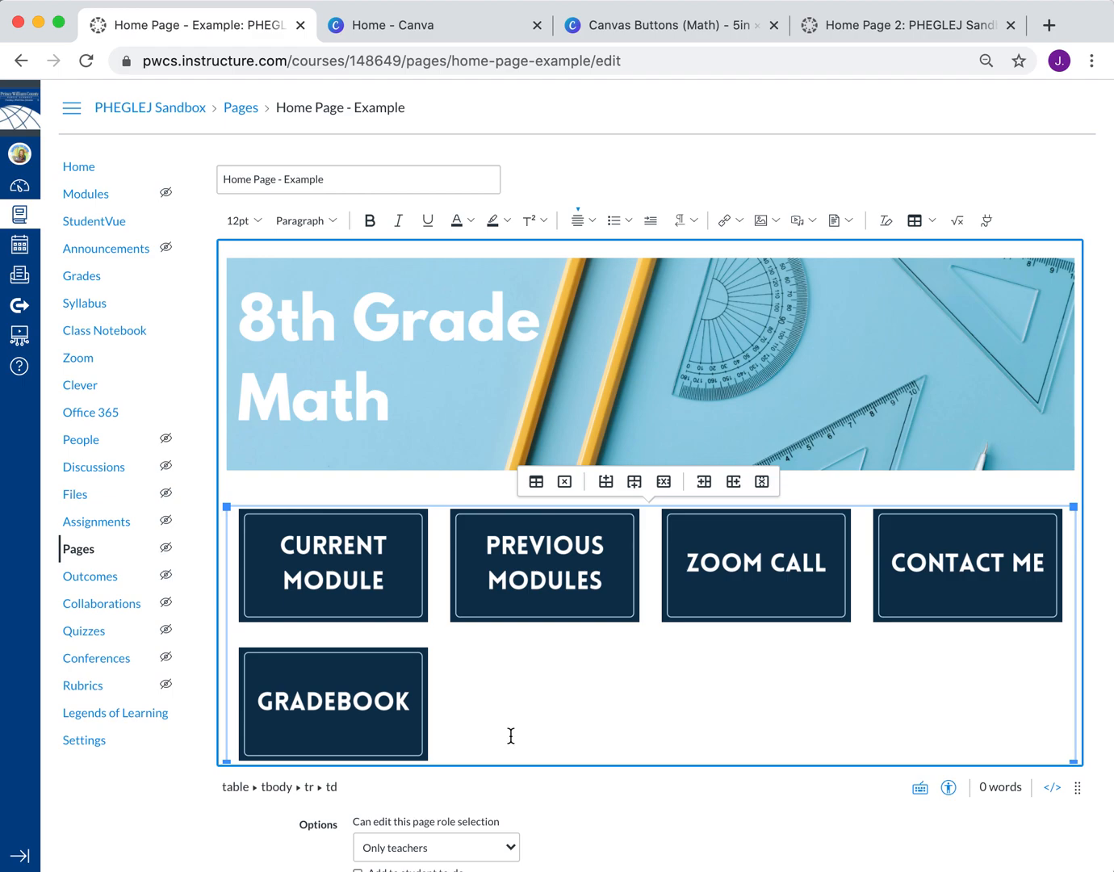
{"action": "scroll", "coordinate": [815, 766], "scroll_direction": "down", "scroll_amount": 3}
{"action": "left_click", "coordinate": [1050, 833]}
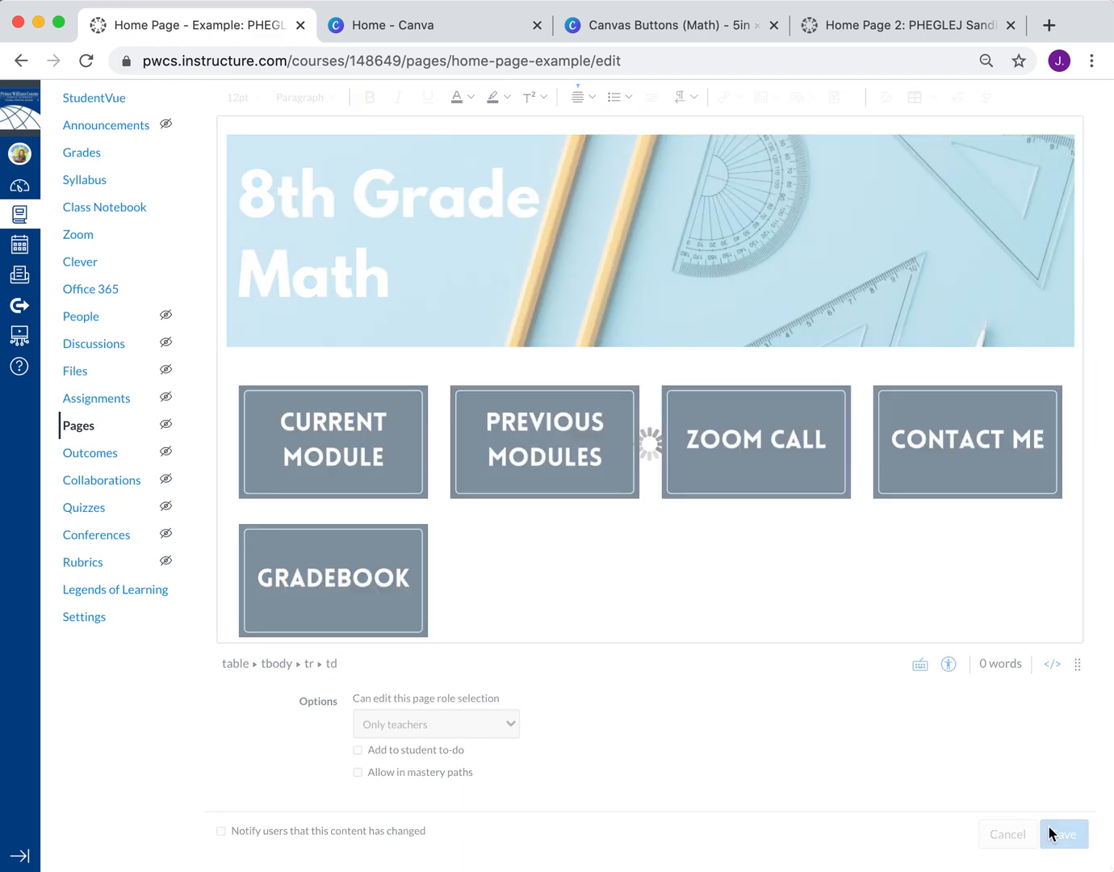